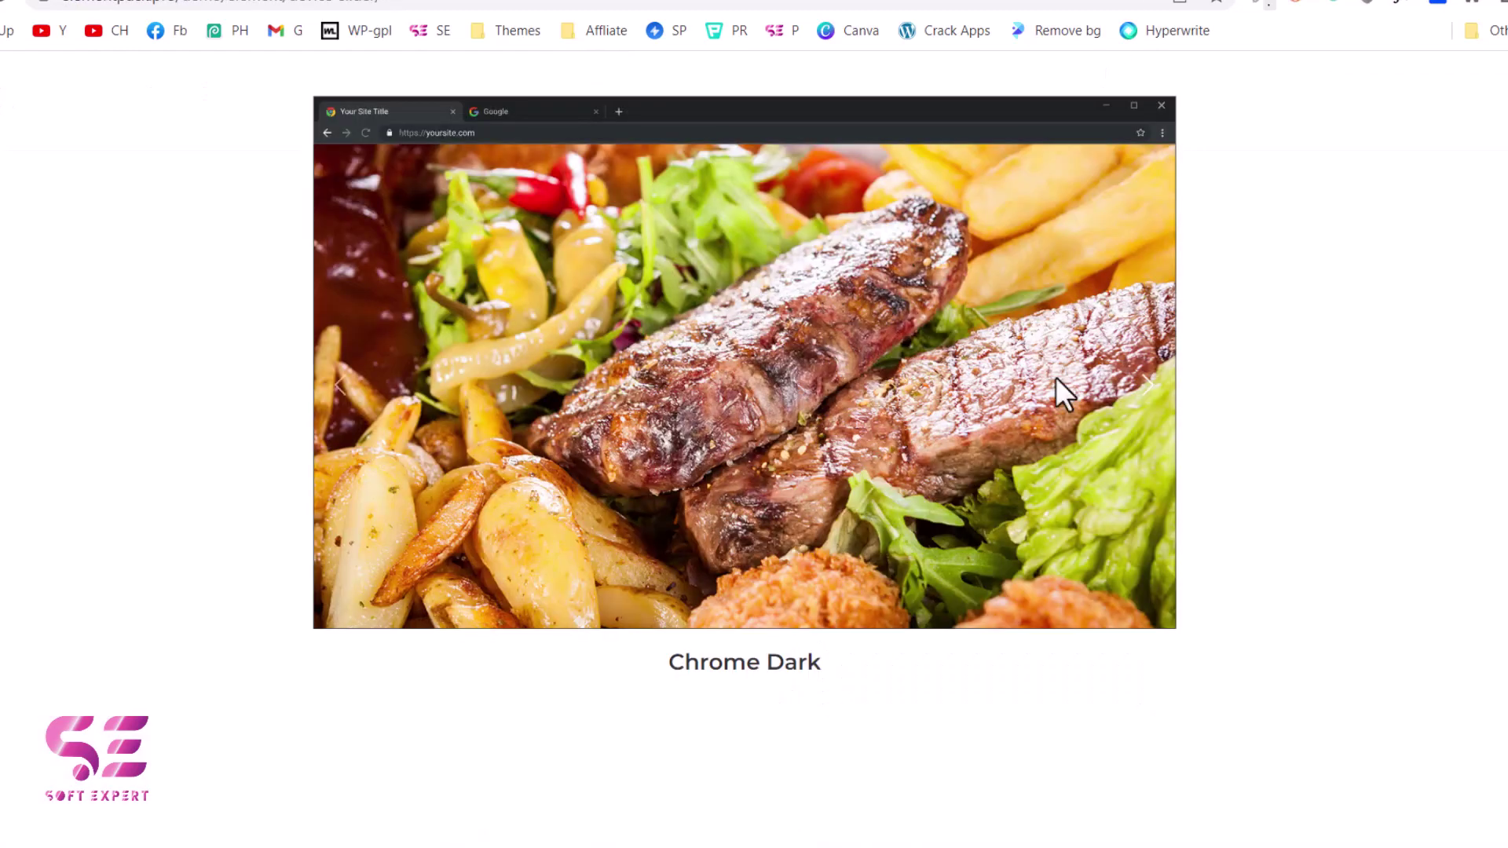
- Browse the example device, product, static card and video sliders on the demo pages
left_click(1146, 397)
left_click(1146, 396)
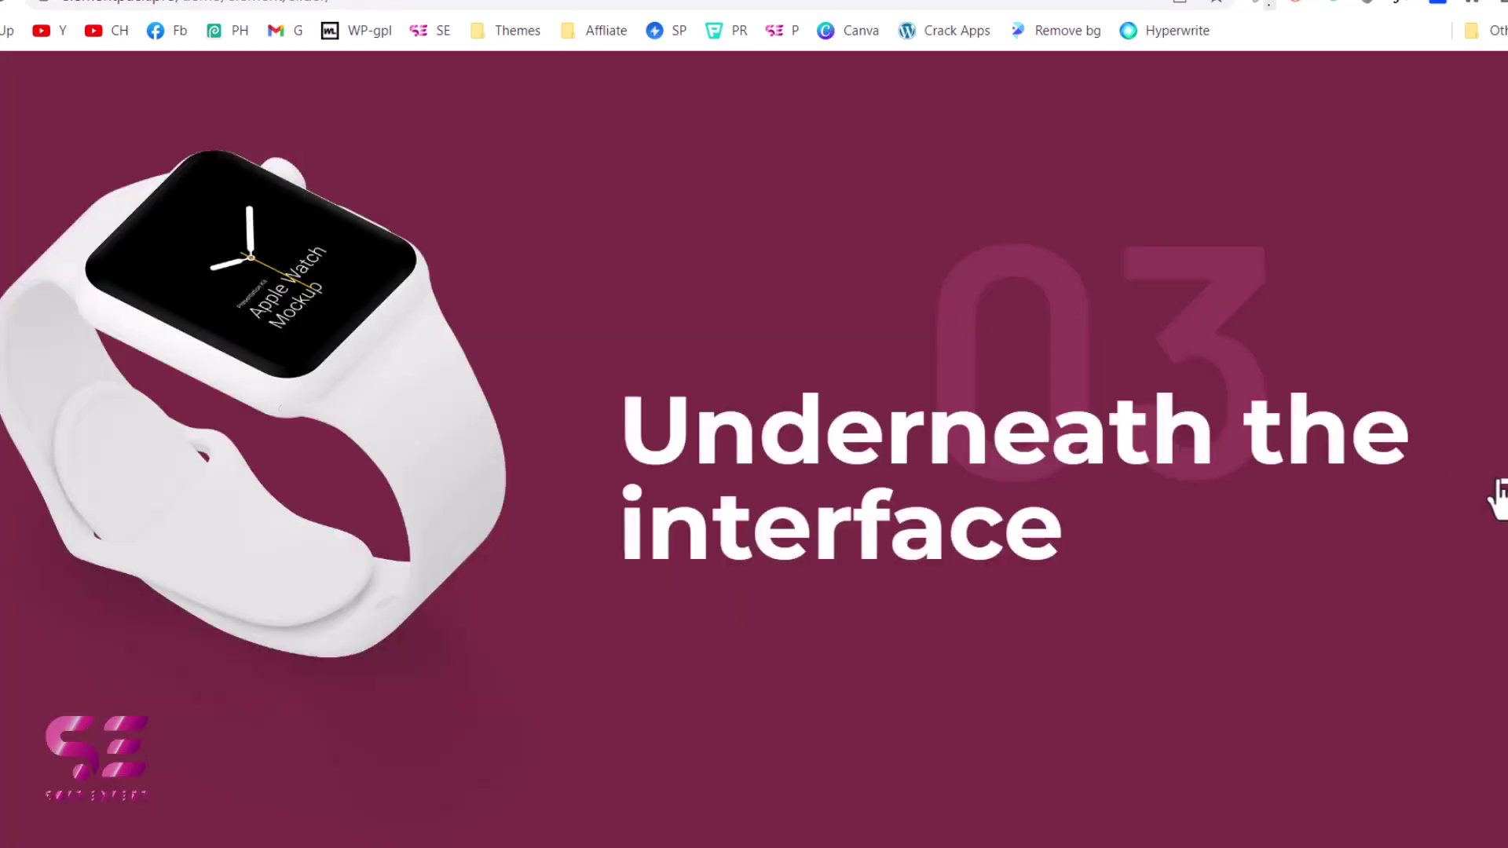
left_click(1500, 496)
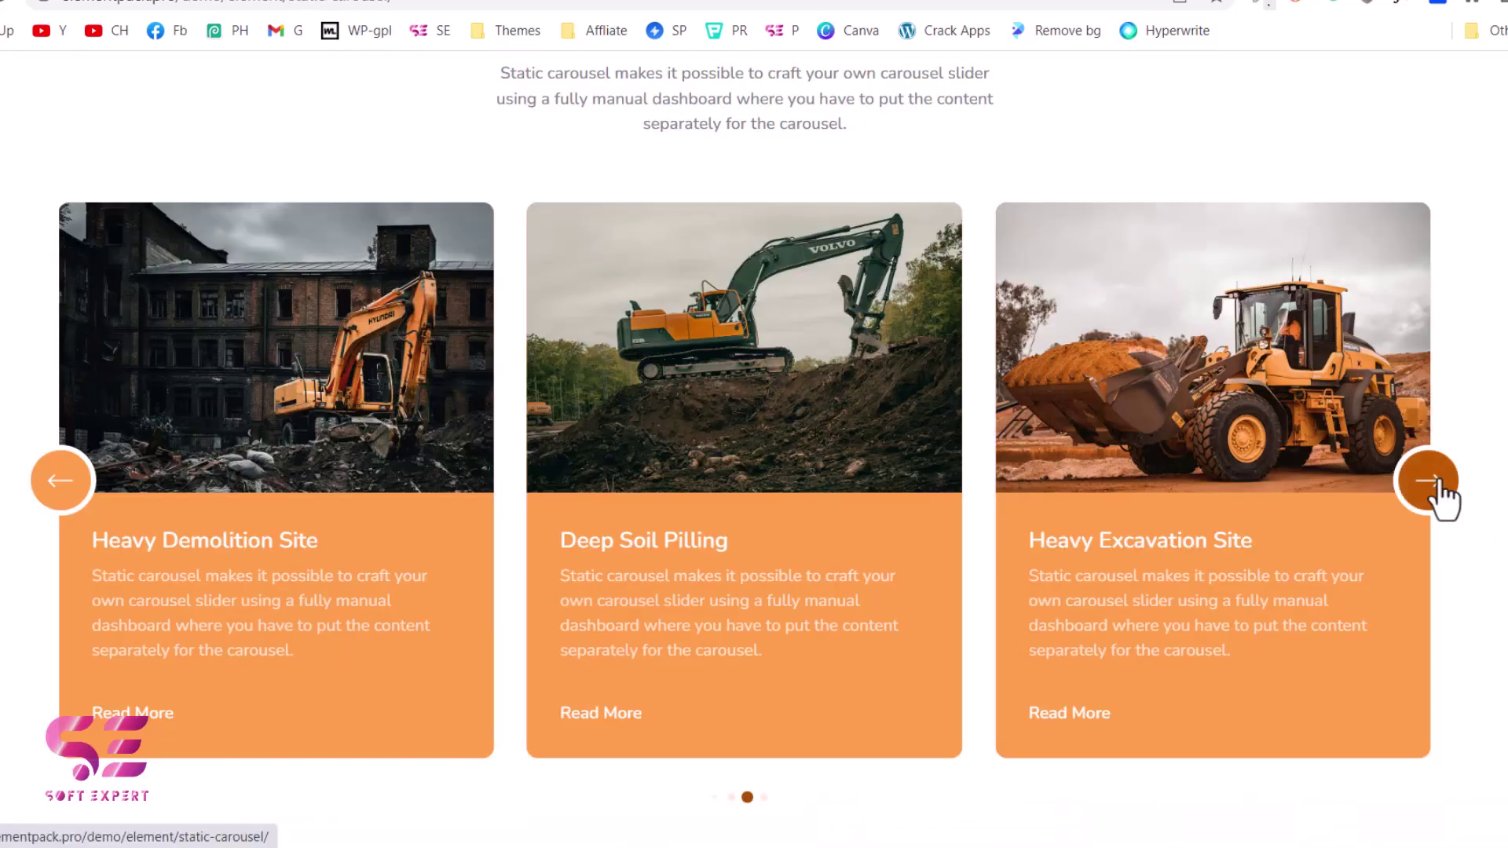
left_click(1437, 487)
left_click(1439, 486)
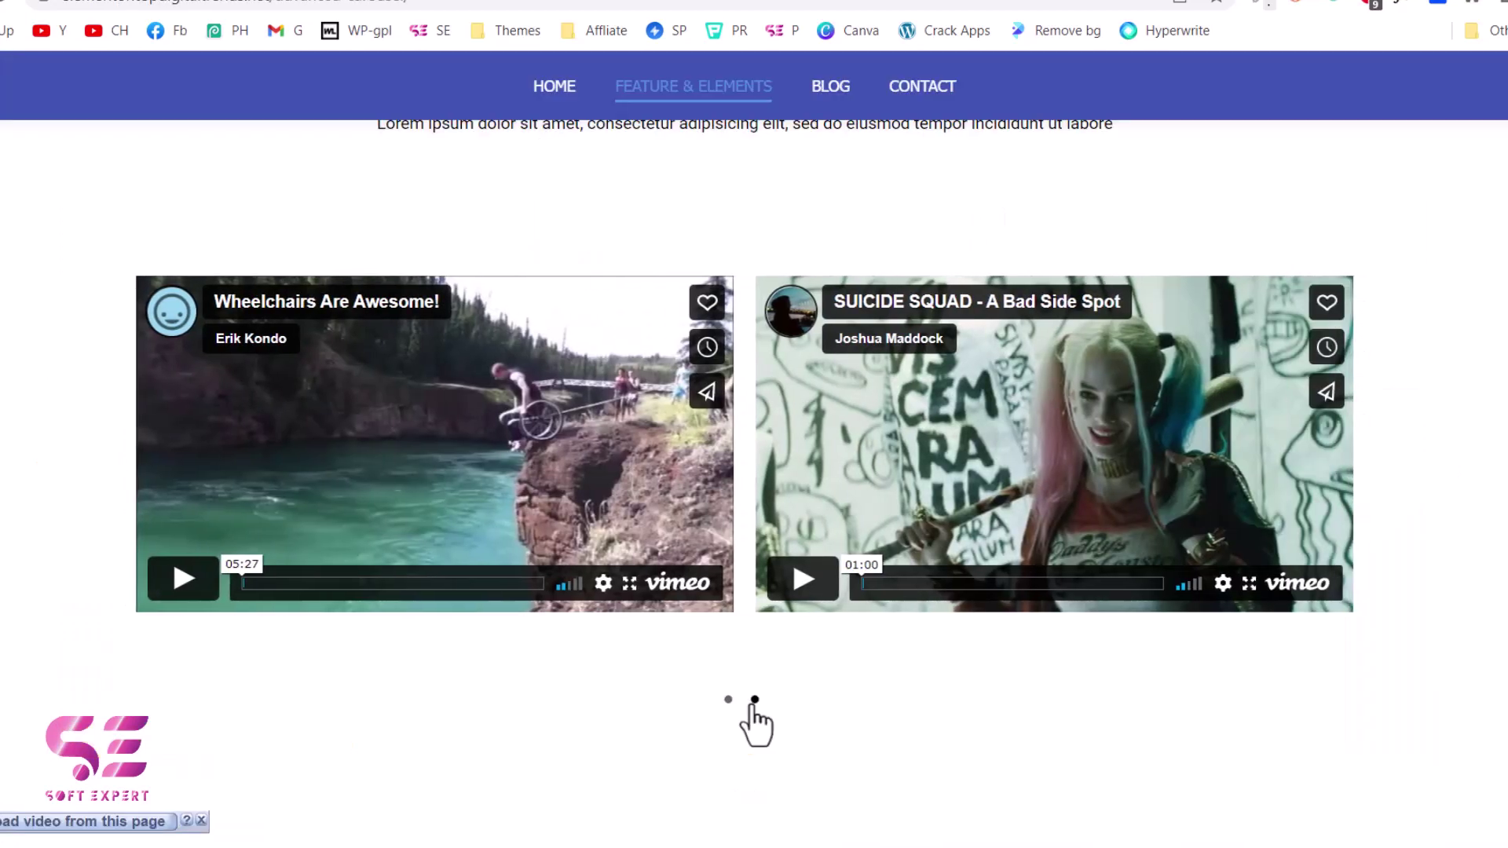
scroll(757, 723, "up", 10)
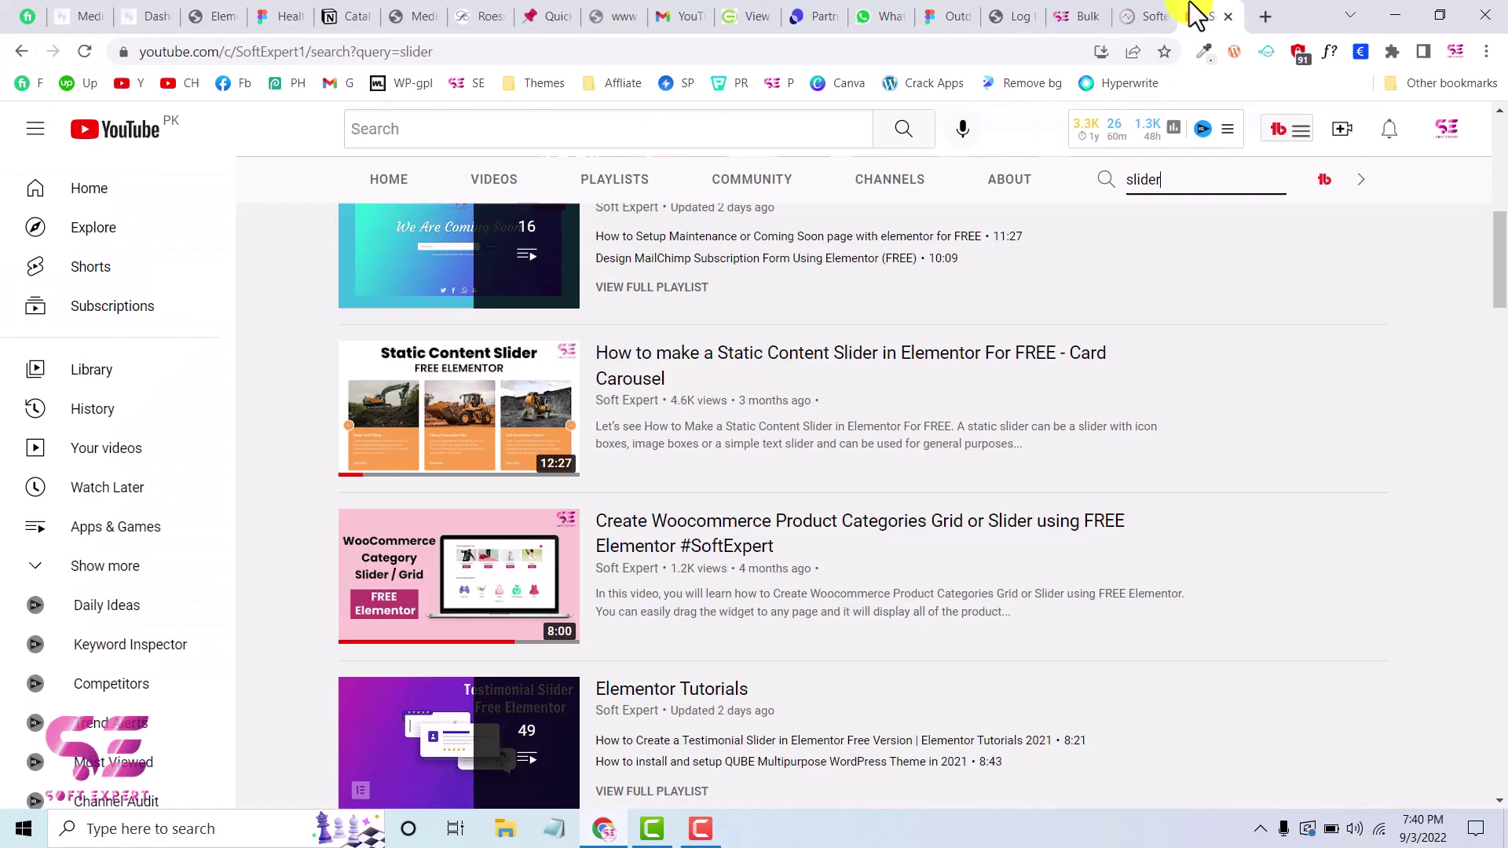
- Look through the Soft Expert channel's YouTube tutorials found for "slider"
mouse_move(1026, 351)
scroll(1026, 351, "up", 8)
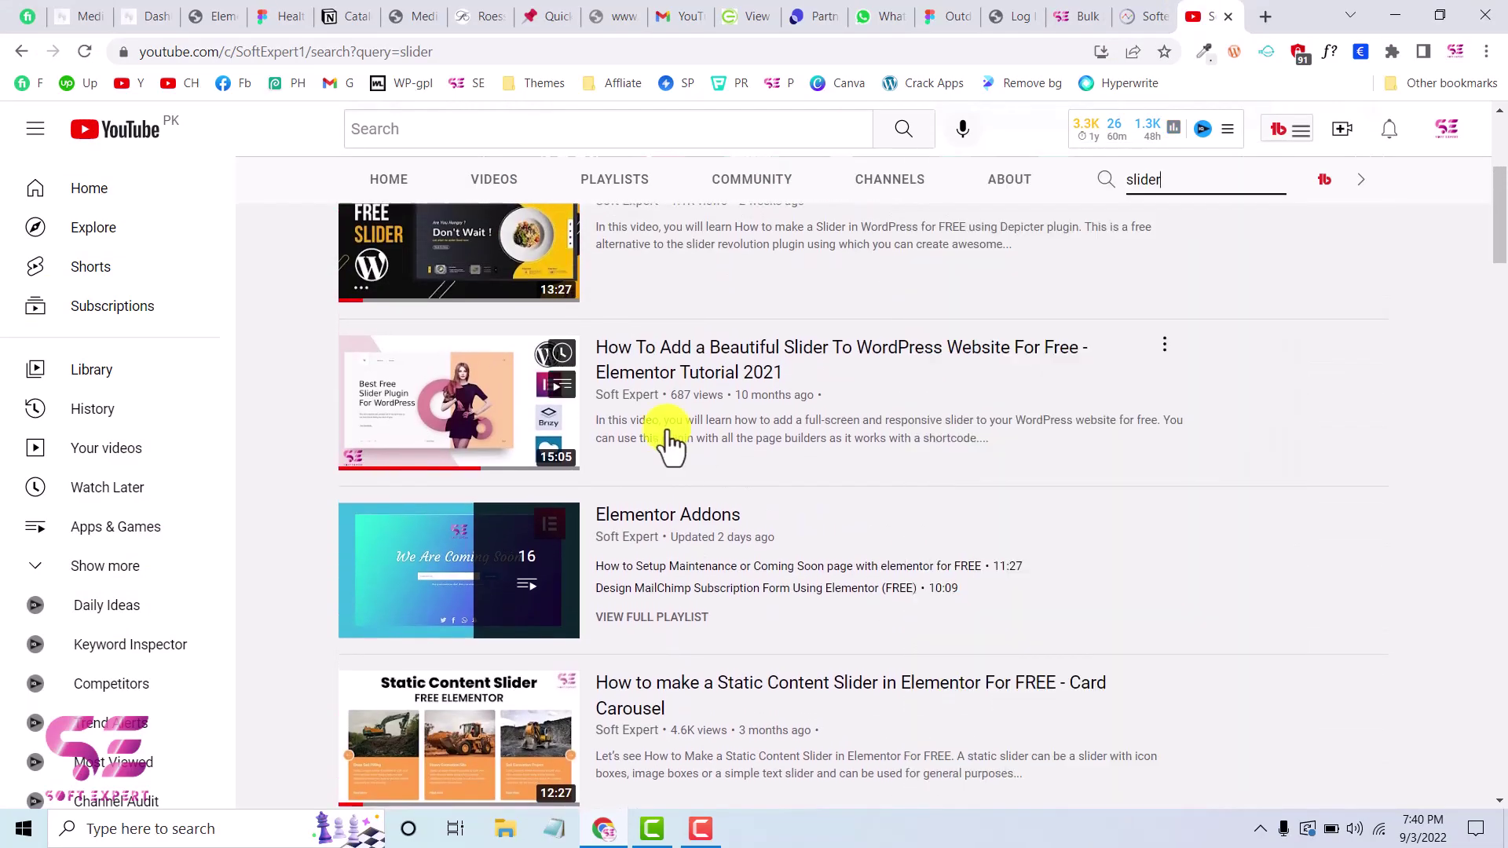
scroll(732, 492, "down", 3)
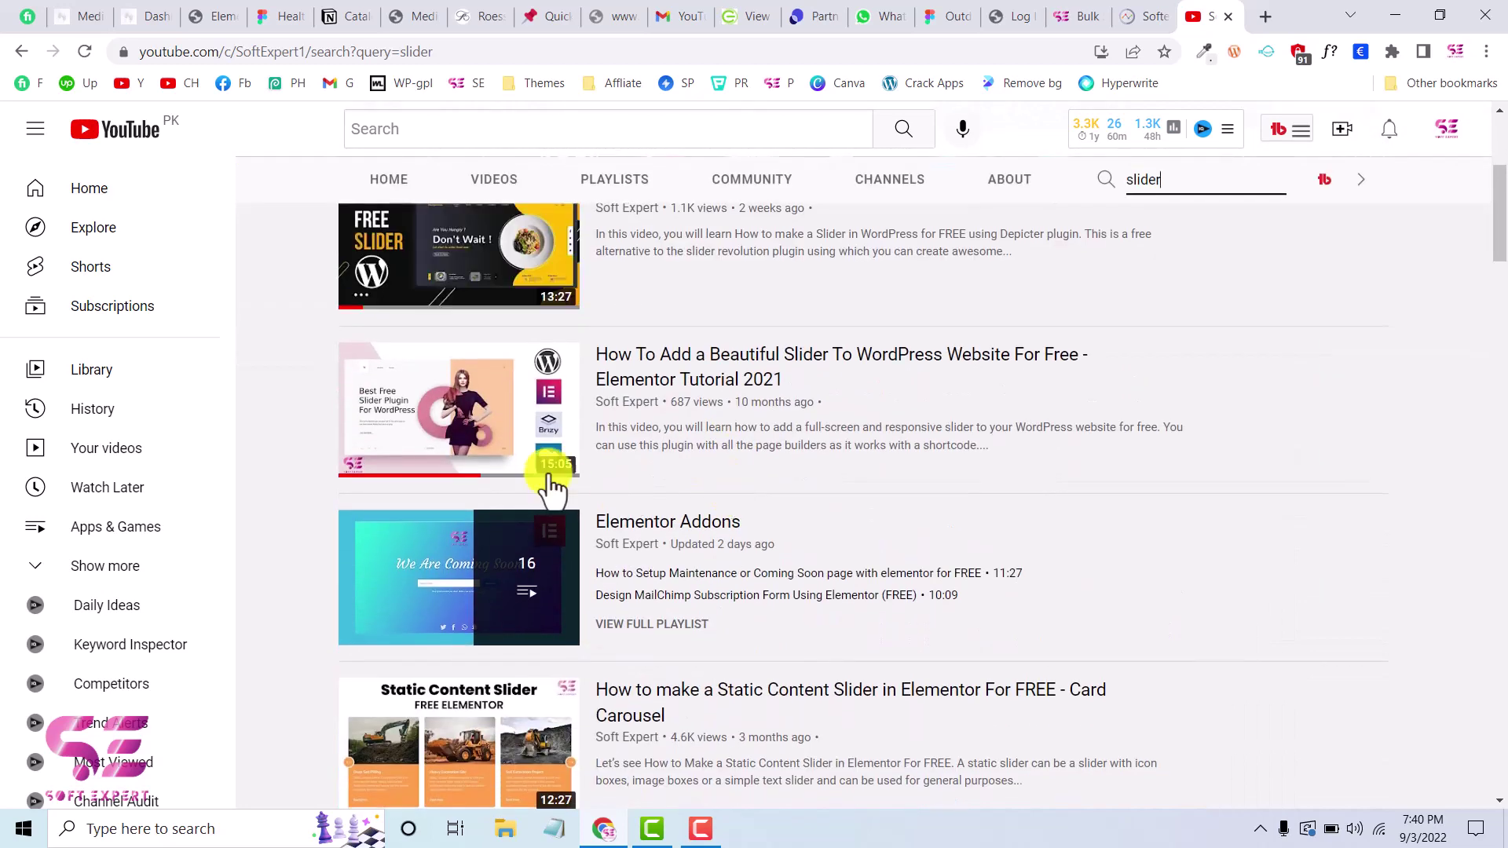
scroll(735, 461, "down", 5)
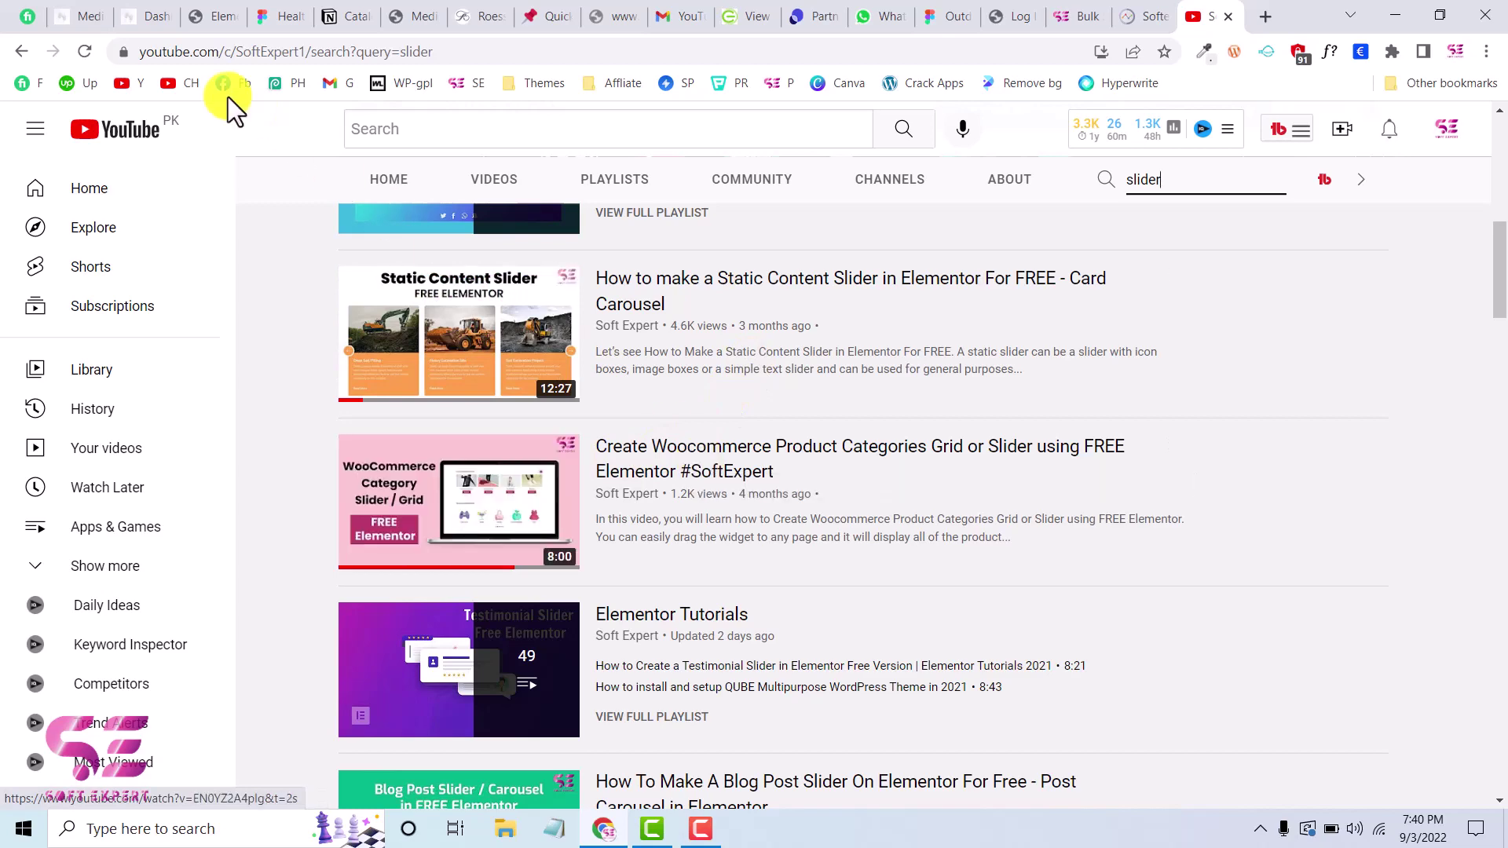
- Switch to the Healthyco Website design in Figma and examine its testimonial section up close
left_click(266, 18)
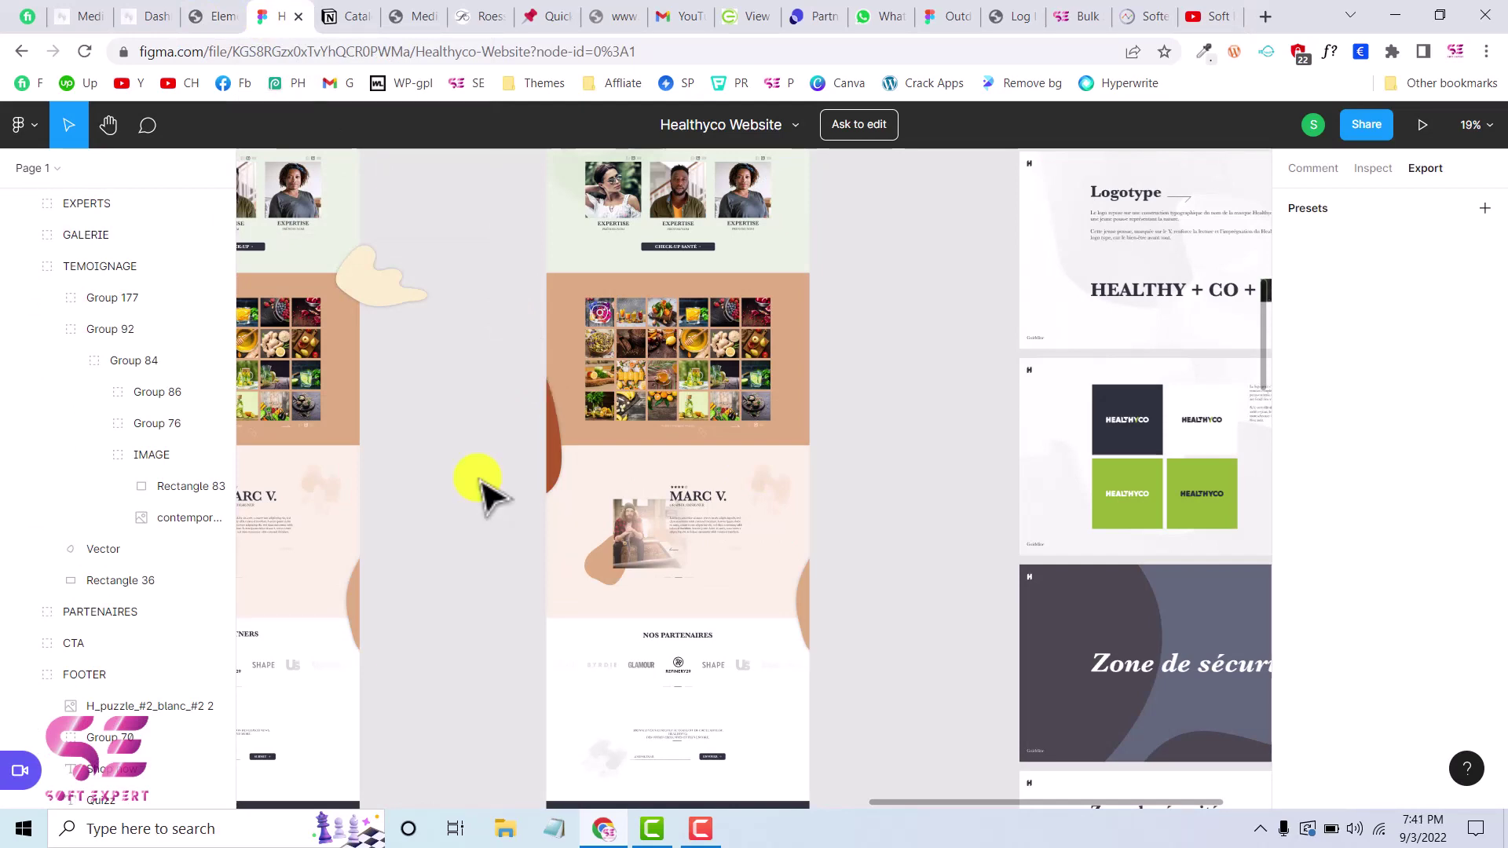
scroll(710, 564, "up", 5)
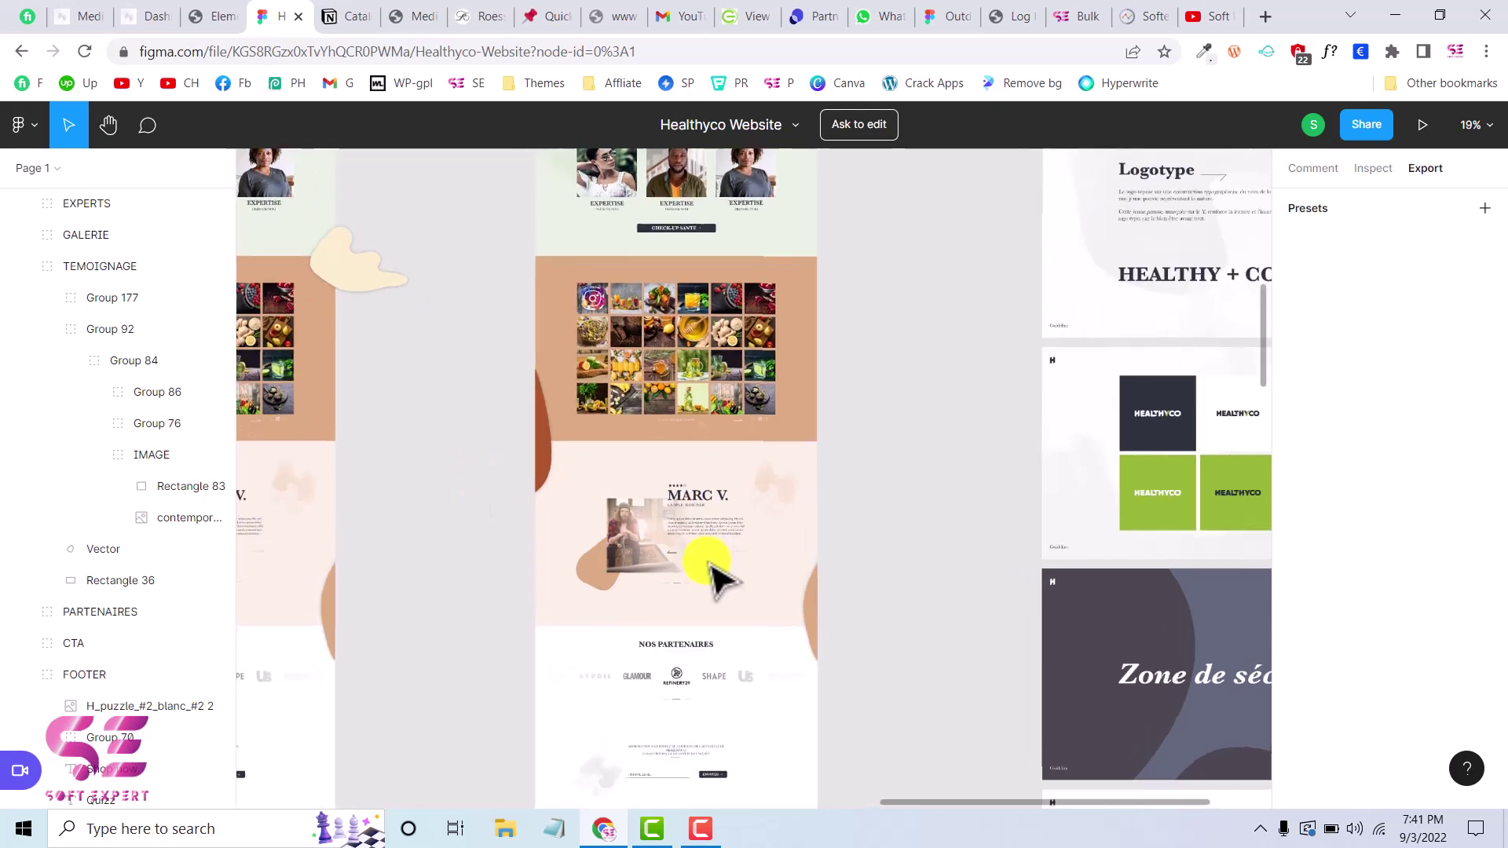
scroll(711, 564, "up", 1)
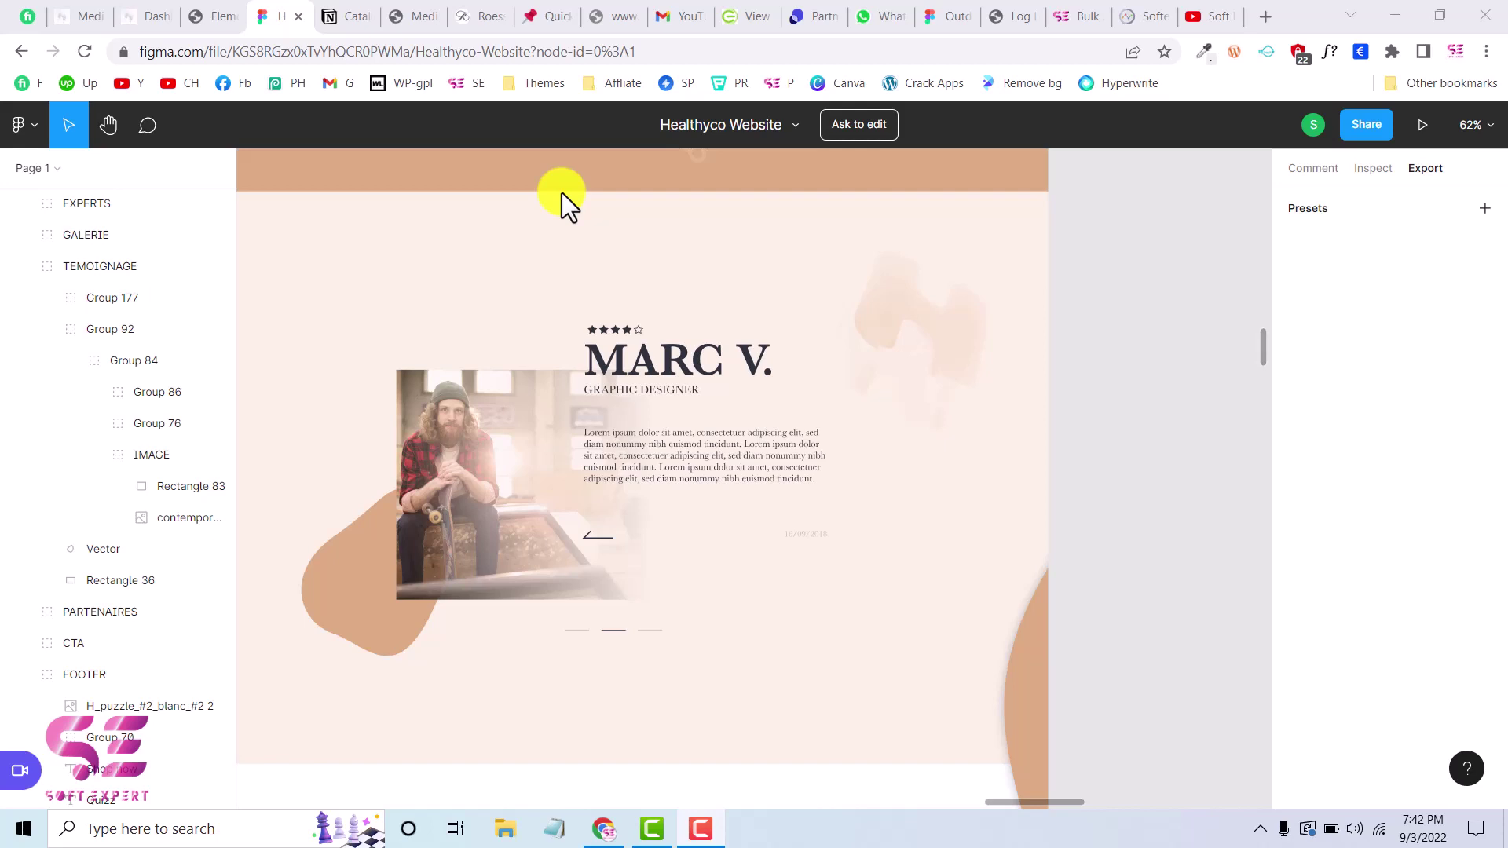
- Switch to the page in Elementor and add a new section with two equal columns
left_click(149, 17)
mouse_move(80, 345)
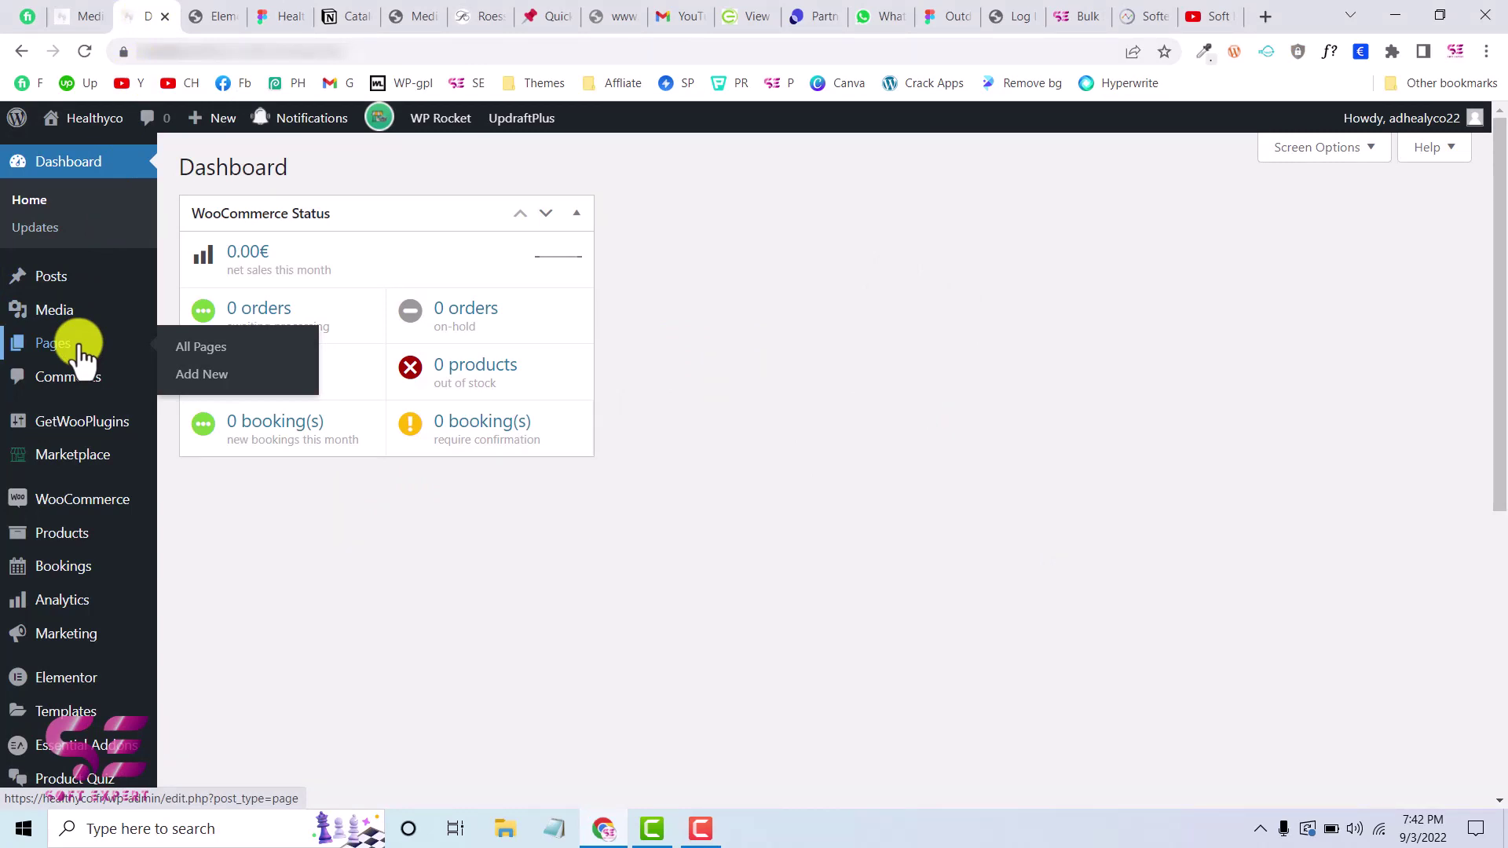
left_click(224, 11)
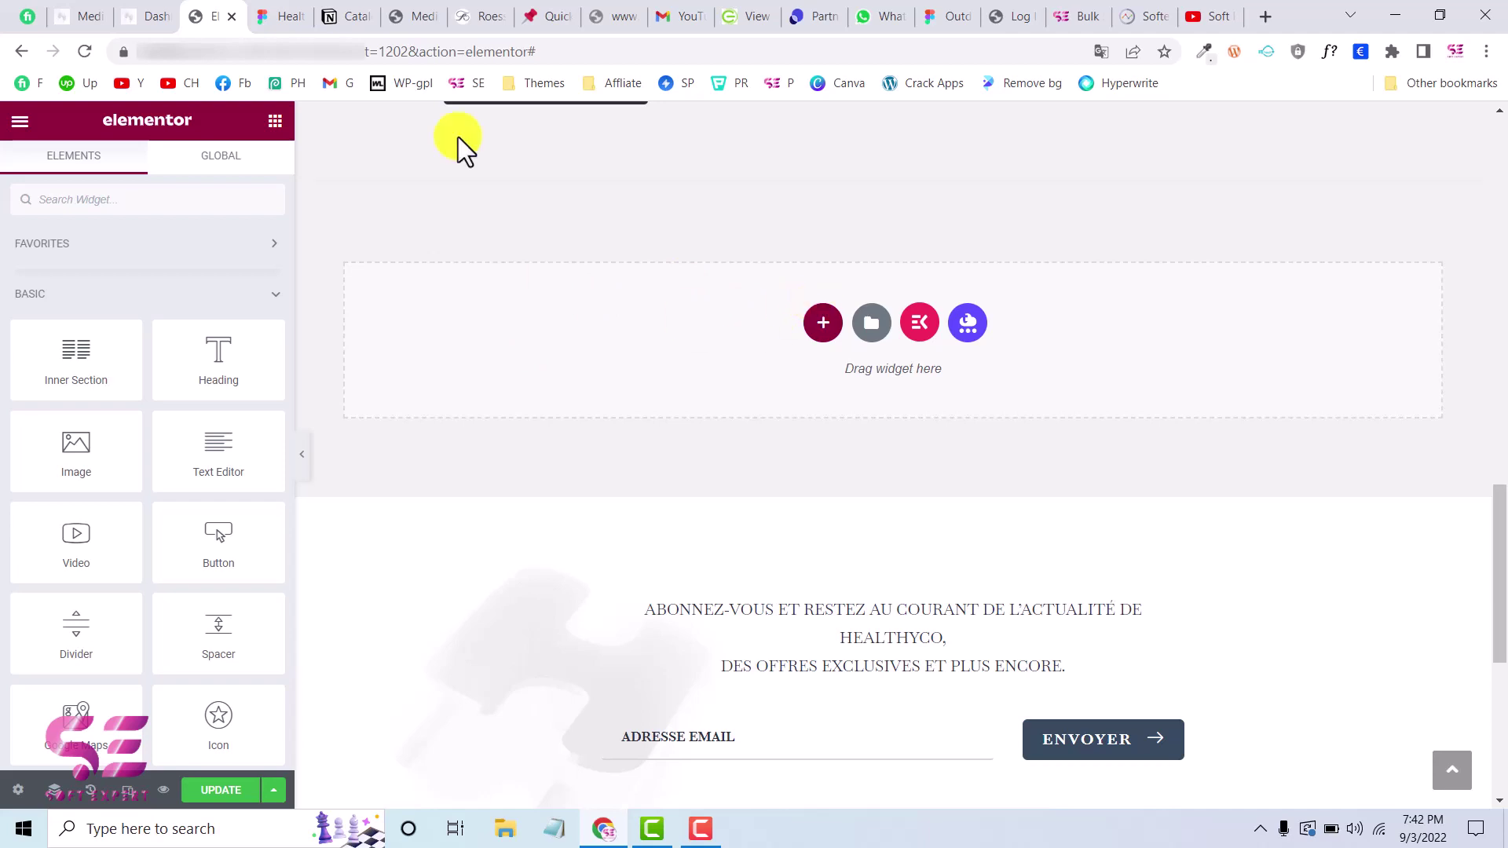
left_click(290, 15)
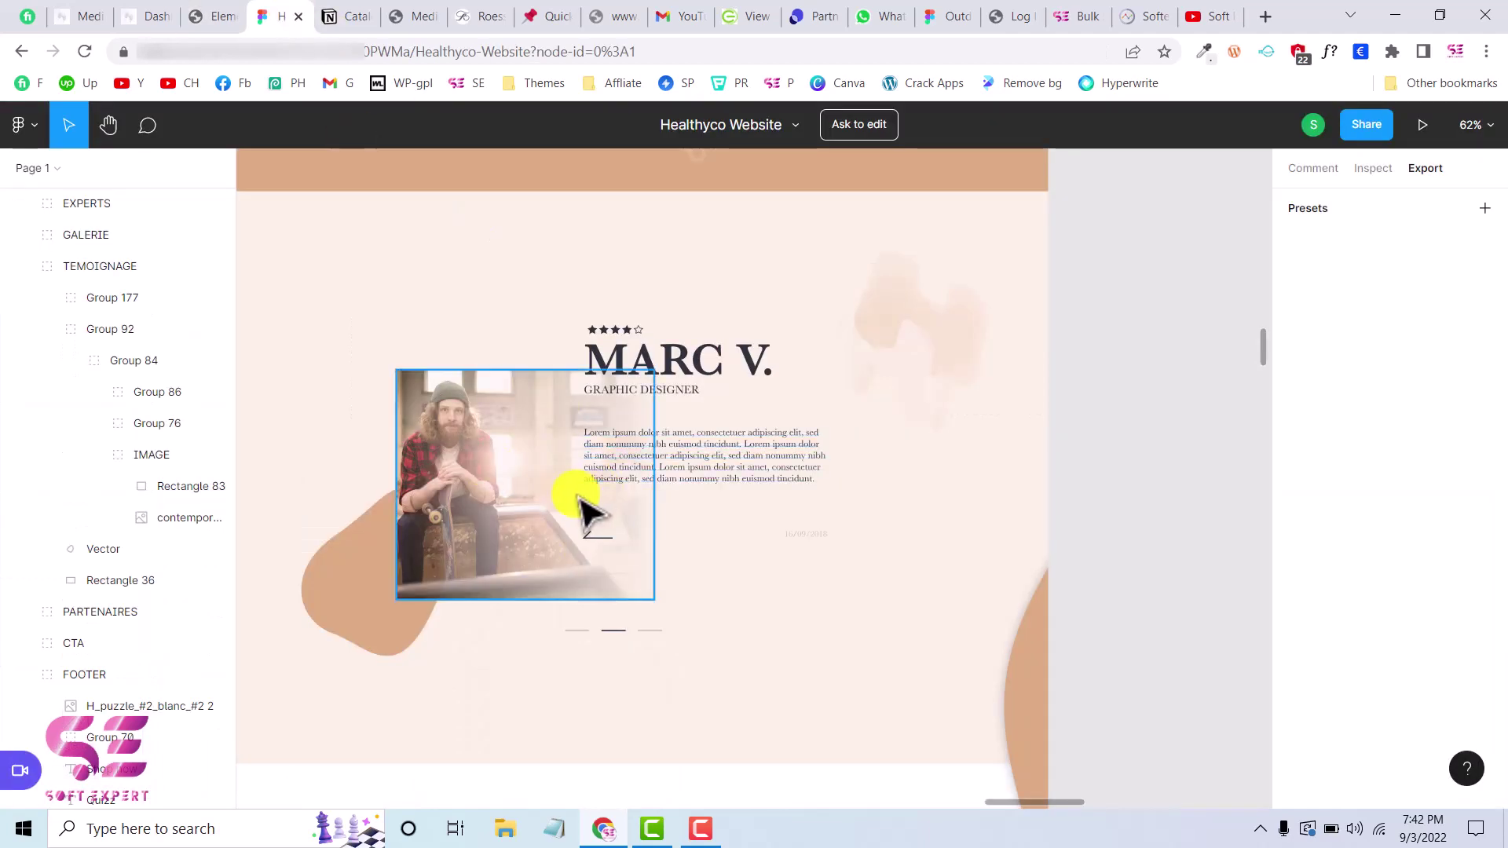
left_click(210, 16)
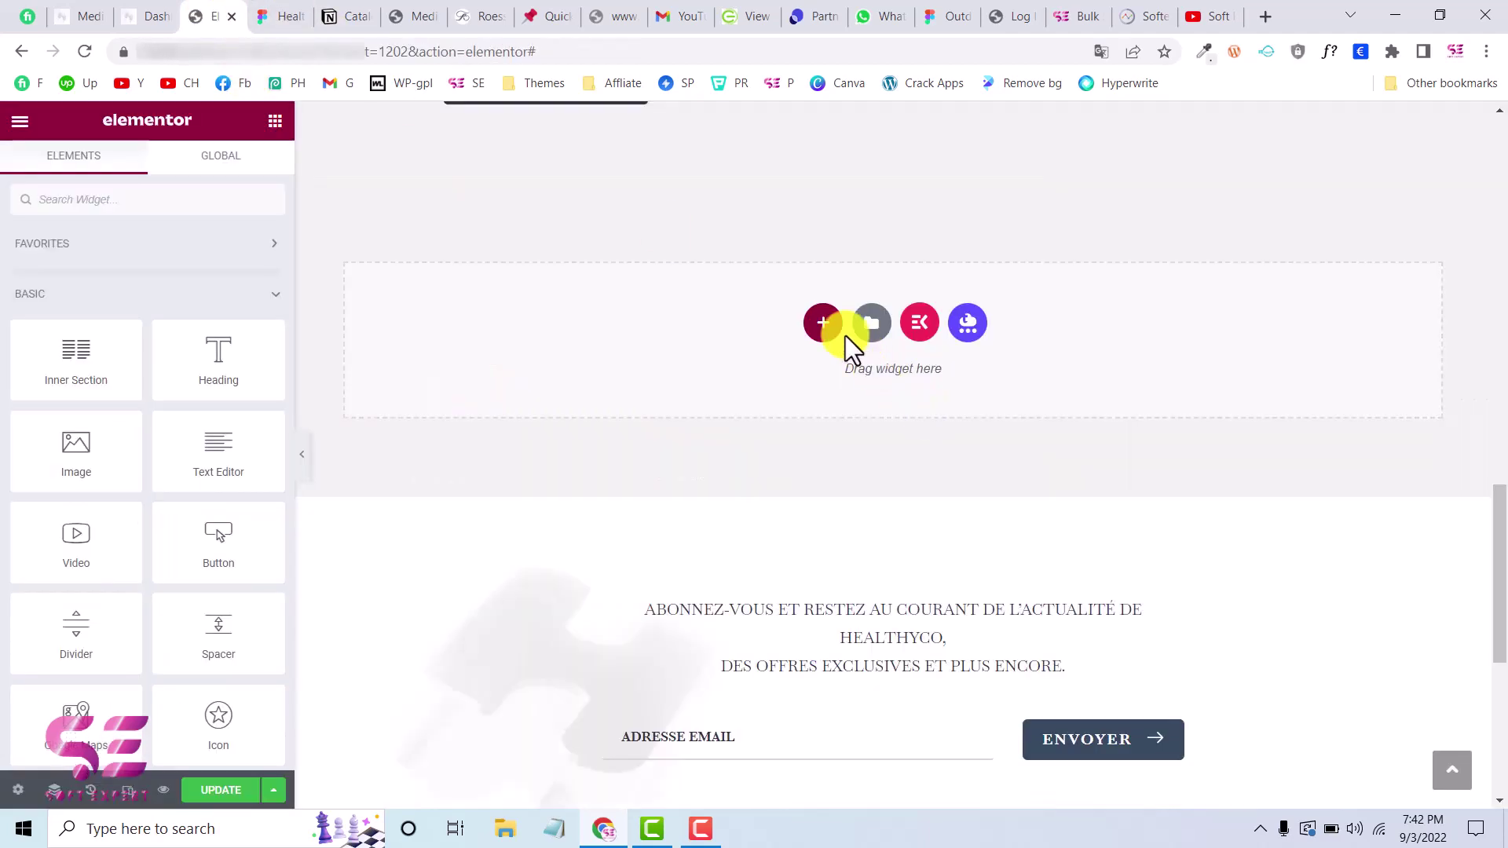
left_click(823, 322)
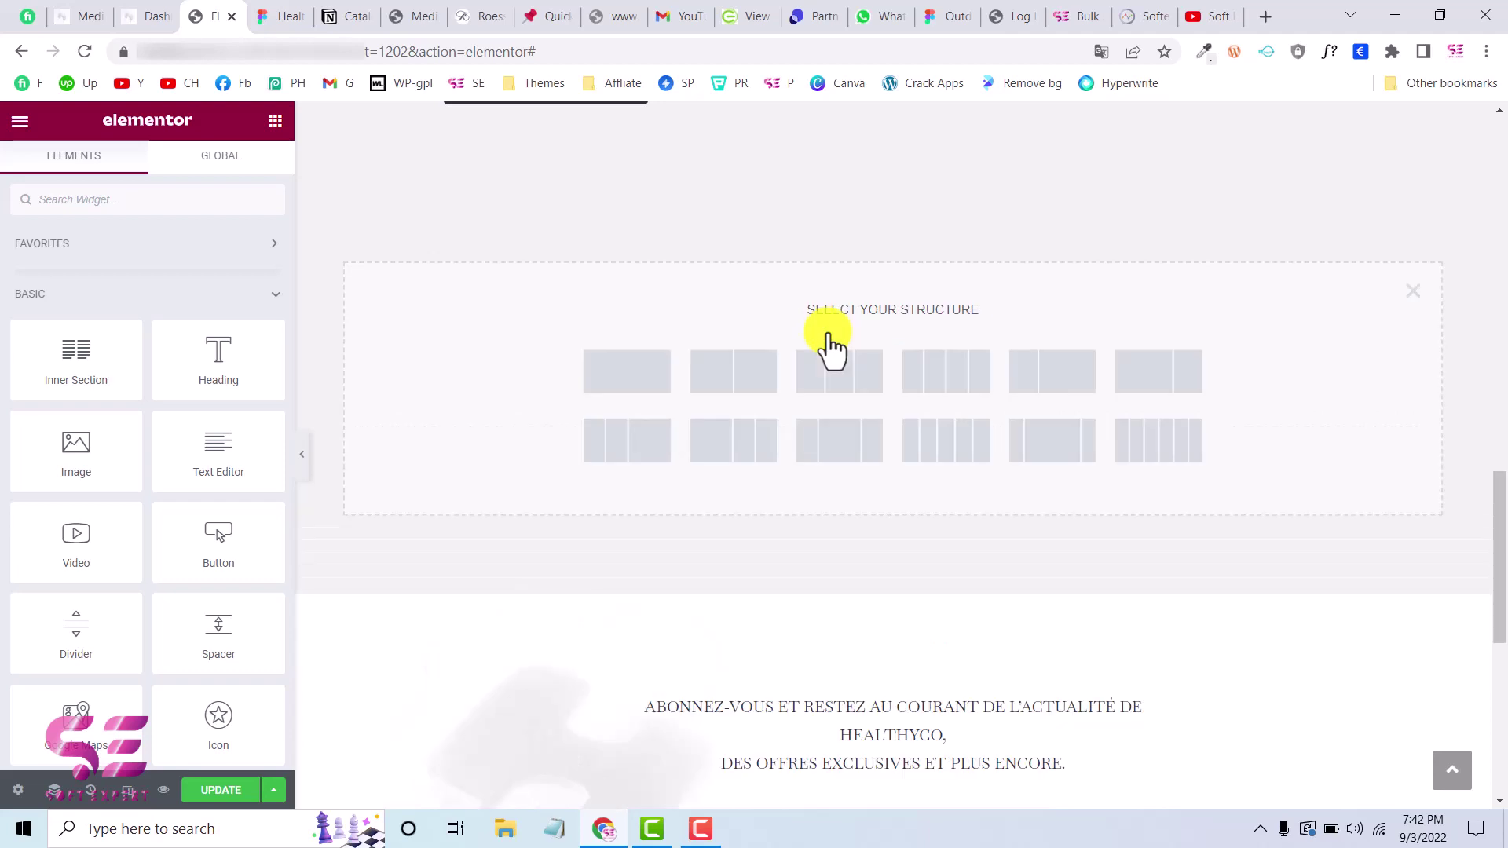
left_click(710, 385)
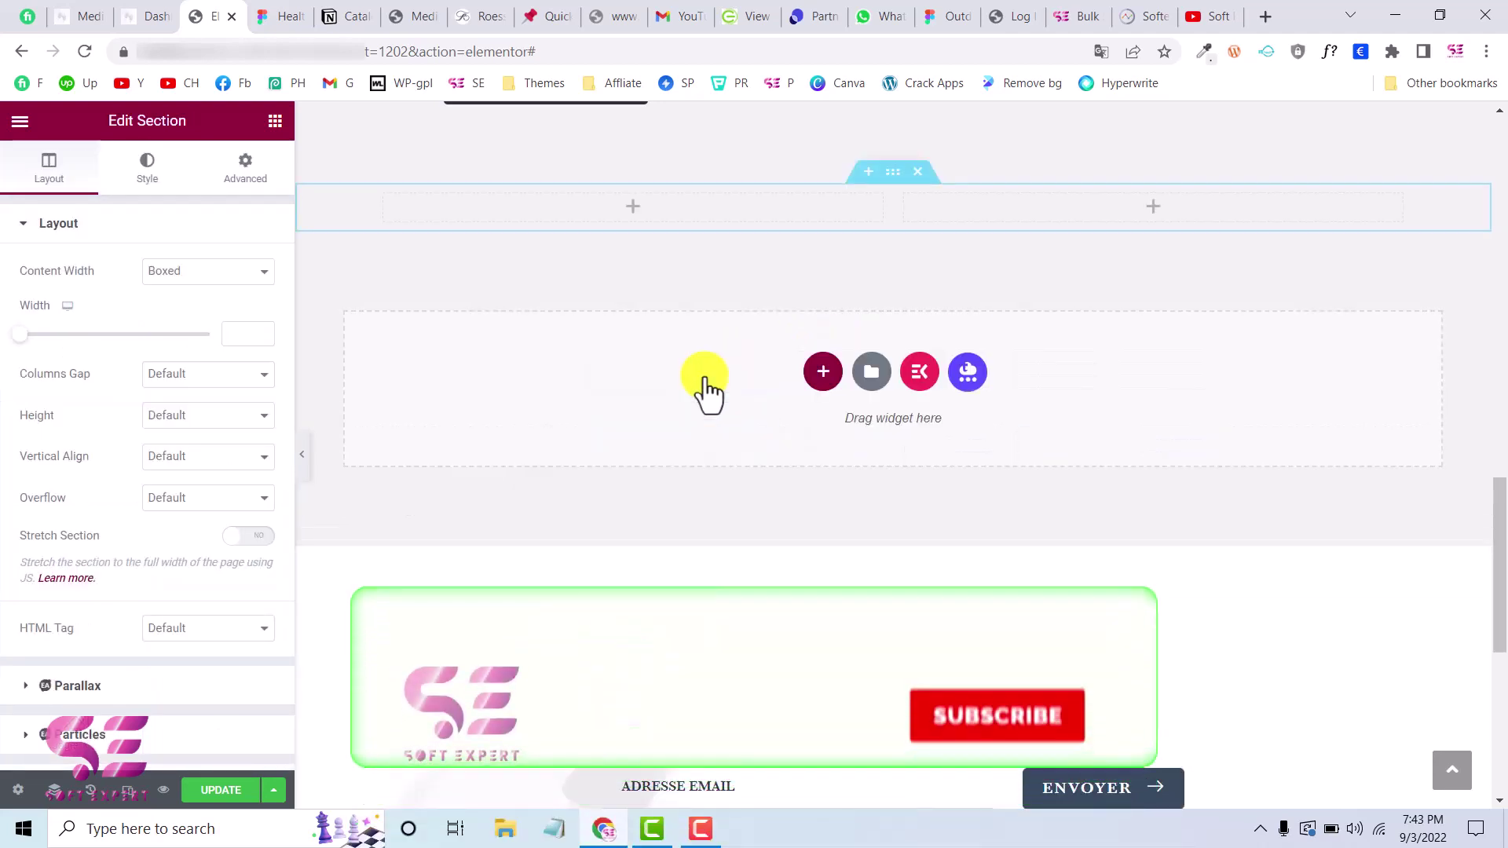
- Add an Image widget to the section's first column and fill it with IMAGE-22.png from the media library
left_click(275, 121)
left_click_drag(68, 464, 747, 225)
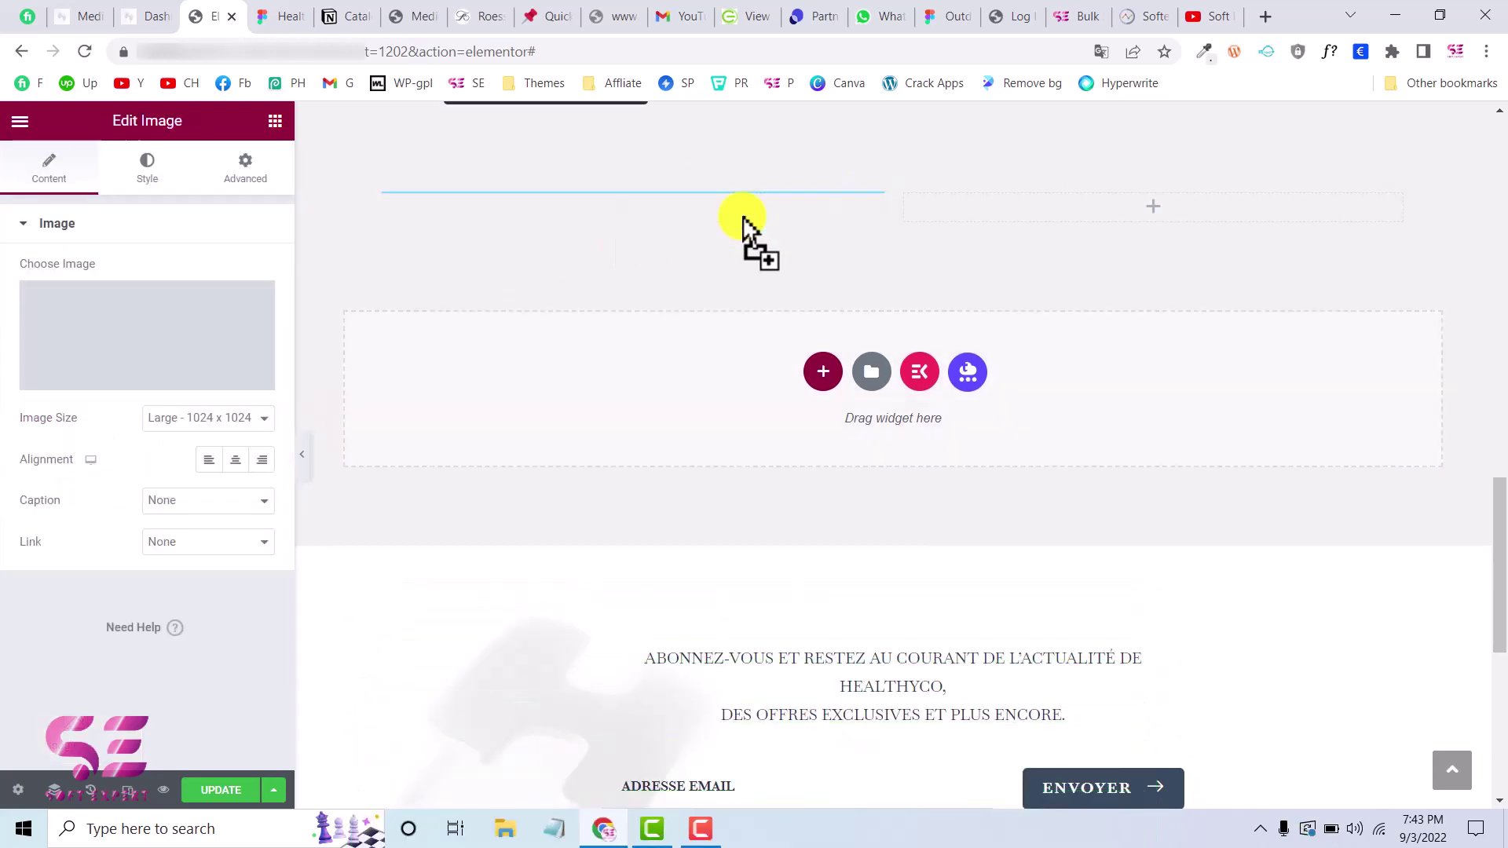
left_click(156, 321)
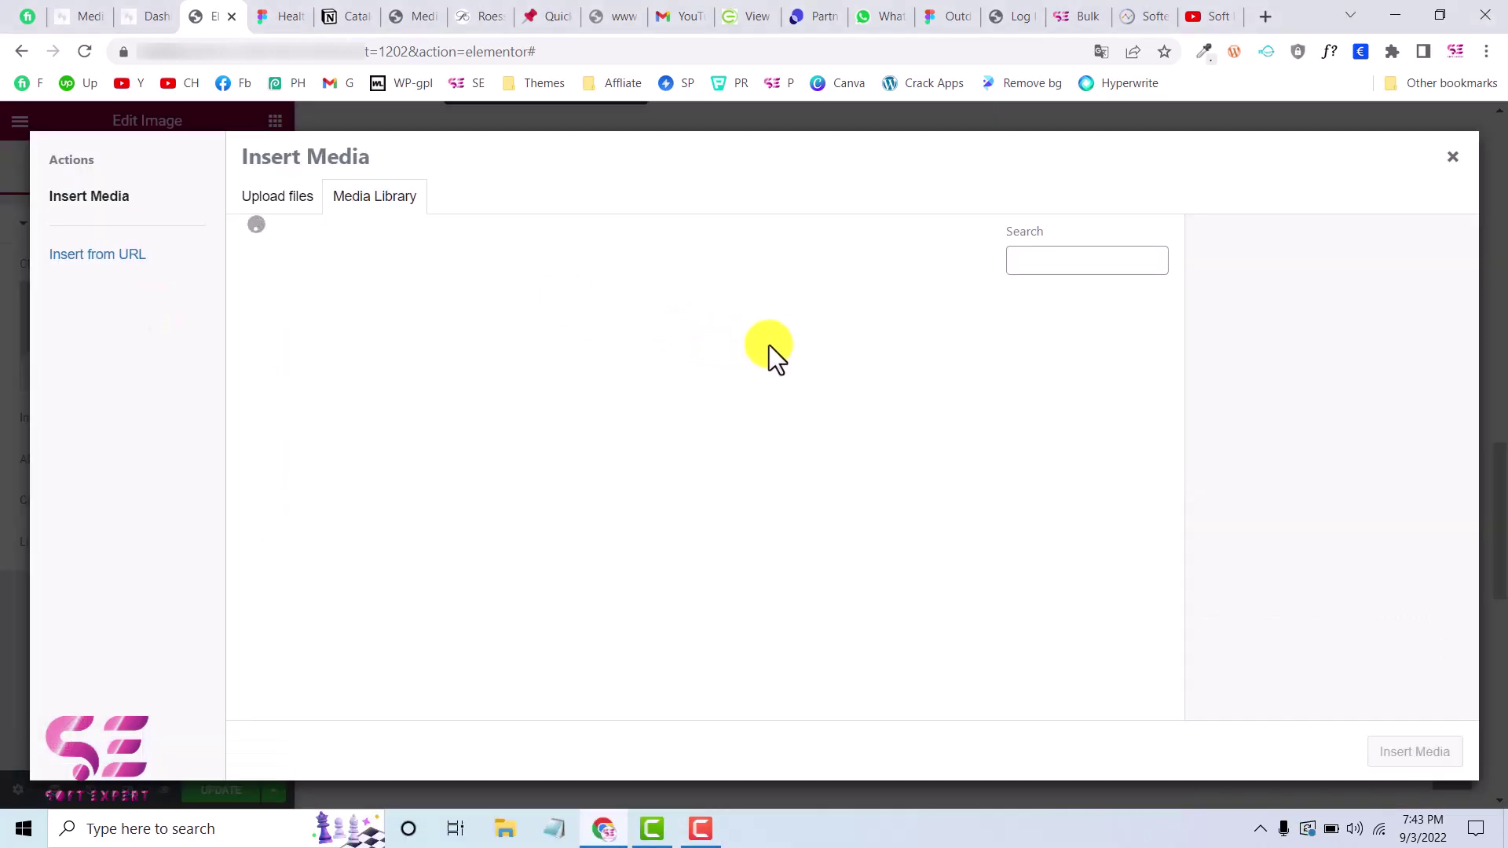
left_click(1051, 532)
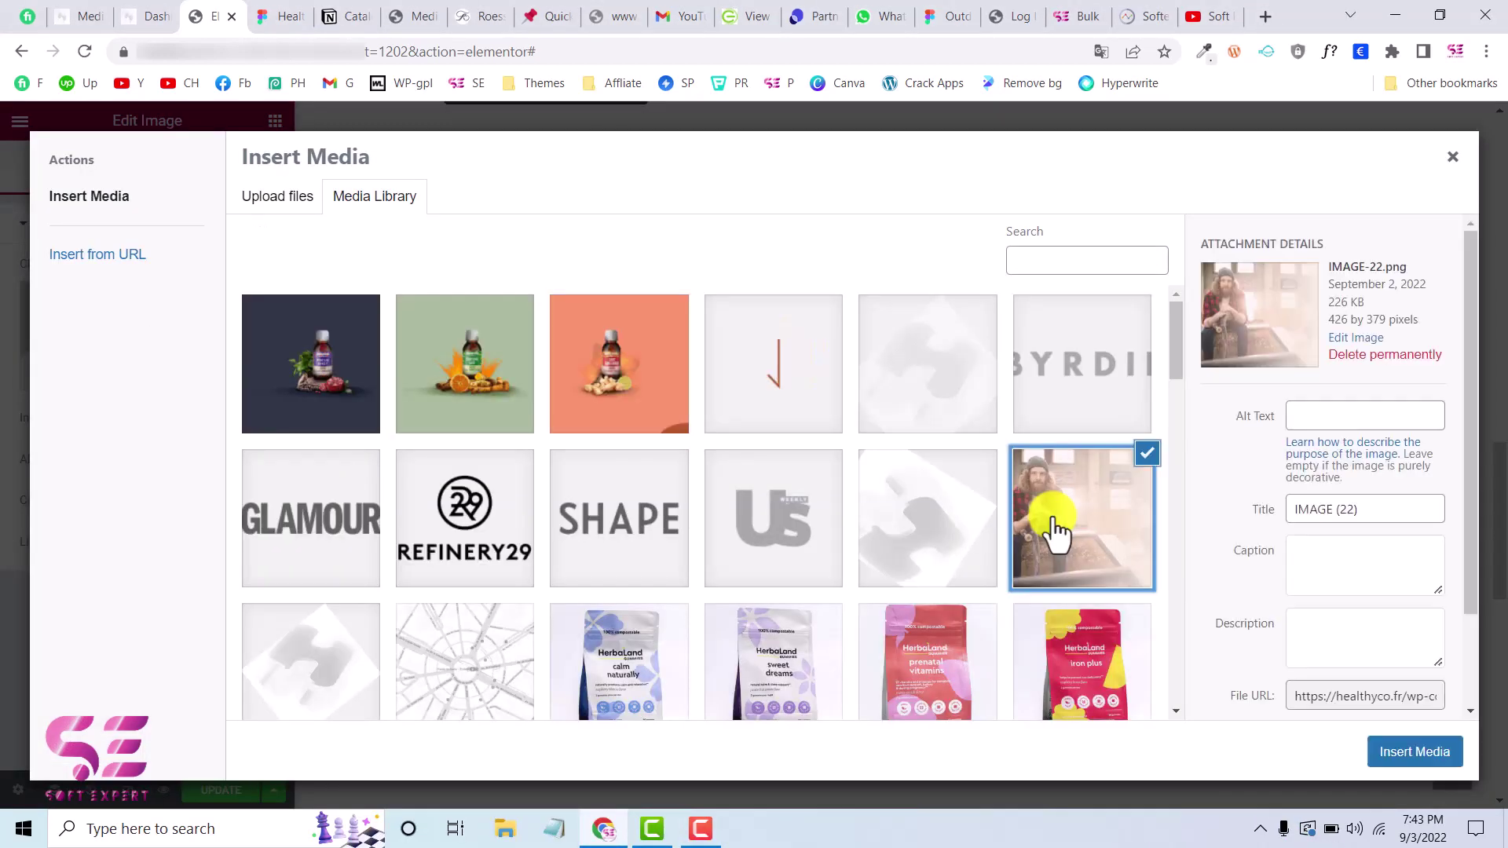
left_click(1395, 753)
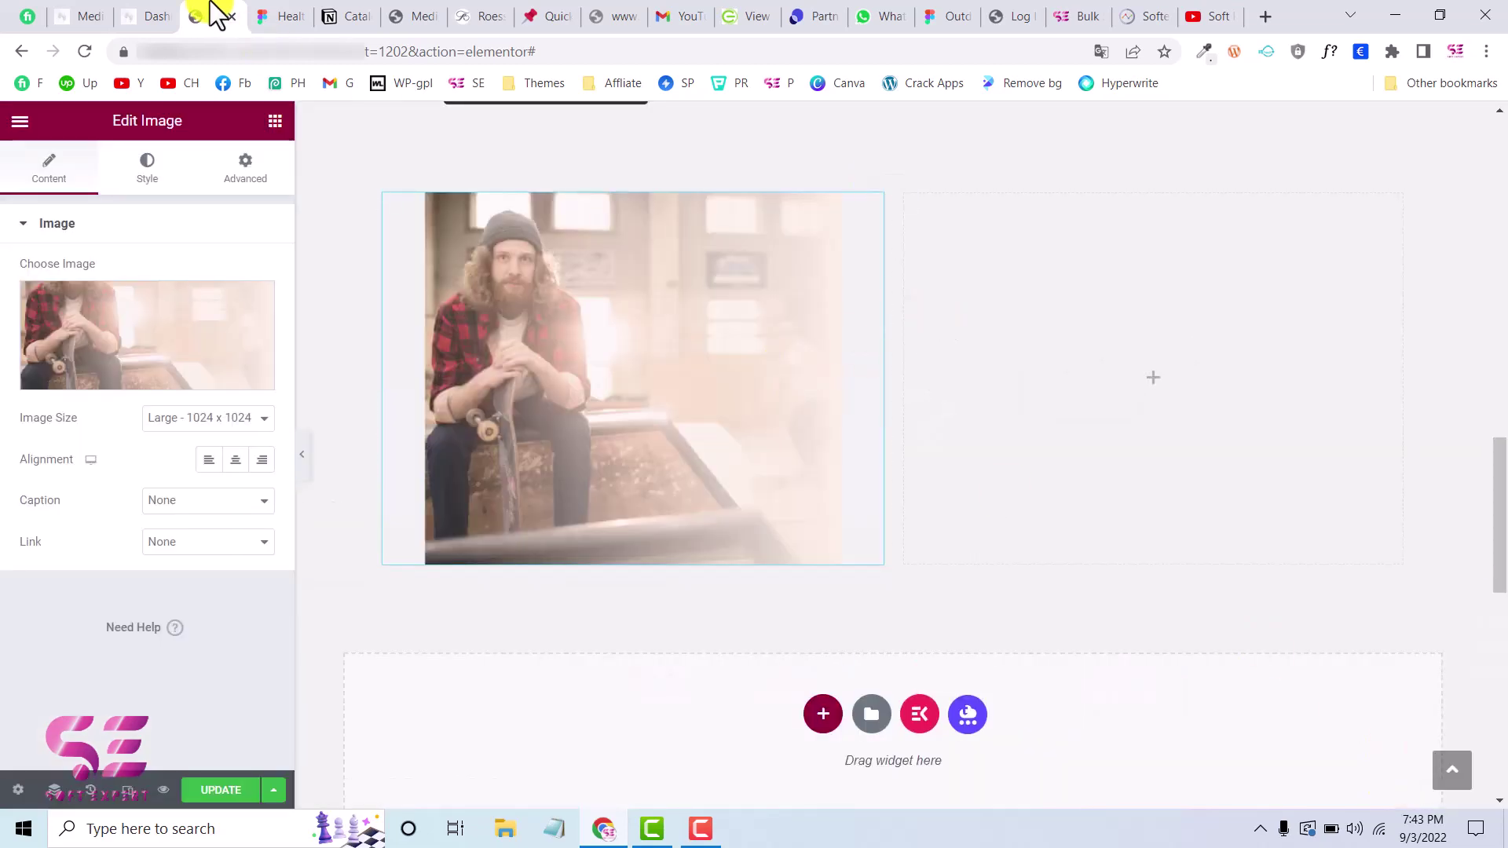
- Check the testimonial in the Figma design and add a Star Rating widget to the section's second column
left_click(271, 18)
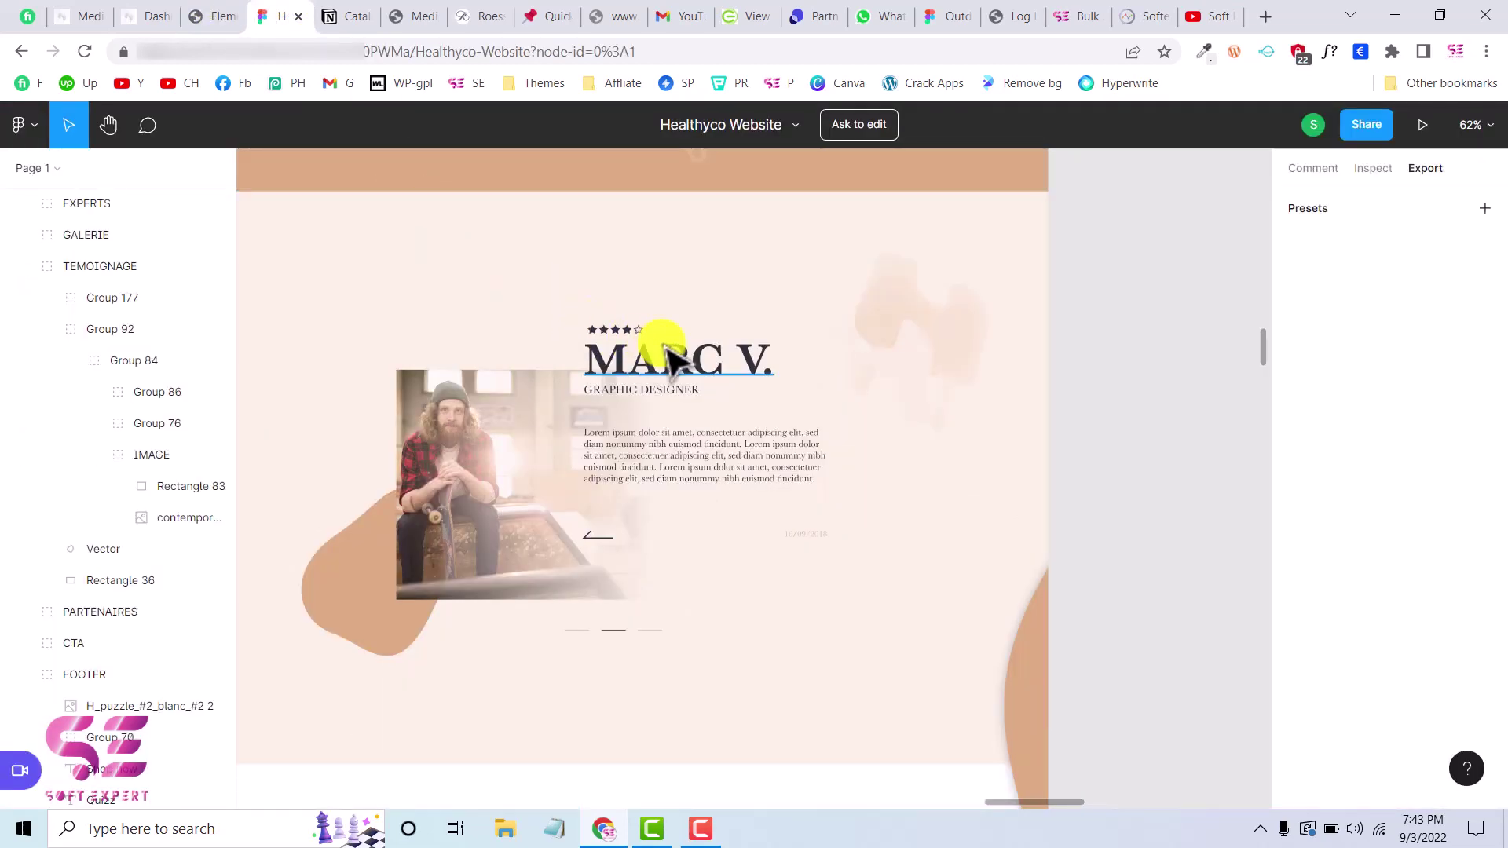
left_click(197, 16)
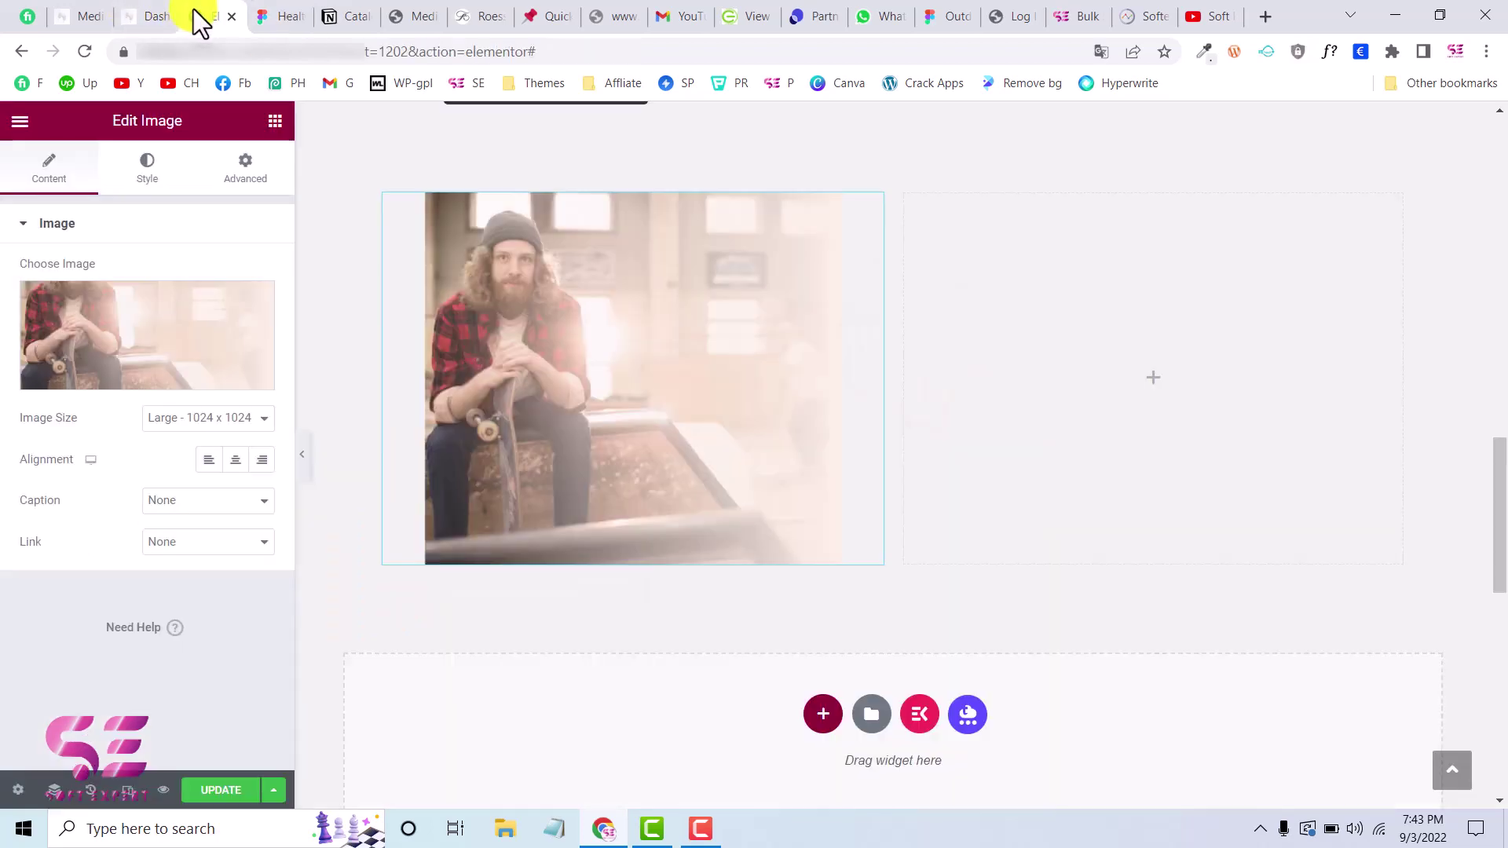
left_click(275, 122)
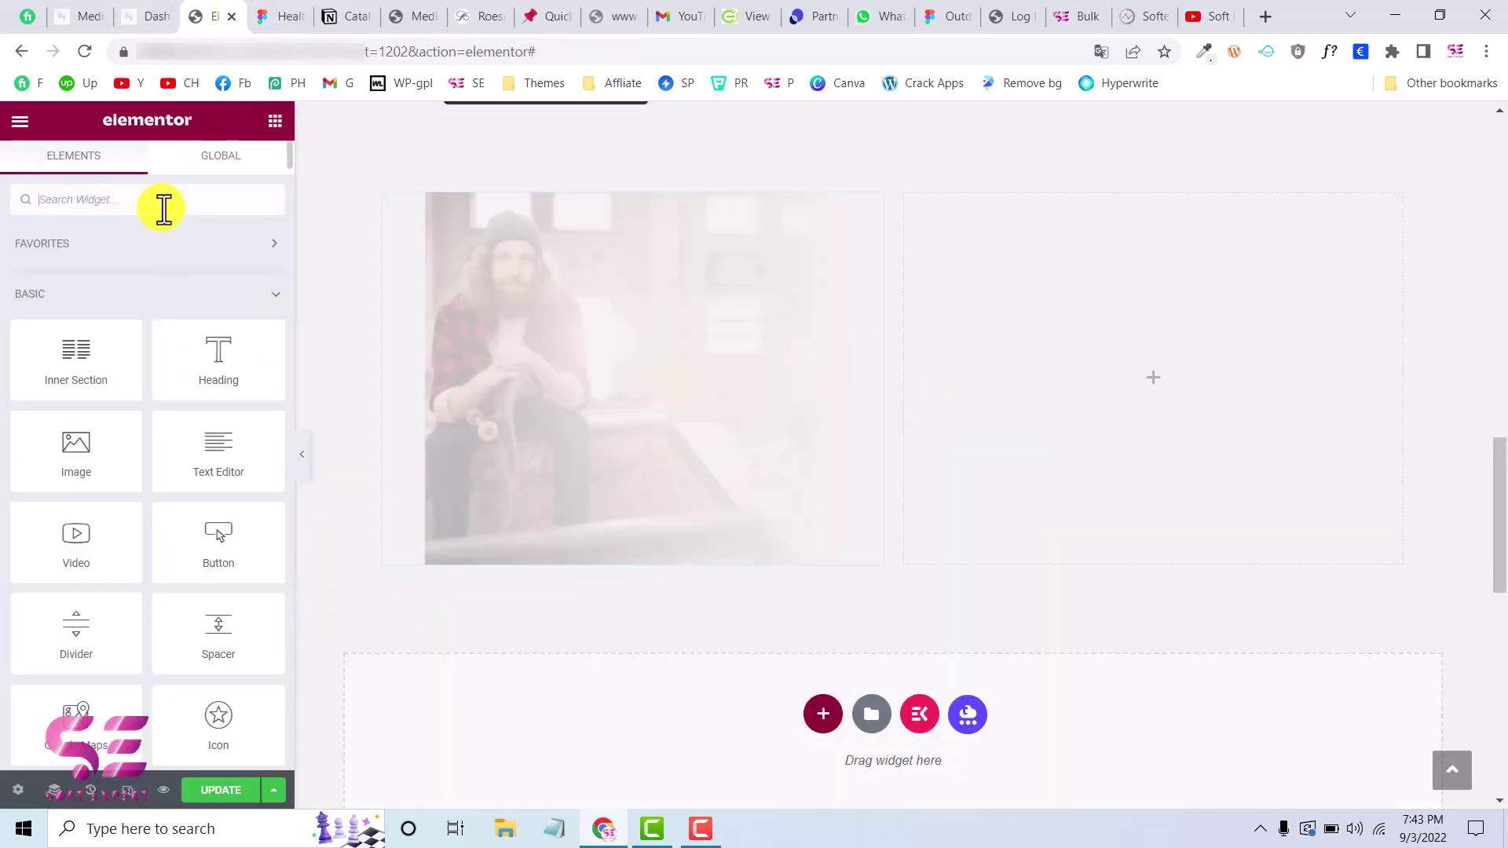
type("star")
mouse_move(91, 269)
left_mouse_down()
mouse_move(697, 141)
mouse_move(1063, 246)
left_mouse_up()
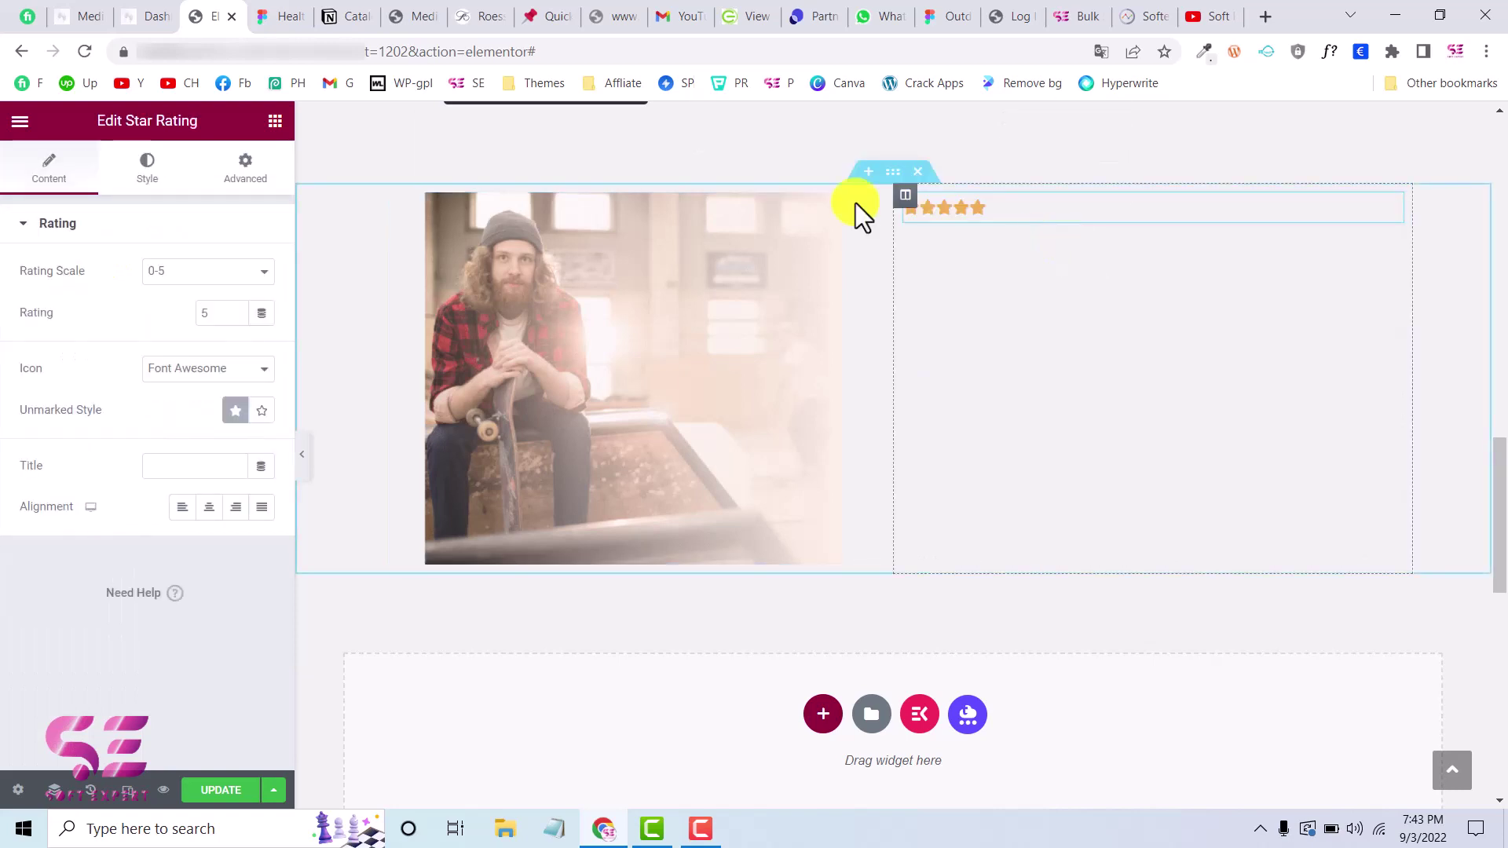
- Compare the stars with the Figma testimonial and set the Star Rating widget's rating to 4
left_click(291, 16)
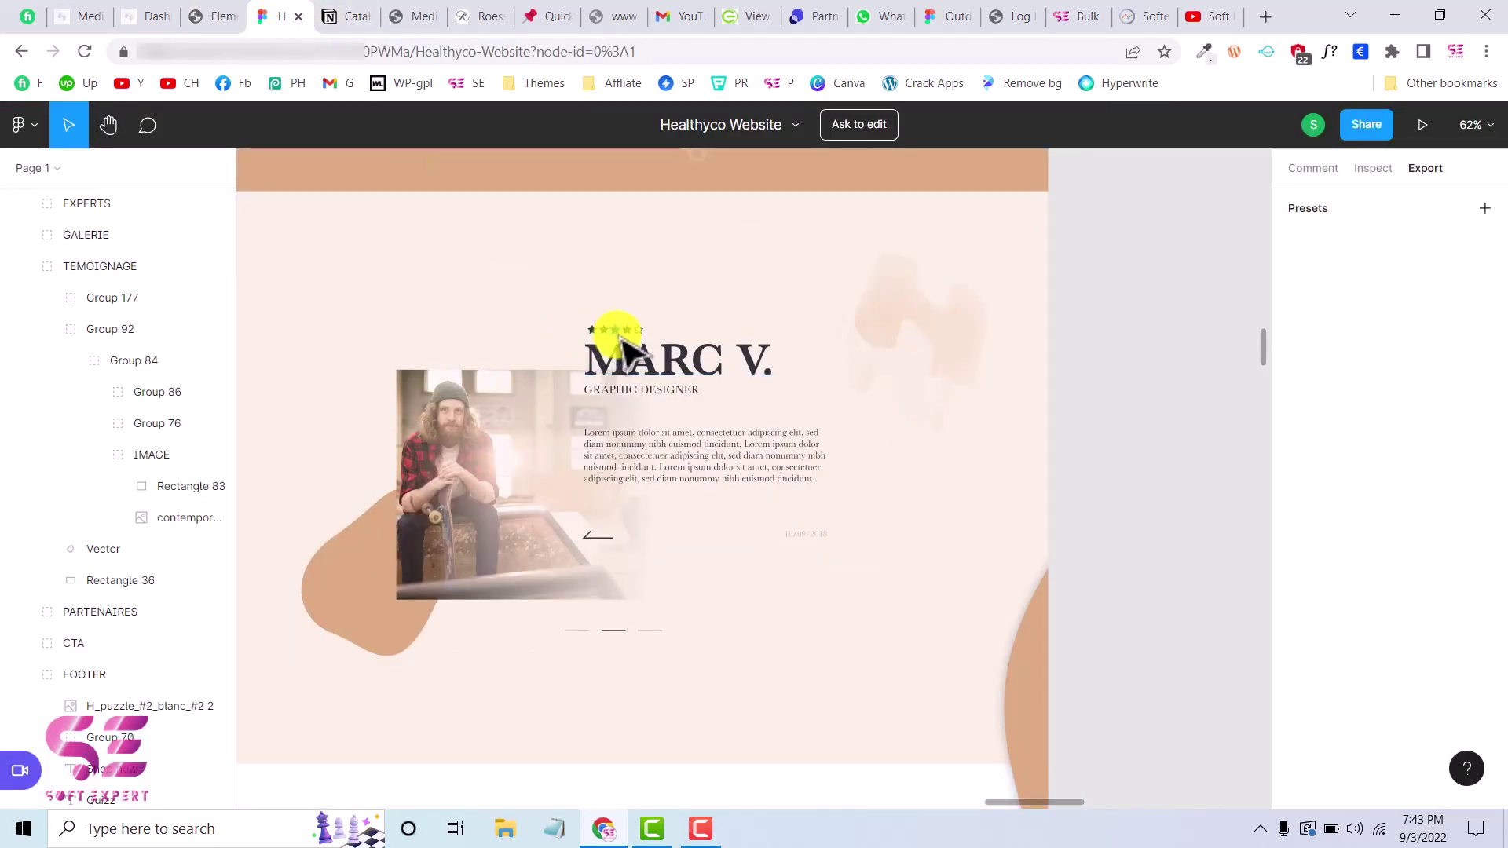
left_click(209, 17)
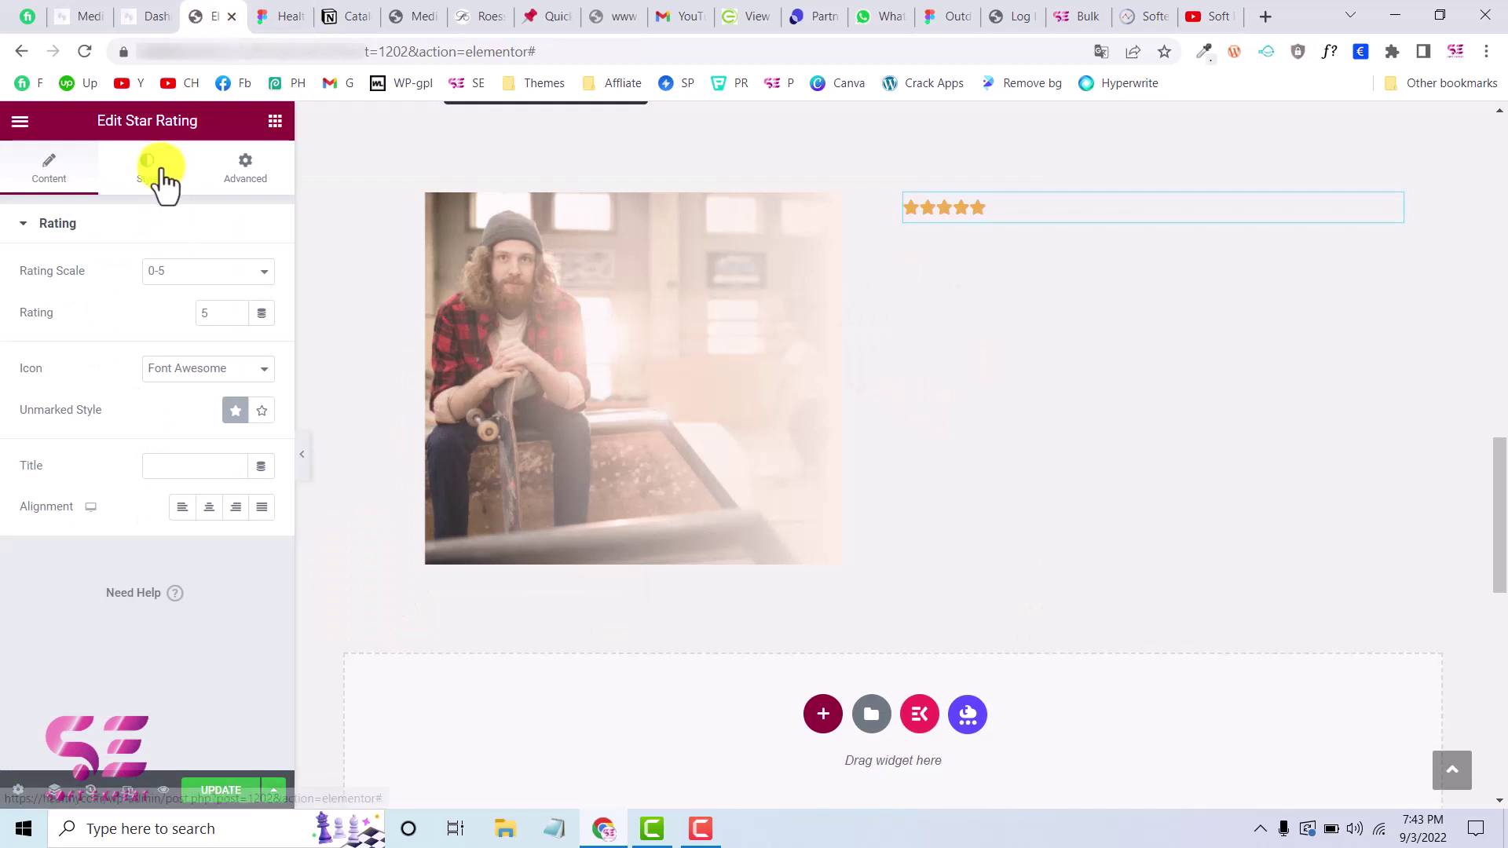
left_click(204, 316)
key("BackSpace")
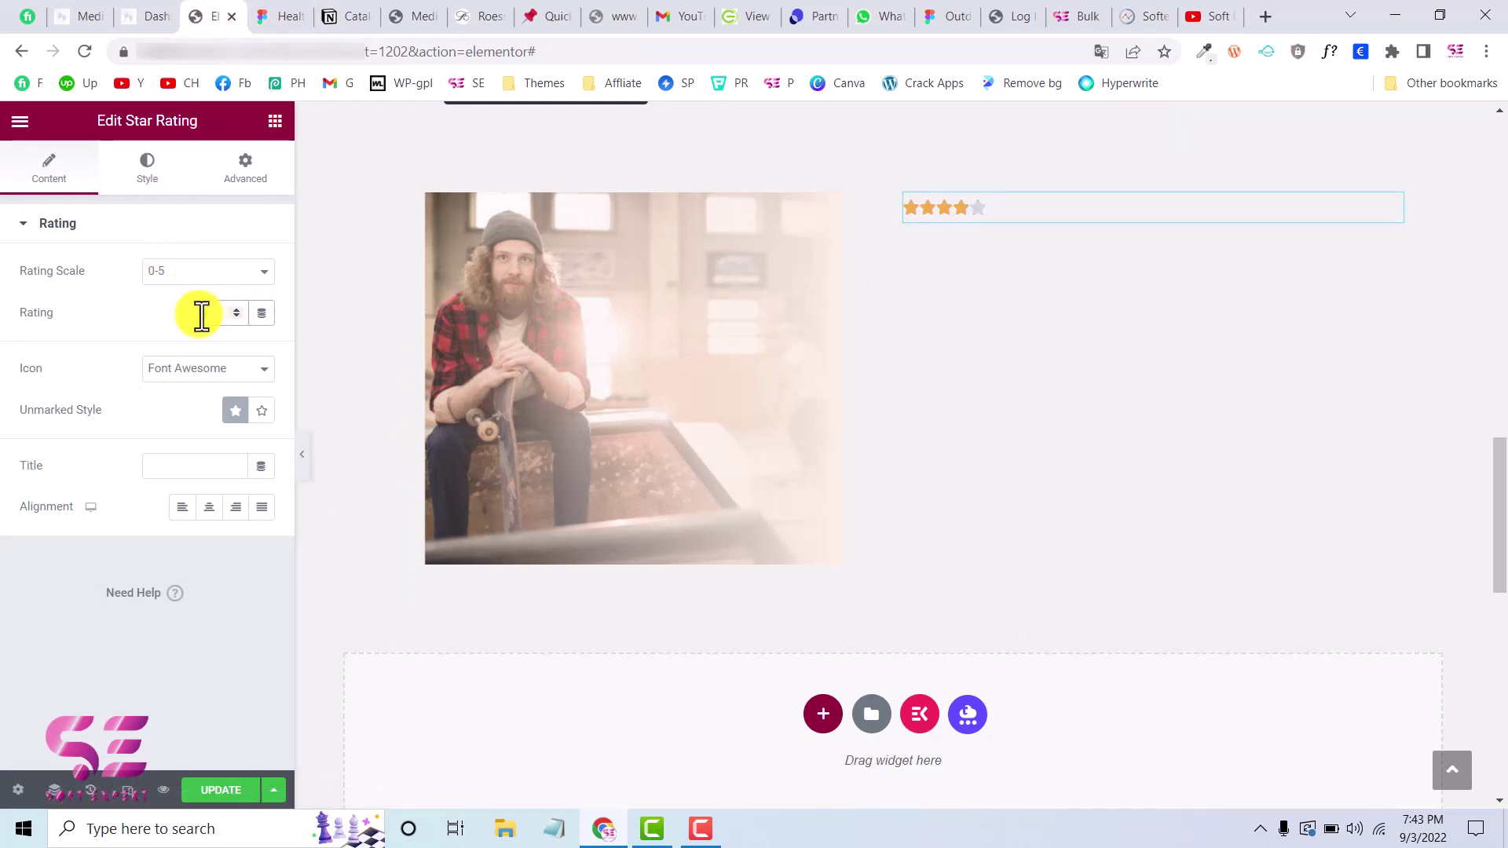
- Set both the star color and the unmarked color of the rating to the global color Text-2
left_click(146, 165)
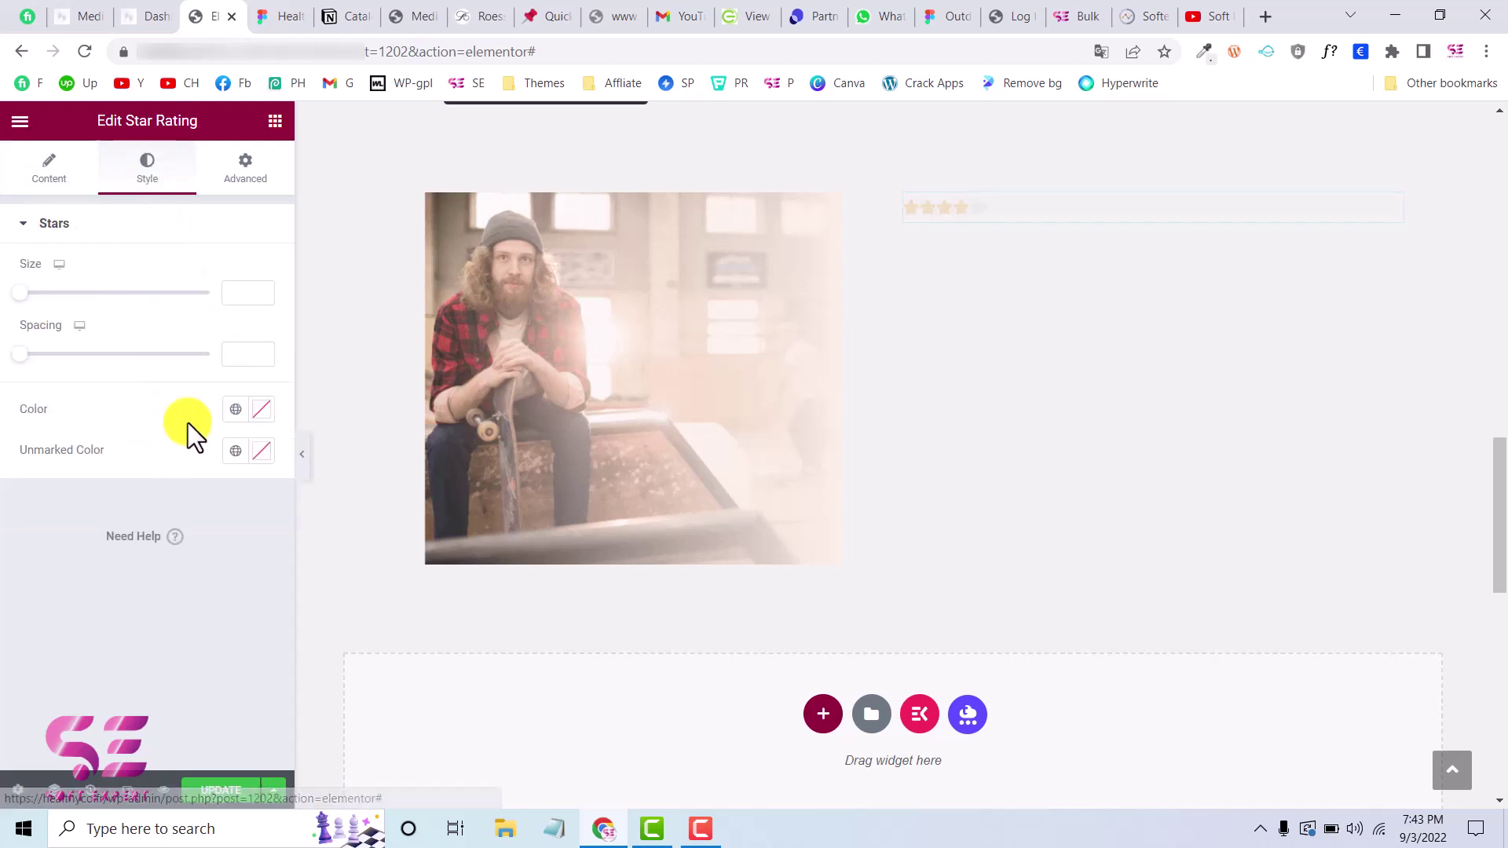
left_click(235, 411)
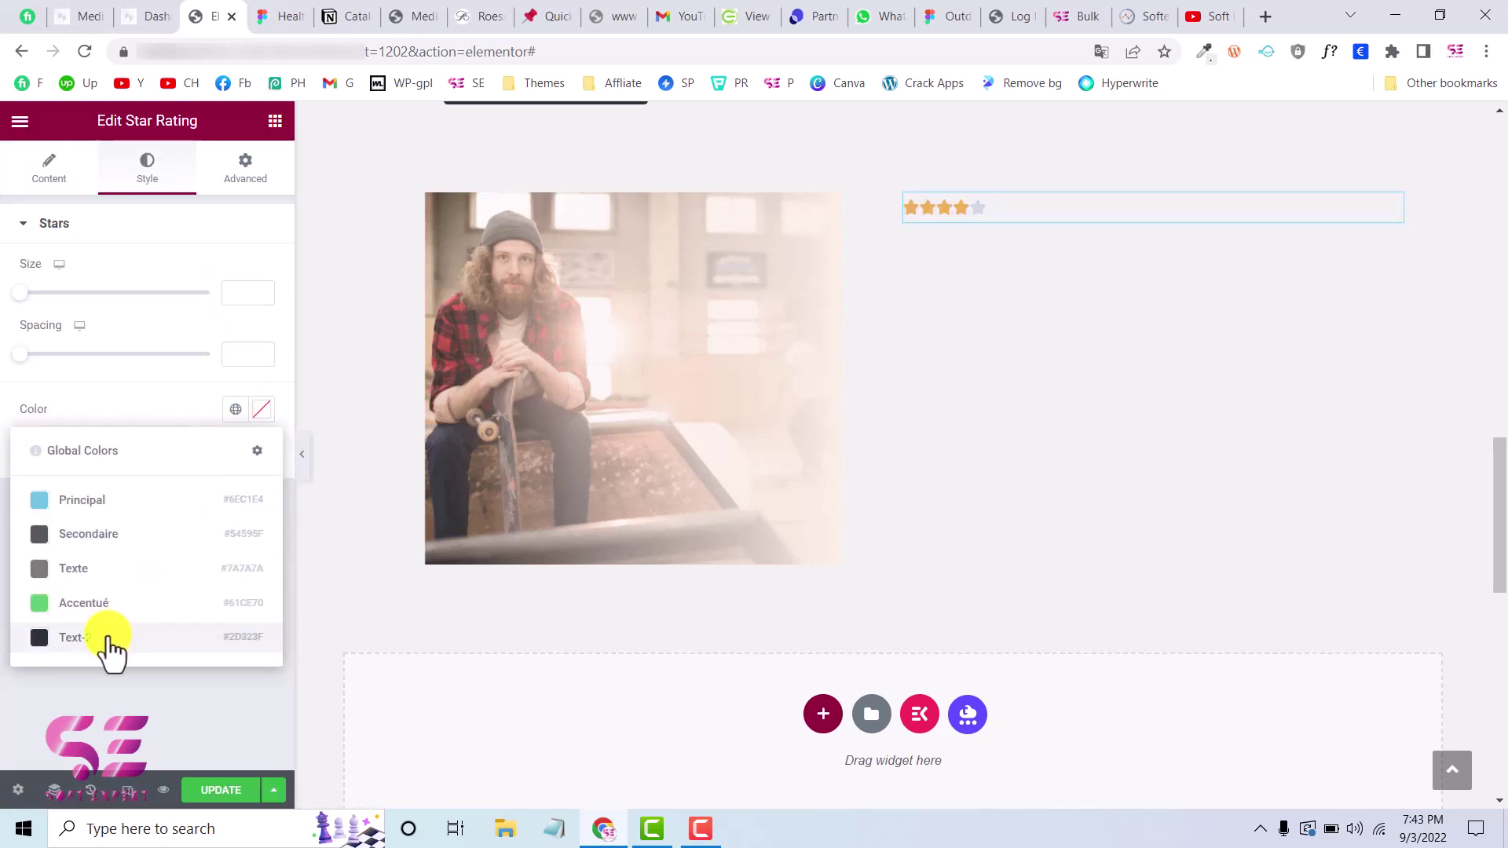
left_click(95, 638)
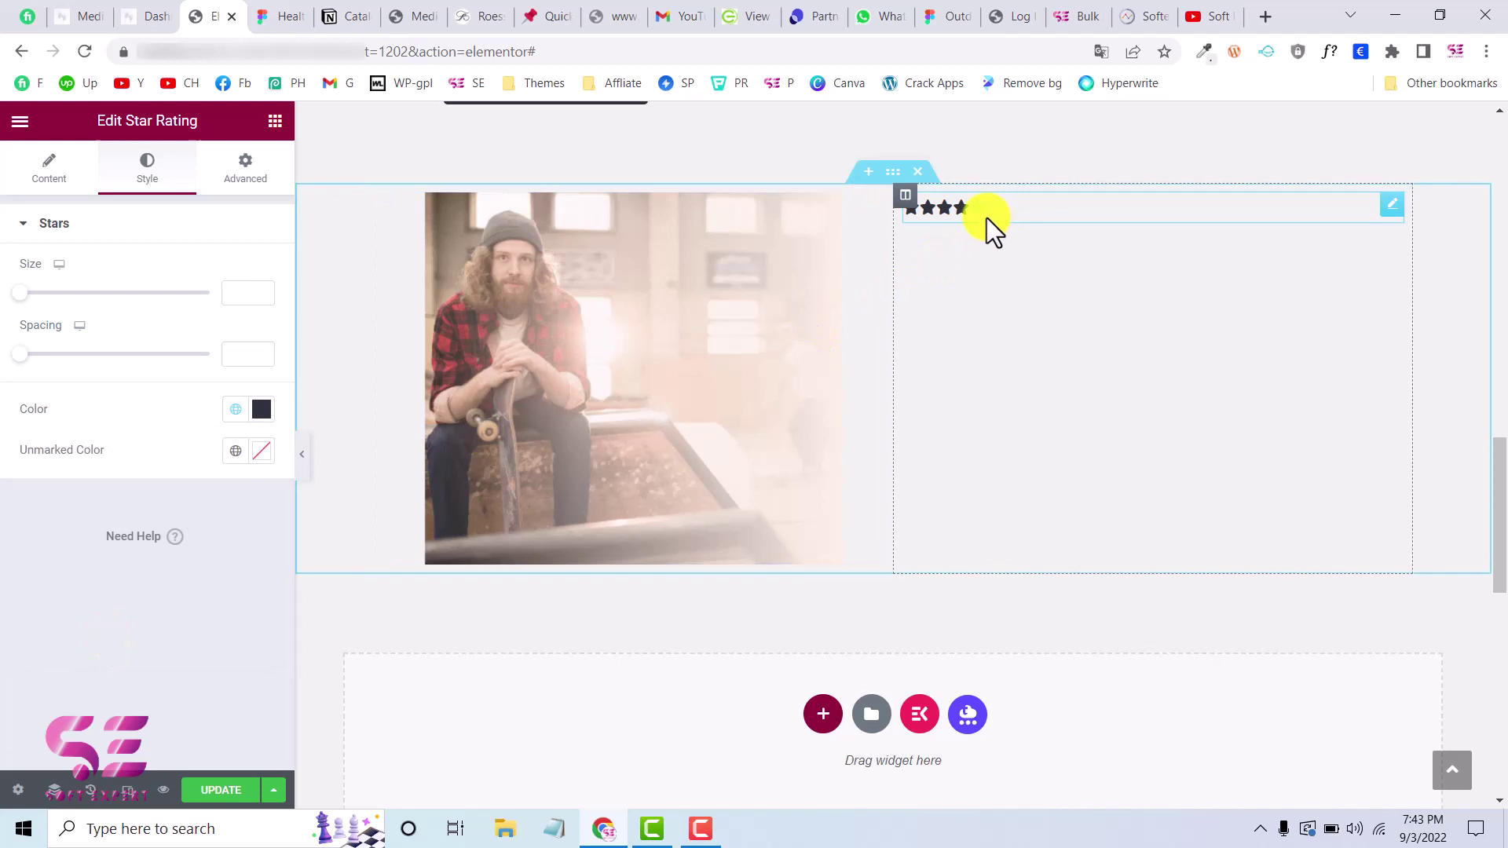
left_click(283, 16)
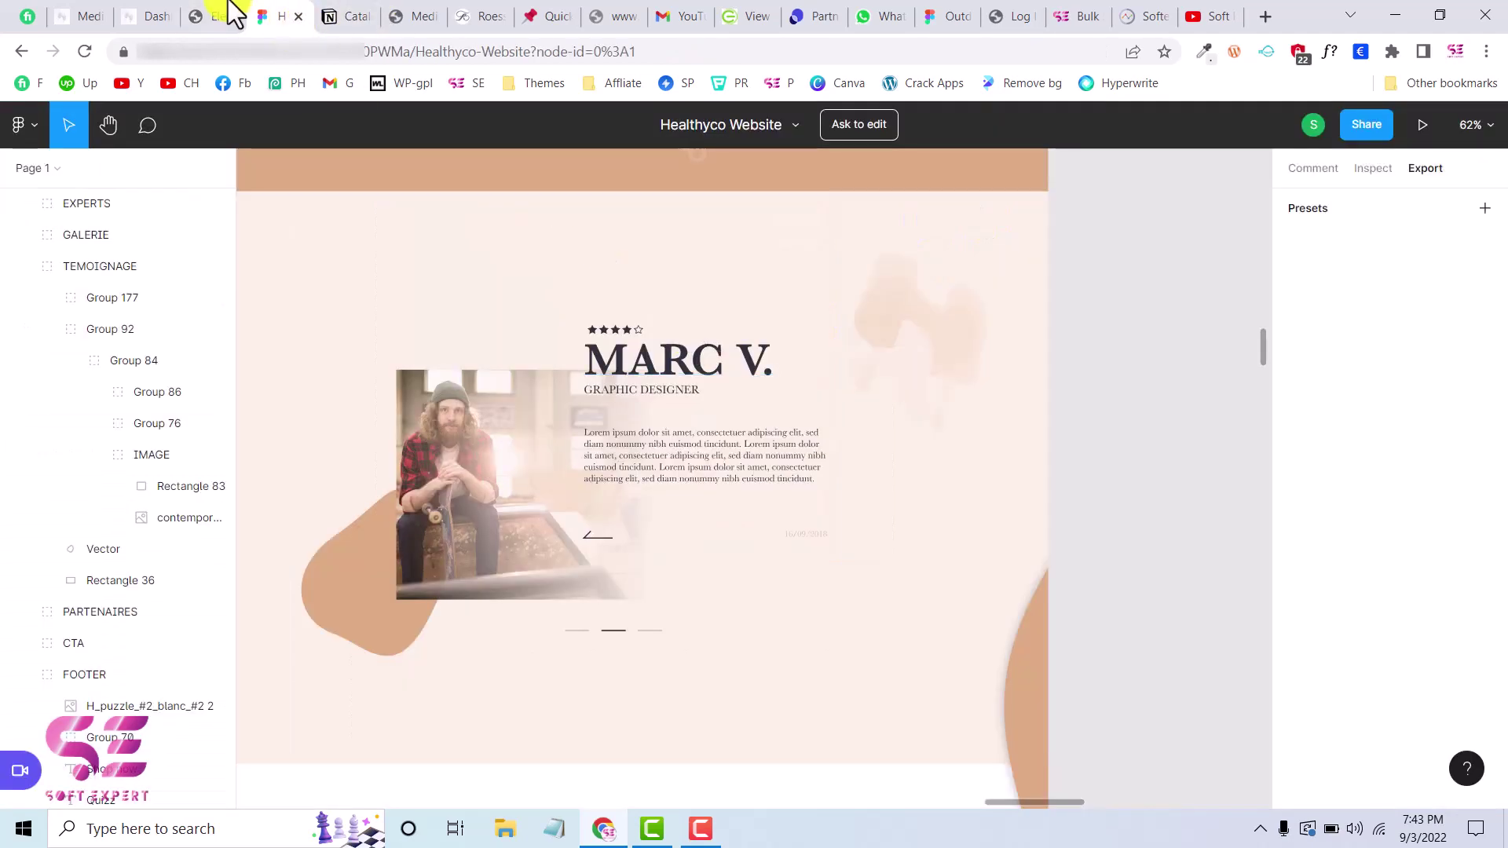
left_click(212, 14)
left_click(237, 451)
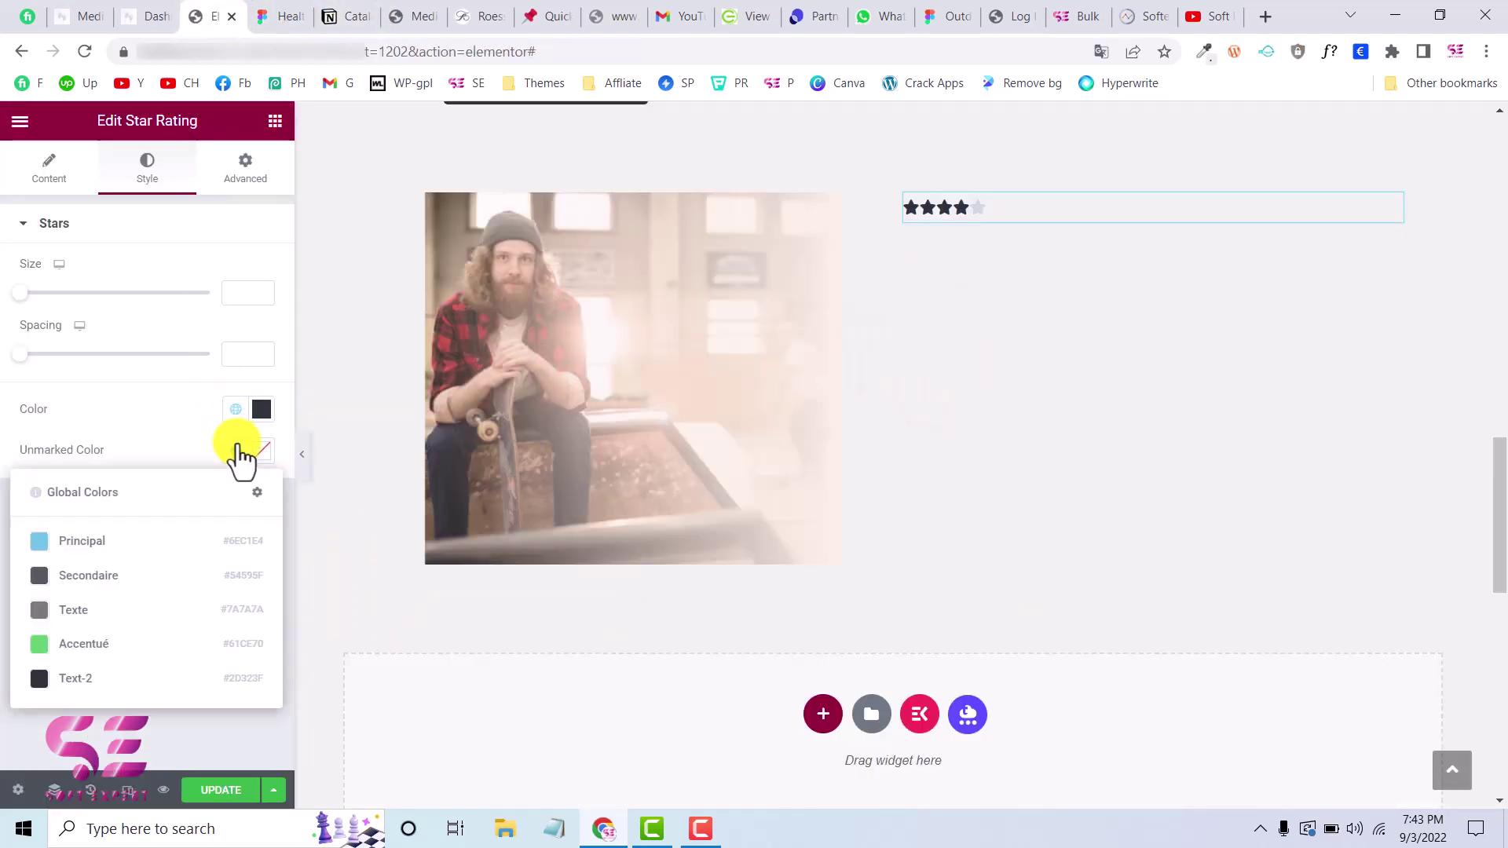
left_click(111, 688)
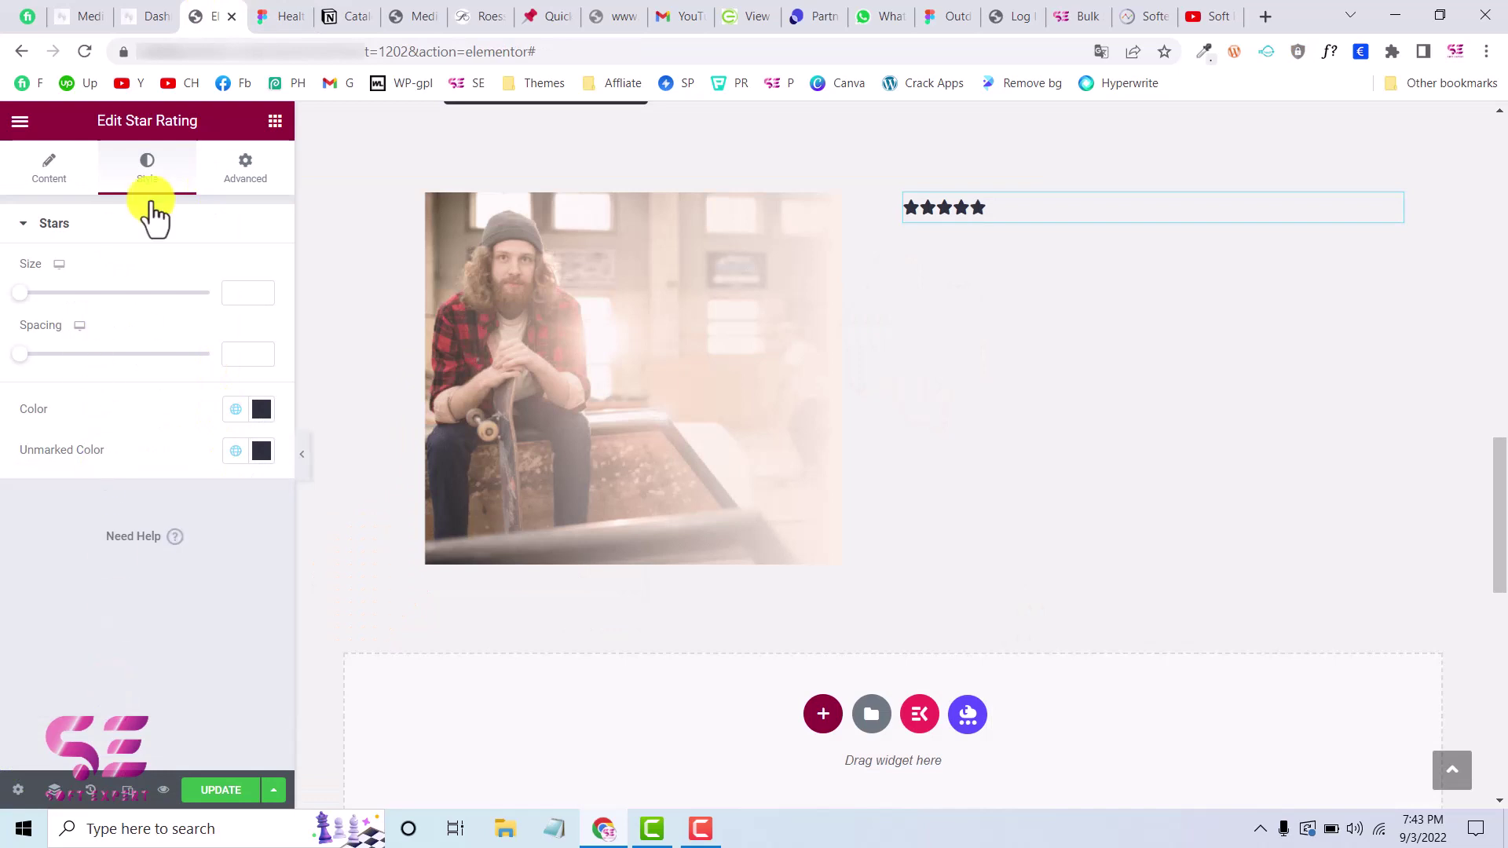
- Set the star rating's unmarked style to Outline and copy the reviewer's name text from the Figma design
left_click(52, 185)
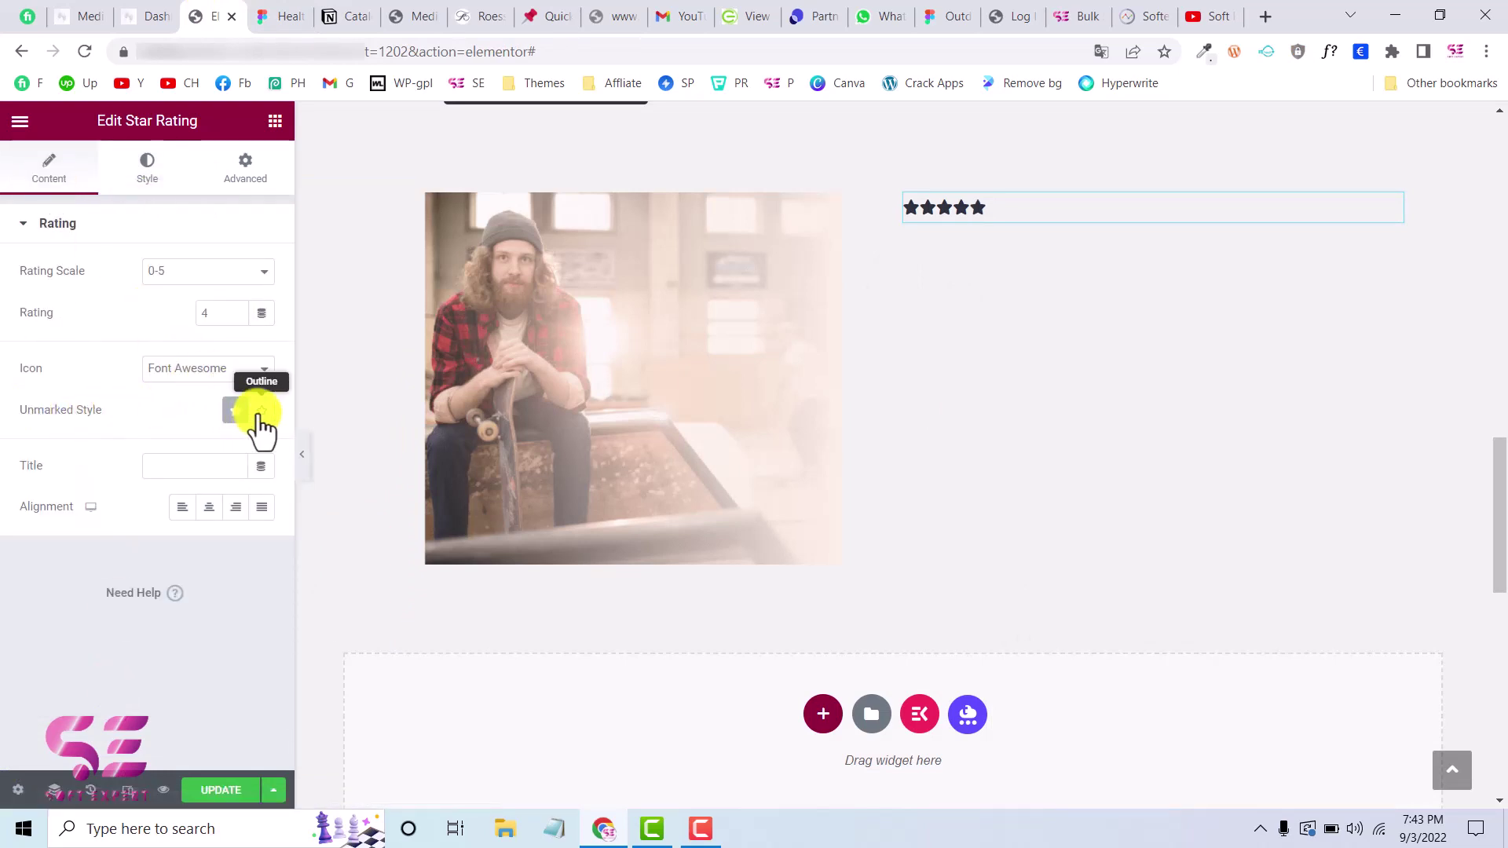
left_click(280, 17)
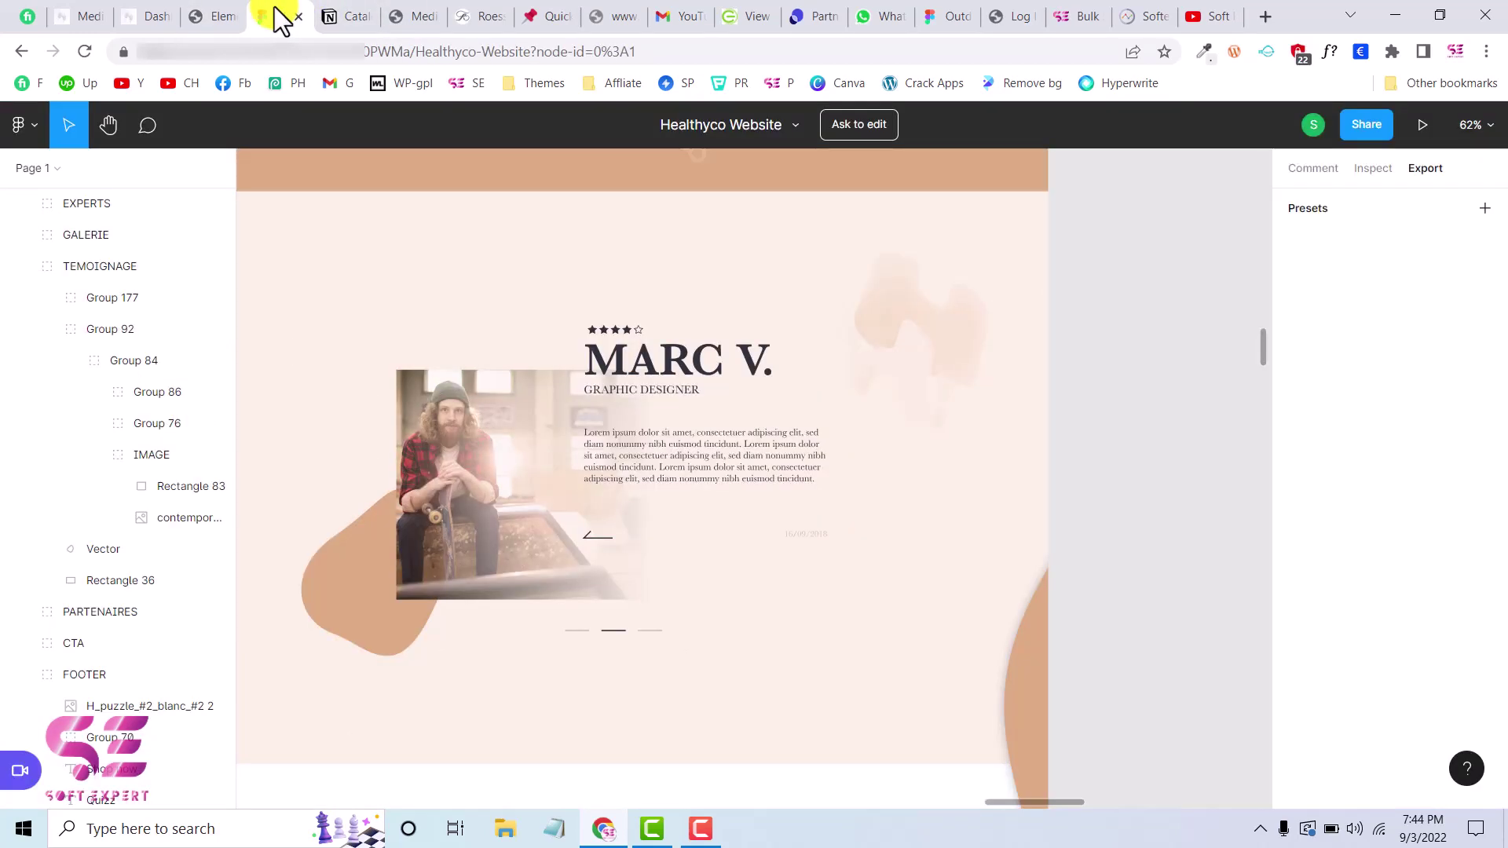
left_click(648, 385)
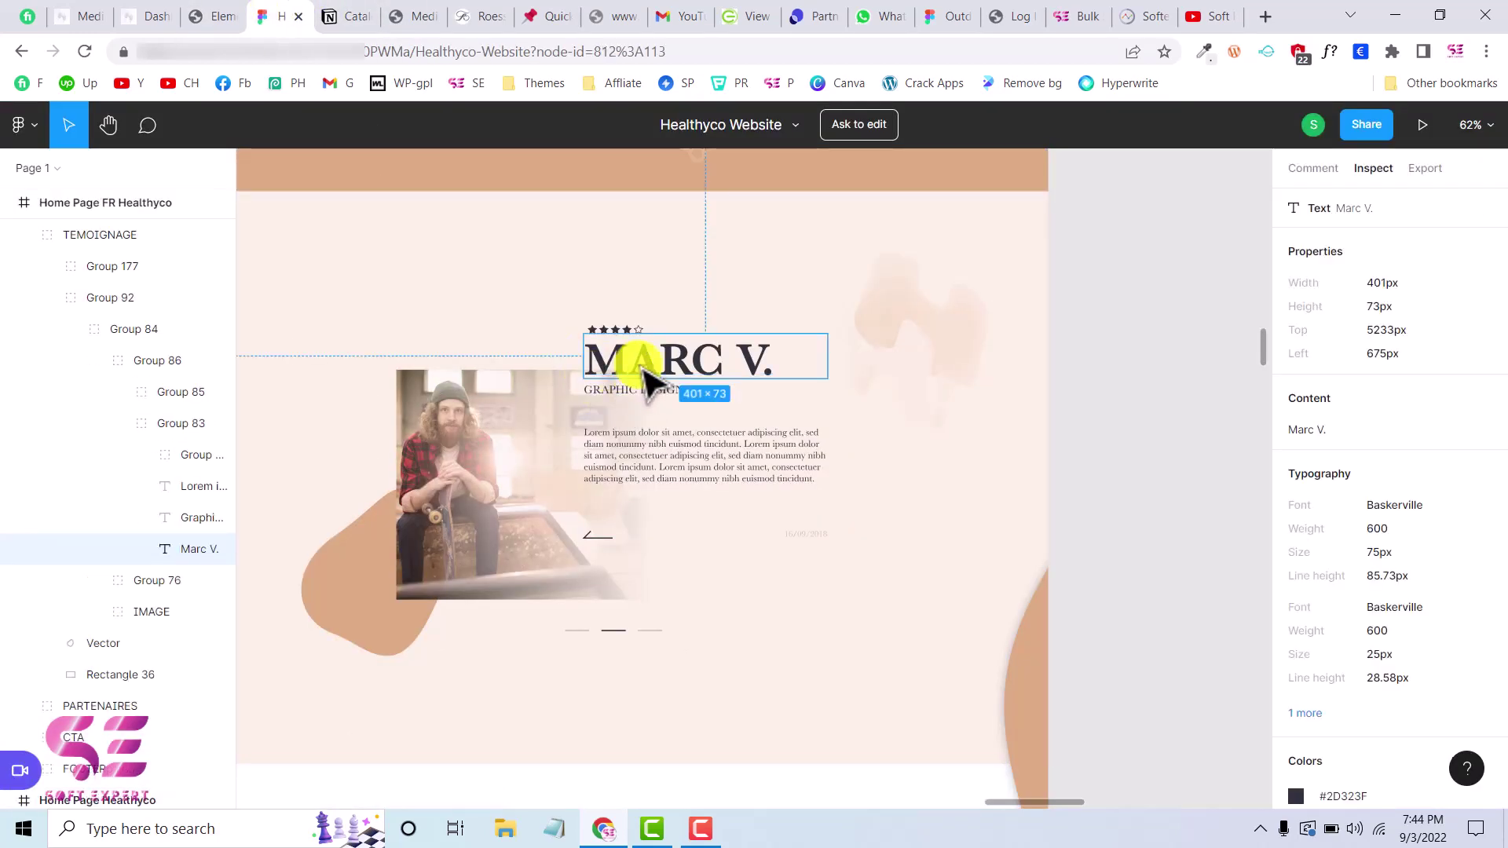
left_click(1307, 431)
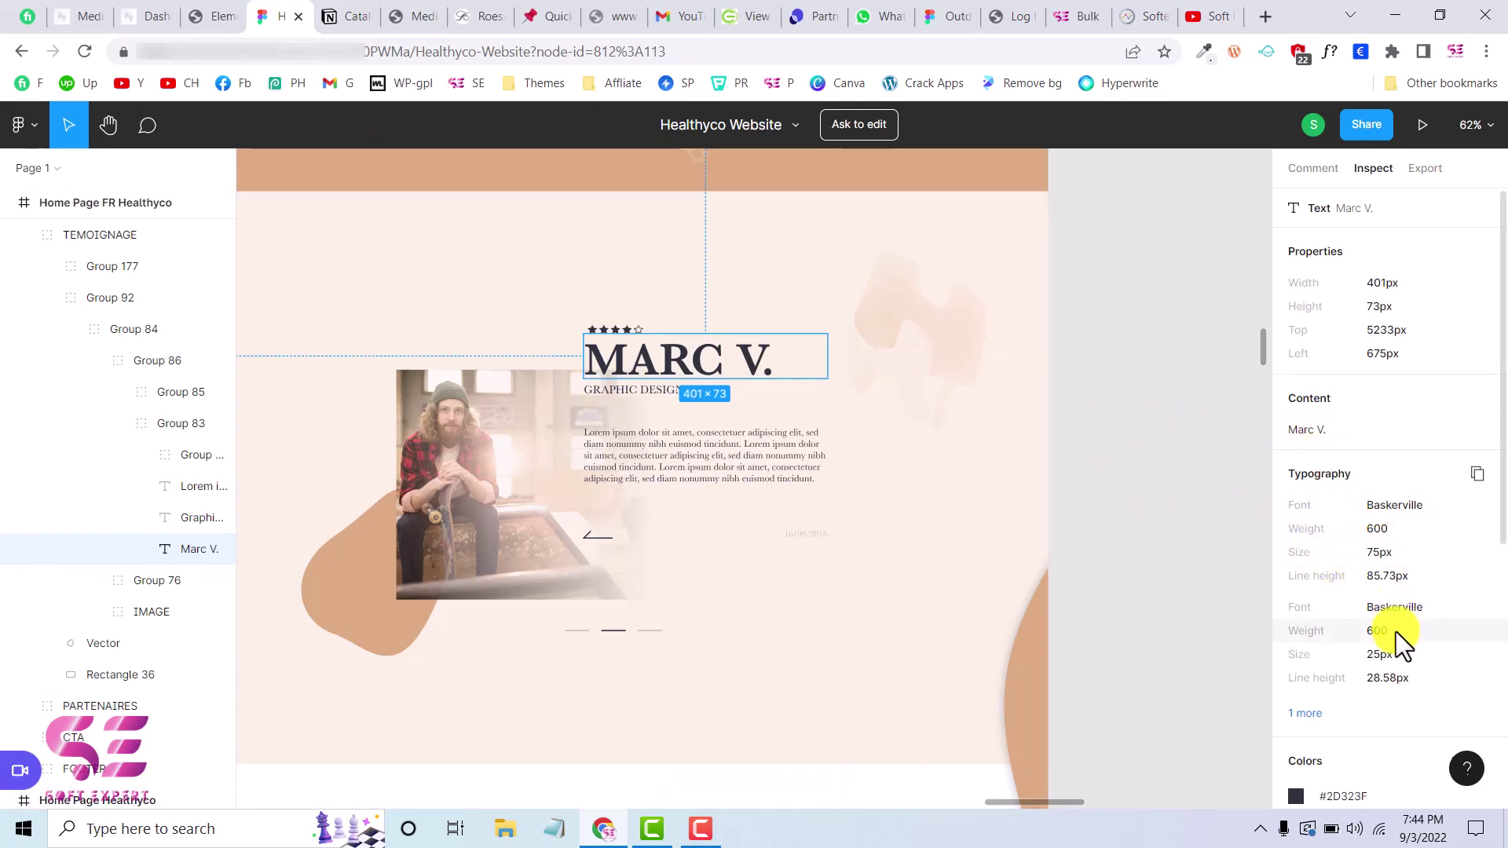
- Add a Heading widget below the star rating in Elementor and fill its title with the reviewer's name
left_click(202, 15)
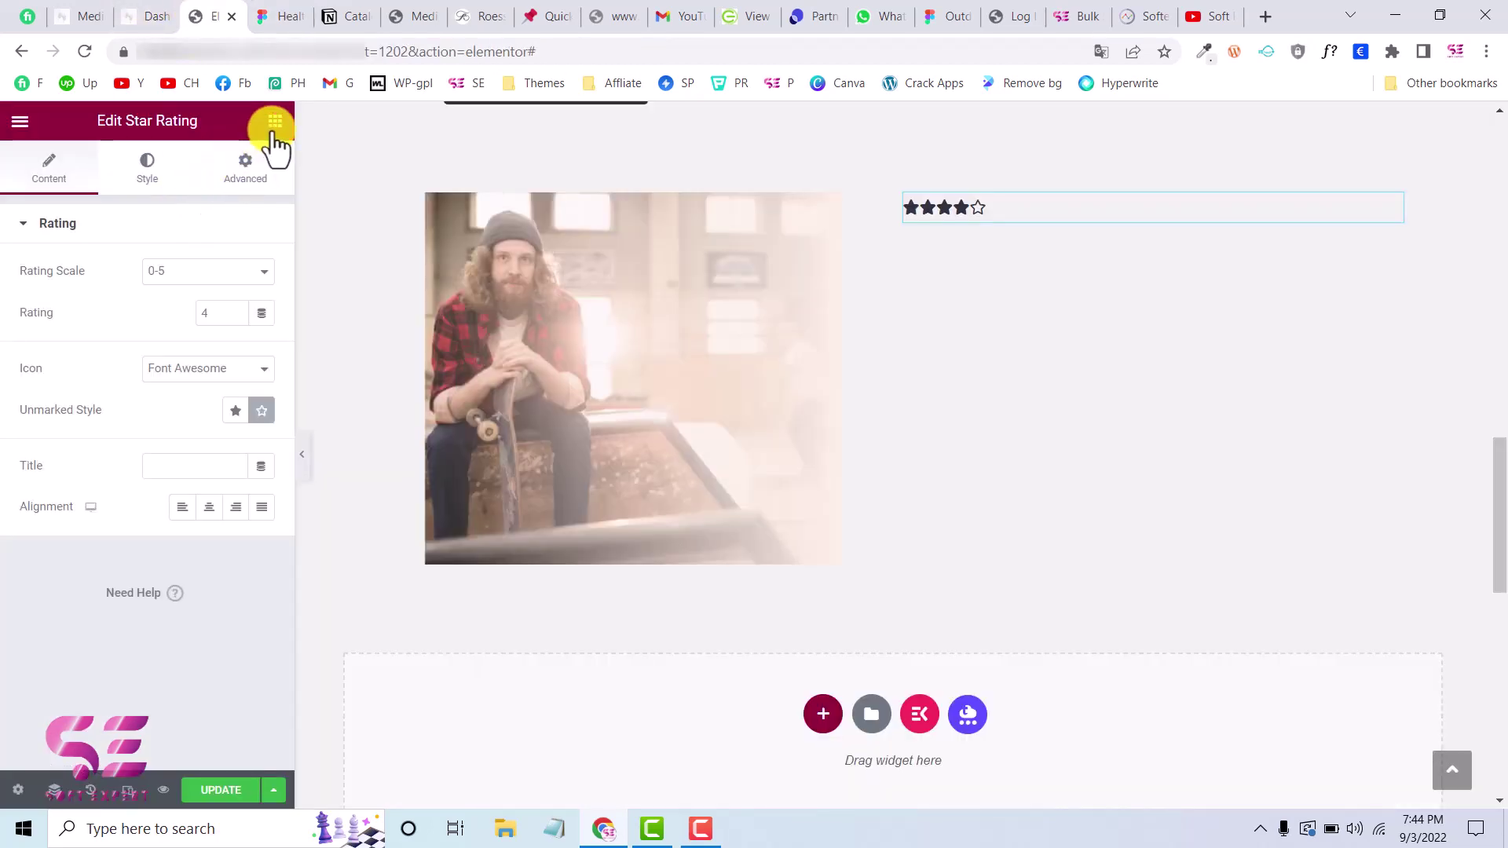
left_click(275, 122)
left_click_drag(191, 361, 946, 222)
triple_click(178, 314)
type("Marc V.")
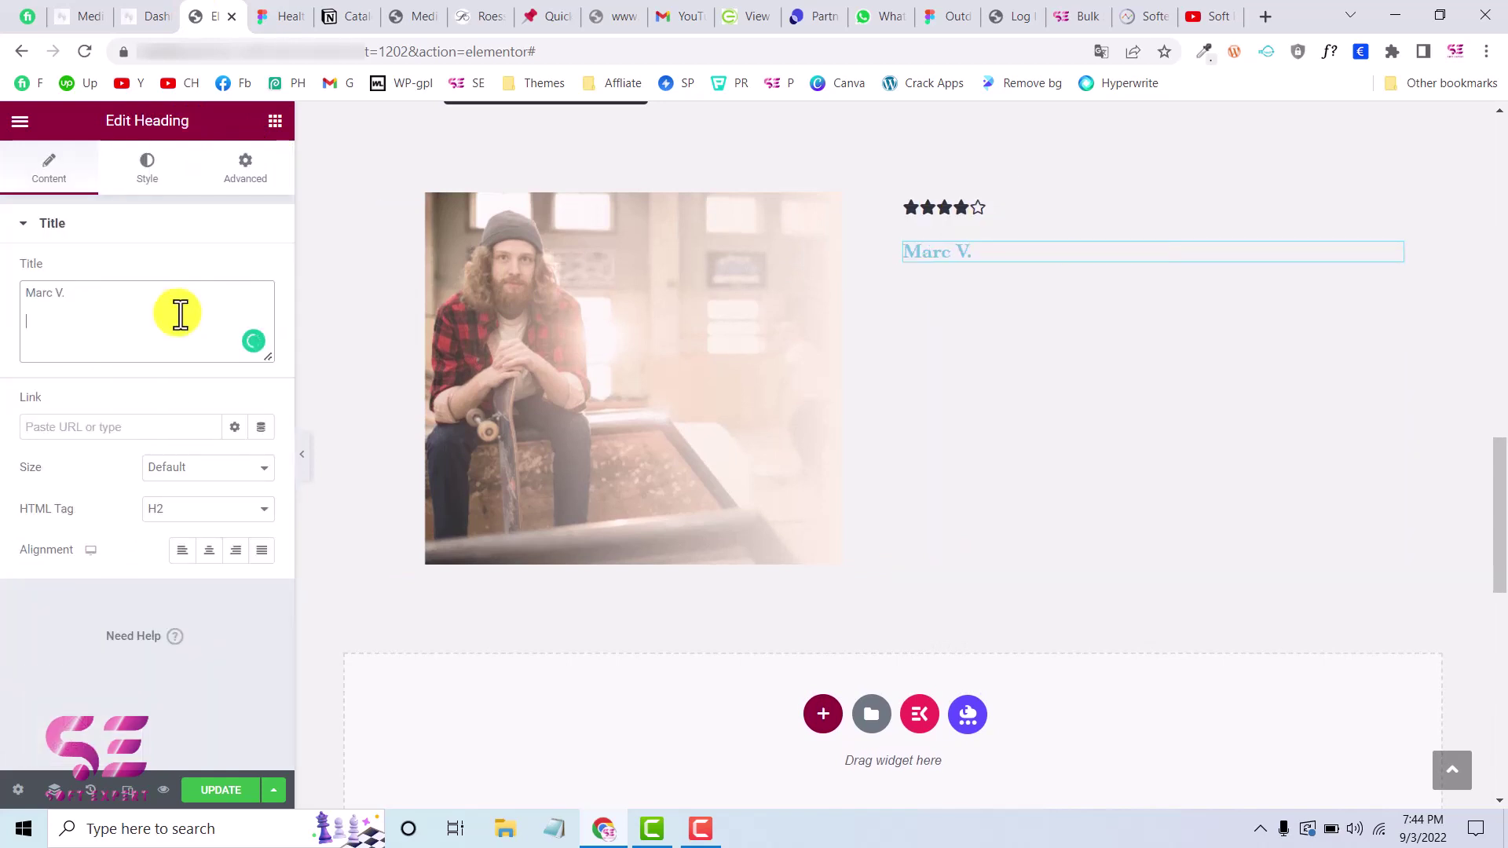
- Set the name heading's text color to the dark global color used for the stars
left_click(147, 177)
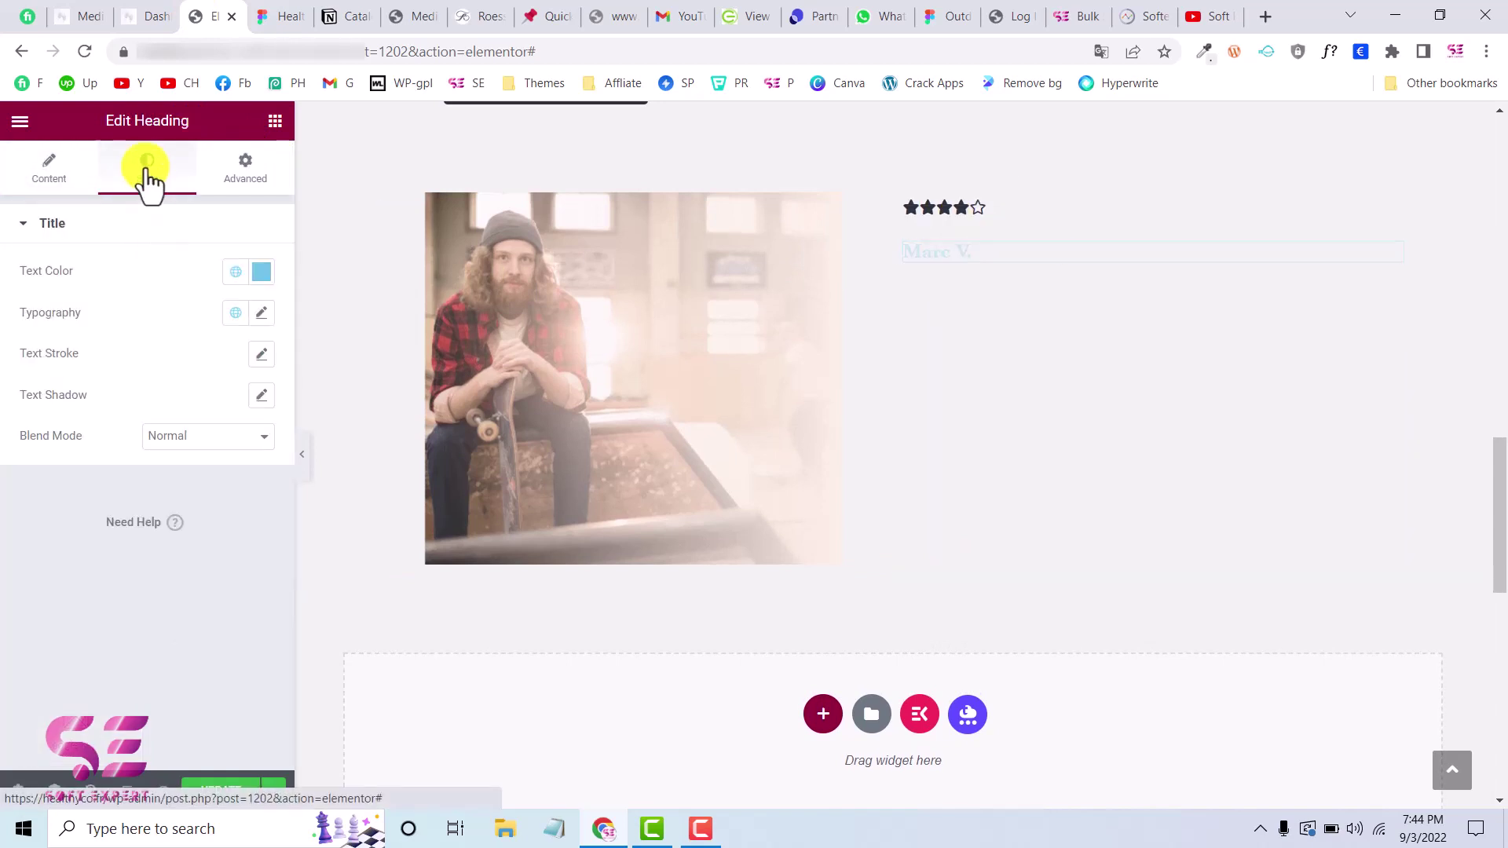
left_click(236, 272)
left_click(118, 501)
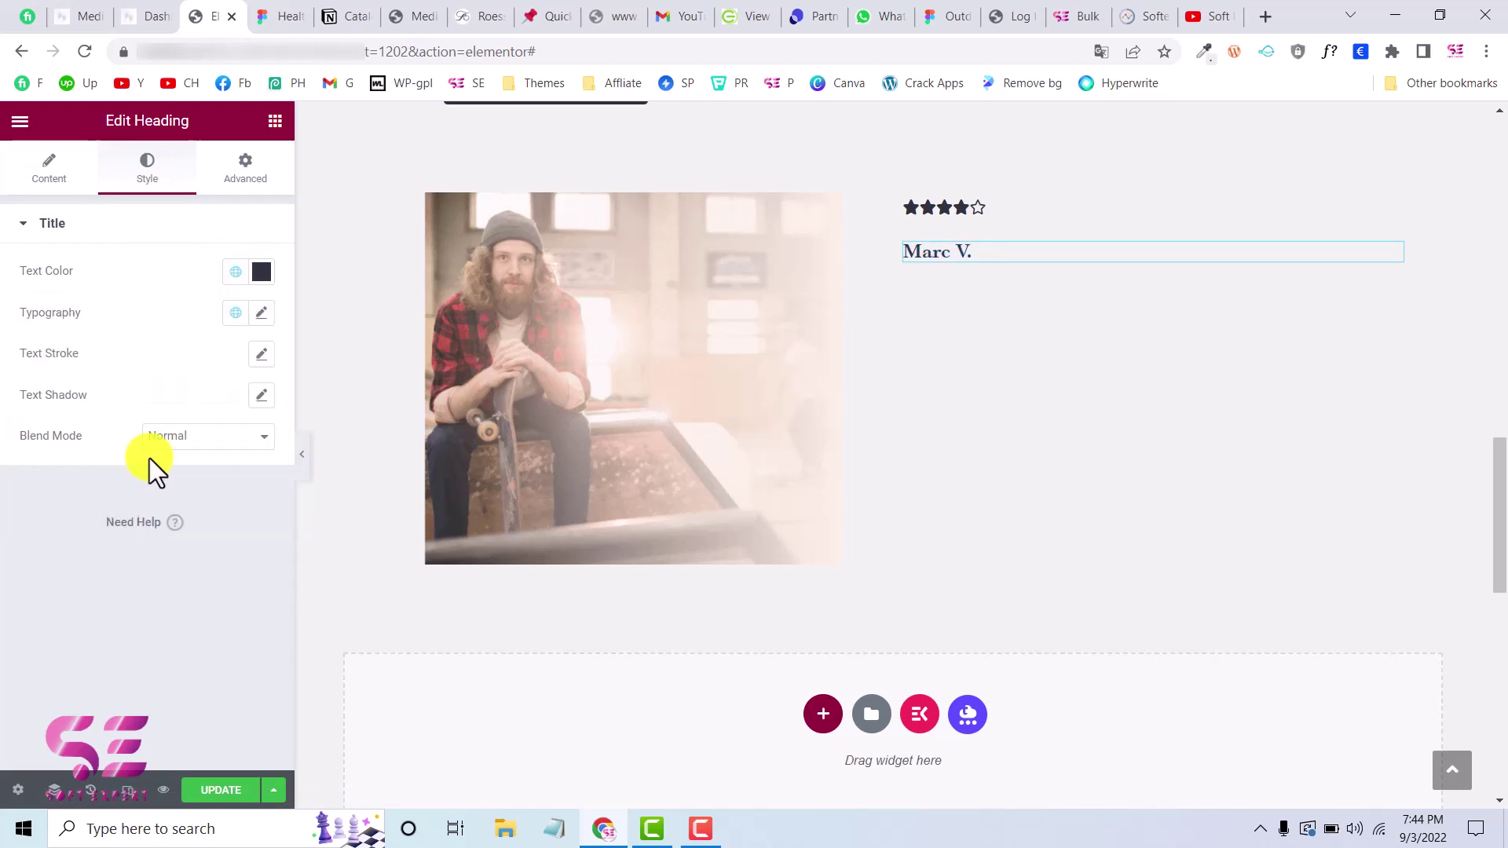
- Set the name heading's typography to size 75 px, weight 600 and Uppercase transform
left_click(259, 314)
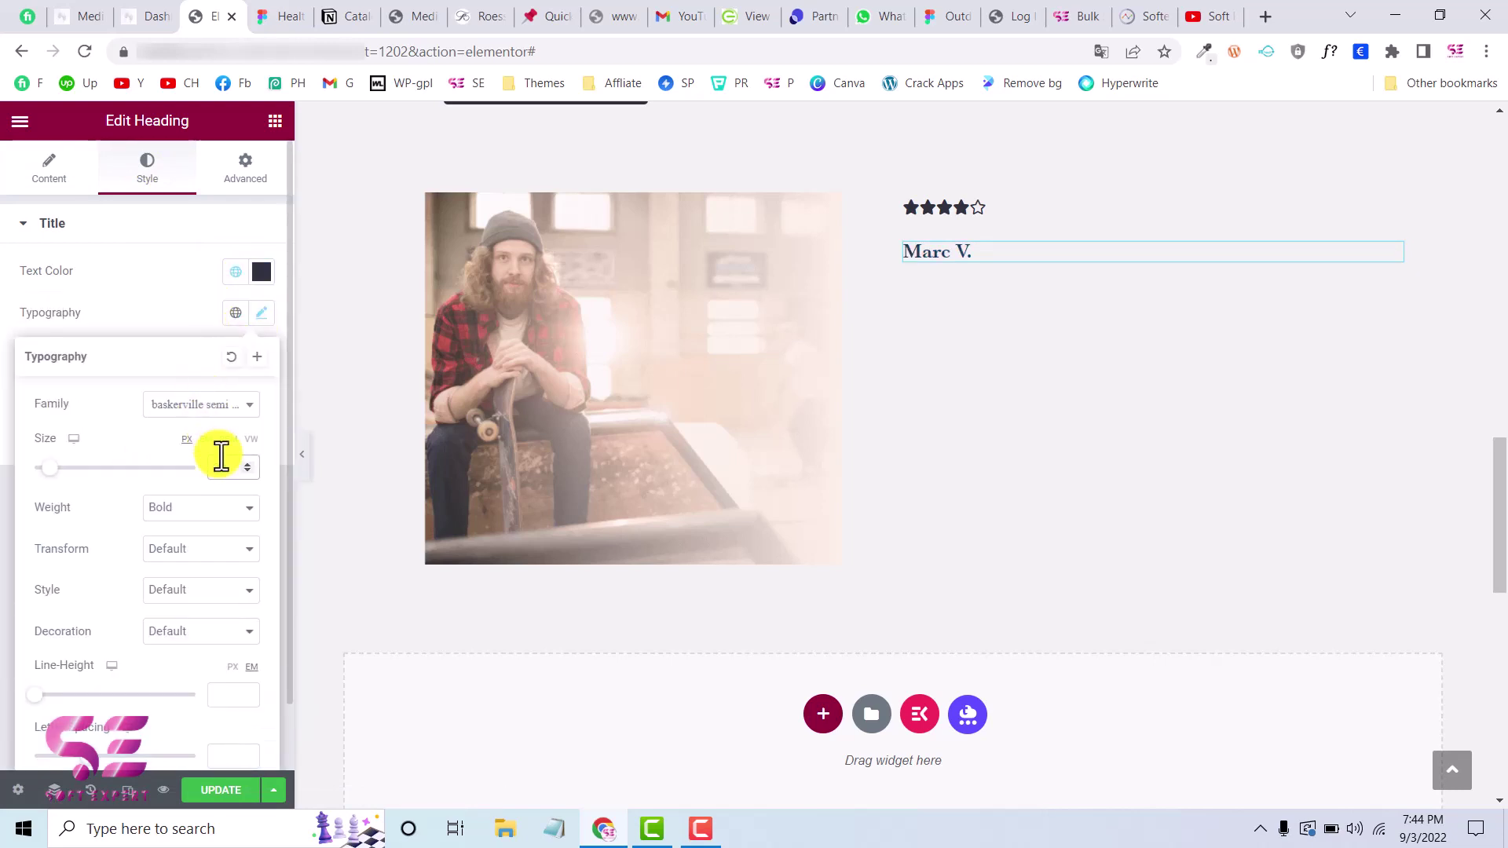
type("70")
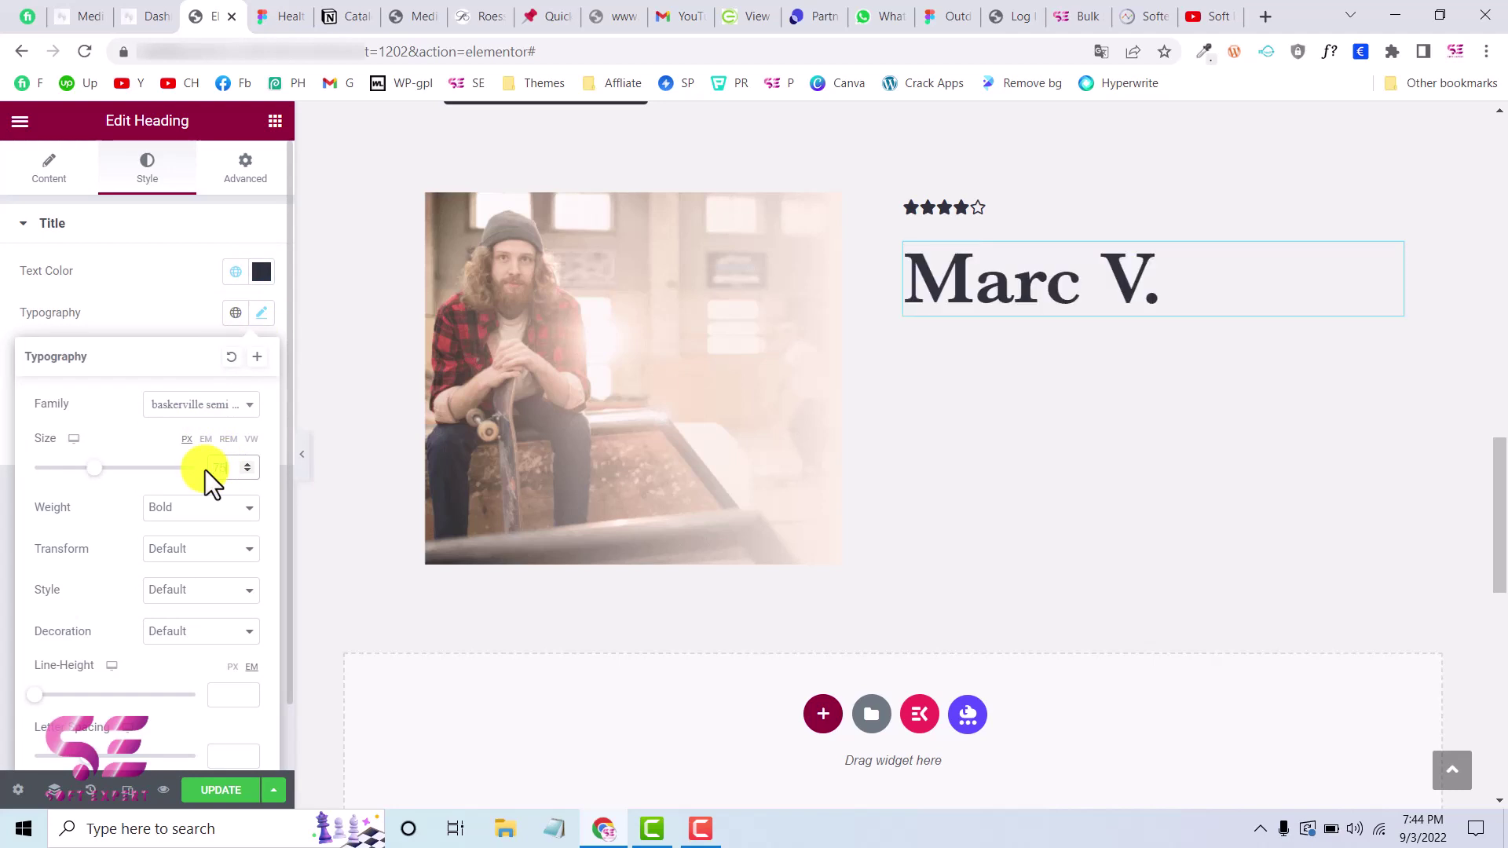
left_click(180, 507)
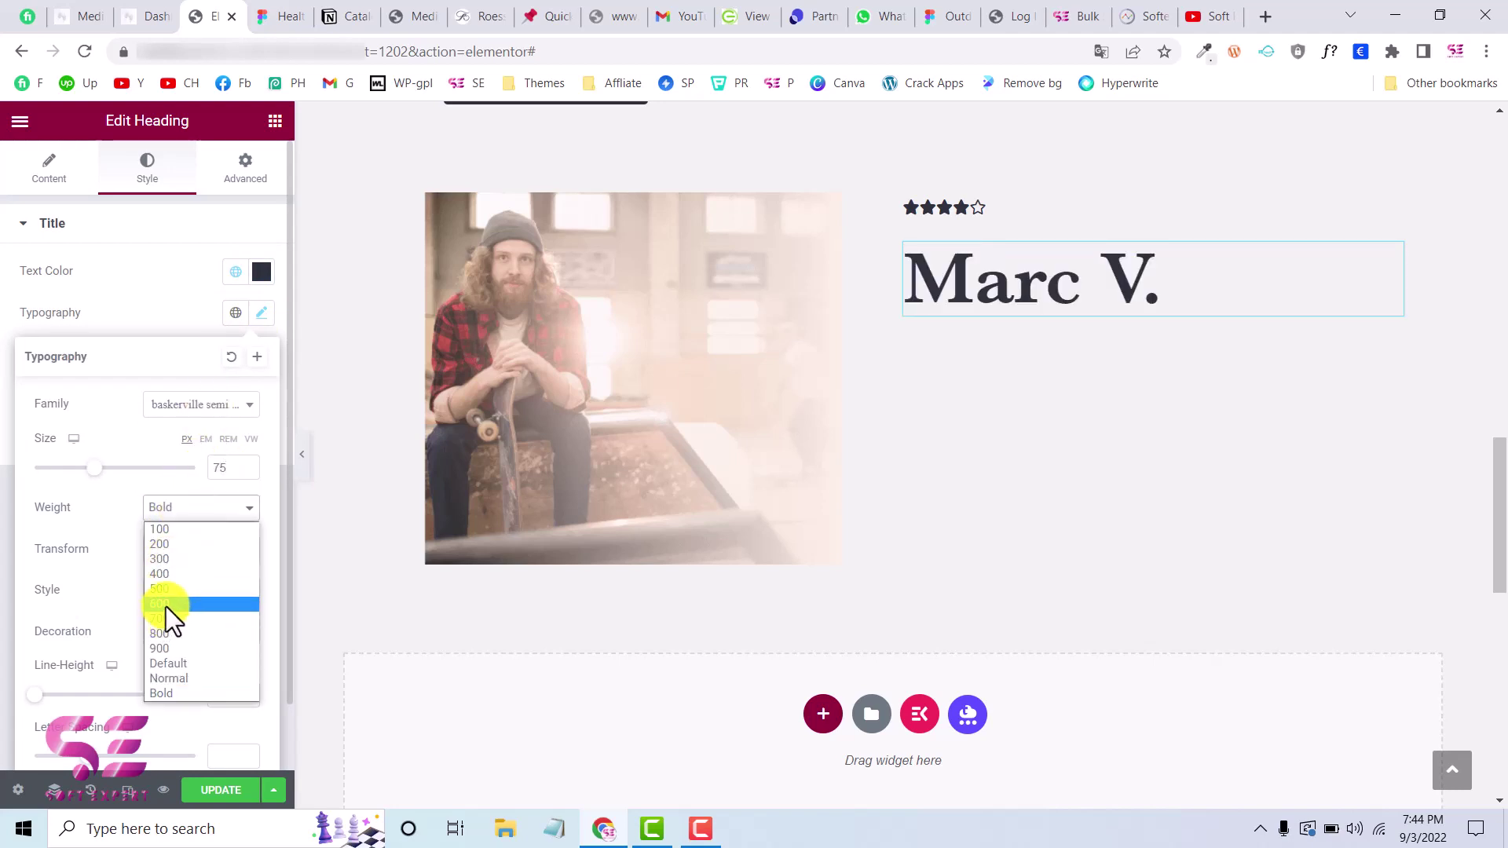
left_click(167, 605)
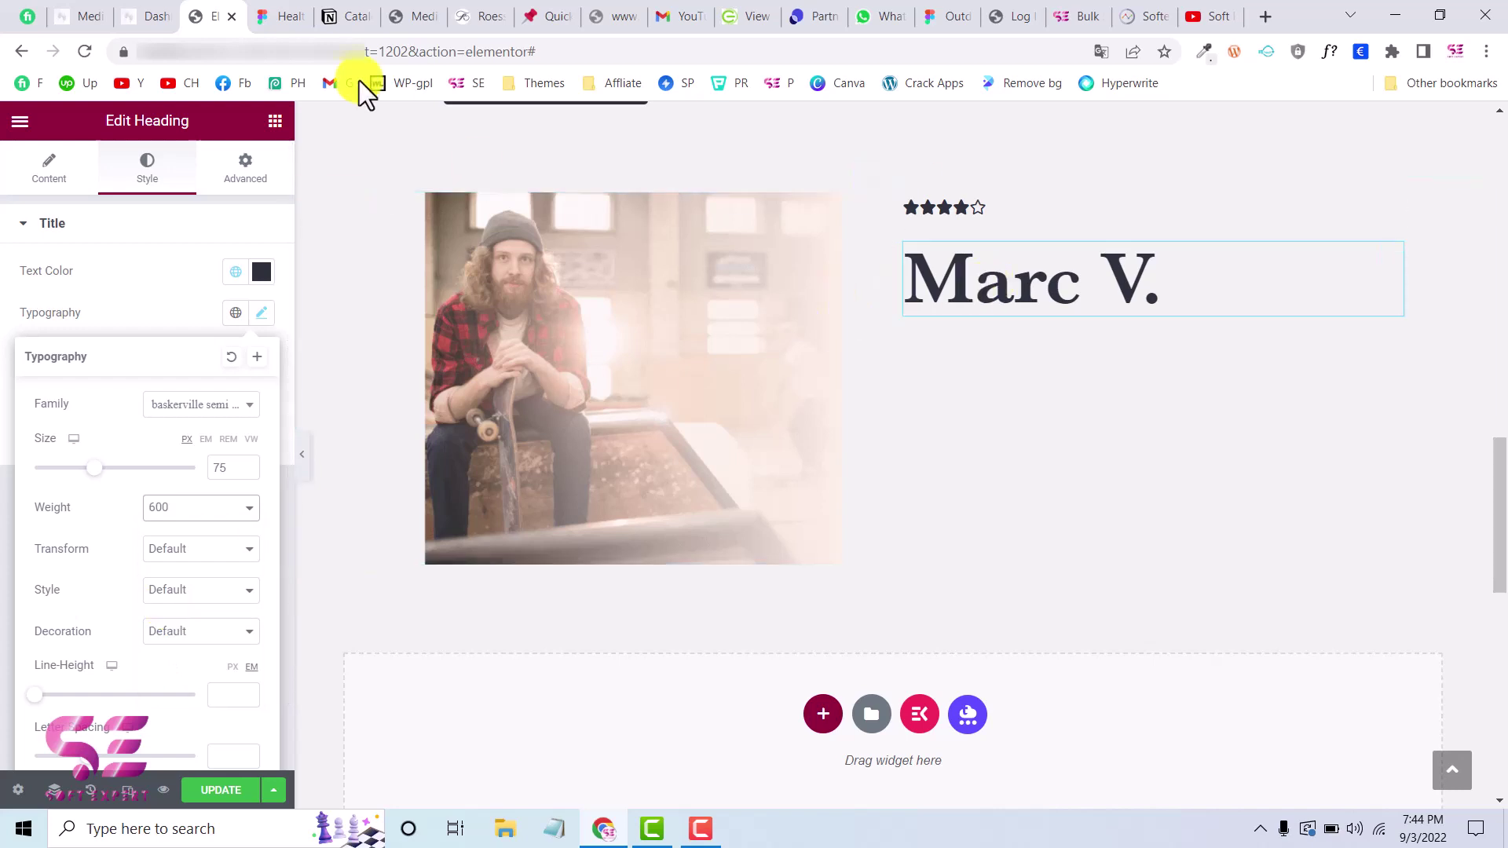
left_click(188, 549)
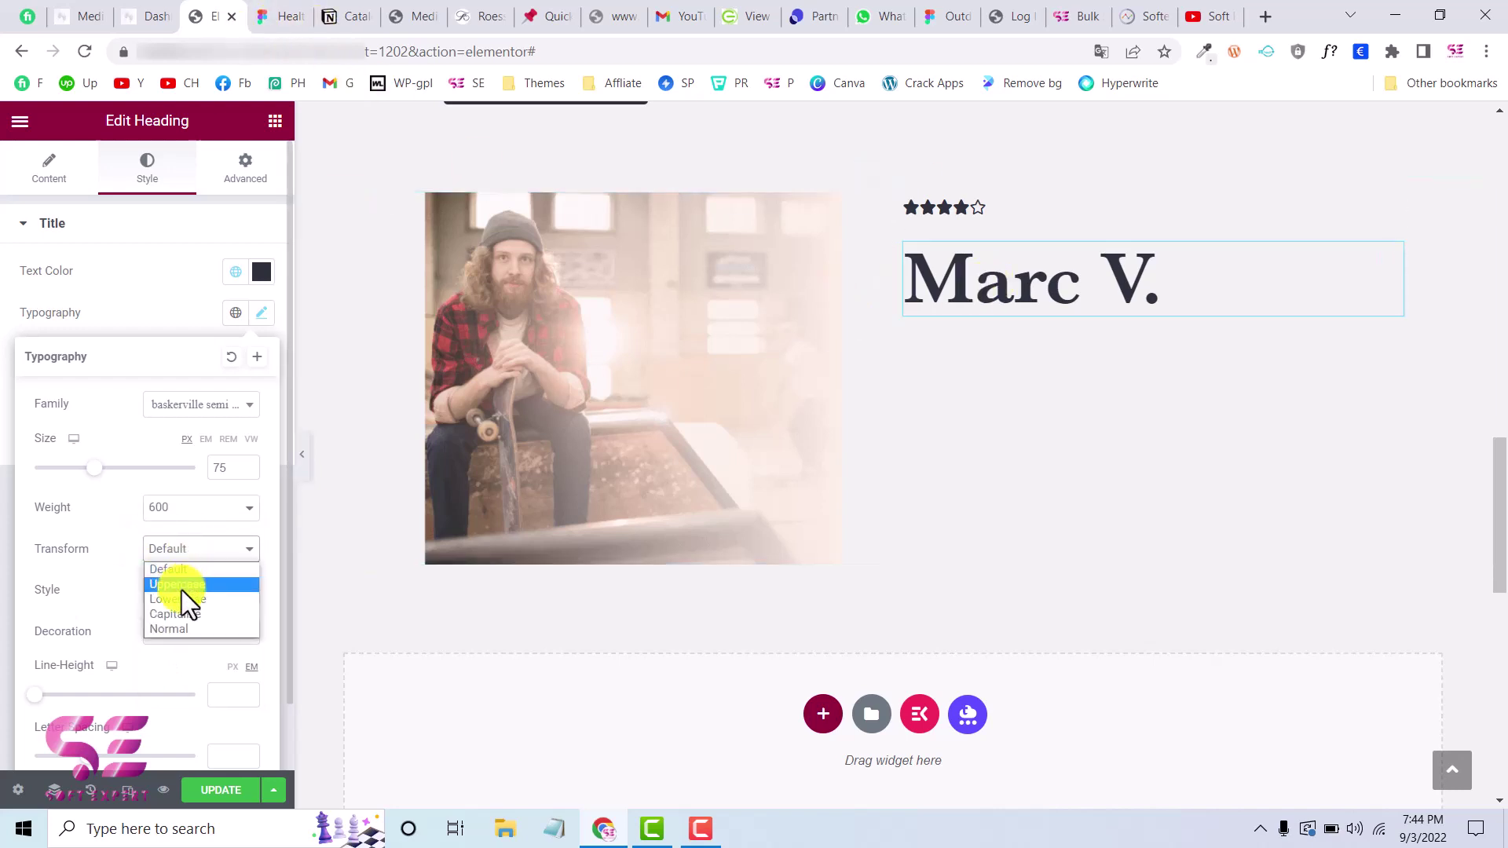
left_click(181, 589)
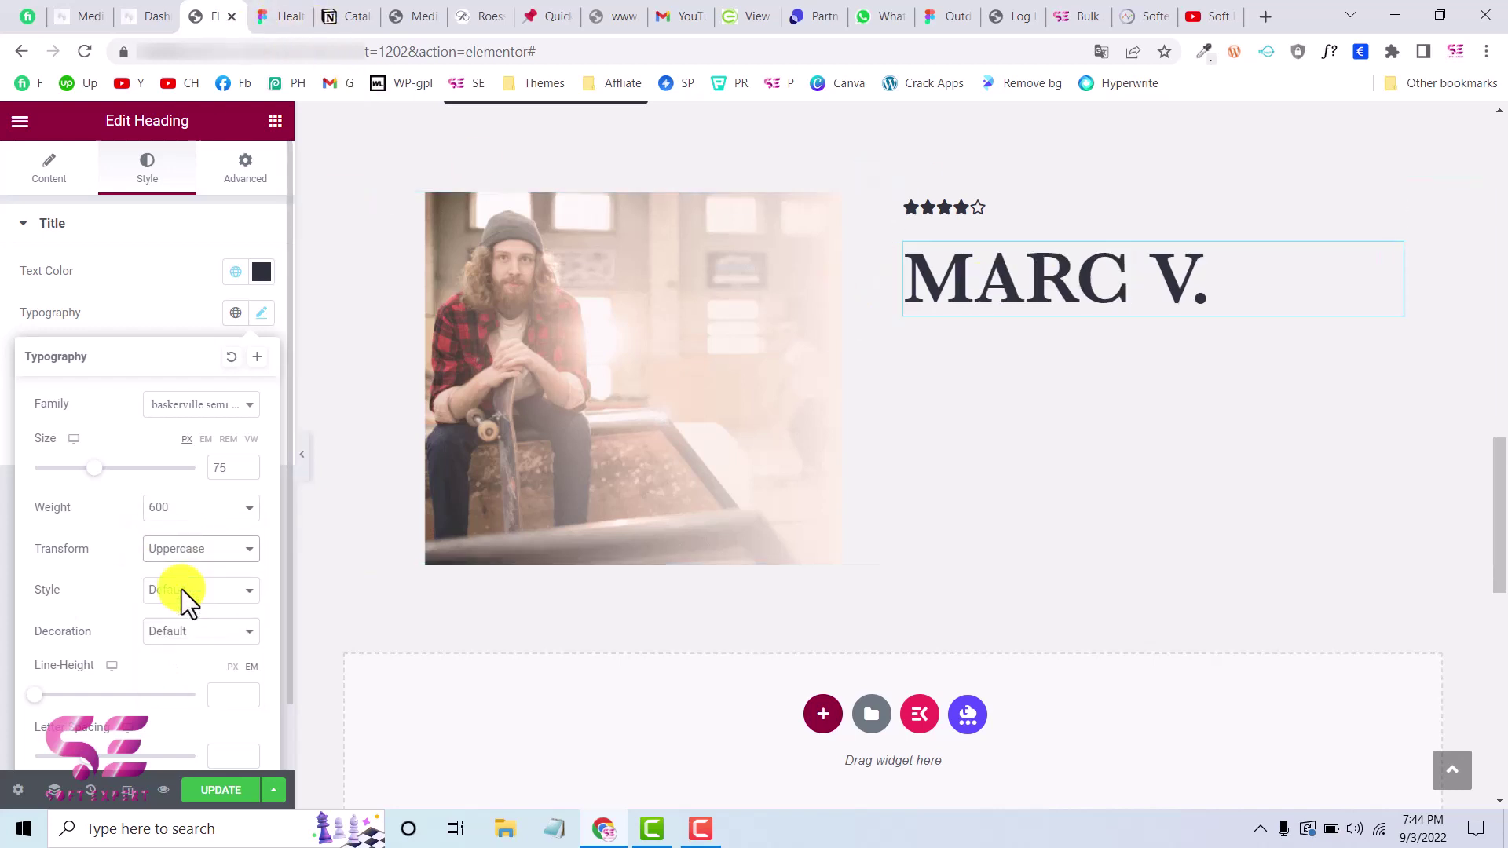
- Inspect the job title below the reviewer's name in the Figma design and copy its text
left_click(304, 8)
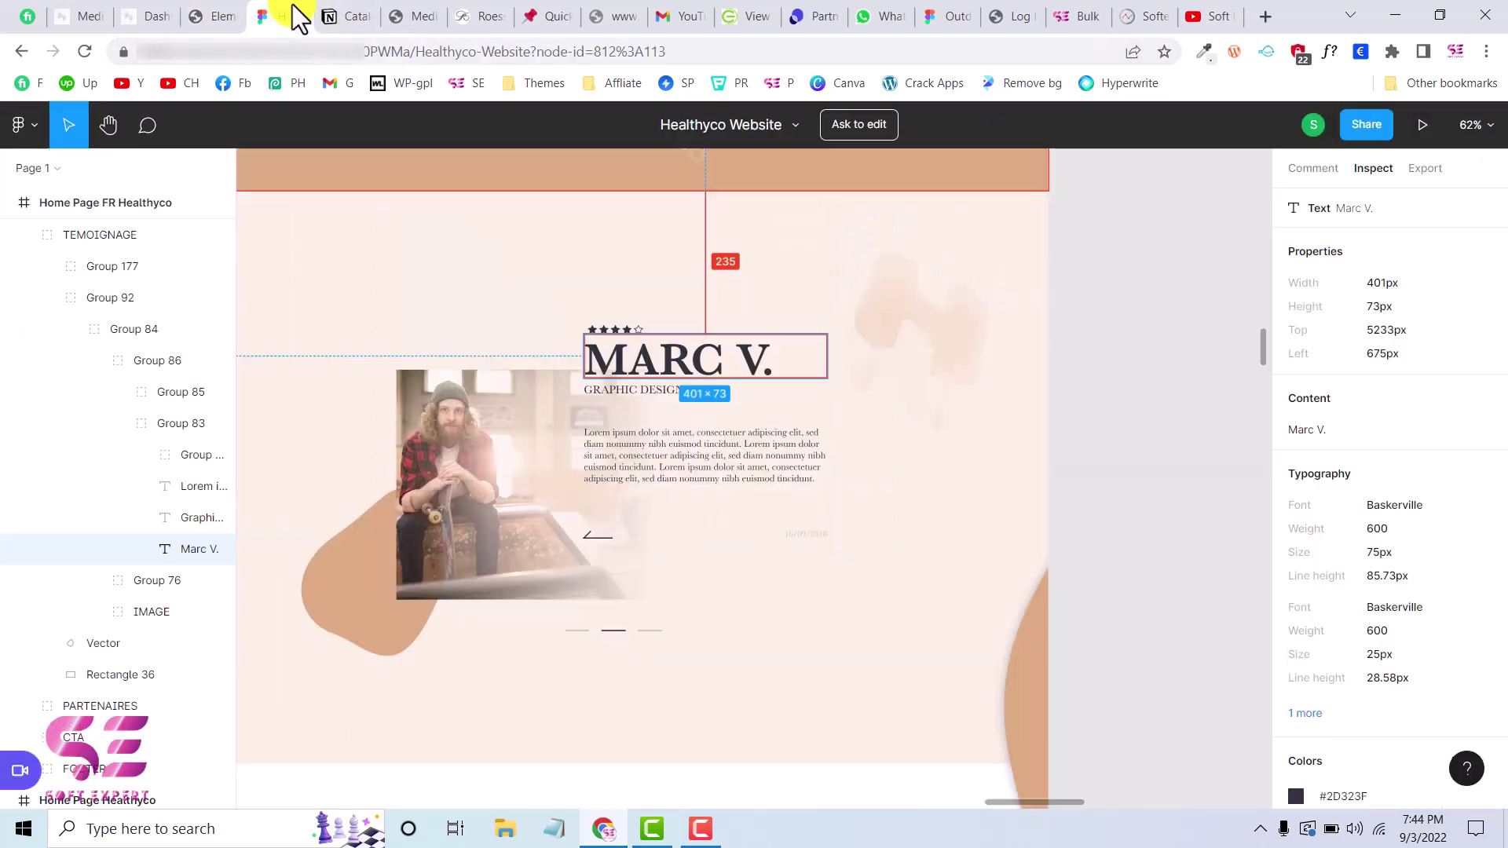
left_click(624, 390)
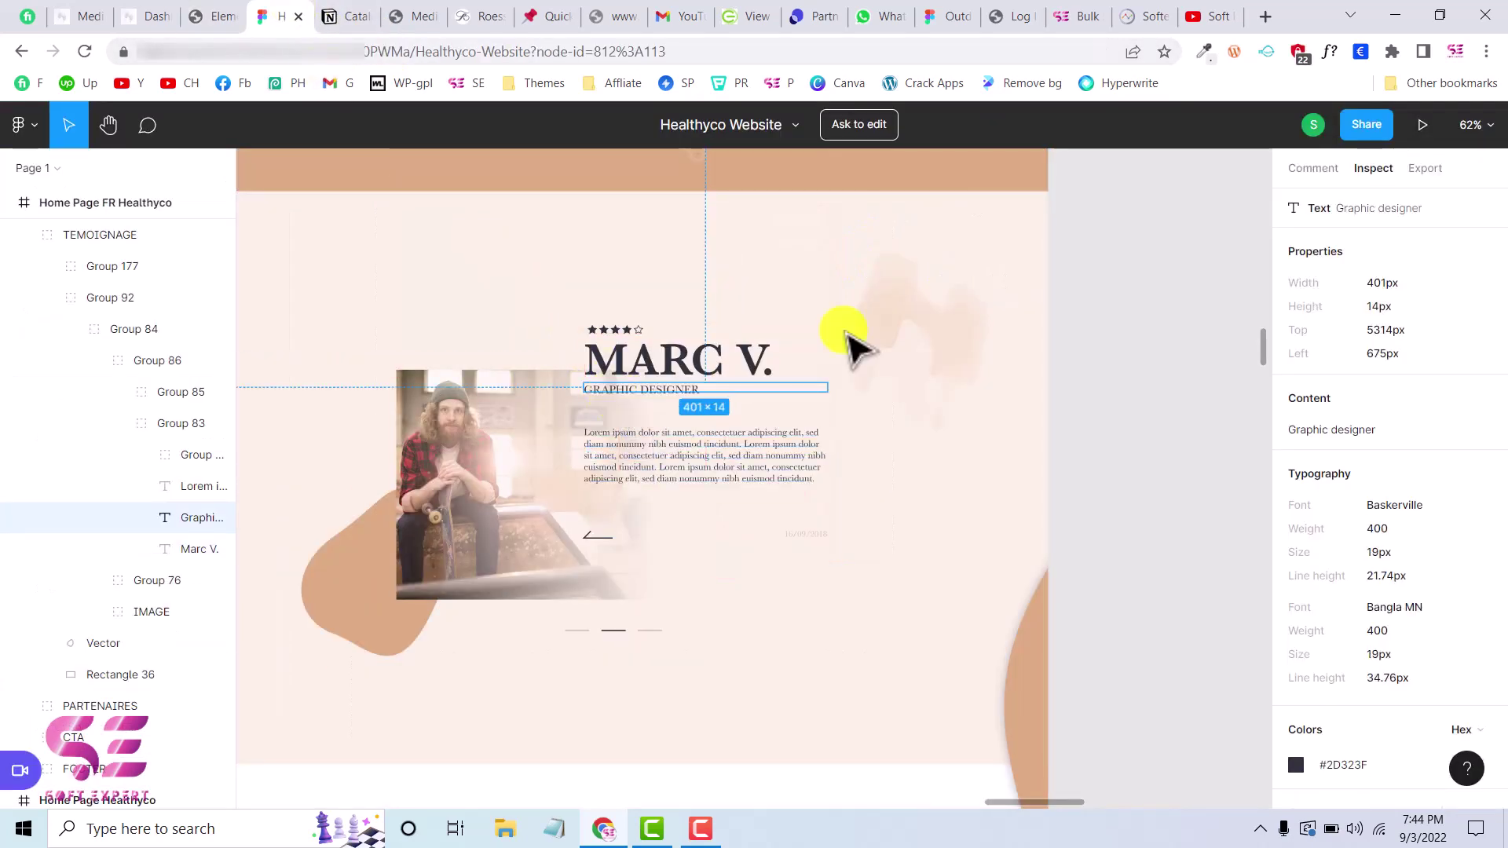
left_click(1480, 399)
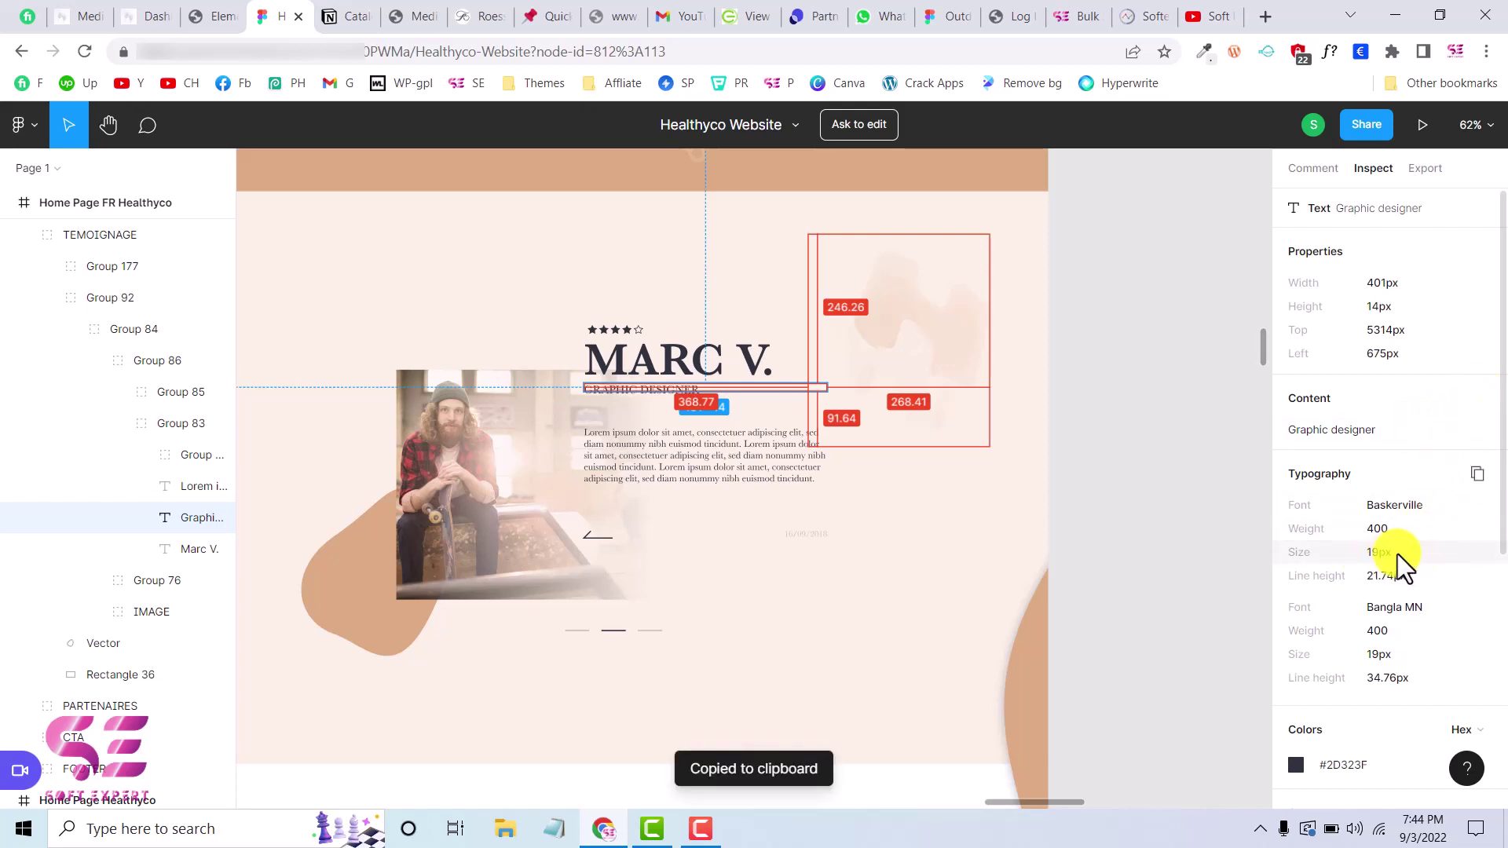
- Duplicate the name heading in Elementor and replace the copy's title with "Graphic designer"
left_click(223, 17)
left_click(957, 266)
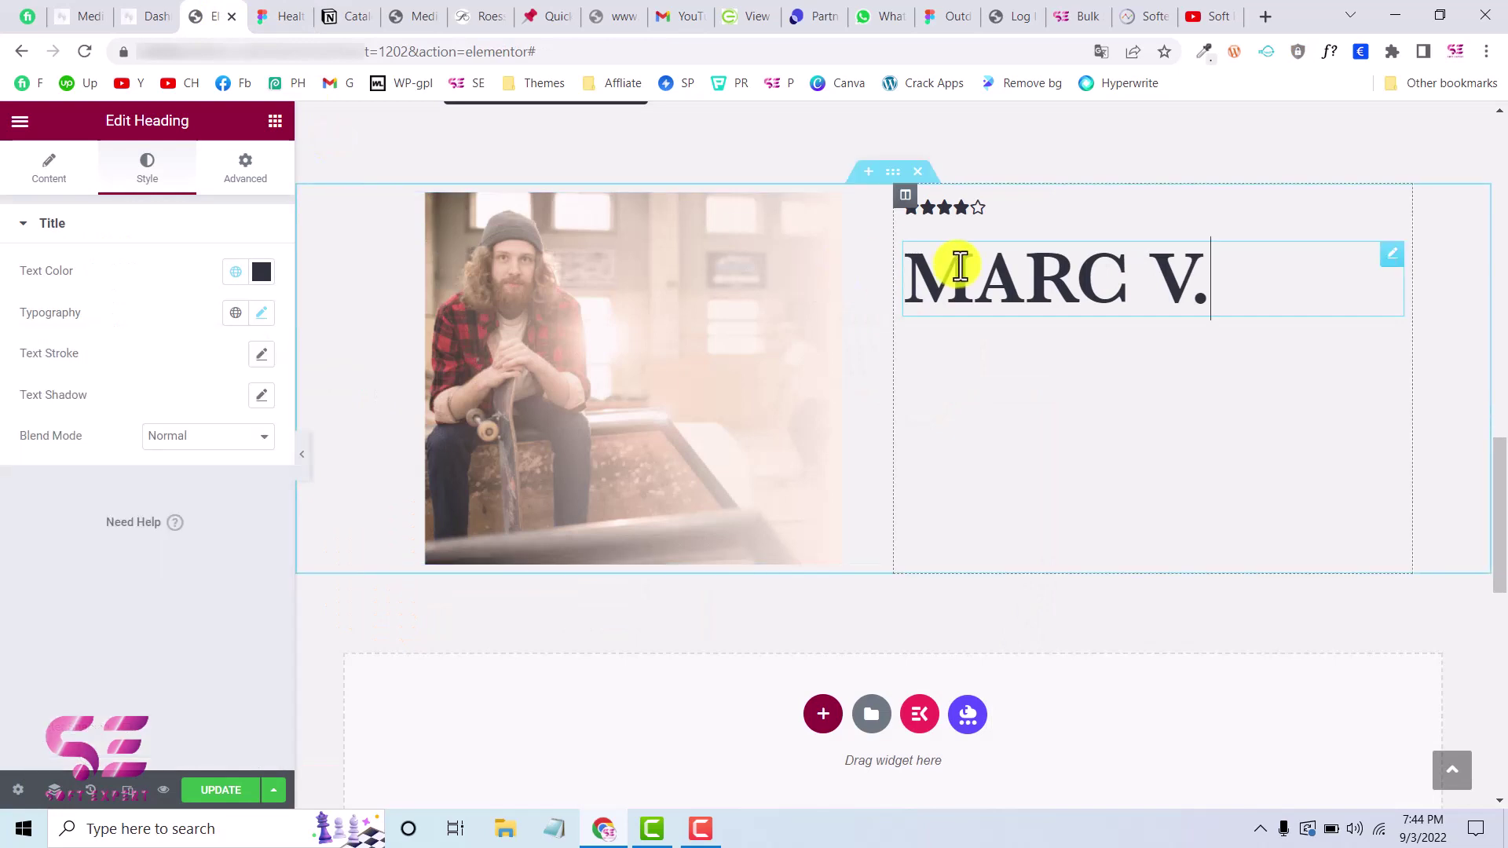
right_click(958, 267)
left_click(979, 312)
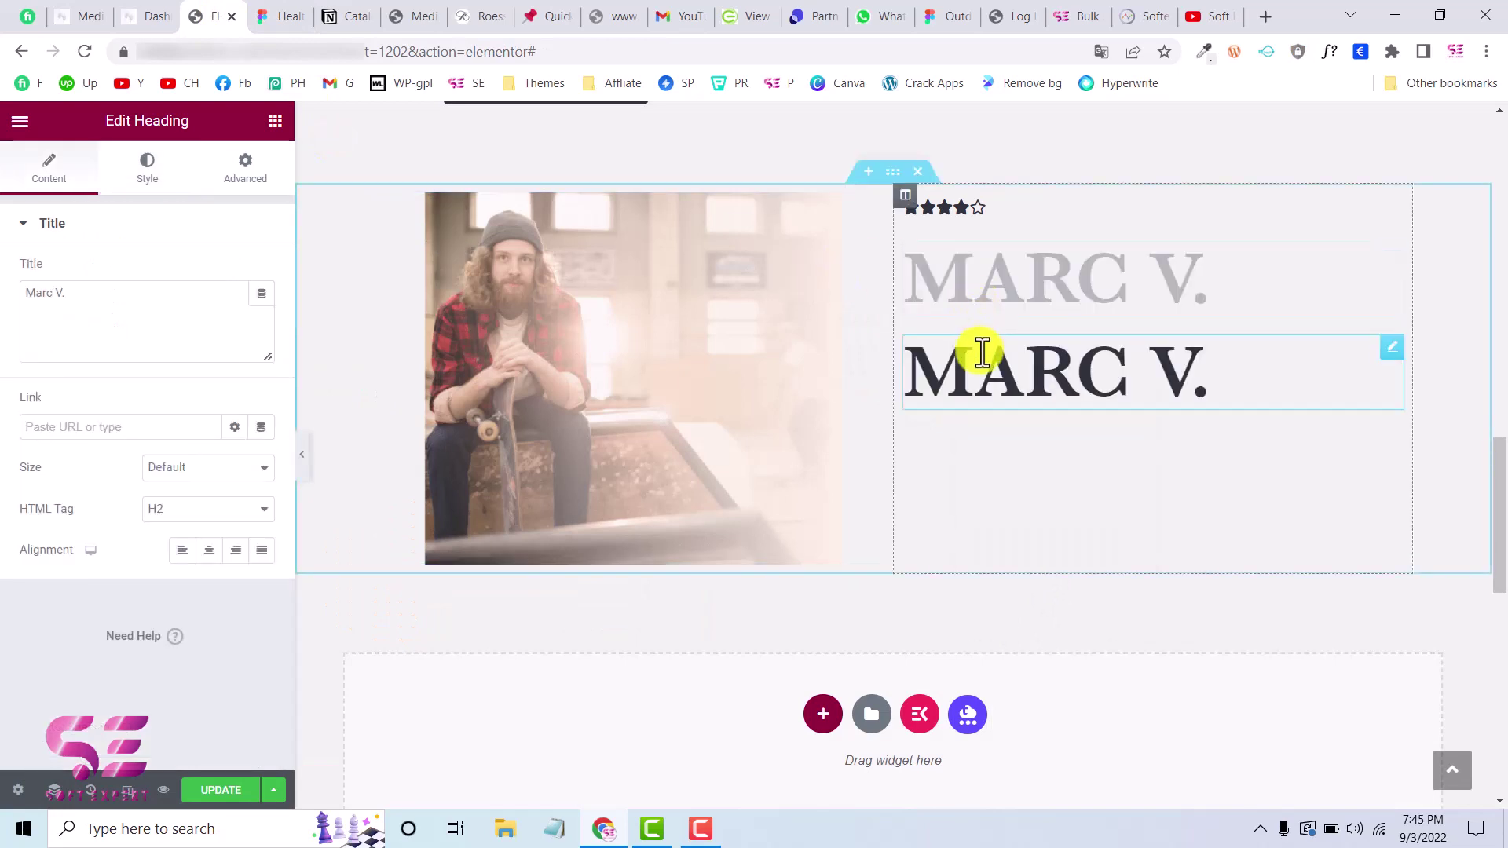
left_click(182, 326)
key("ctrl+a")
key("ctrl+v")
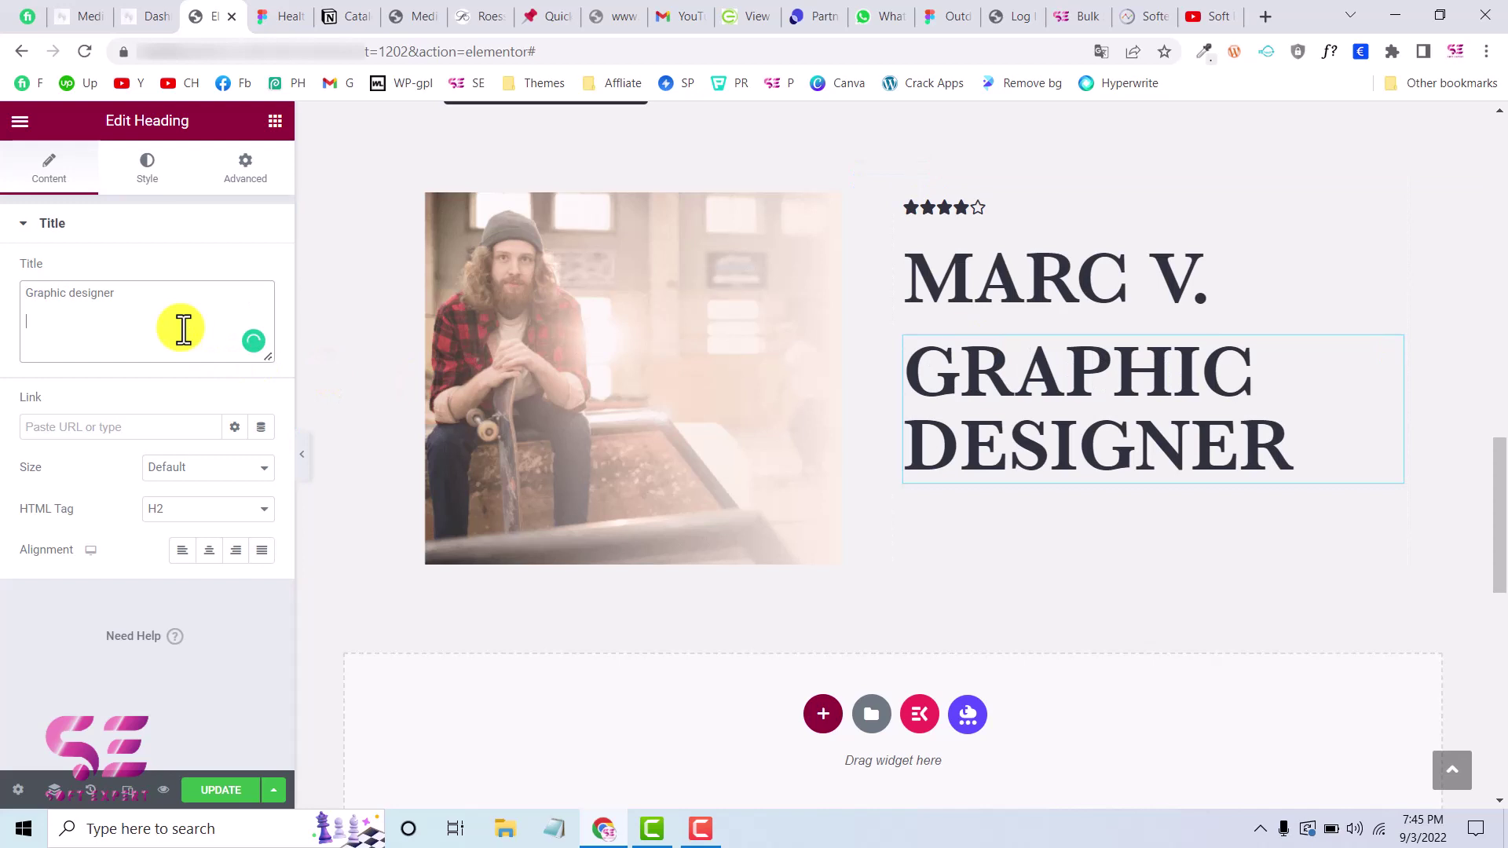
- Set the "Graphic designer" heading's font size to 19 px
left_click(149, 171)
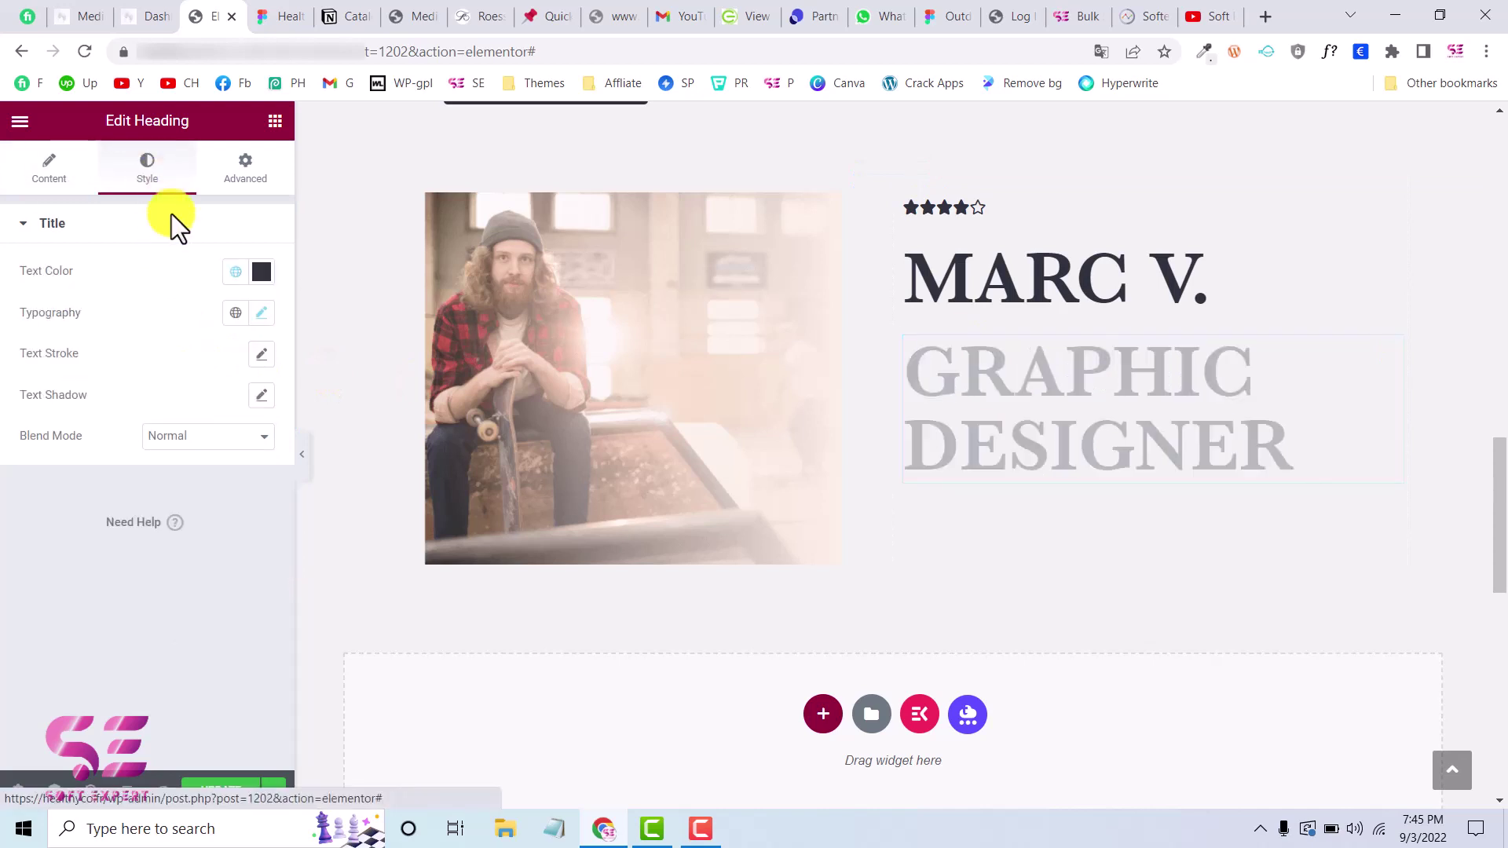
left_click(261, 313)
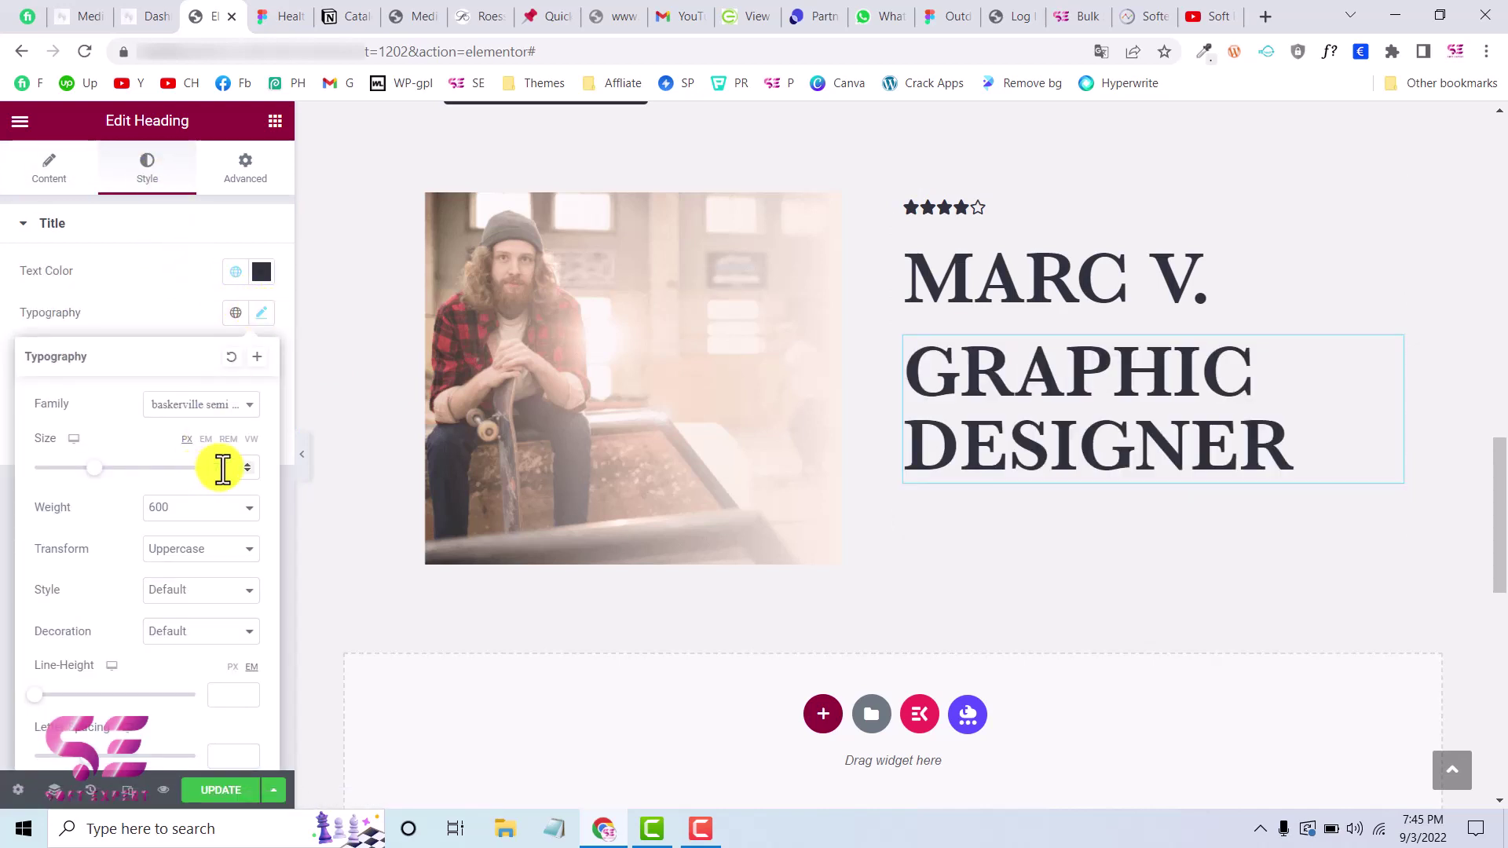
type("19")
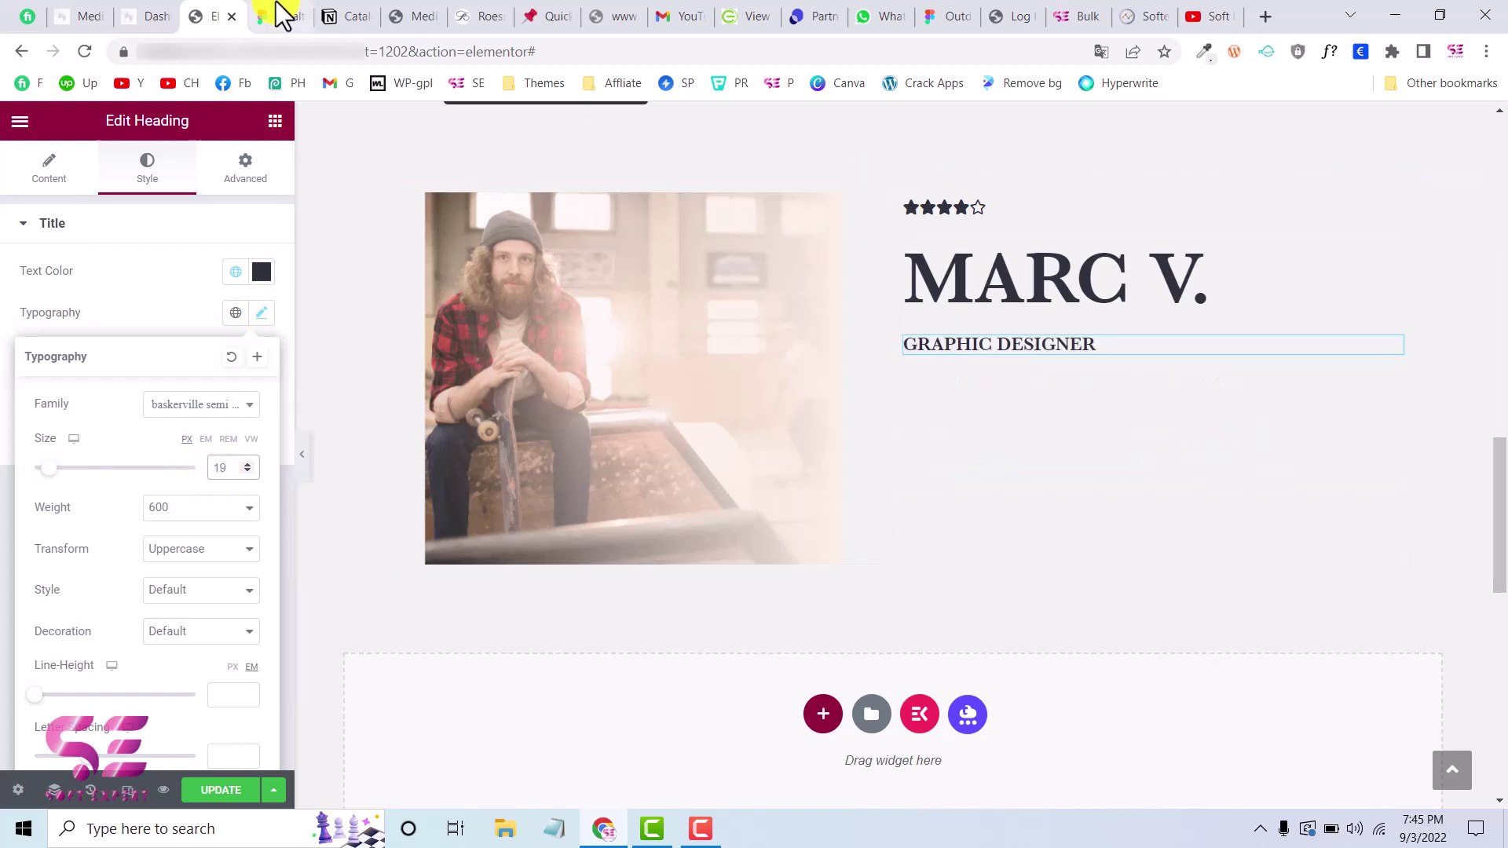
- Select the Lorem ipsum testimonial paragraph in the Figma design and copy its content
left_click(280, 16)
left_click(664, 451)
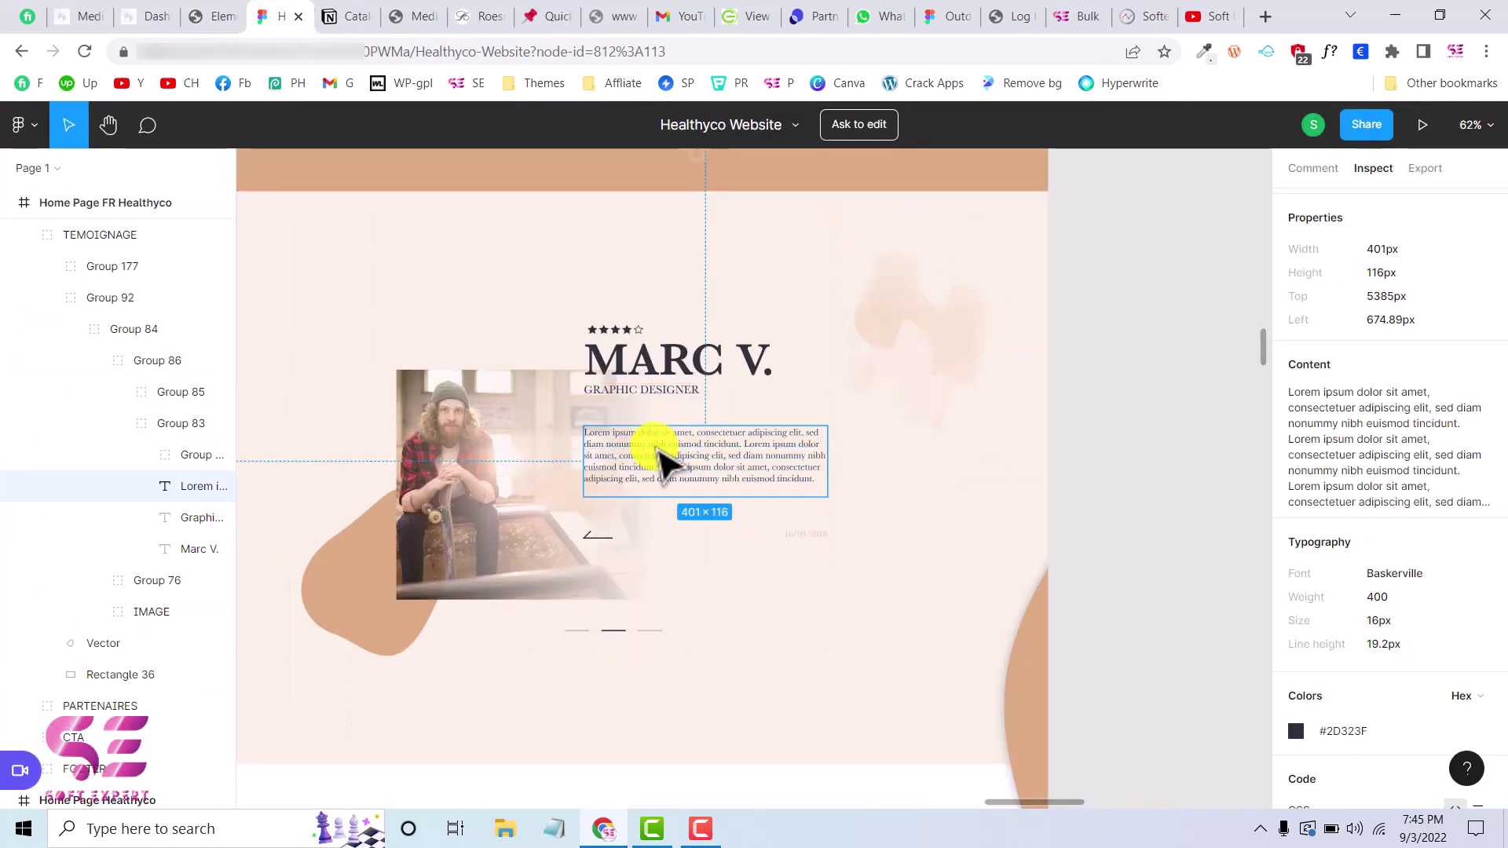
left_click(1383, 452)
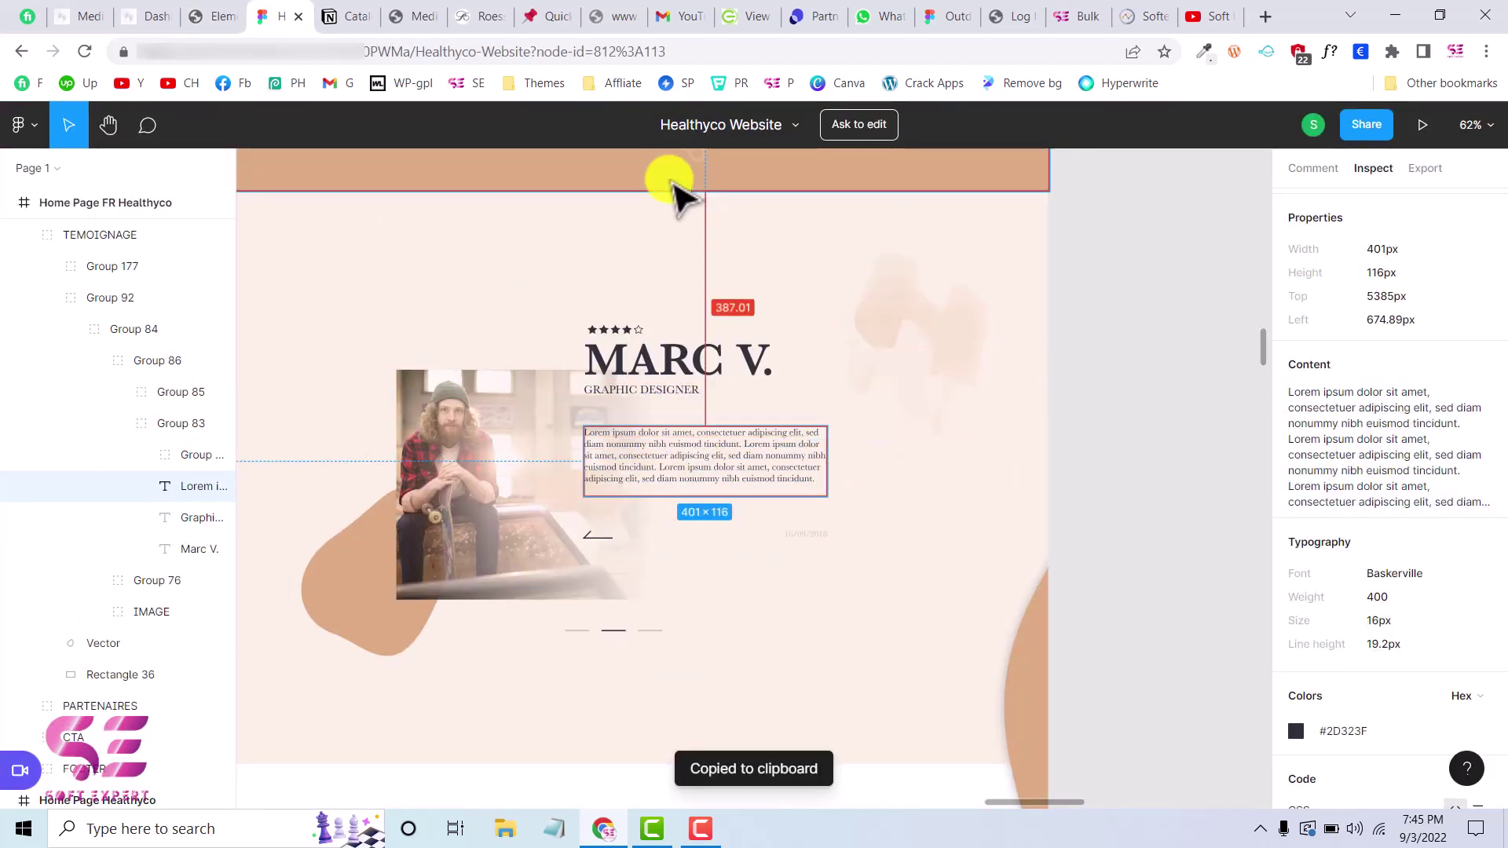
- Add a Text Editor widget below the "Graphic designer" heading in Elementor and paste the testimonial paragraph into it
left_click(226, 9)
left_click(275, 120)
left_click_drag(209, 461, 978, 365)
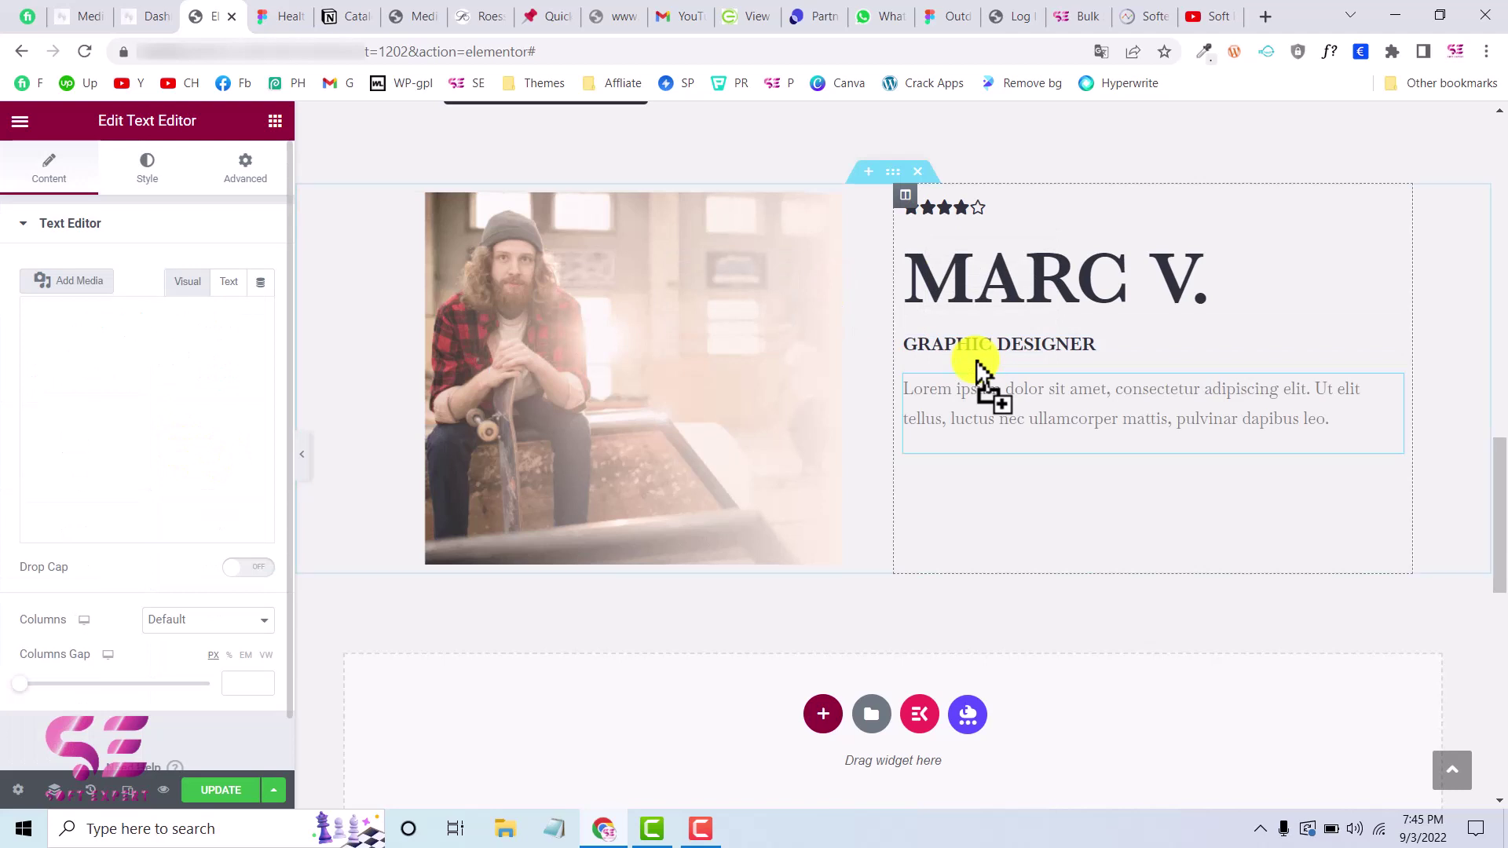
key("ctrl+v")
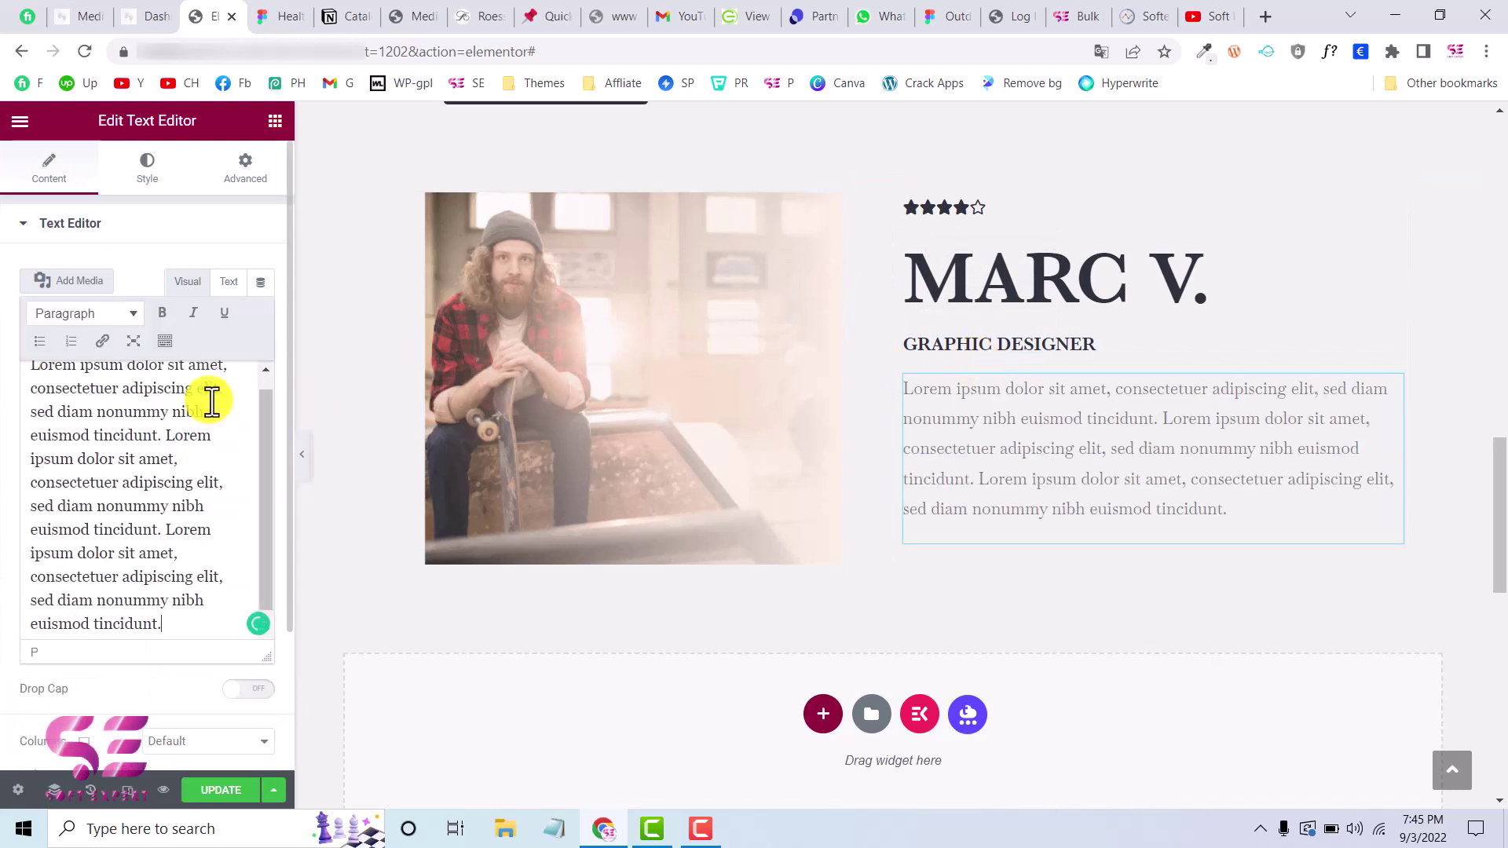
- Check the paragraph's styling in Figma and set the testimonial text's color to the dark global color
left_click(255, 14)
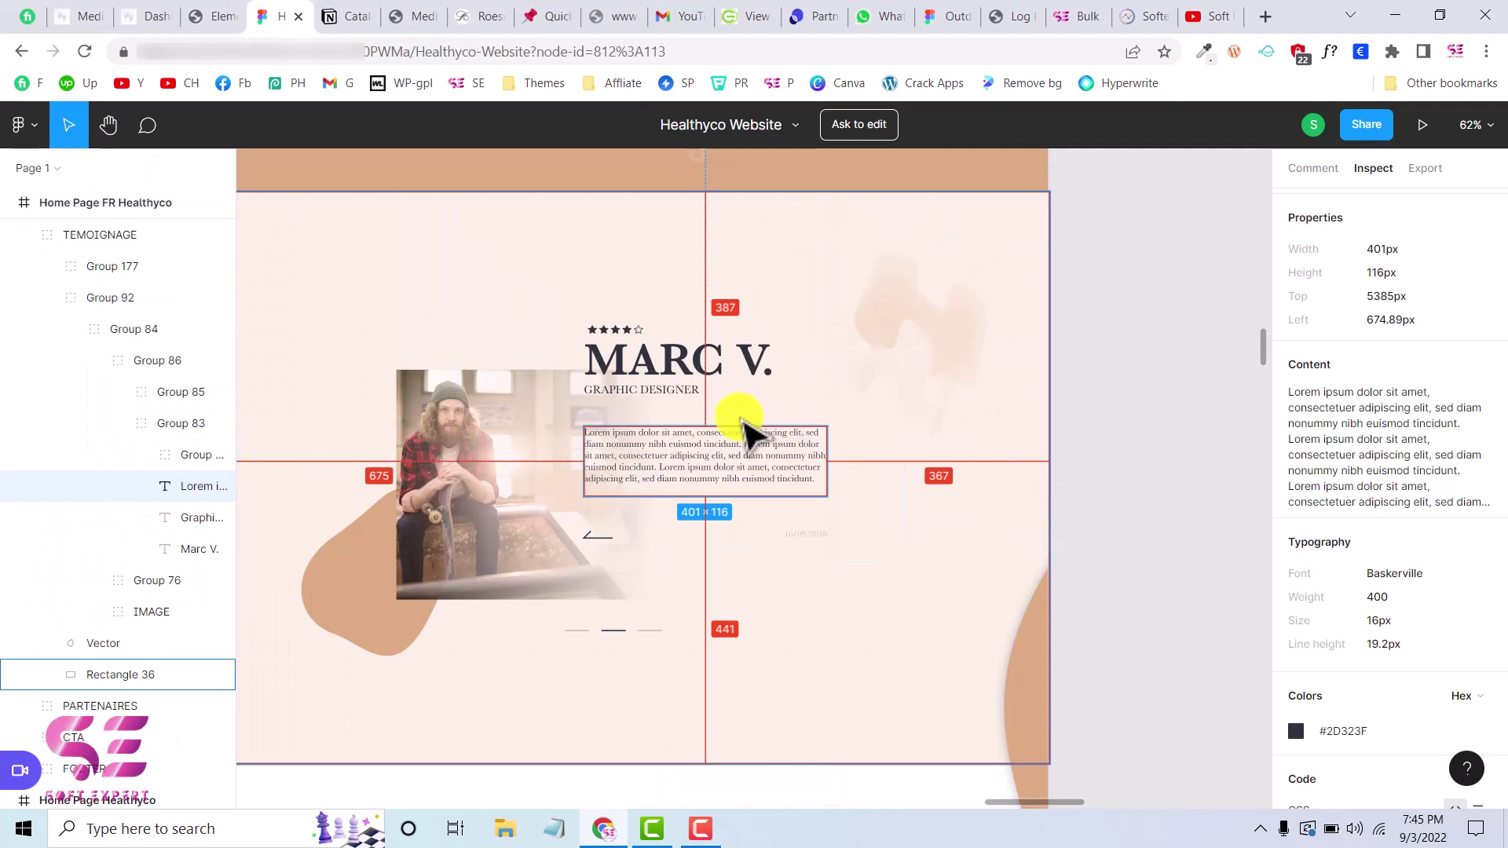
left_click(224, 12)
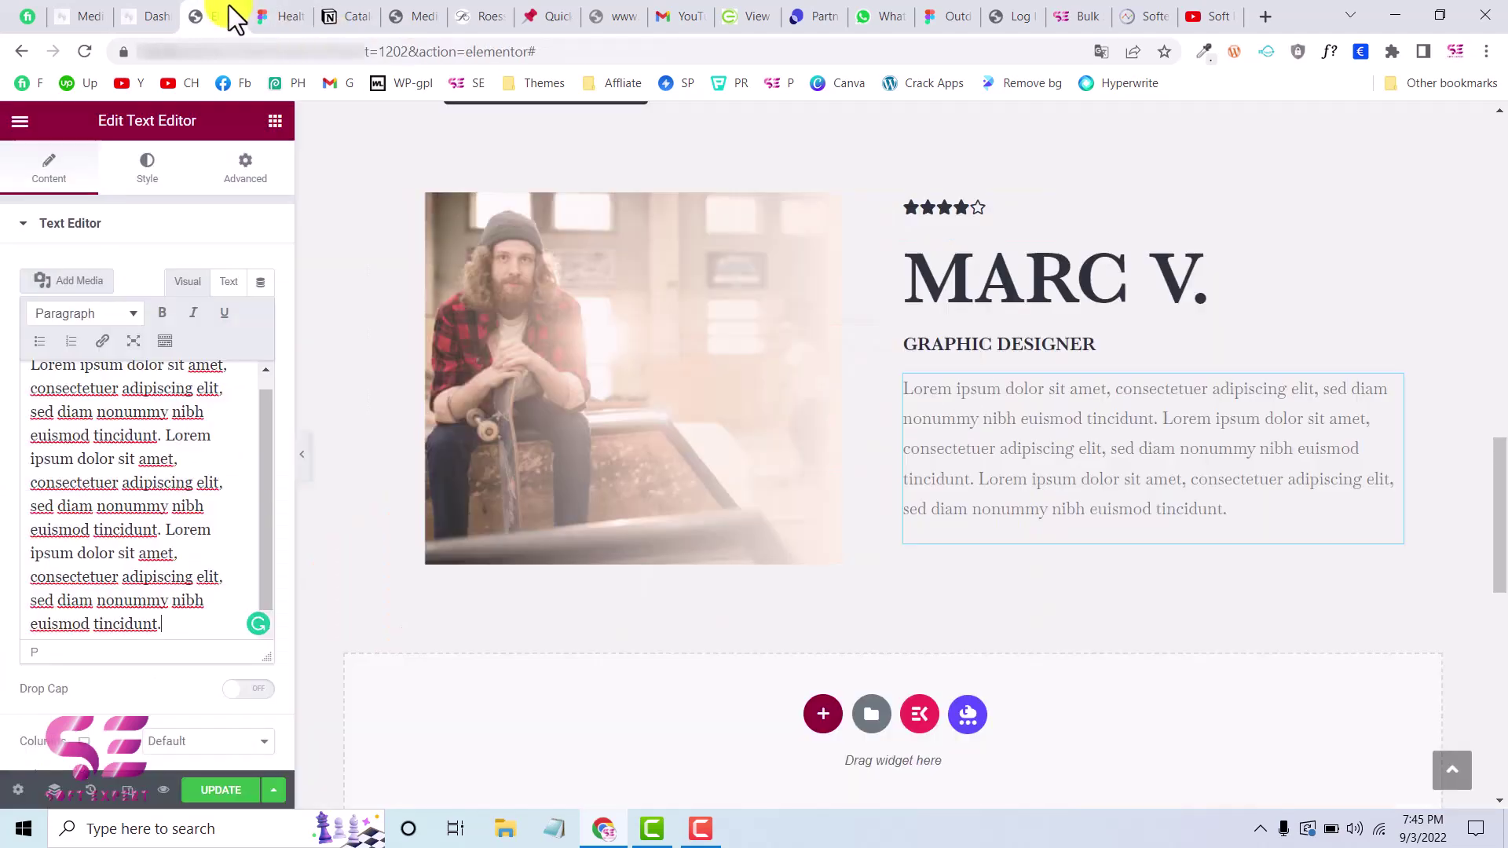
left_click(168, 169)
left_click(236, 313)
left_click(118, 539)
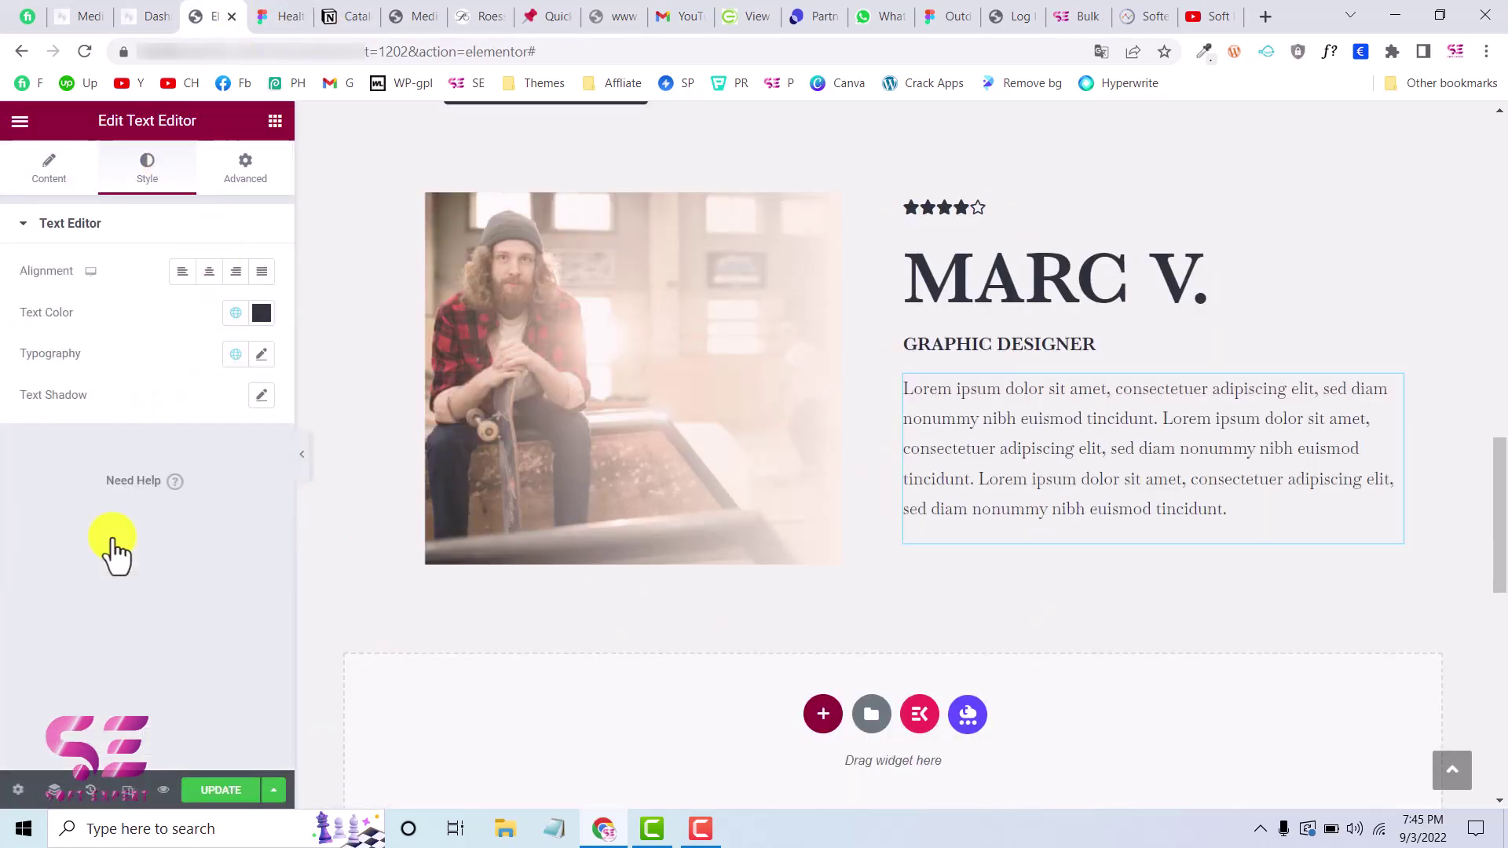
- Set the testimonial text's font size to 16 px as specified in the Figma design
left_click(261, 353)
left_click(269, 11)
left_click(210, 15)
left_click(223, 506)
scroll(223, 507, "down", 2)
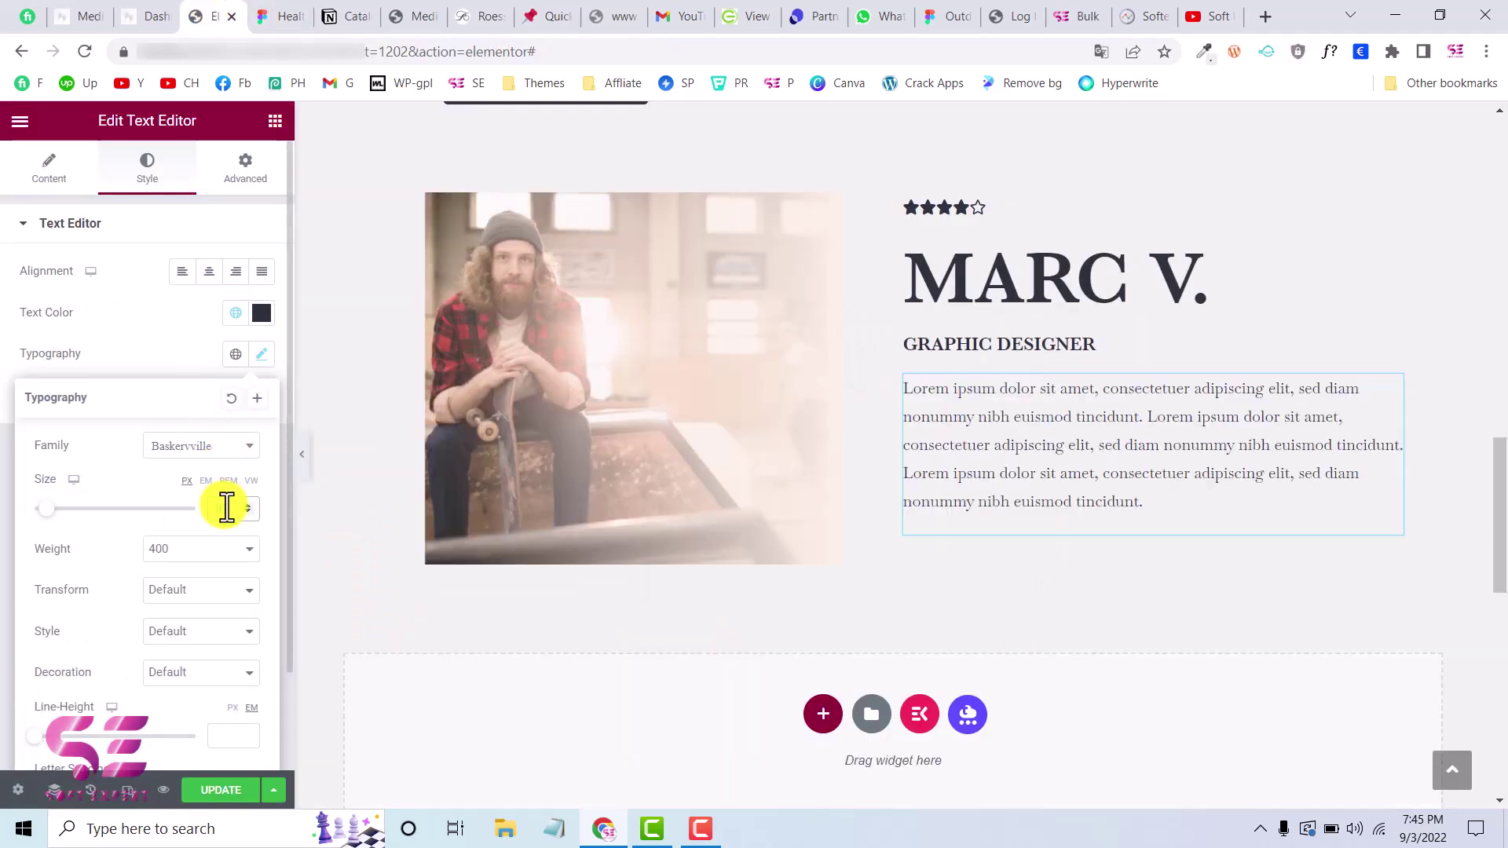
left_click(185, 347)
- Duplicate the testimonial paragraph's Text Editor widget below the original in Elementor
left_click(270, 11)
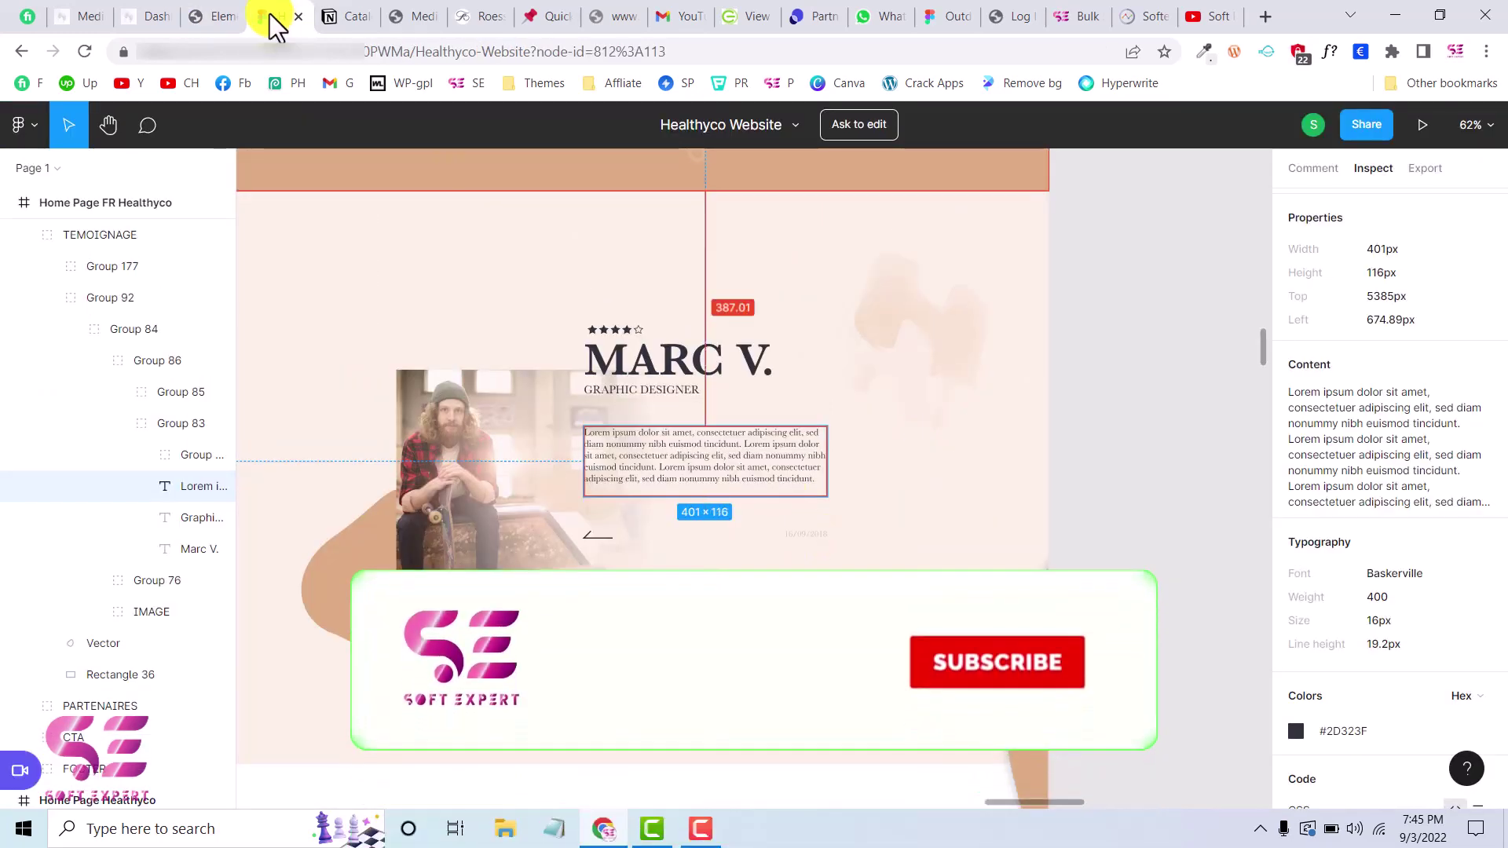
left_click(210, 16)
right_click(1053, 450)
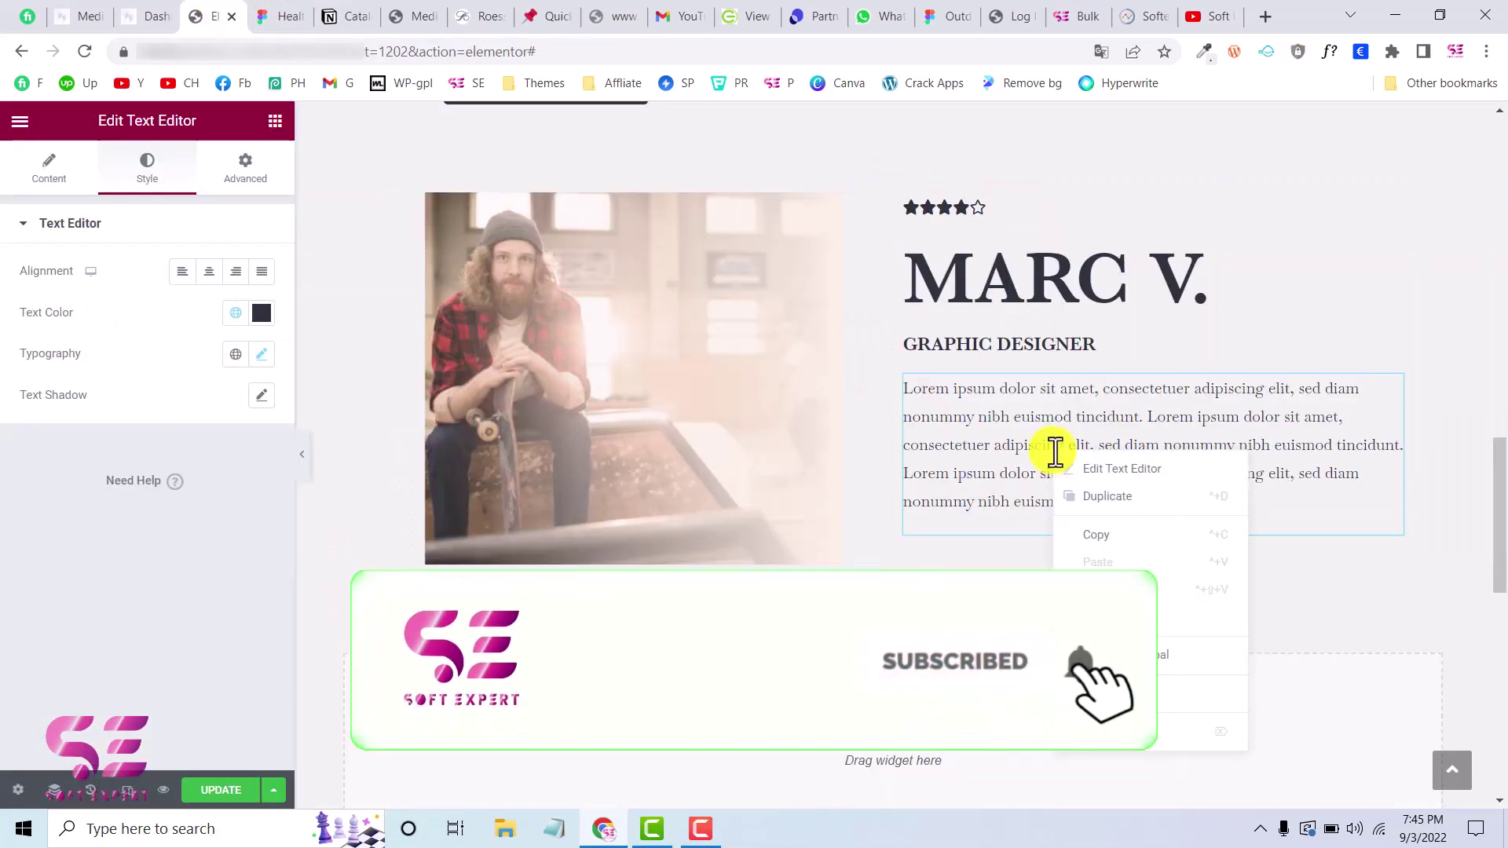
left_click(1074, 505)
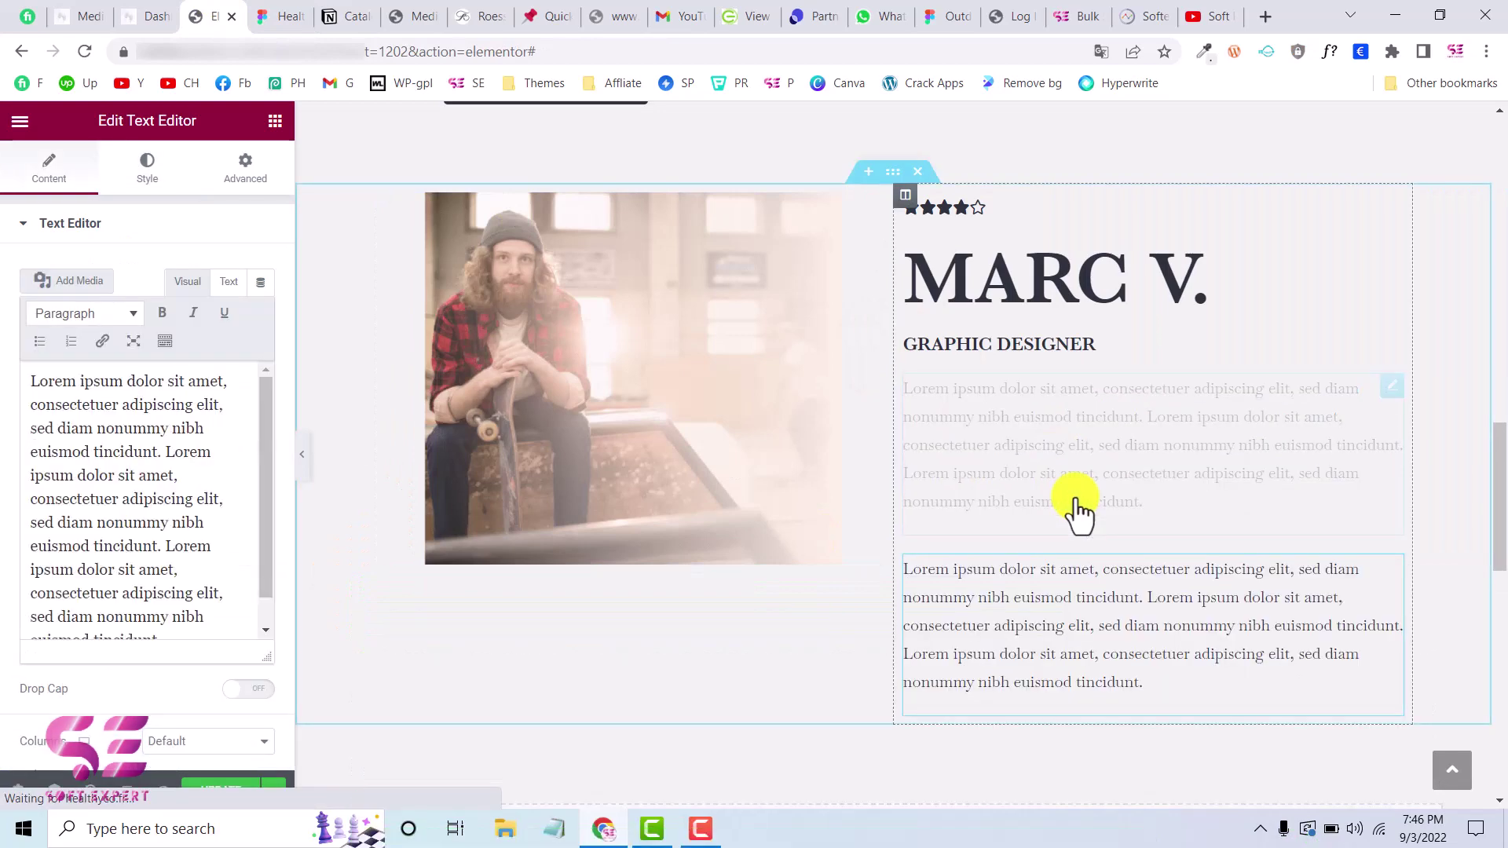
- Copy the 16/09/2018 date from the Figma design and replace the duplicated widget's text with it
left_click(279, 16)
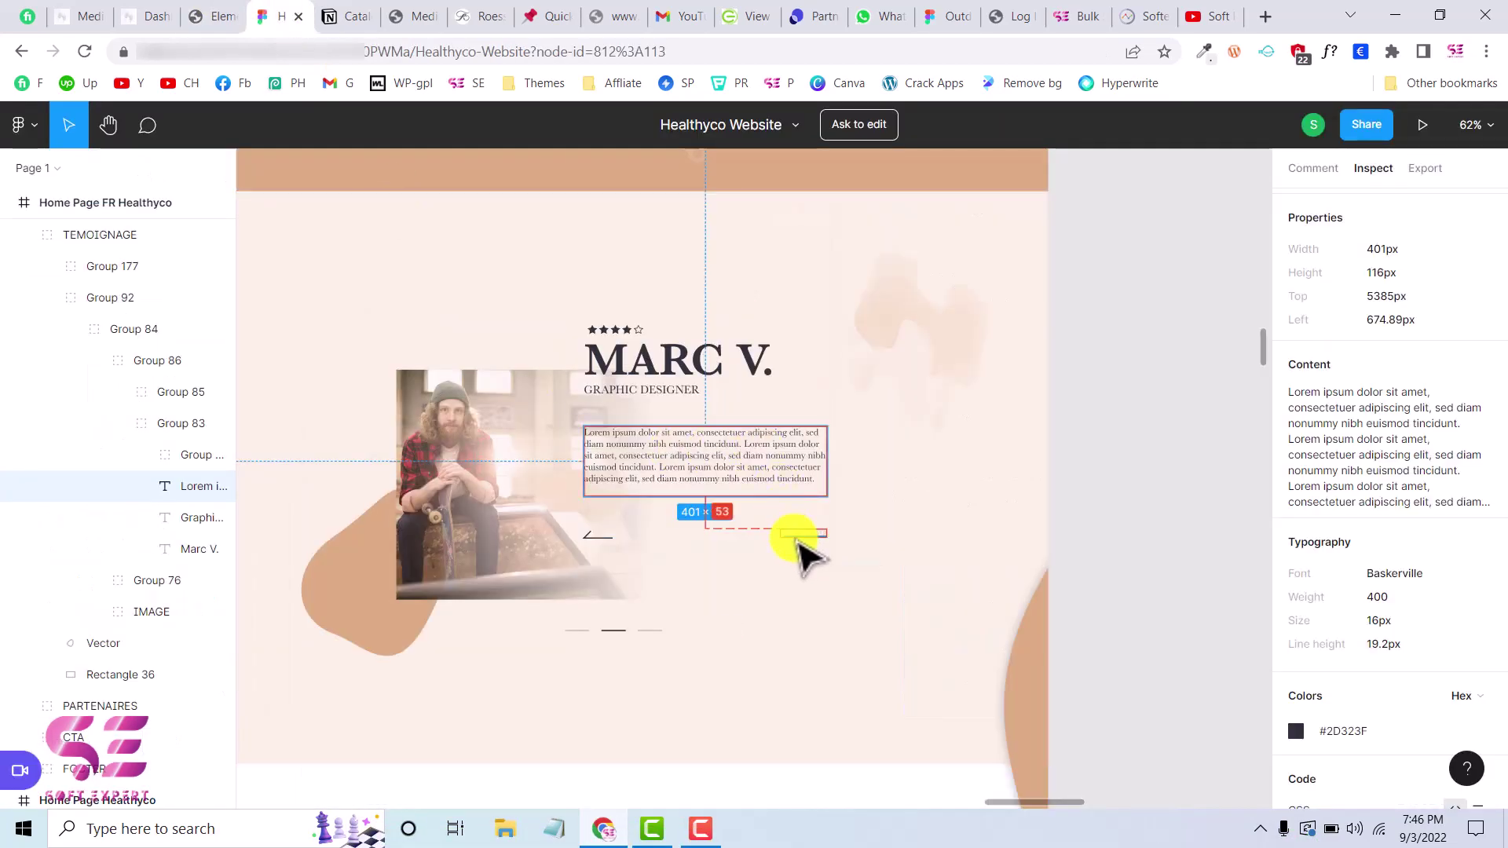
left_click(803, 533)
left_click(1334, 396)
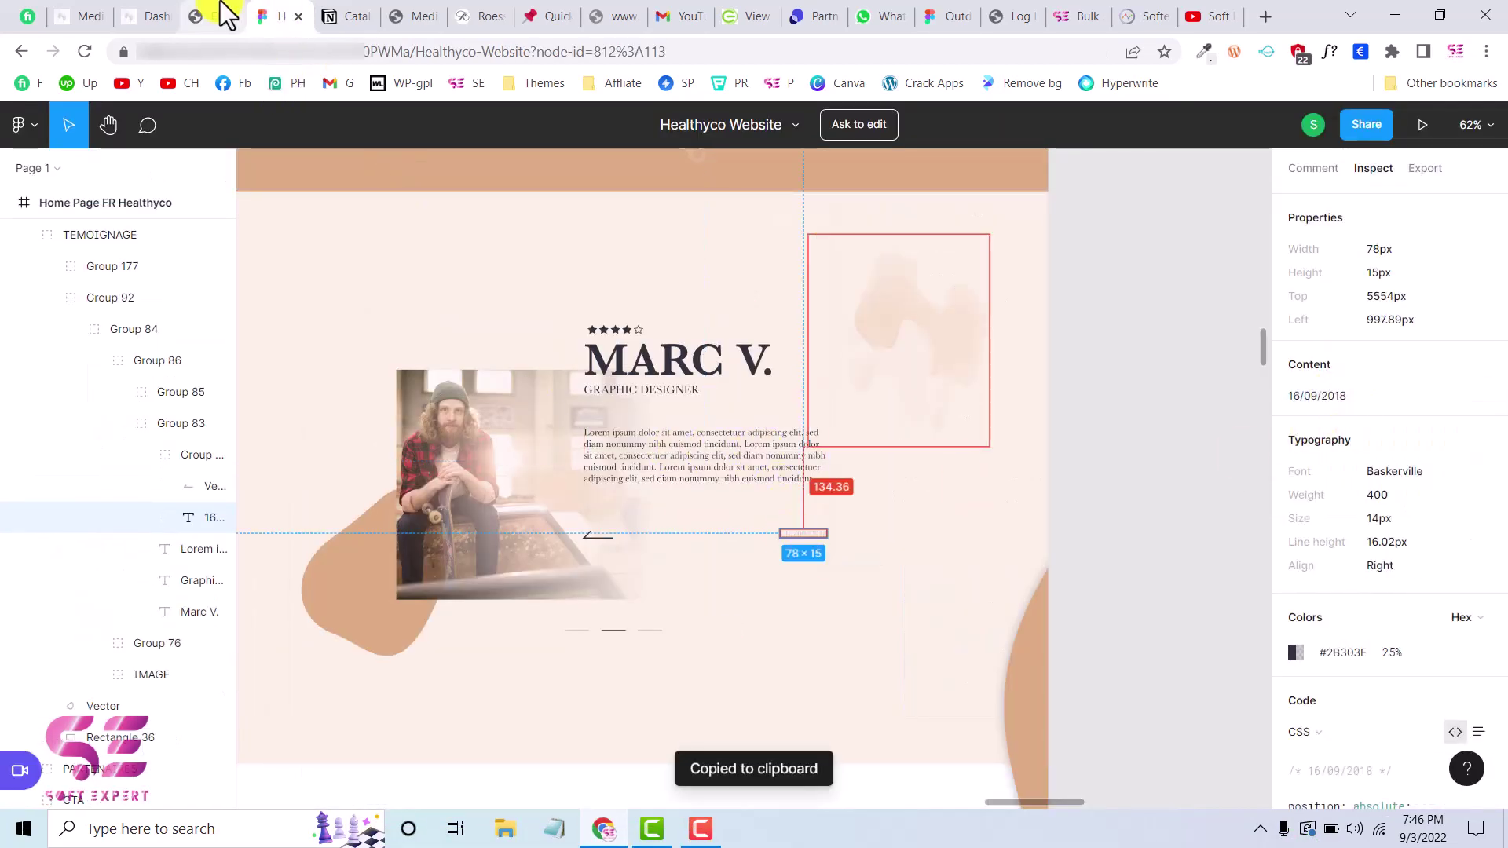
left_click(209, 17)
left_click(63, 512)
key("ctrl+a")
key("BackSpace")
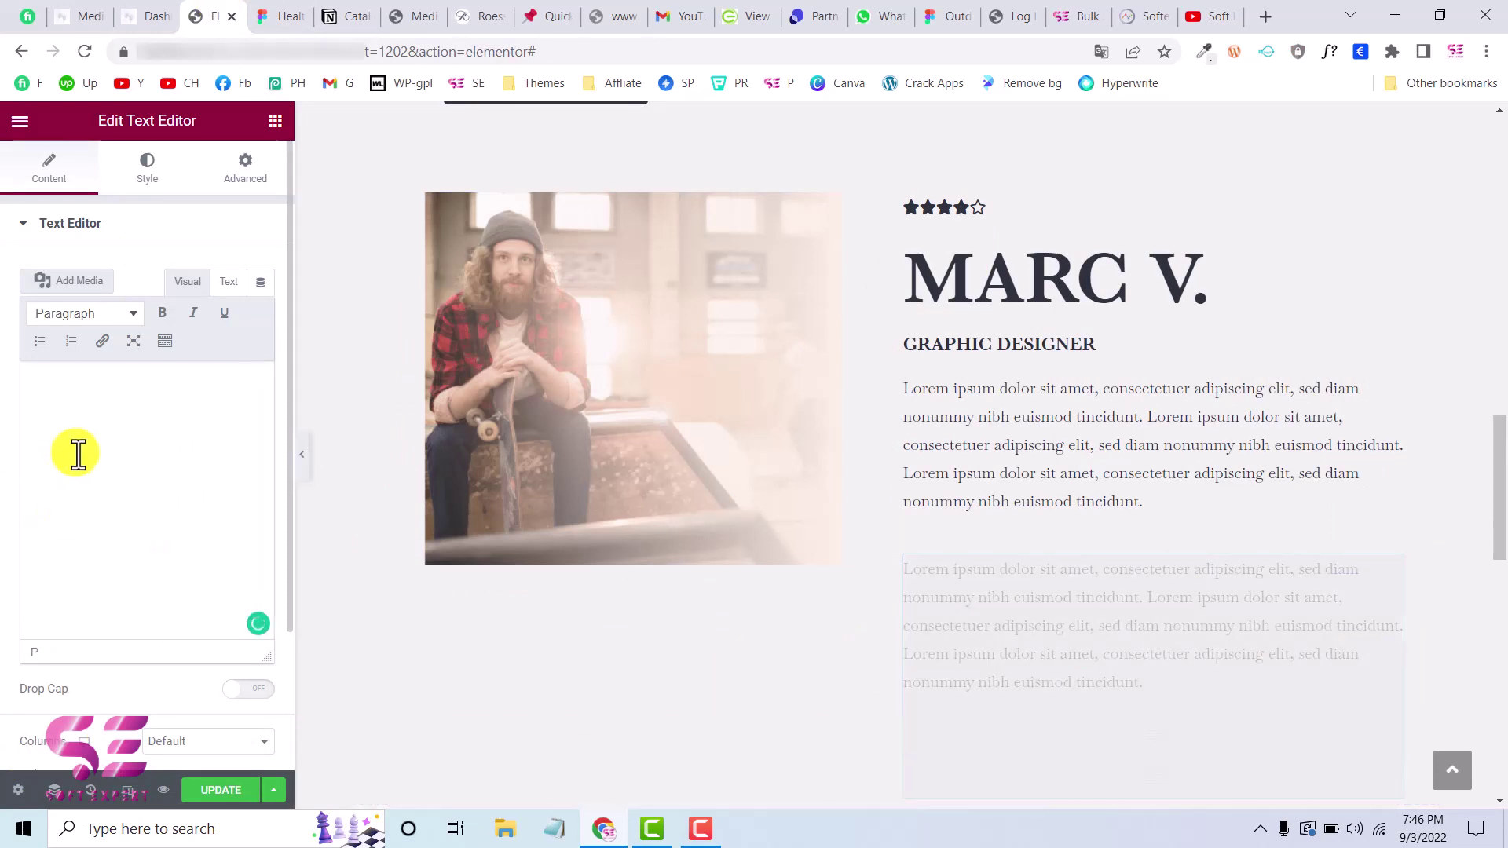
- Align the date text to the right and set its font size to 14 px
left_click(147, 177)
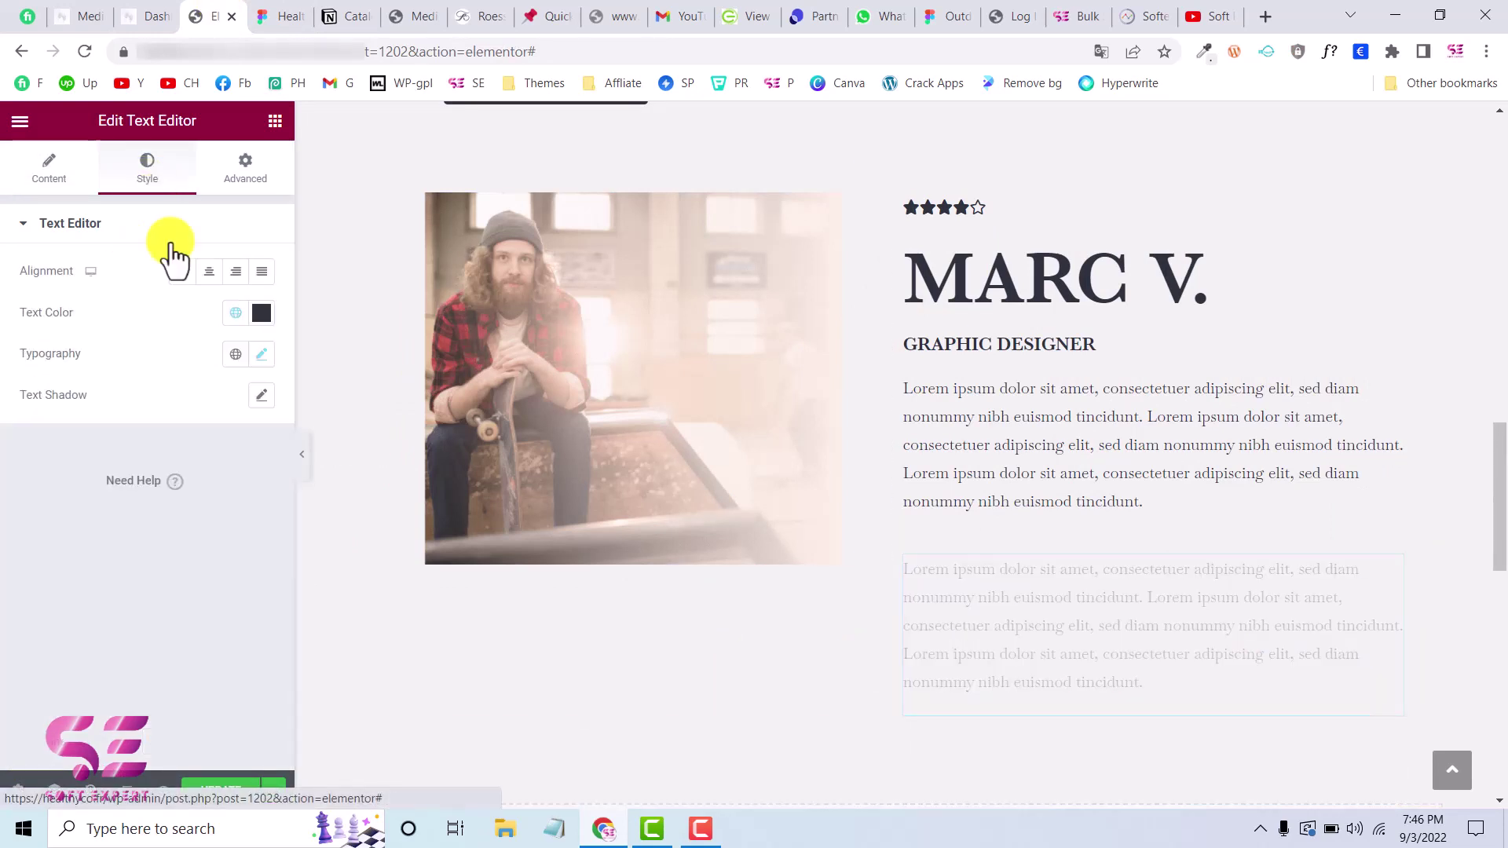
left_click(235, 271)
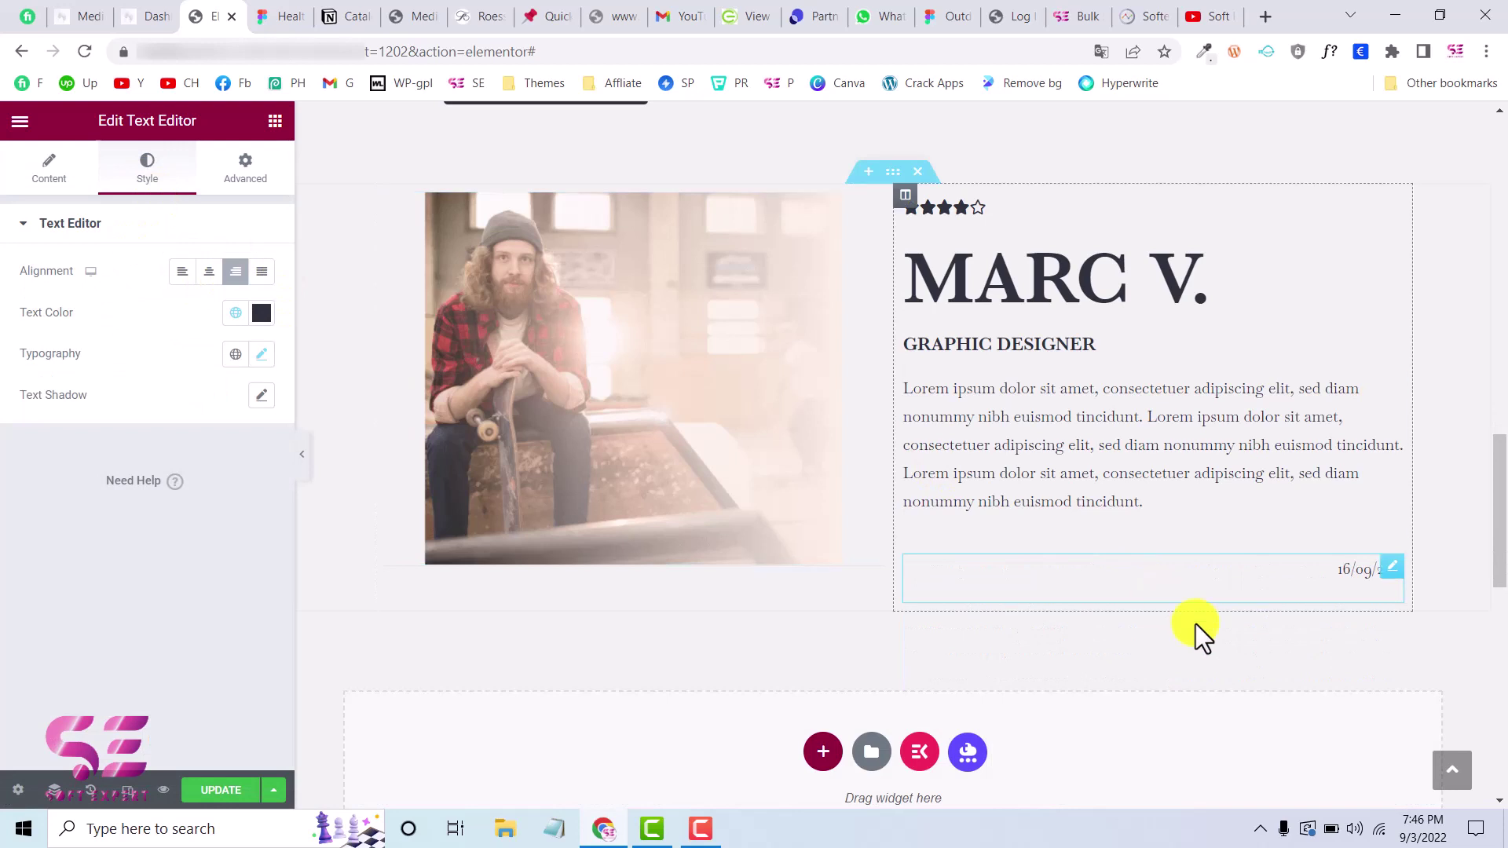
left_click(260, 354)
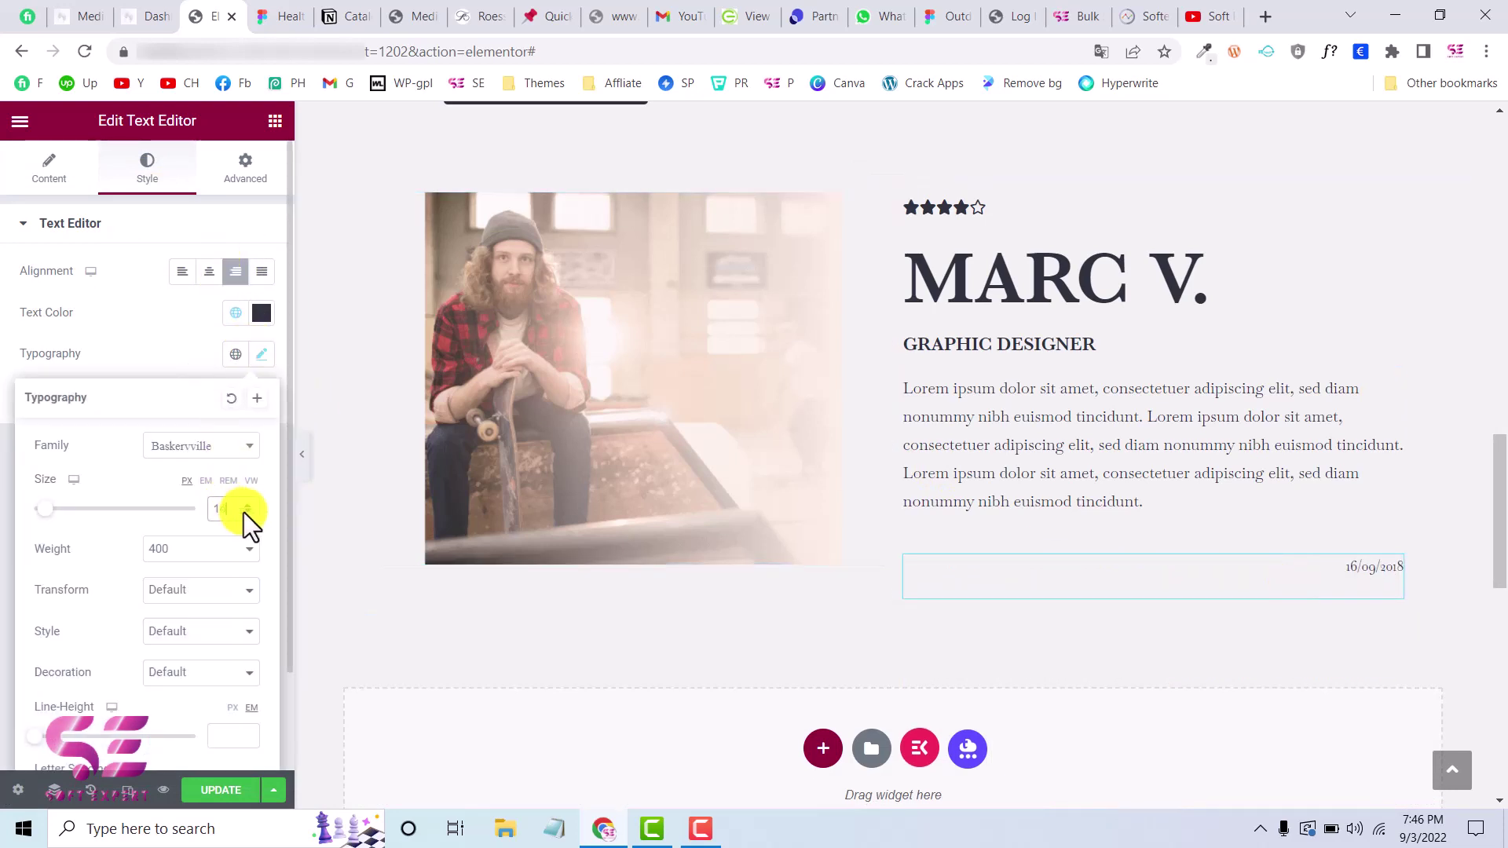
- Check the date's styling in Figma and set its font family to baskerville with weight 300 in Elementor
left_click(299, 15)
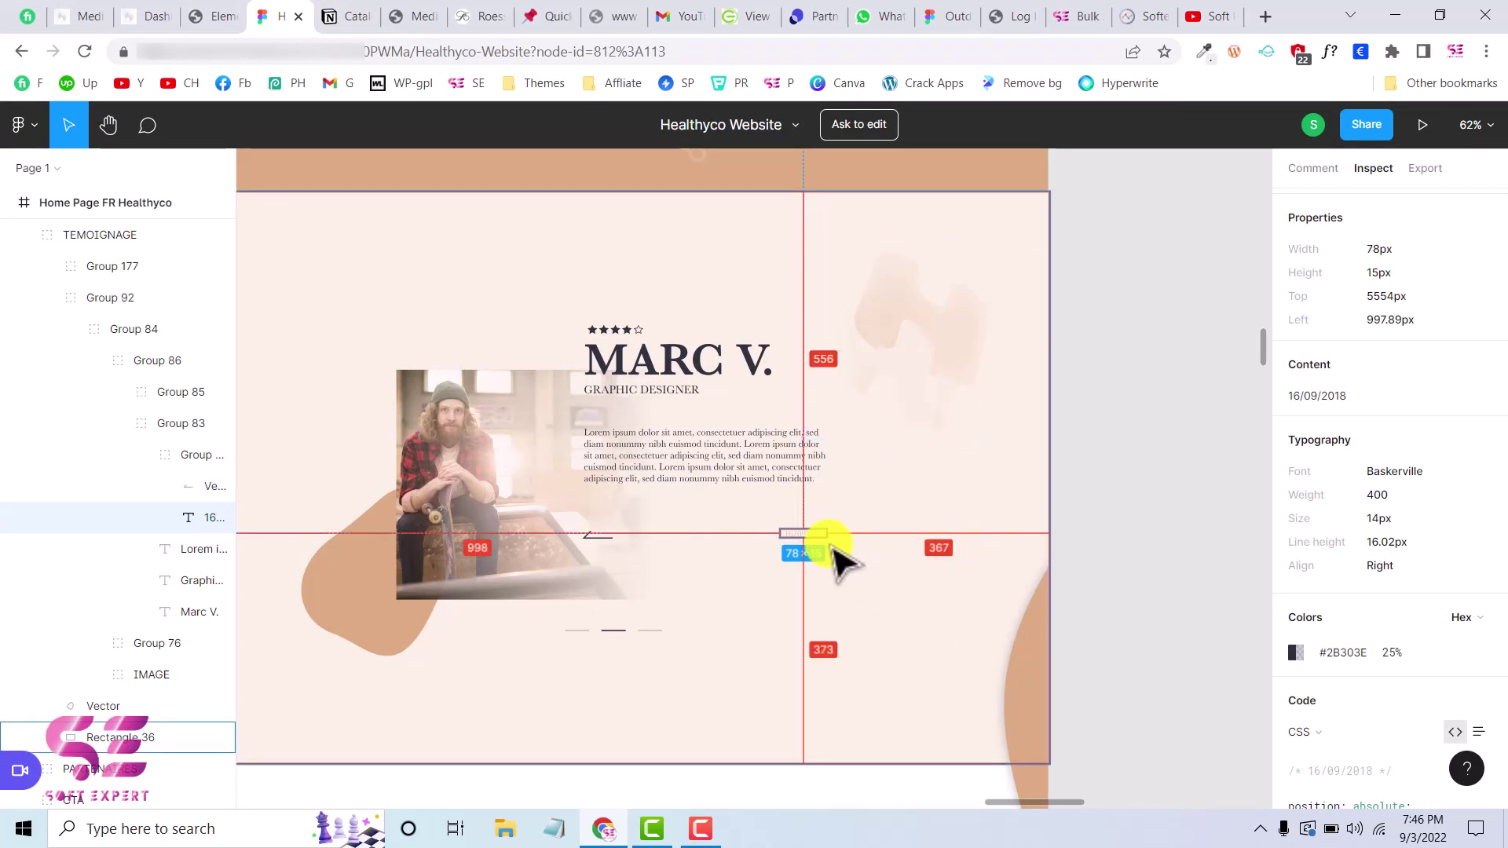
scroll(1481, 676, "down", 2)
scroll(1385, 643, "down", 1)
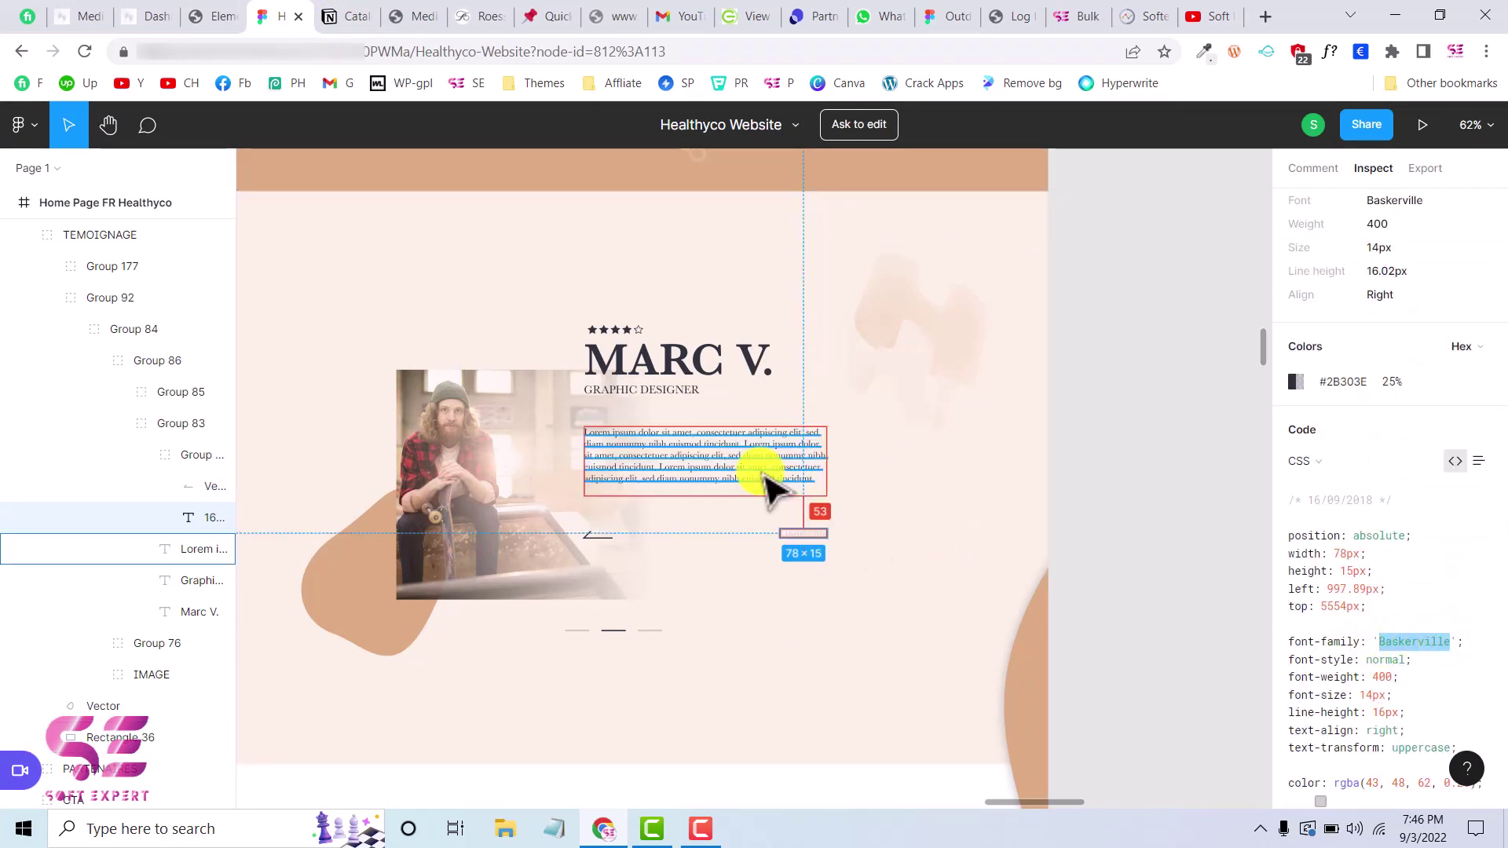
scroll(878, 505, "up", 5)
scroll(876, 505, "down", 2)
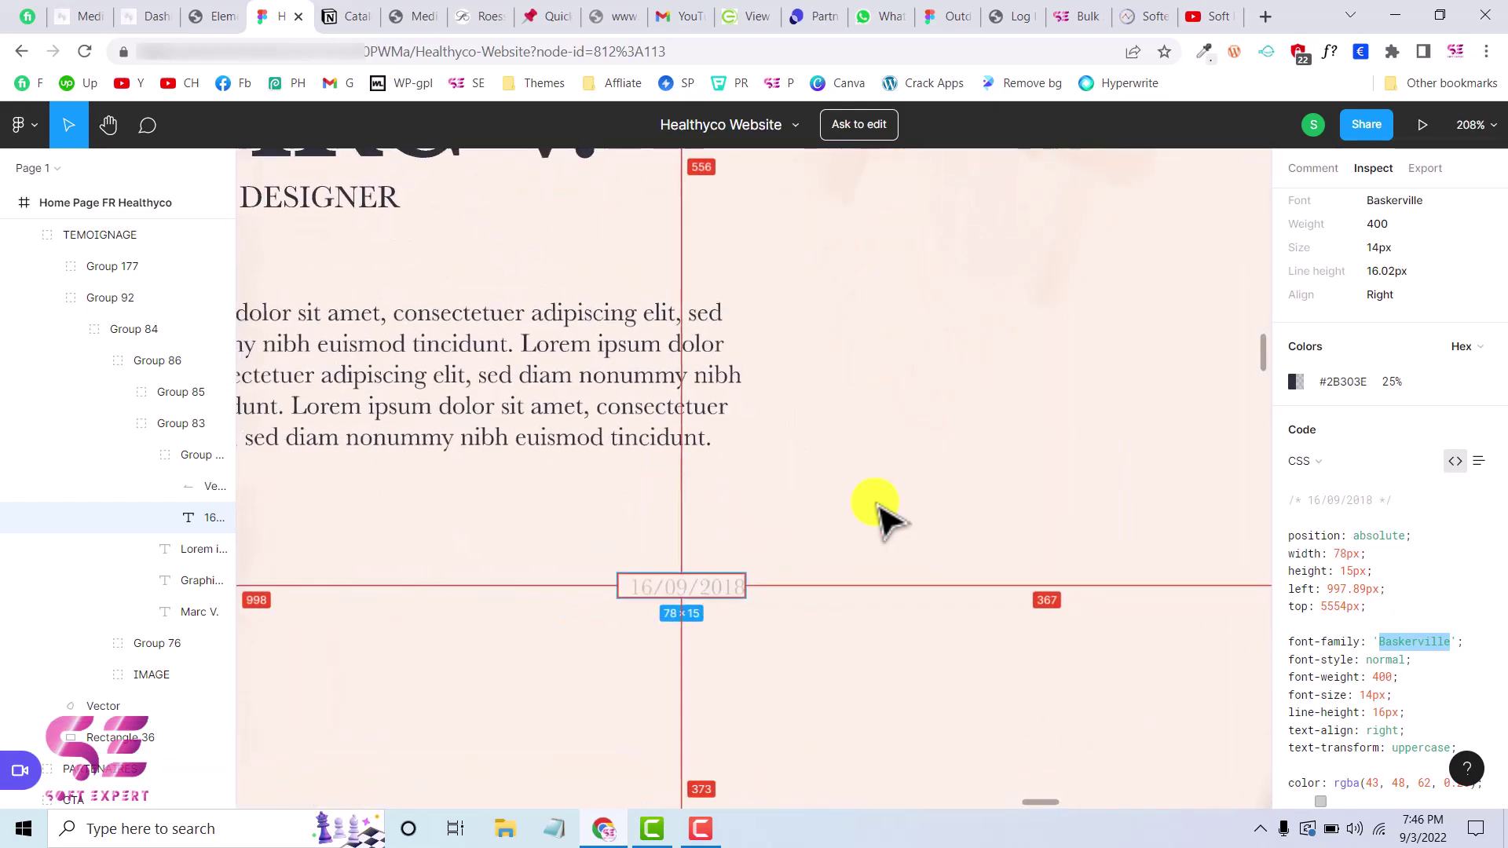
left_click(214, 14)
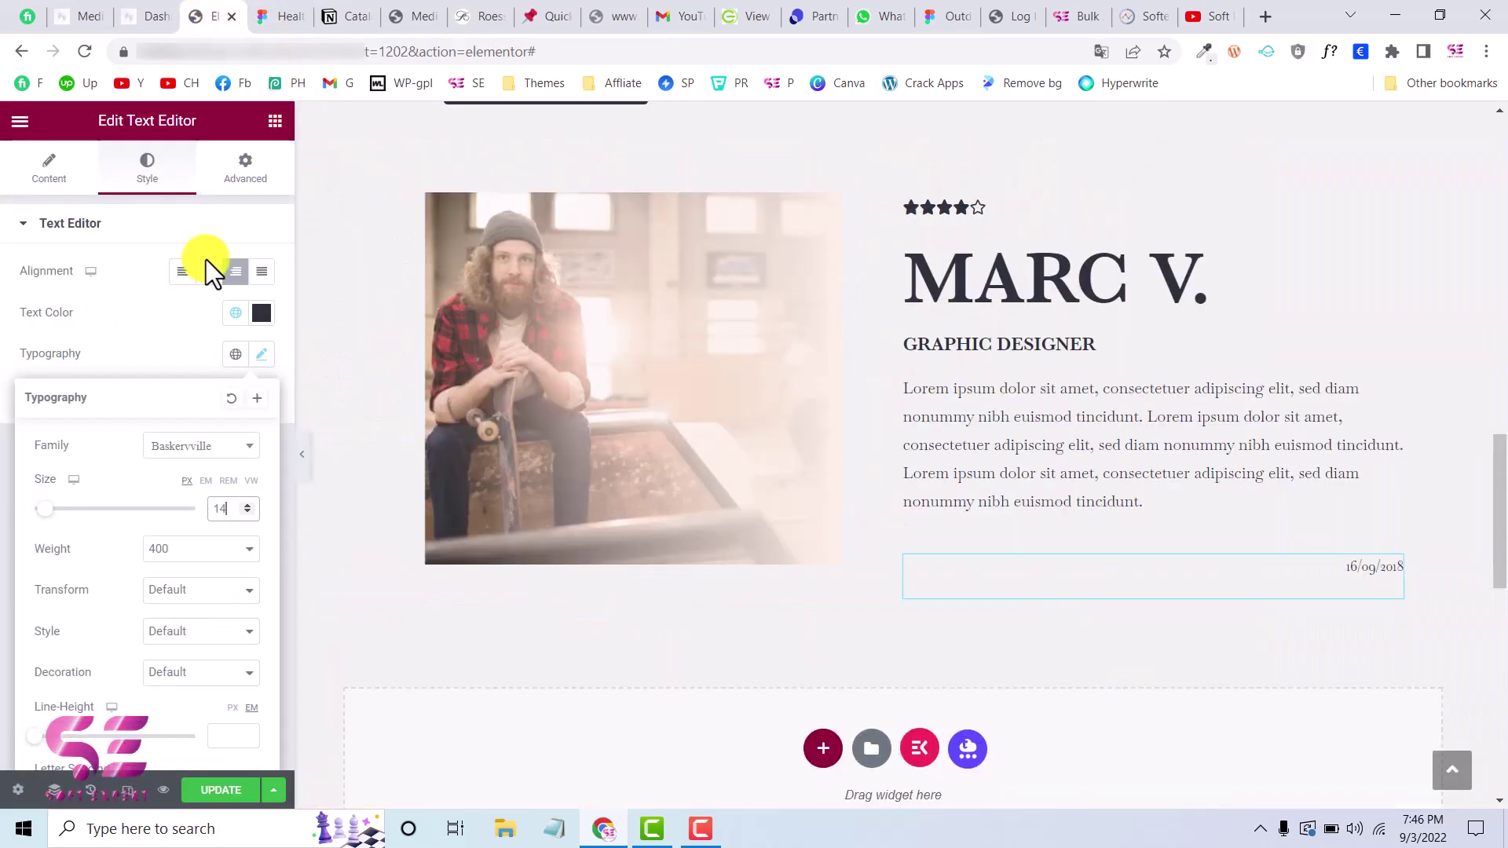
left_click(224, 459)
left_click(181, 546)
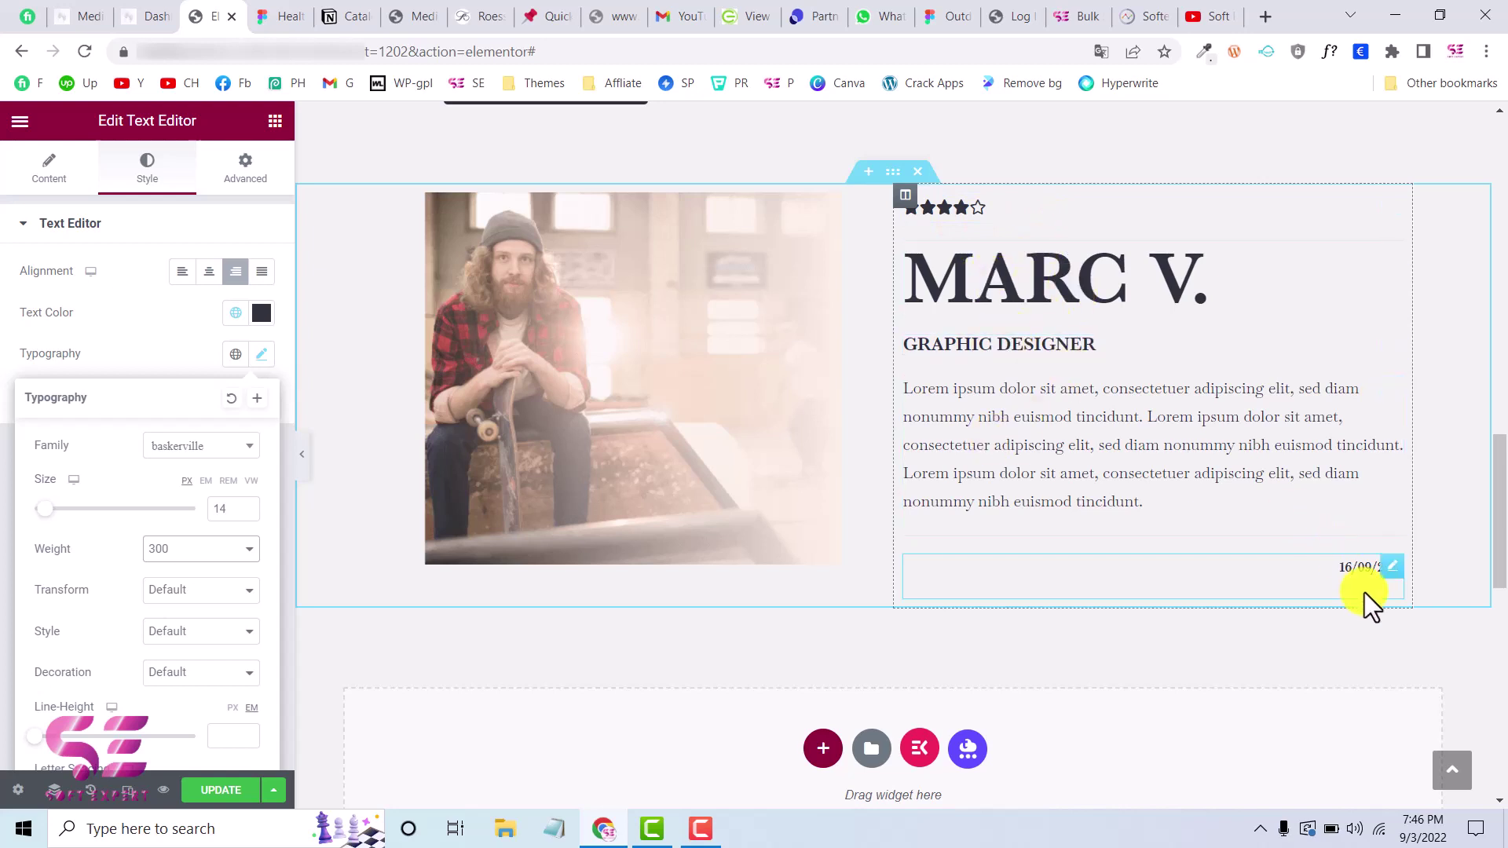
- Check the text's overlap with the photo in Figma and set the text column's left margin to -150 px
left_click(303, 14)
scroll(589, 390, "down", 10)
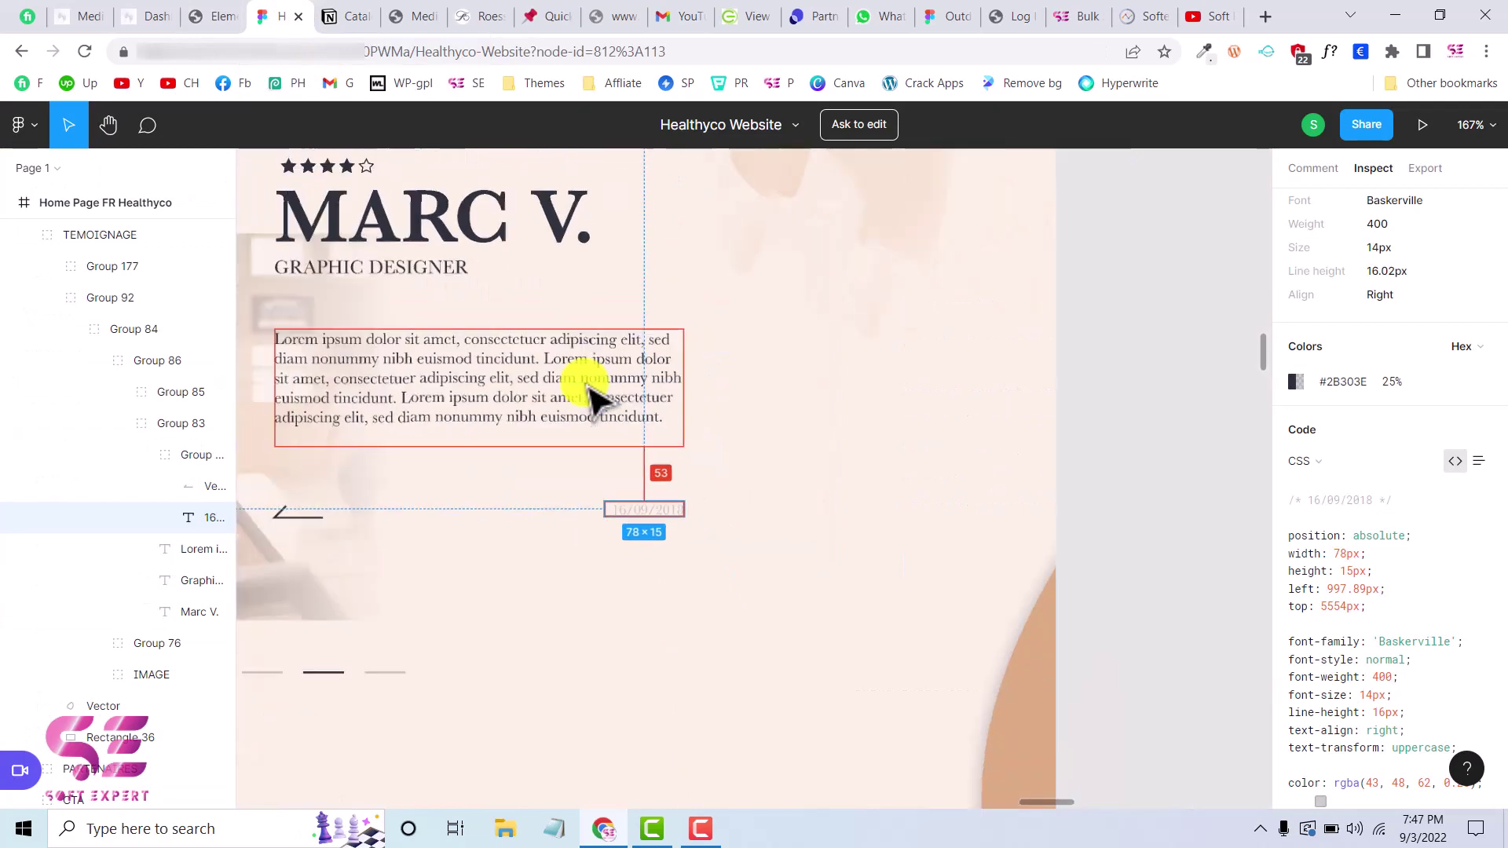
scroll(482, 479, "up", 2)
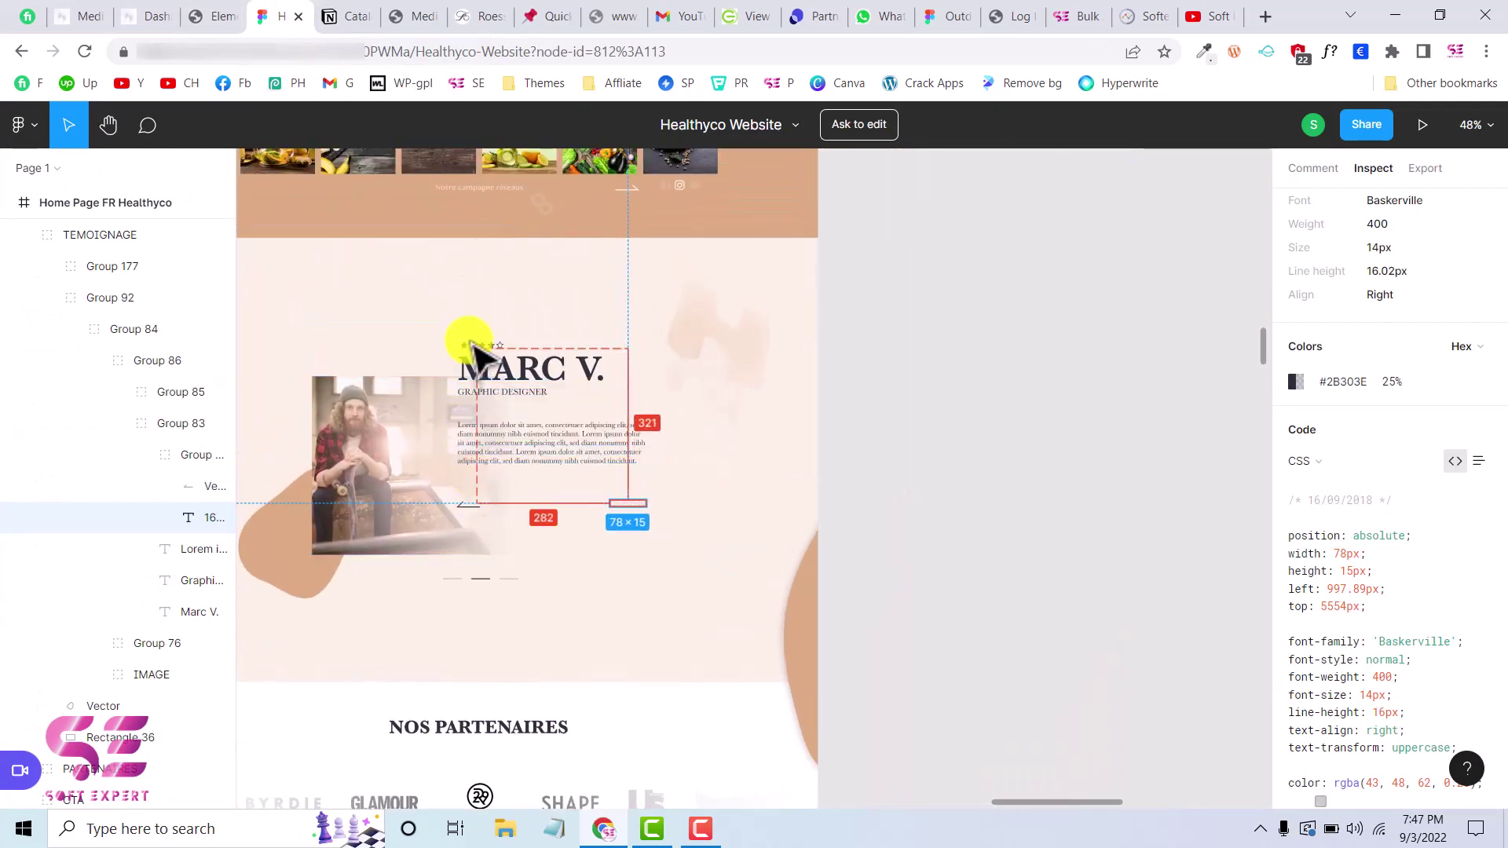
left_click(222, 14)
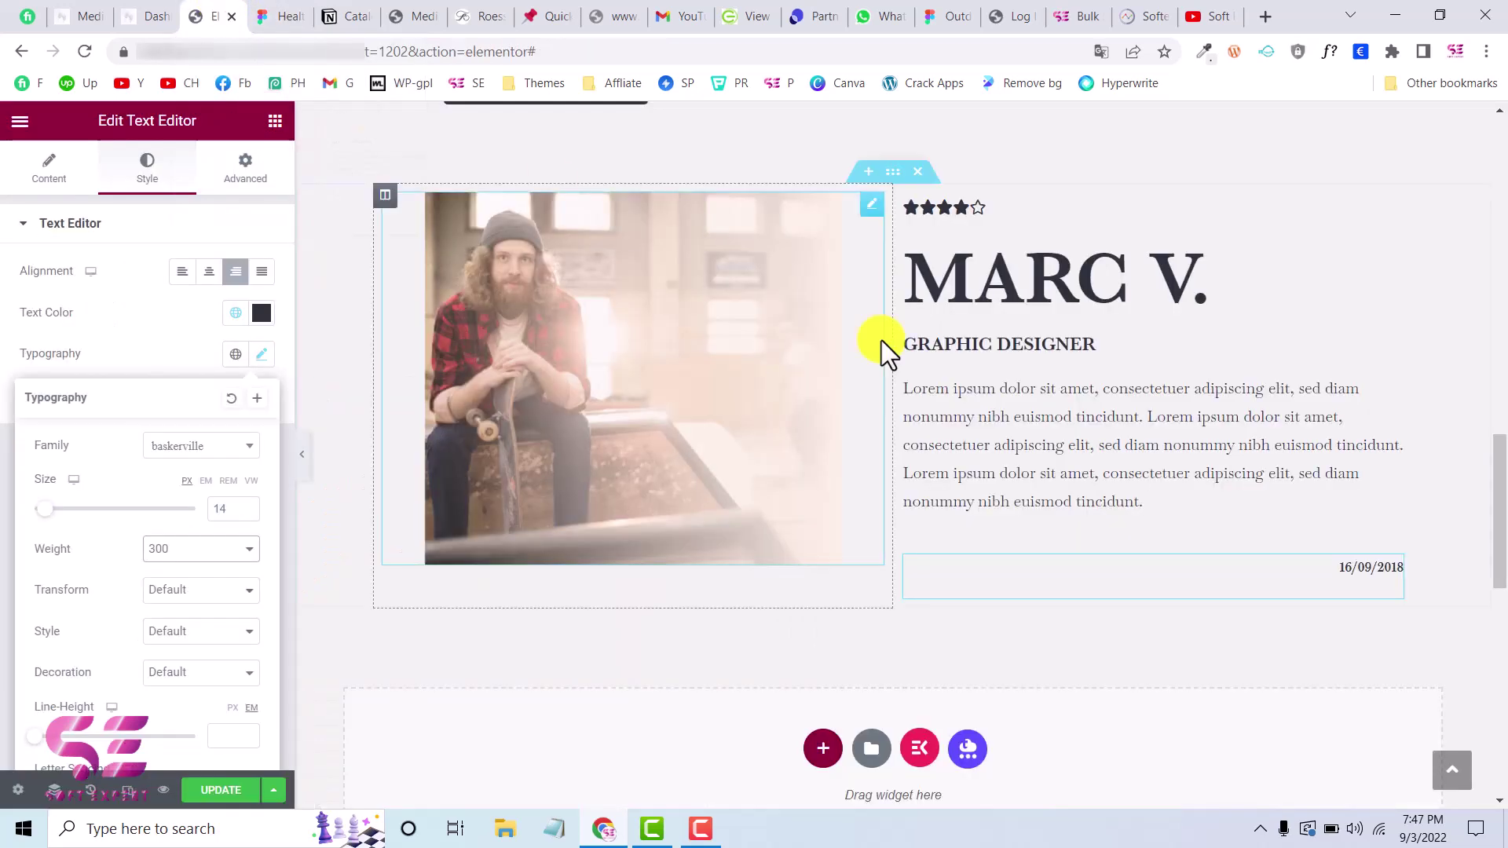
left_click(900, 210)
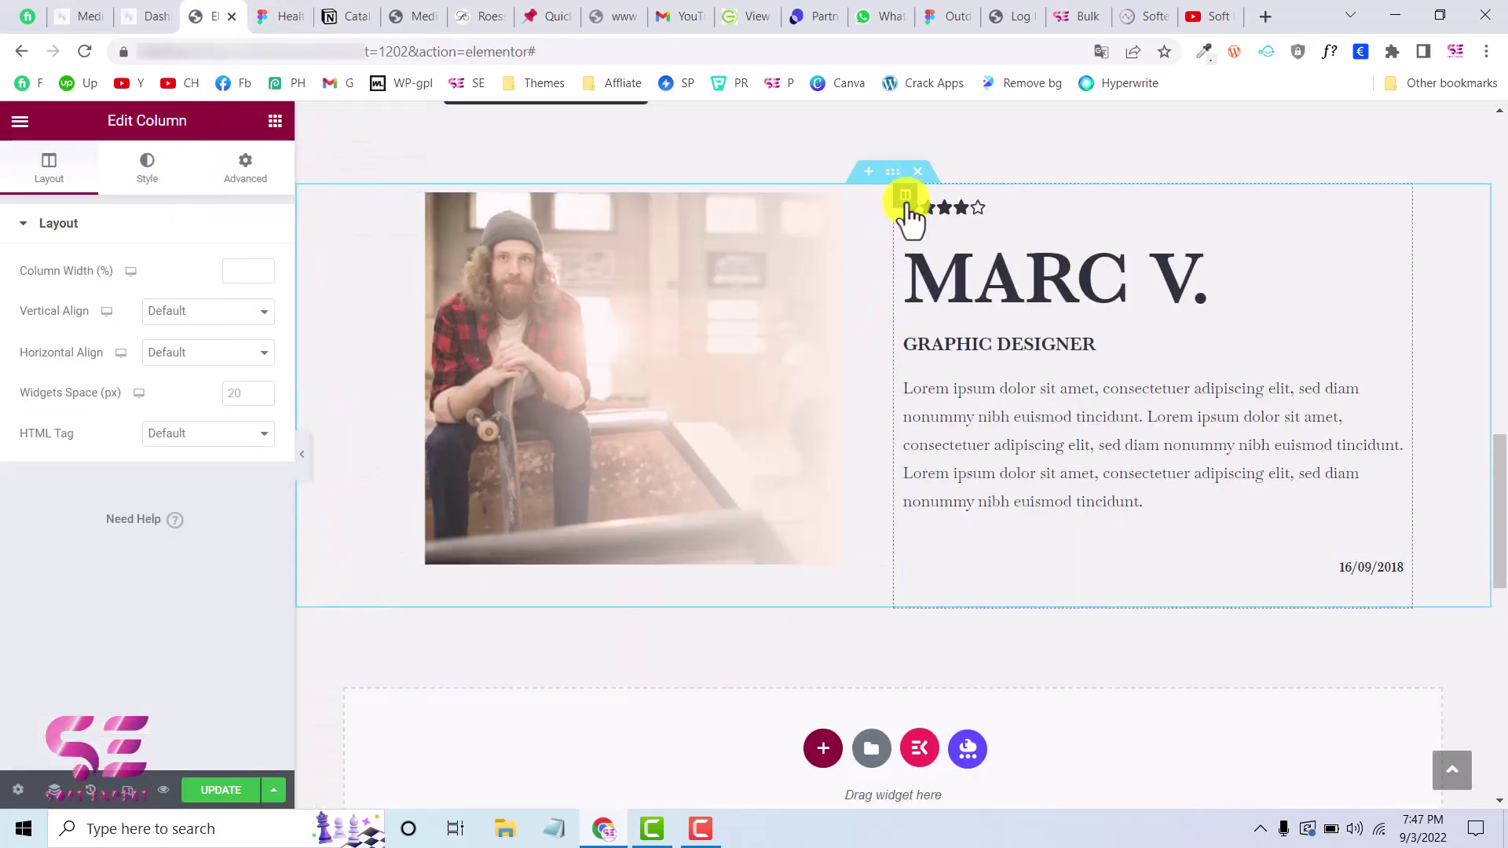
left_click(251, 185)
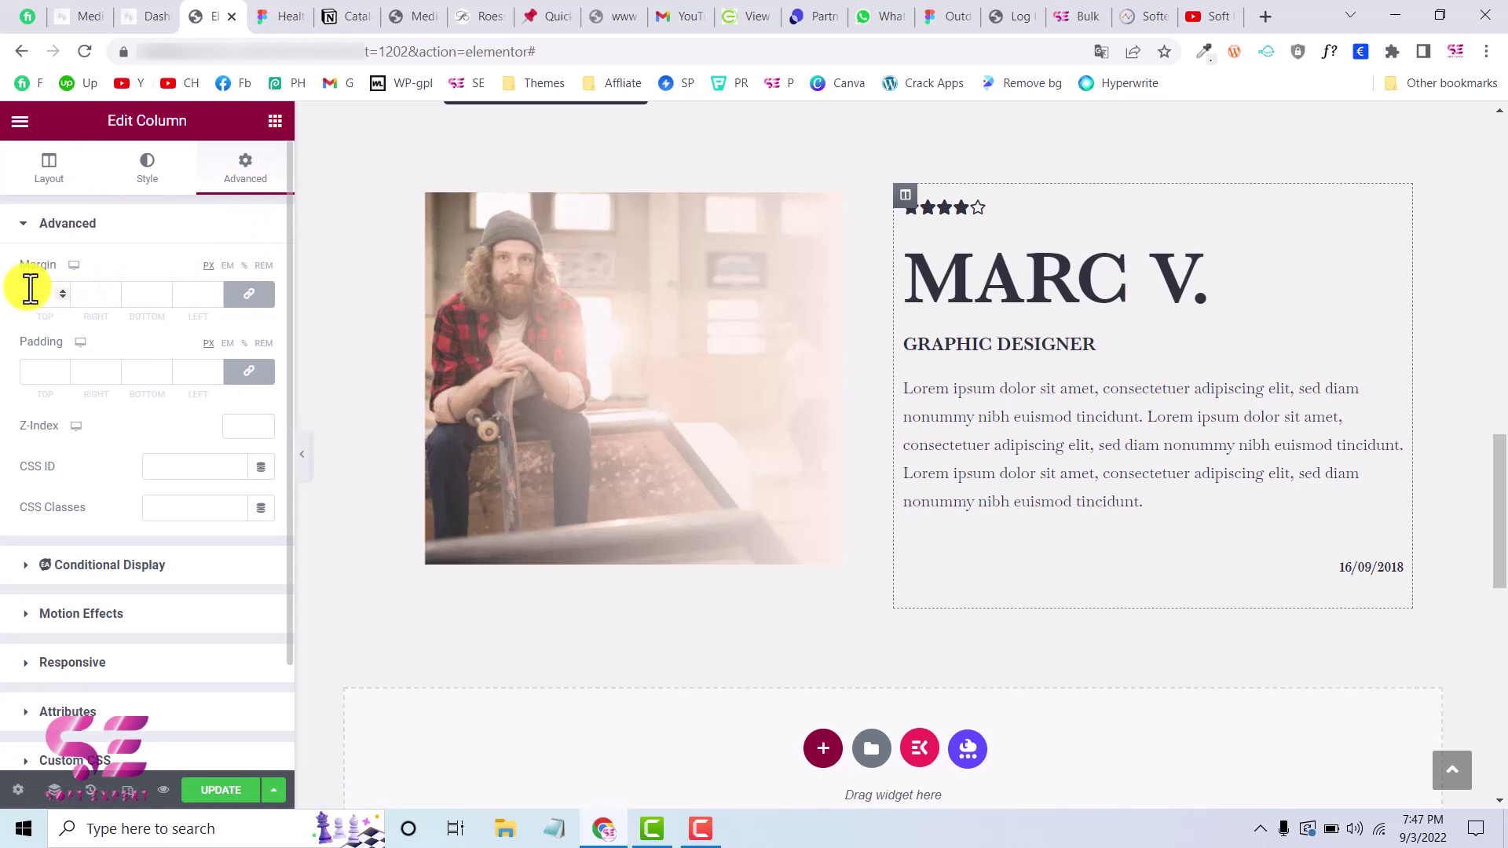
left_click(217, 298)
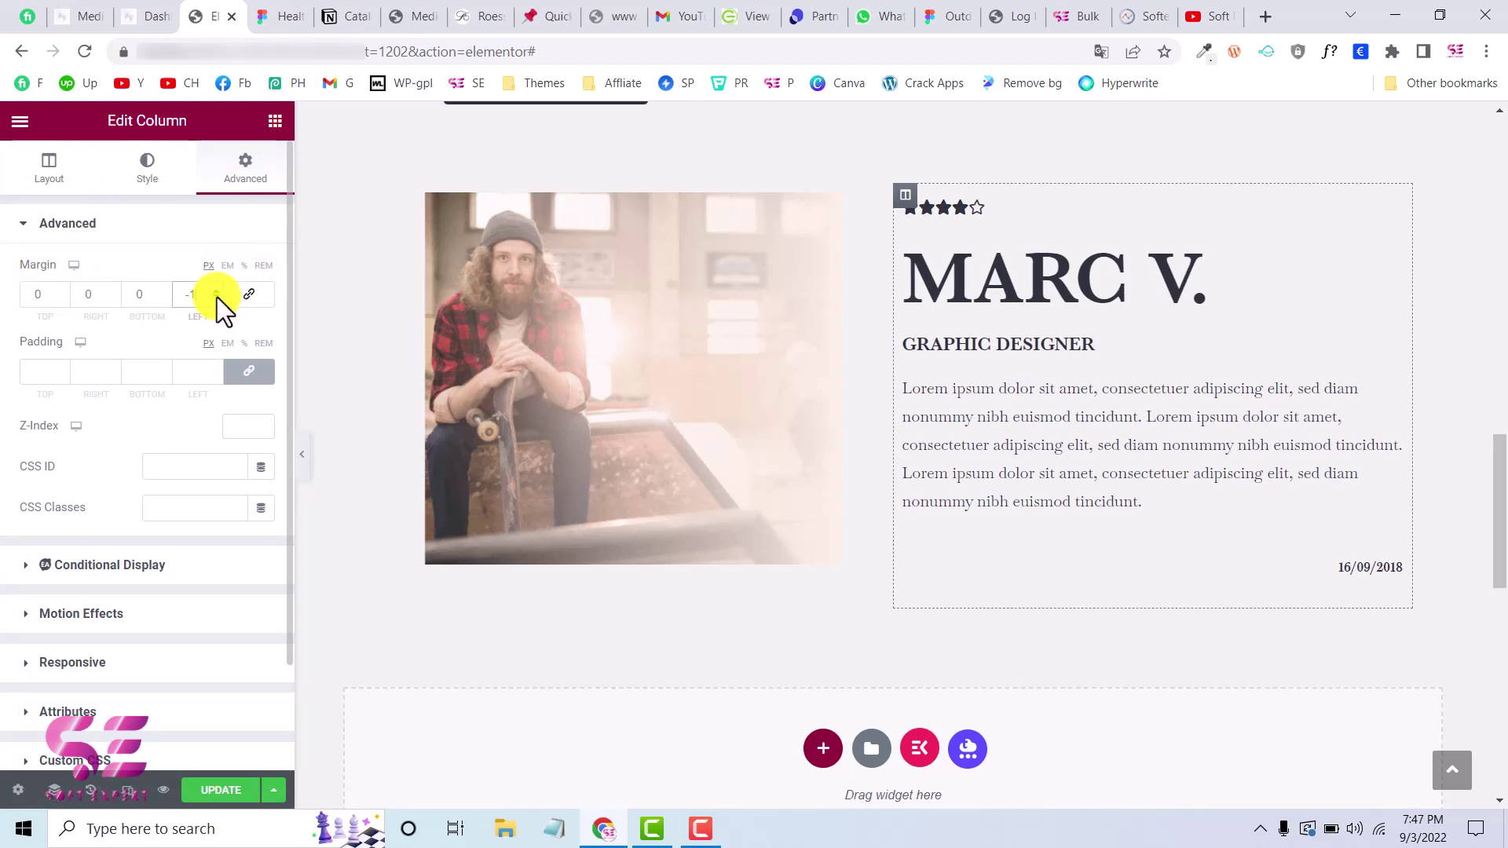
type("00")
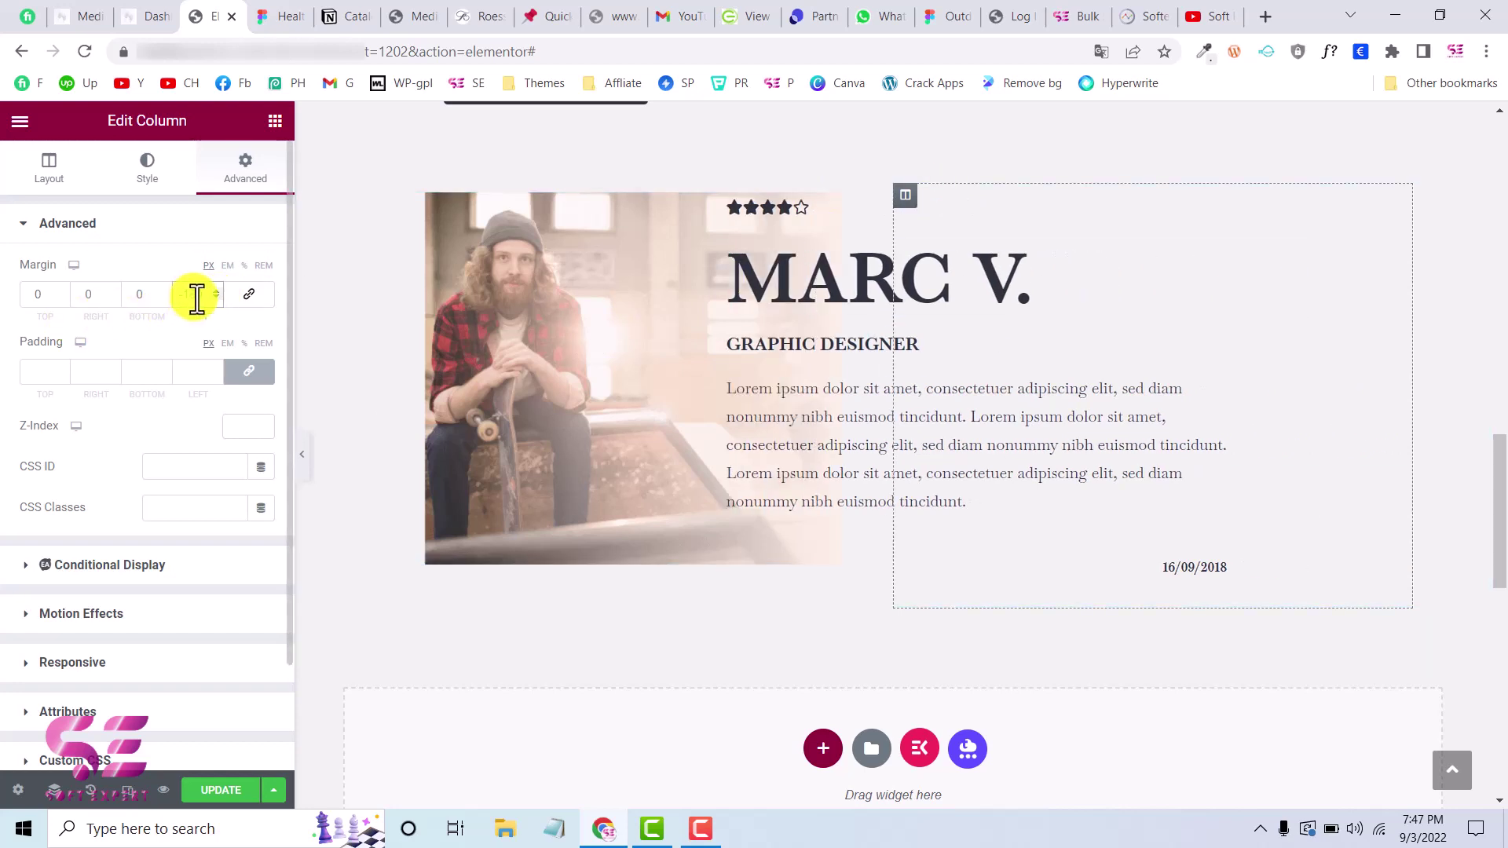
scroll(196, 296, "up", 5)
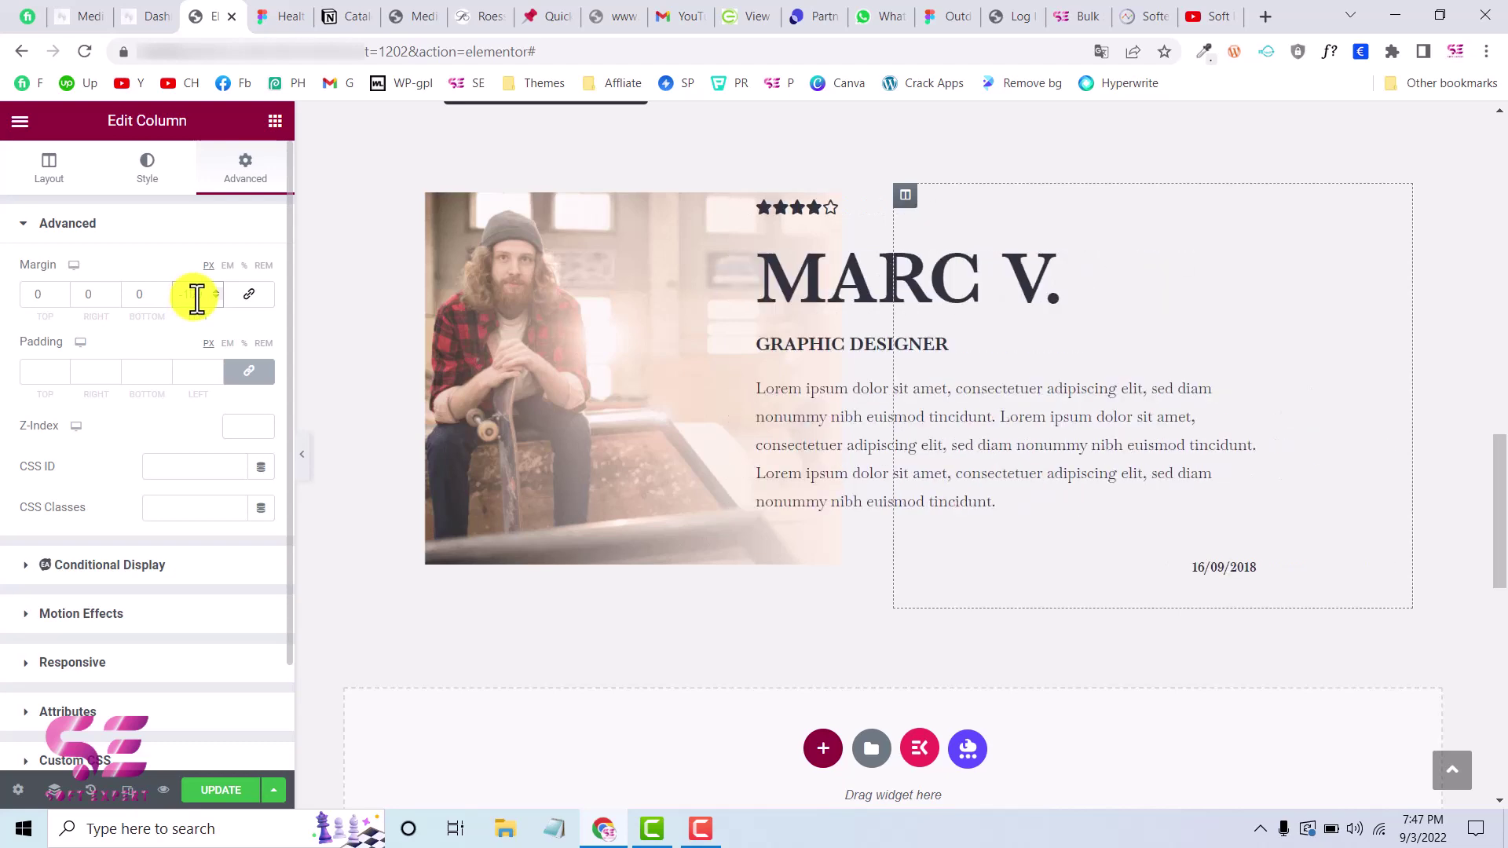
- Compare the text block's placement with the Figma design and set the text column's top margin to -100 px
left_click(289, 16)
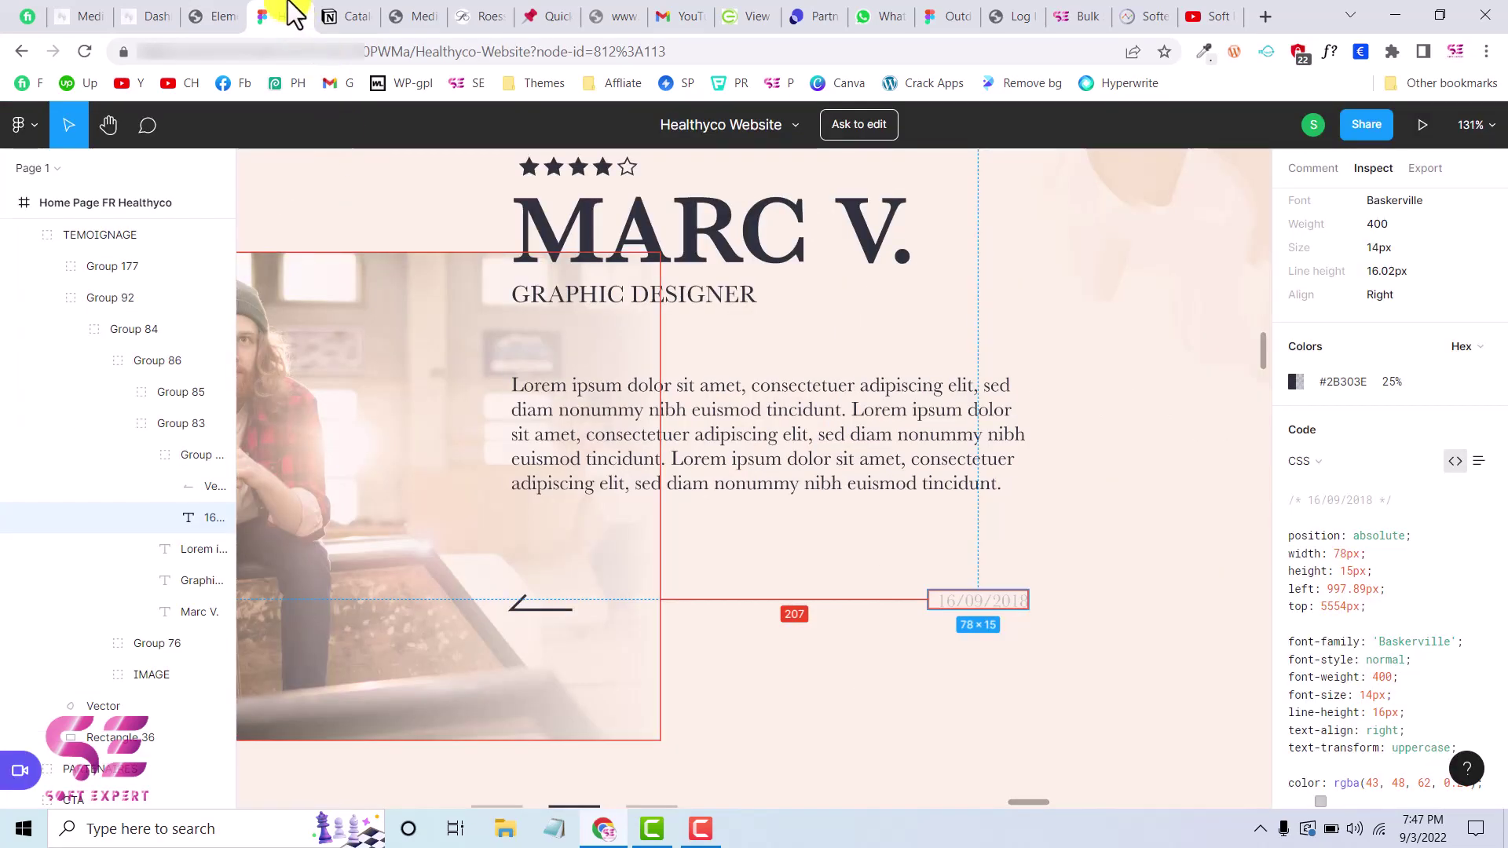
left_click(225, 14)
scroll(761, 252, "up", 1)
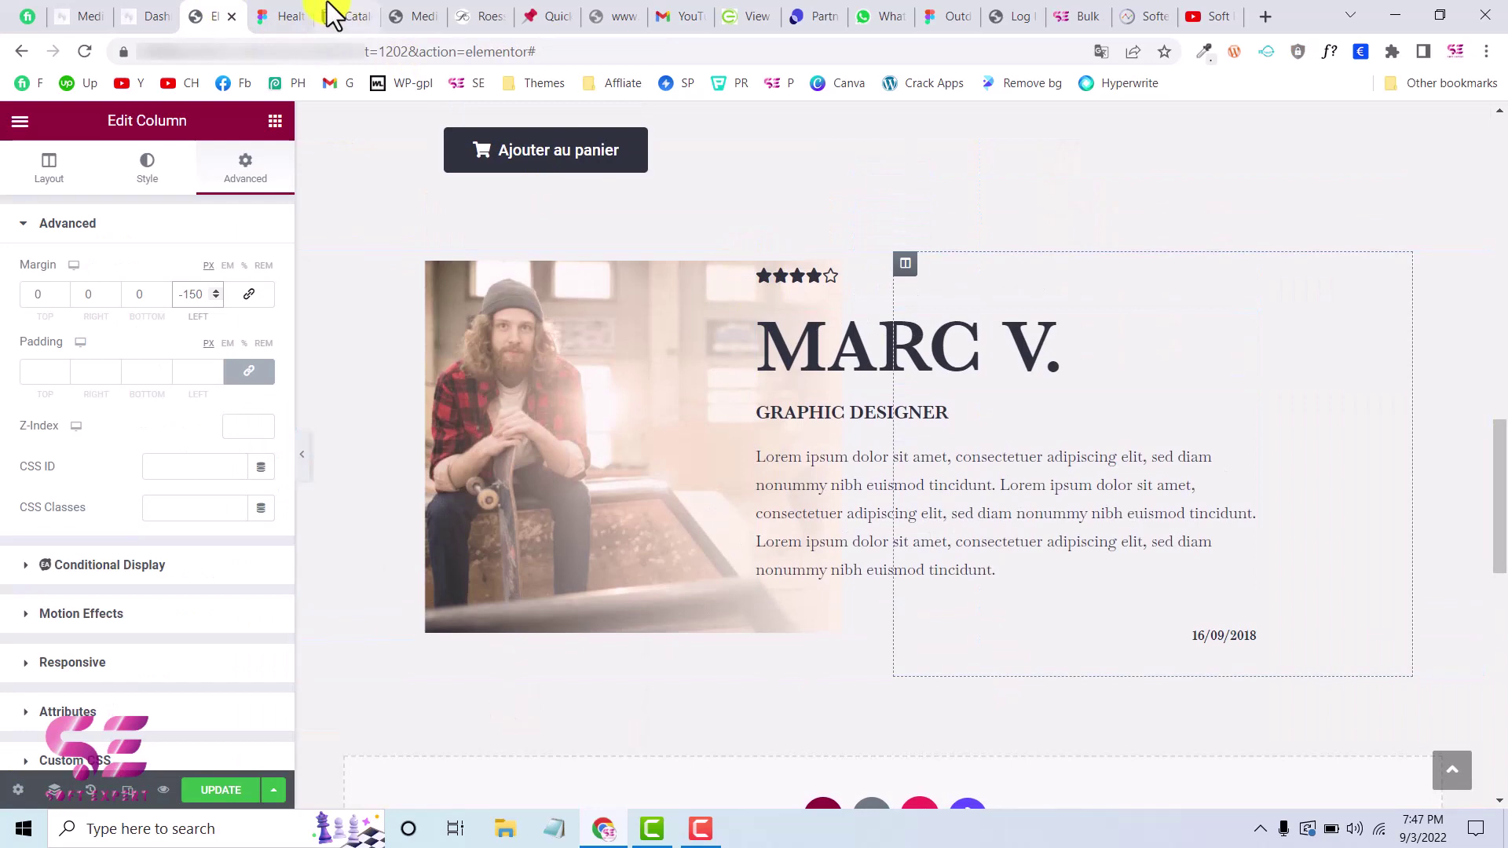
left_click(277, 16)
scroll(701, 431, "up", 2)
scroll(701, 431, "left", 2)
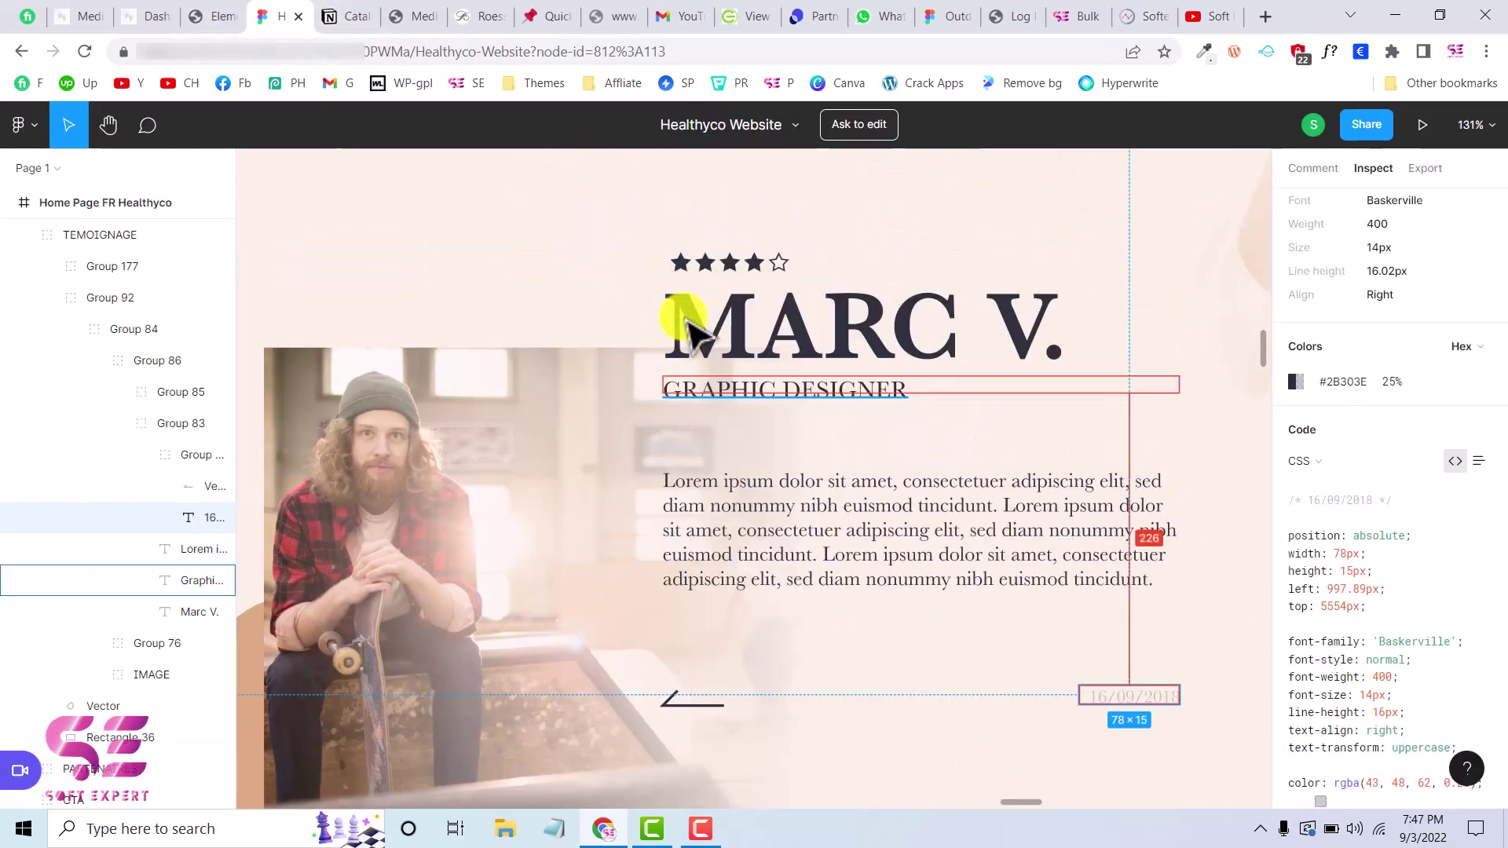
left_click(215, 13)
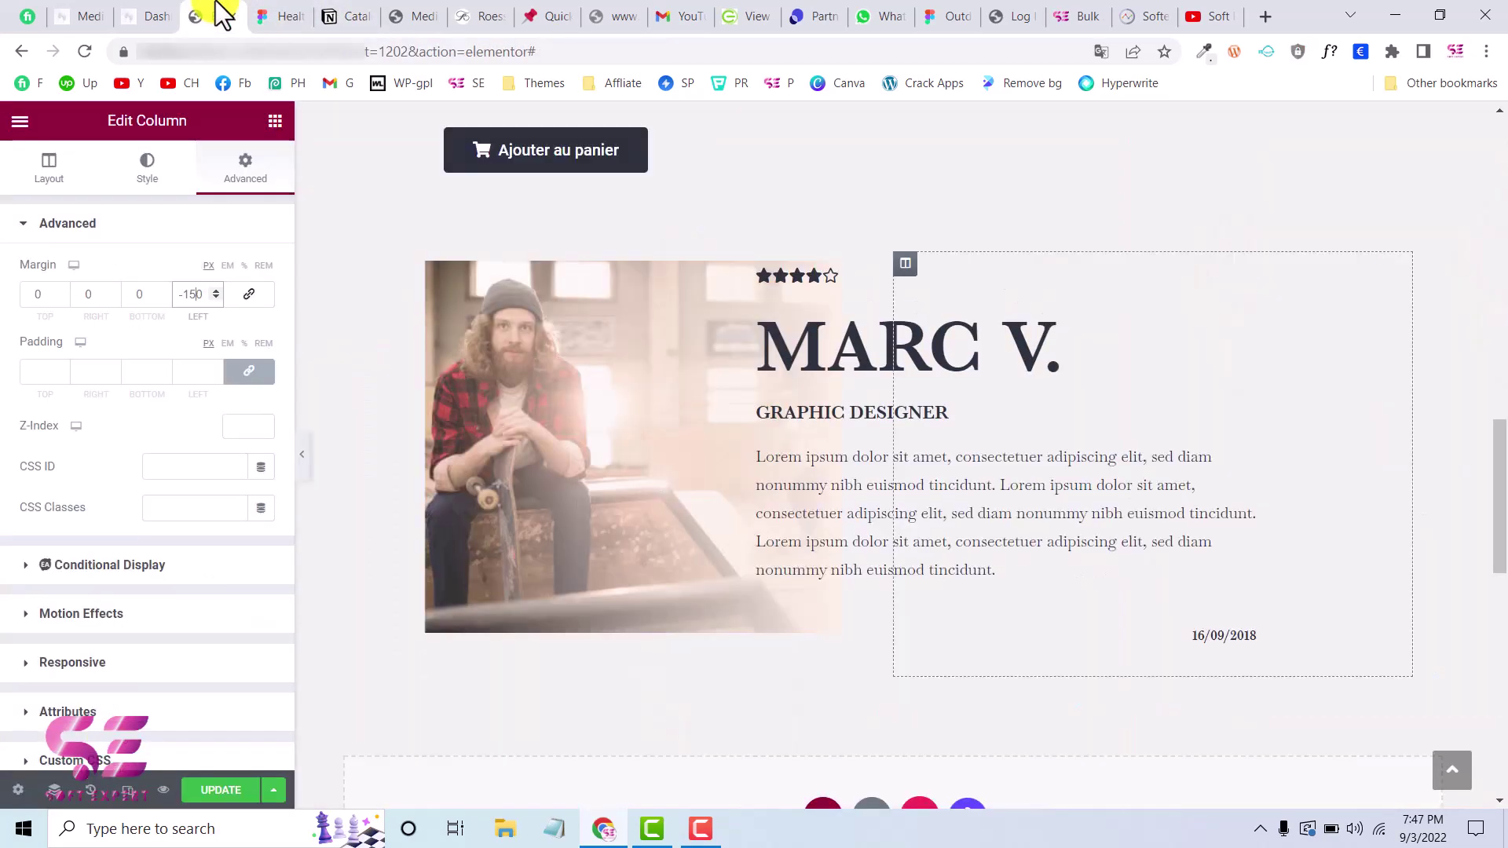
double_click(65, 302)
type("-100")
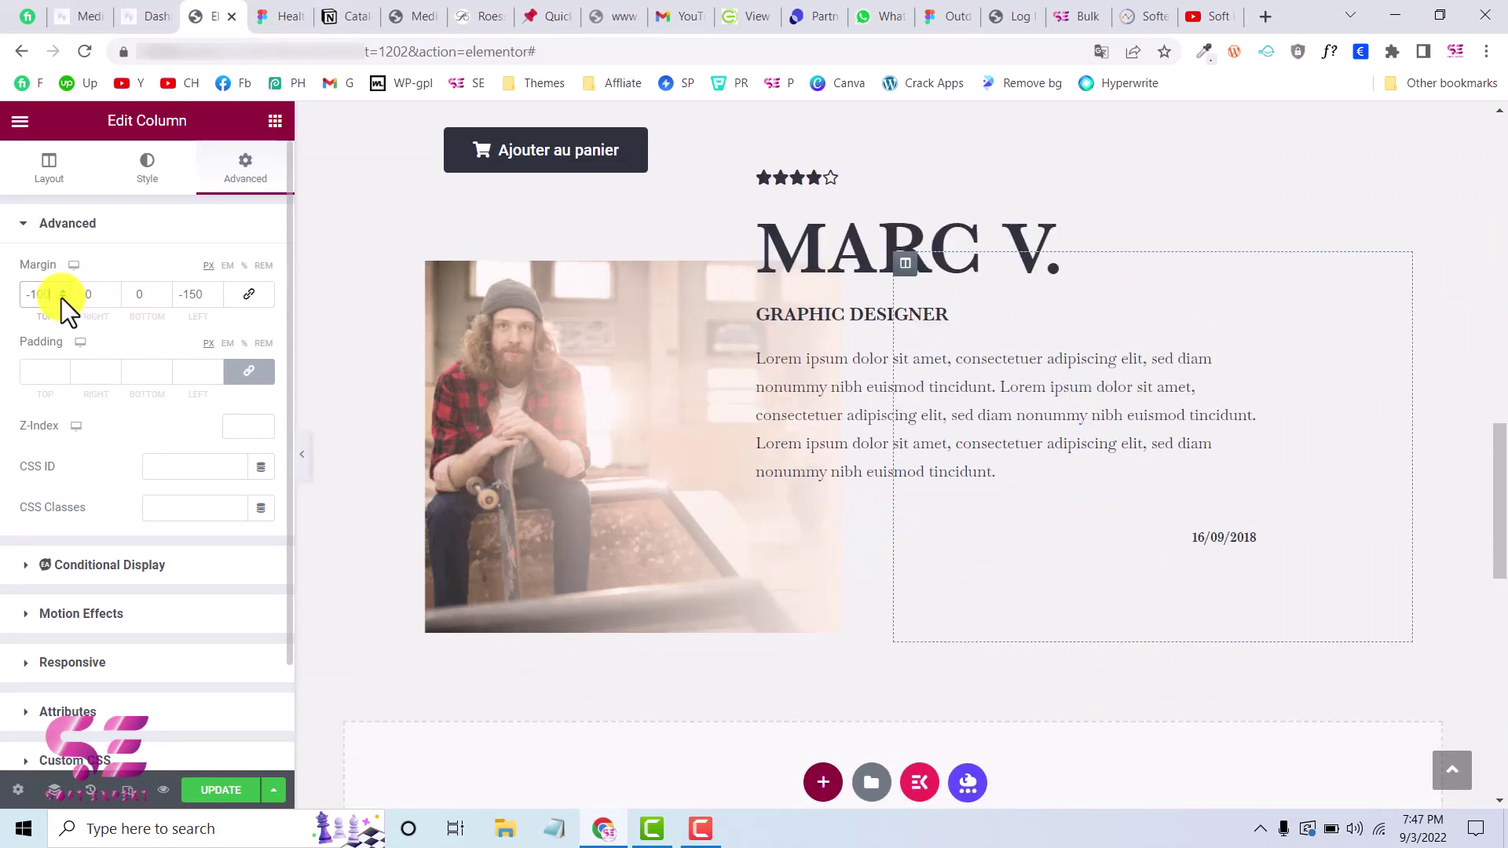
- Try a top margin of -60 px on the text column, return it to -100 px and review the layout
scroll(695, 336, "up", 1)
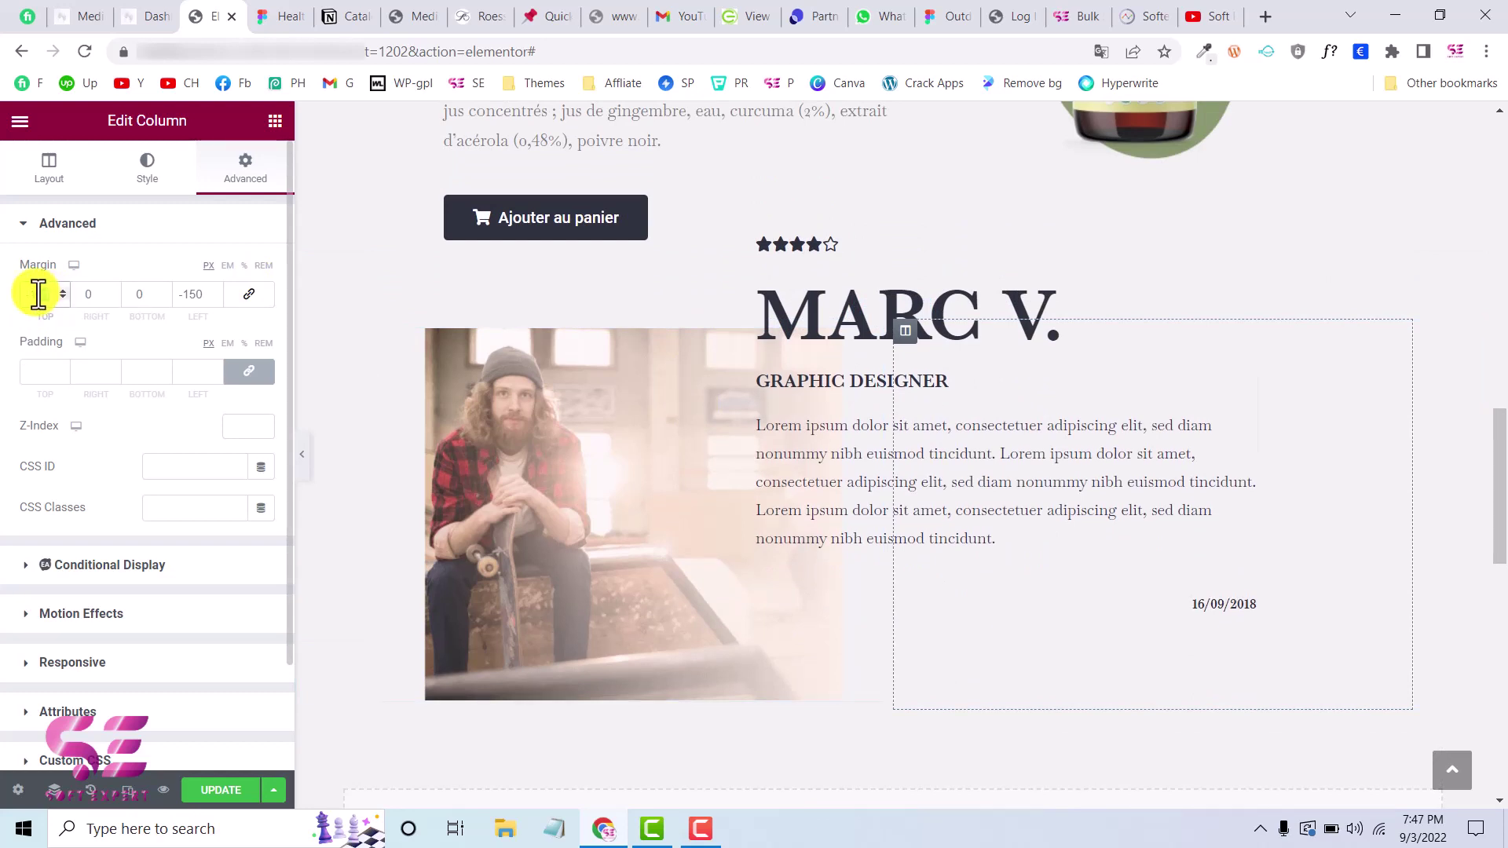
type("-60")
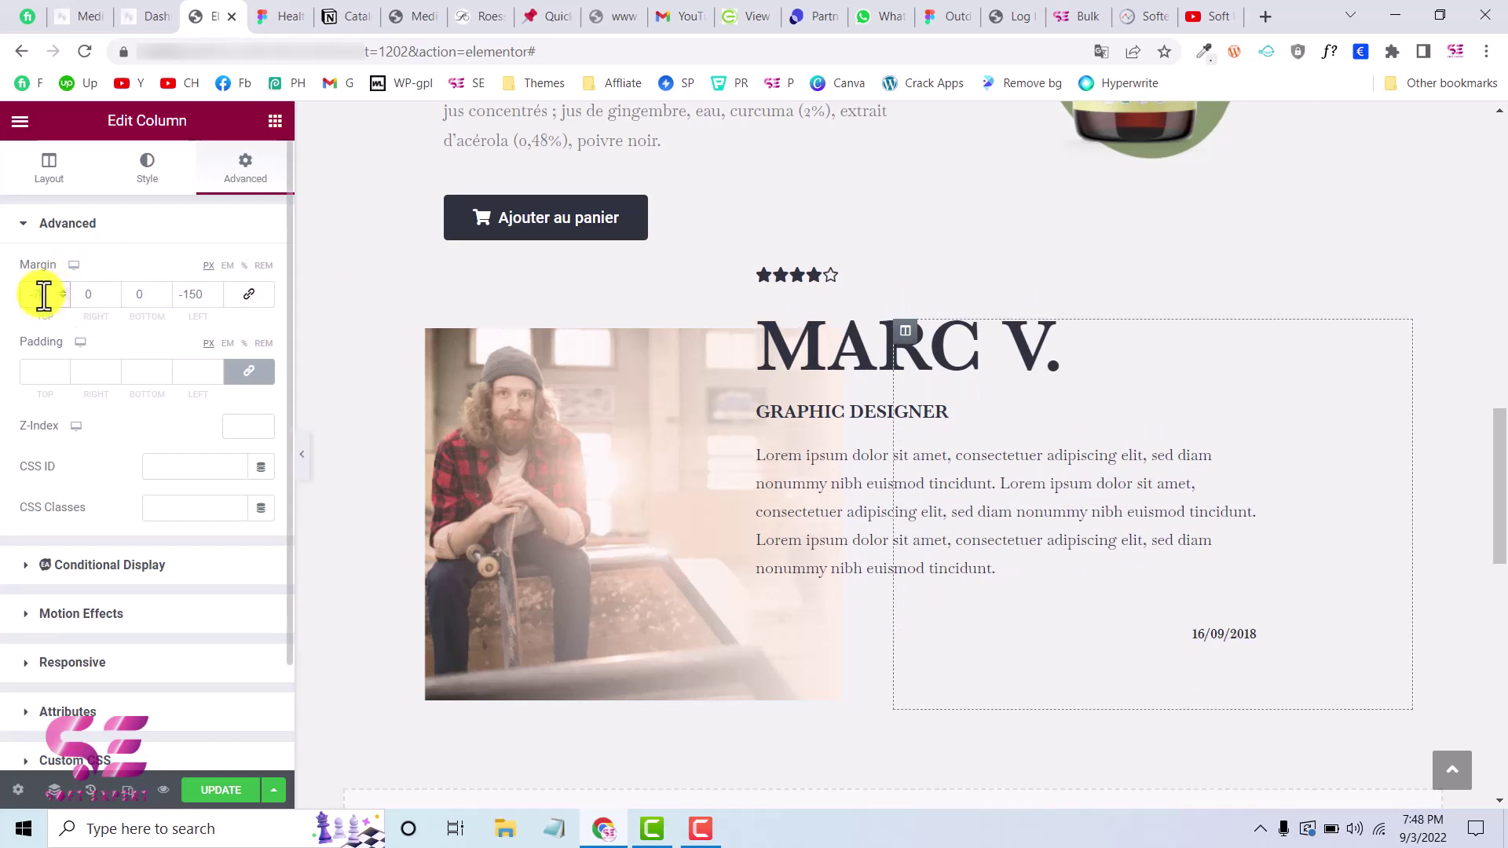
type("-100")
scroll(795, 438, "up", 2)
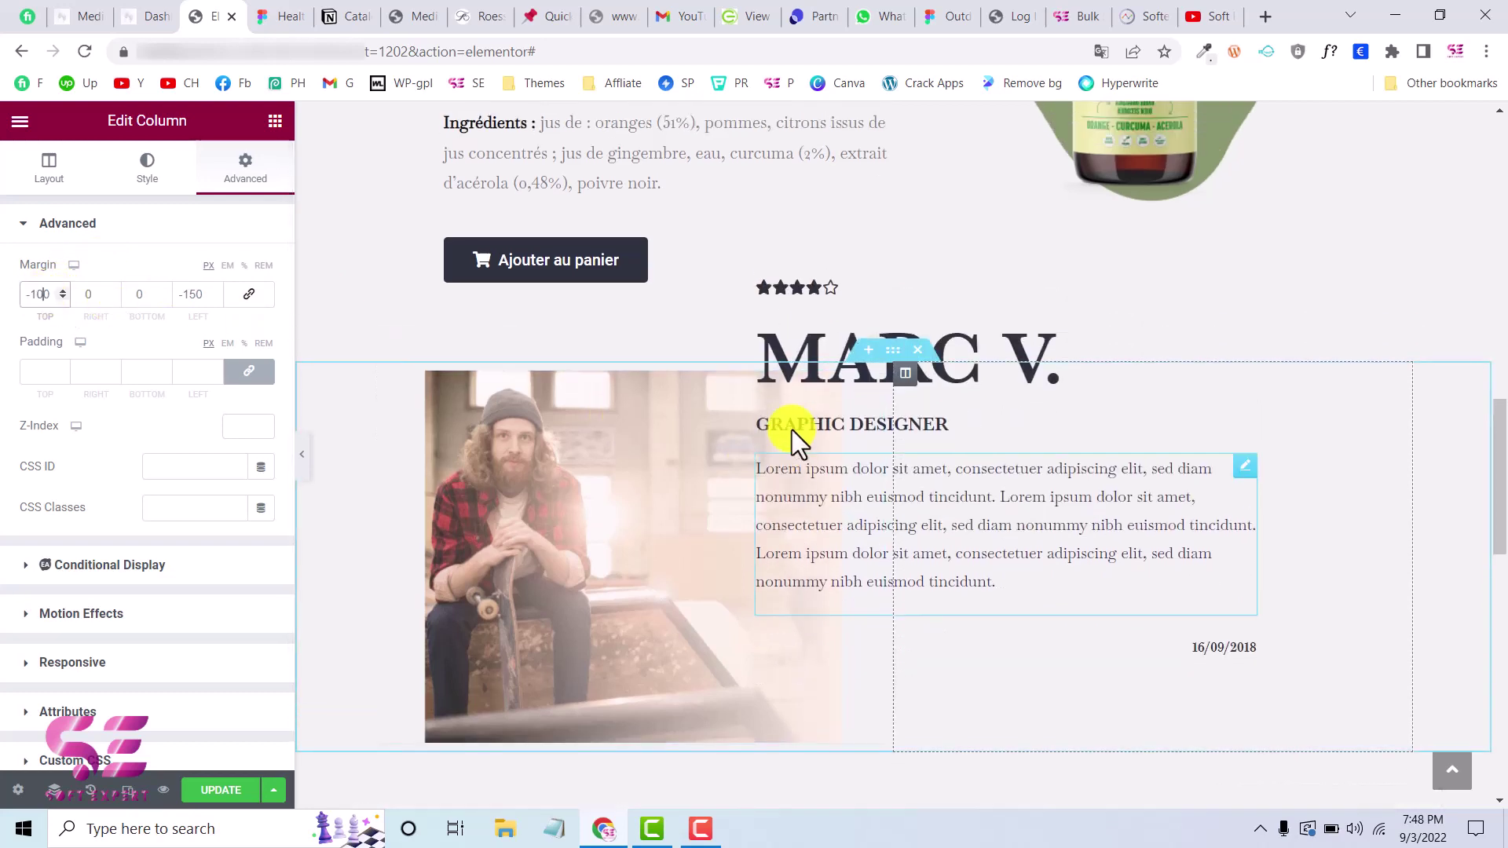
scroll(881, 503, "down", 1)
scroll(666, 499, "up", 1)
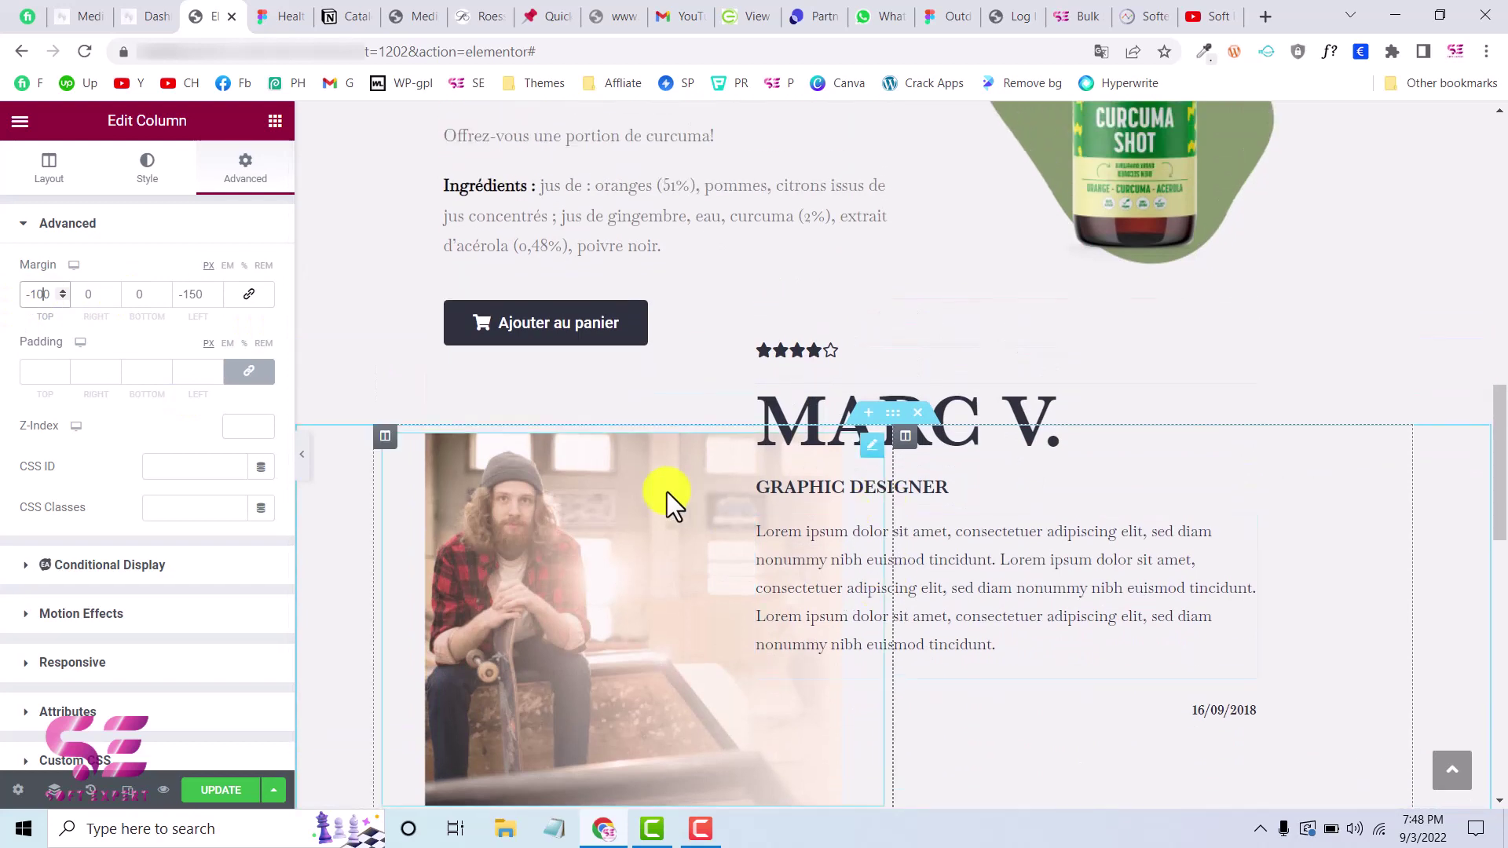
scroll(839, 495, "down", 1)
scroll(839, 495, "down", 1)
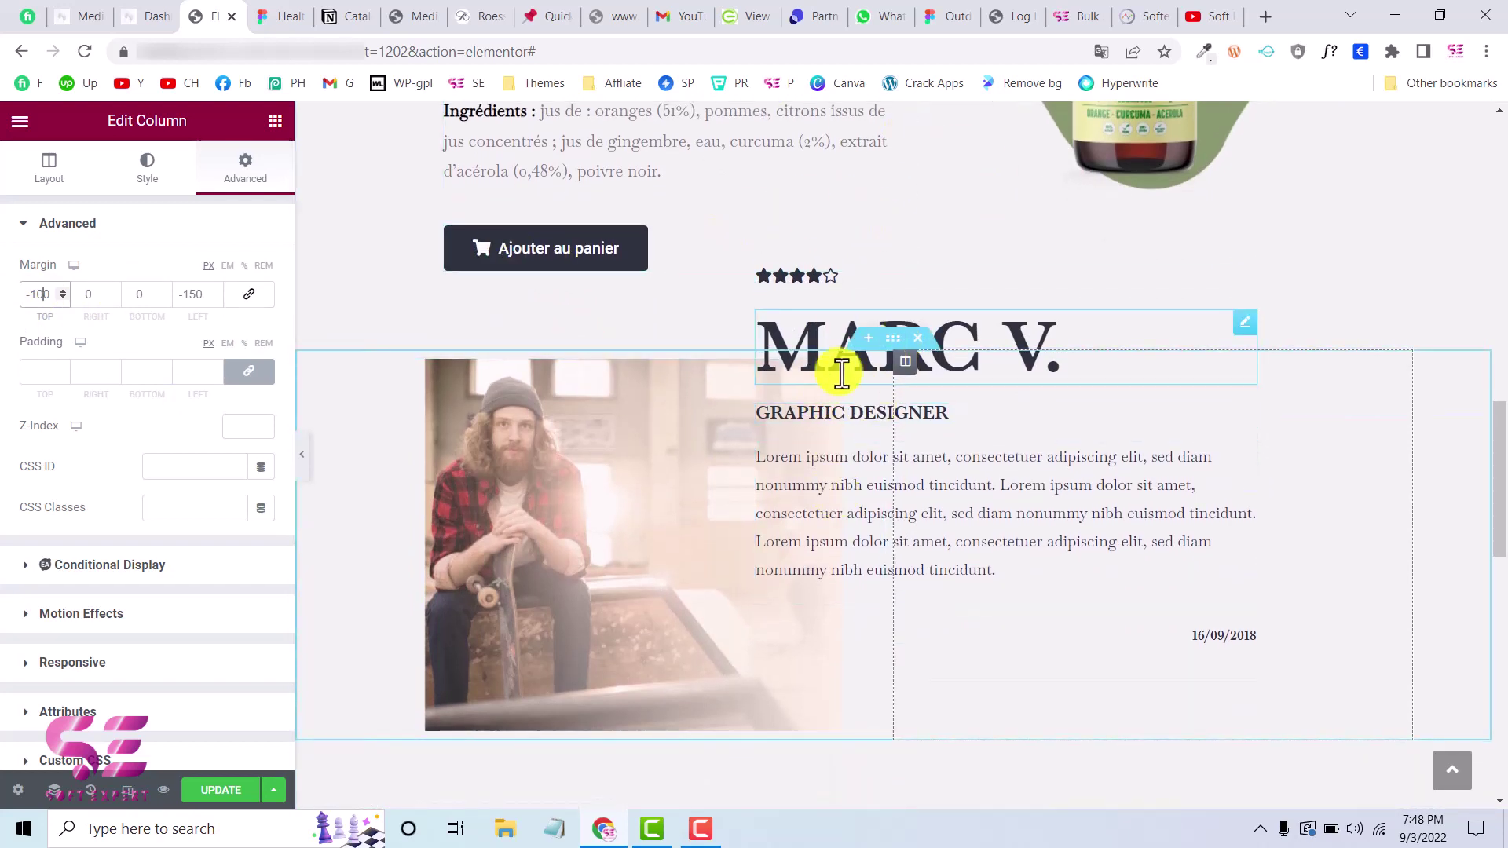
scroll(885, 361, "down", 1)
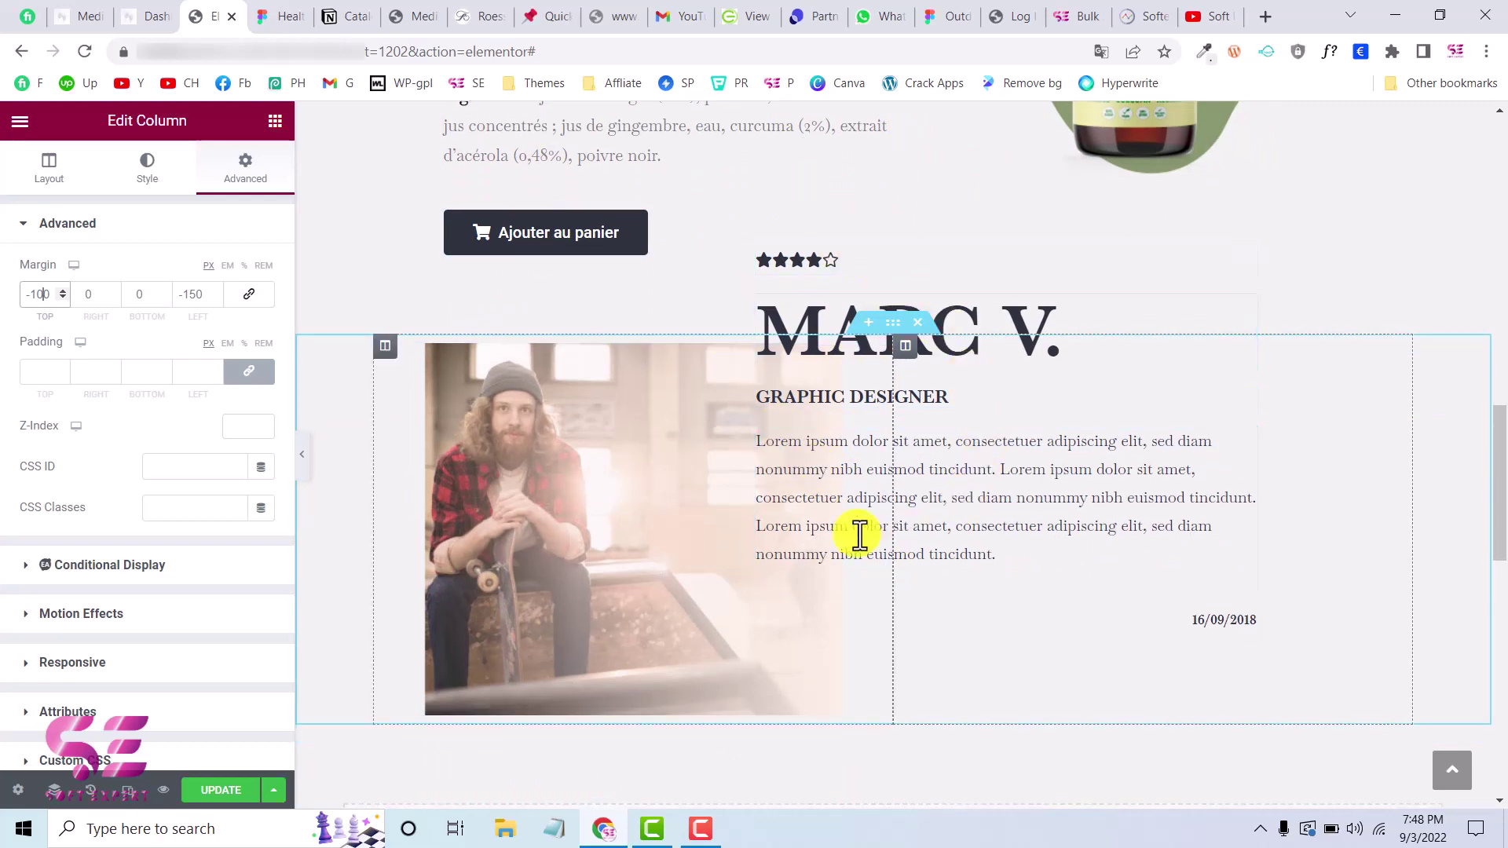
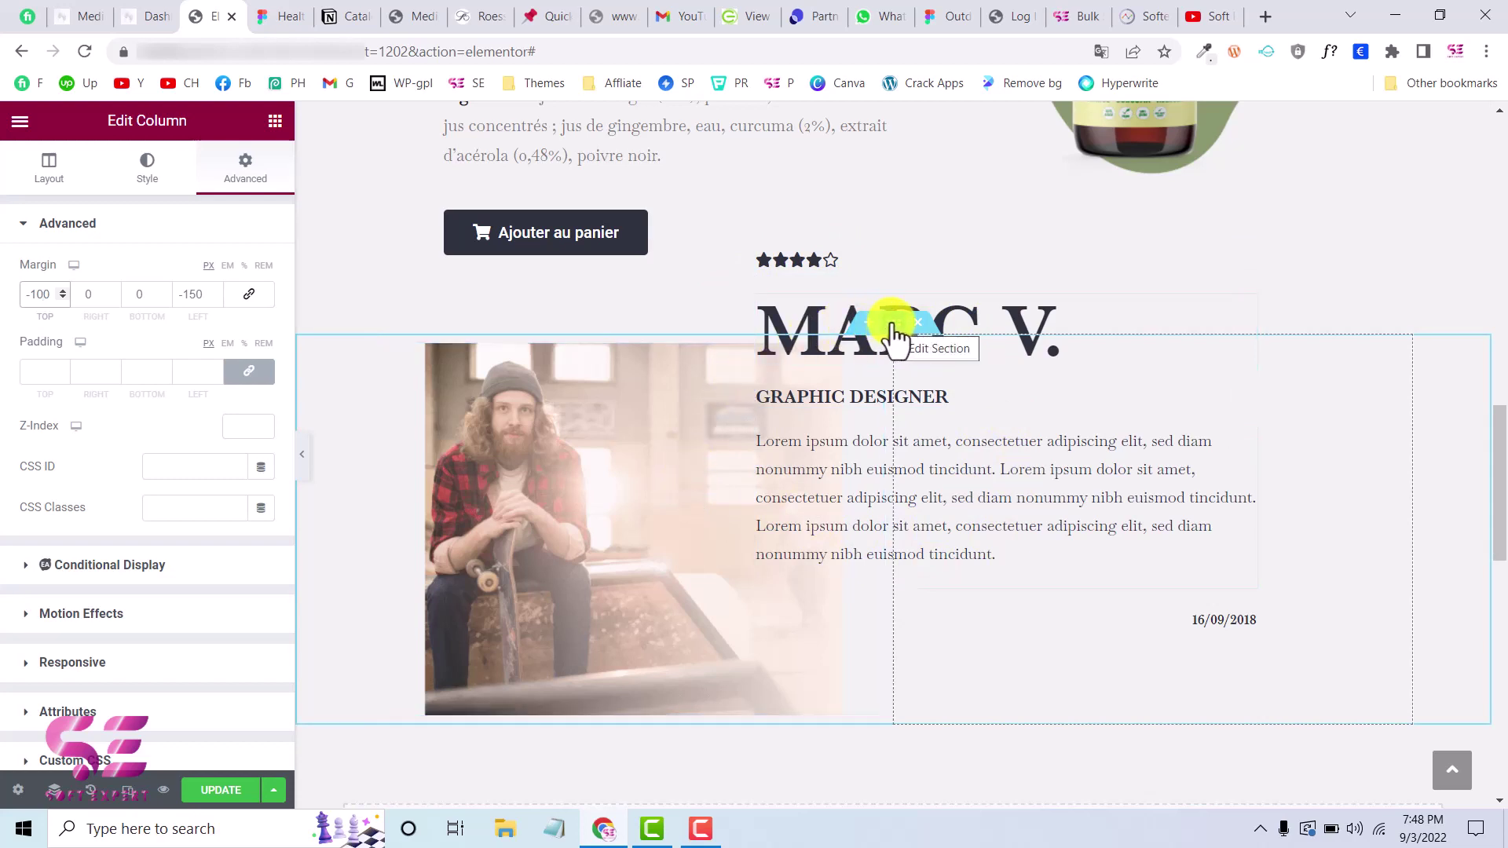
- Save the finished testimonial section to the library as a template named testimonial 1
right_click(895, 333)
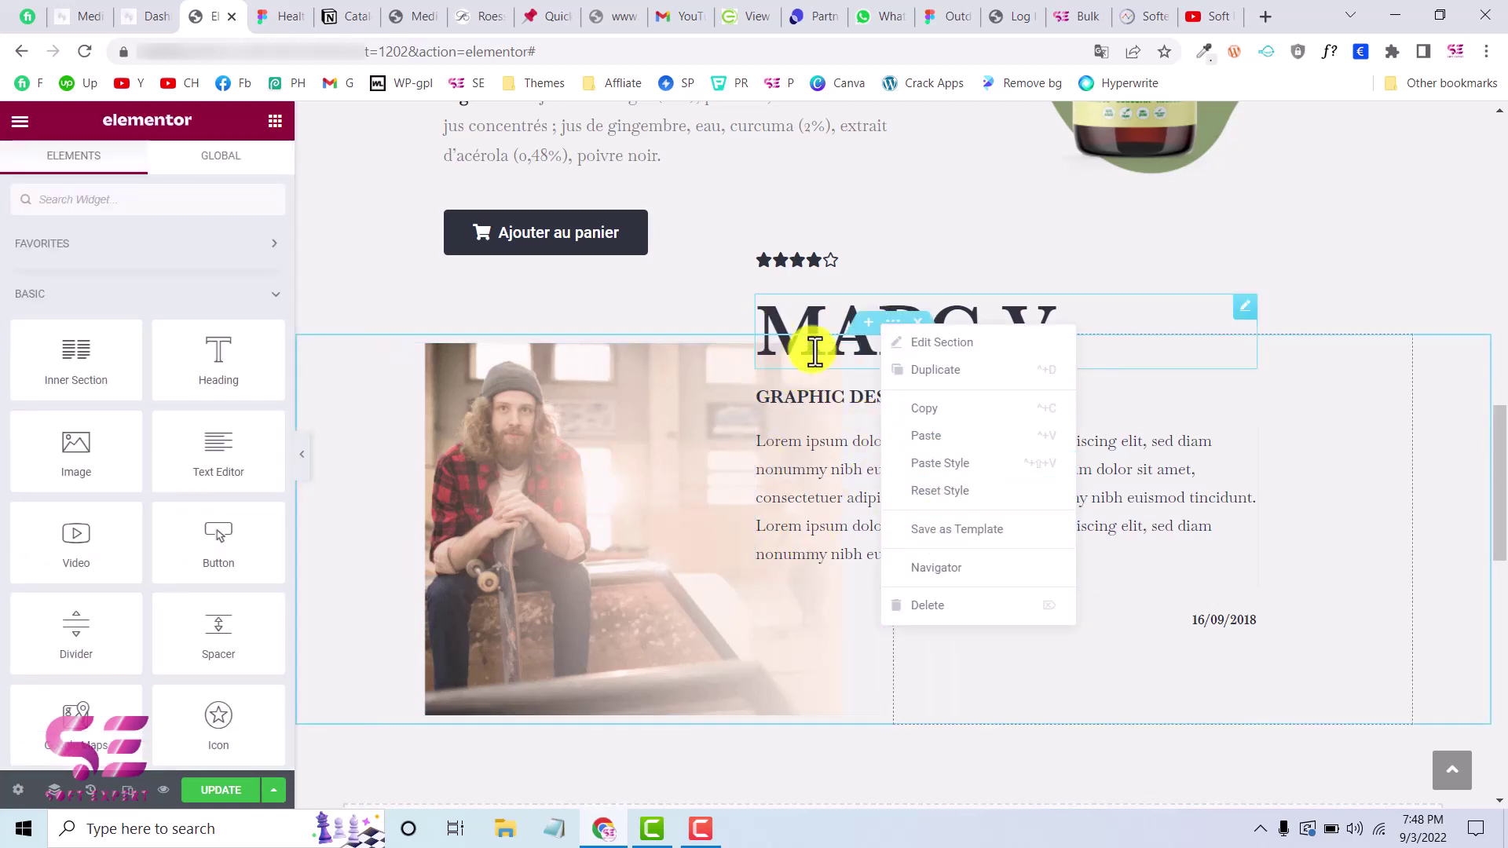
left_click(945, 531)
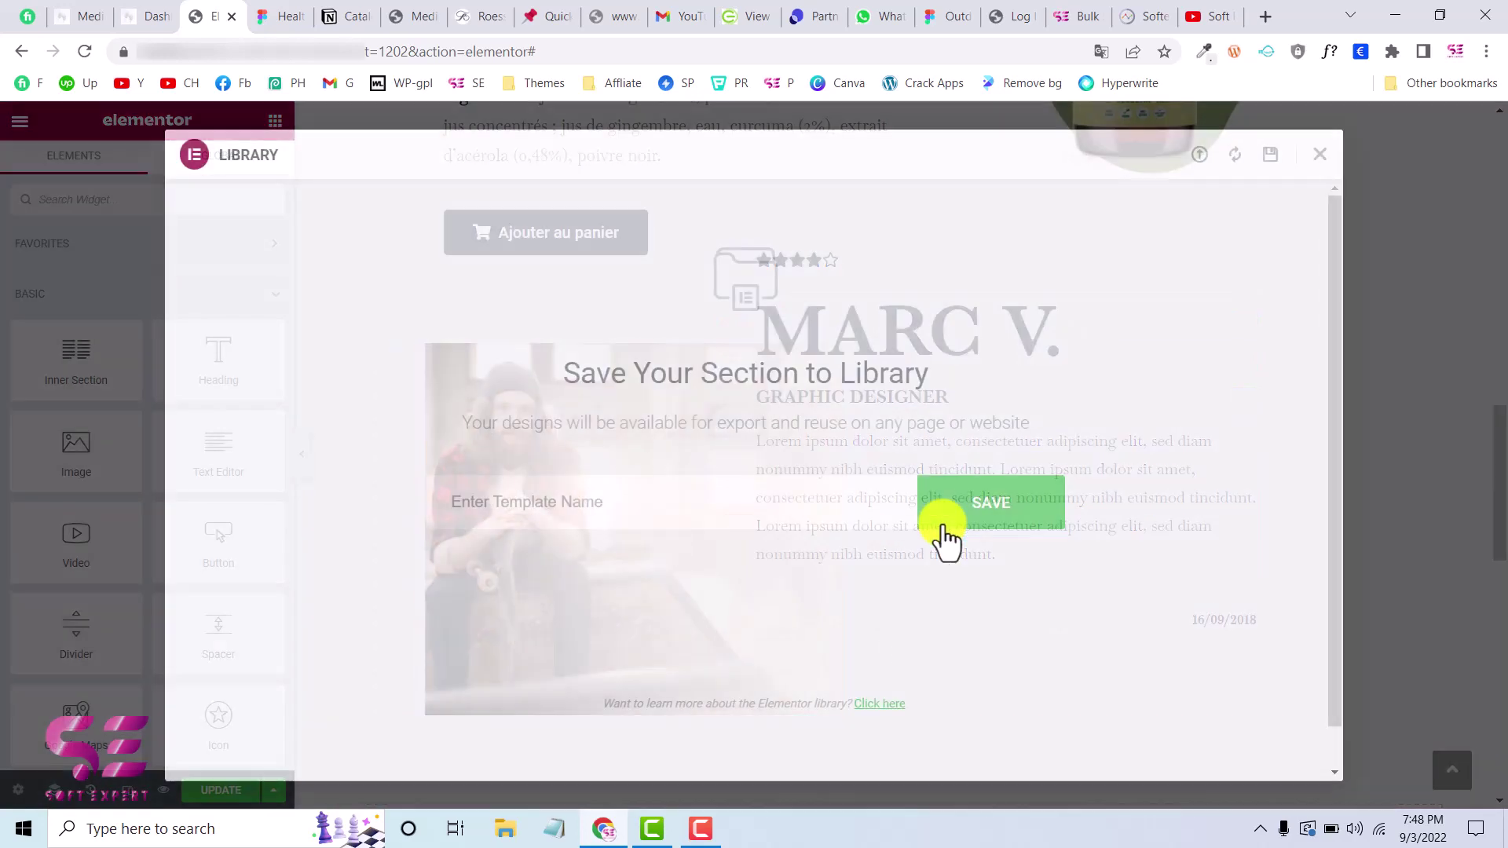
type("tes")
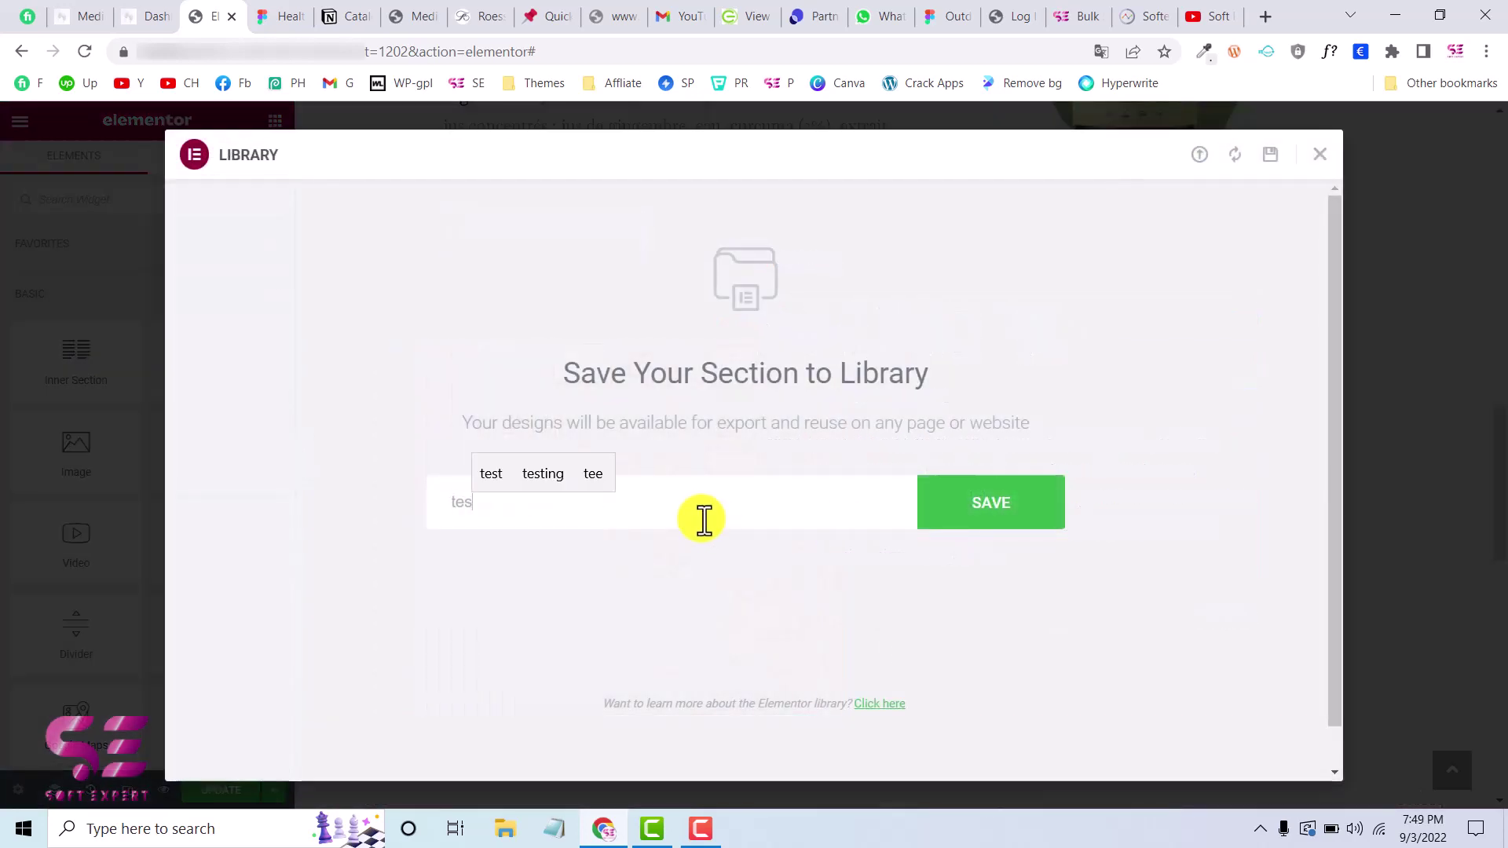
type("timo")
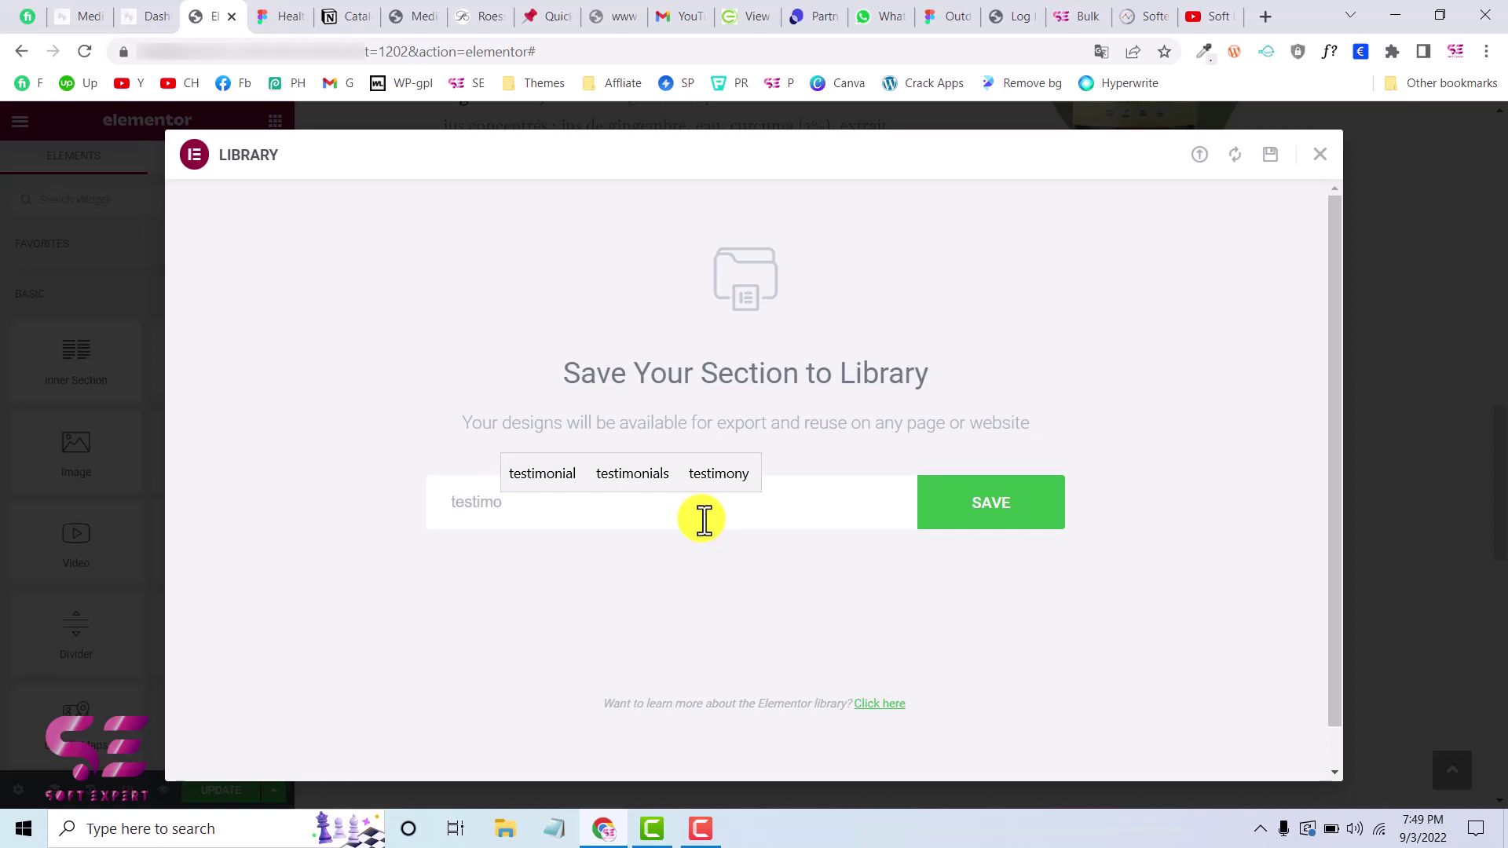
left_click(572, 475)
type("1")
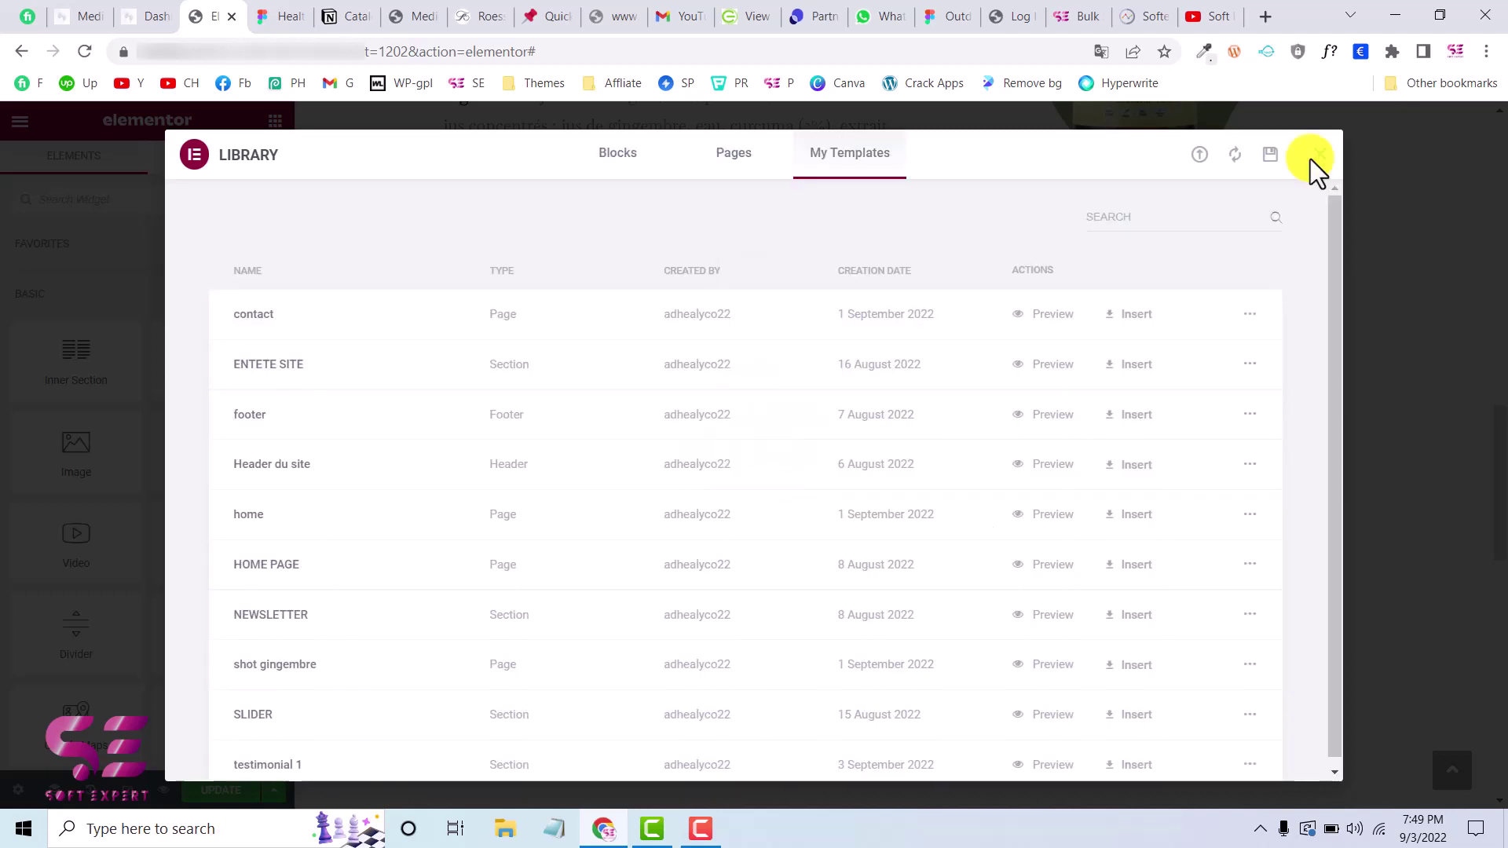
left_click(1317, 157)
- Upload image (23).png and image (24).png from Downloads and replace the testimonial photo with the woman's portrait, image (24).png
left_click(628, 510)
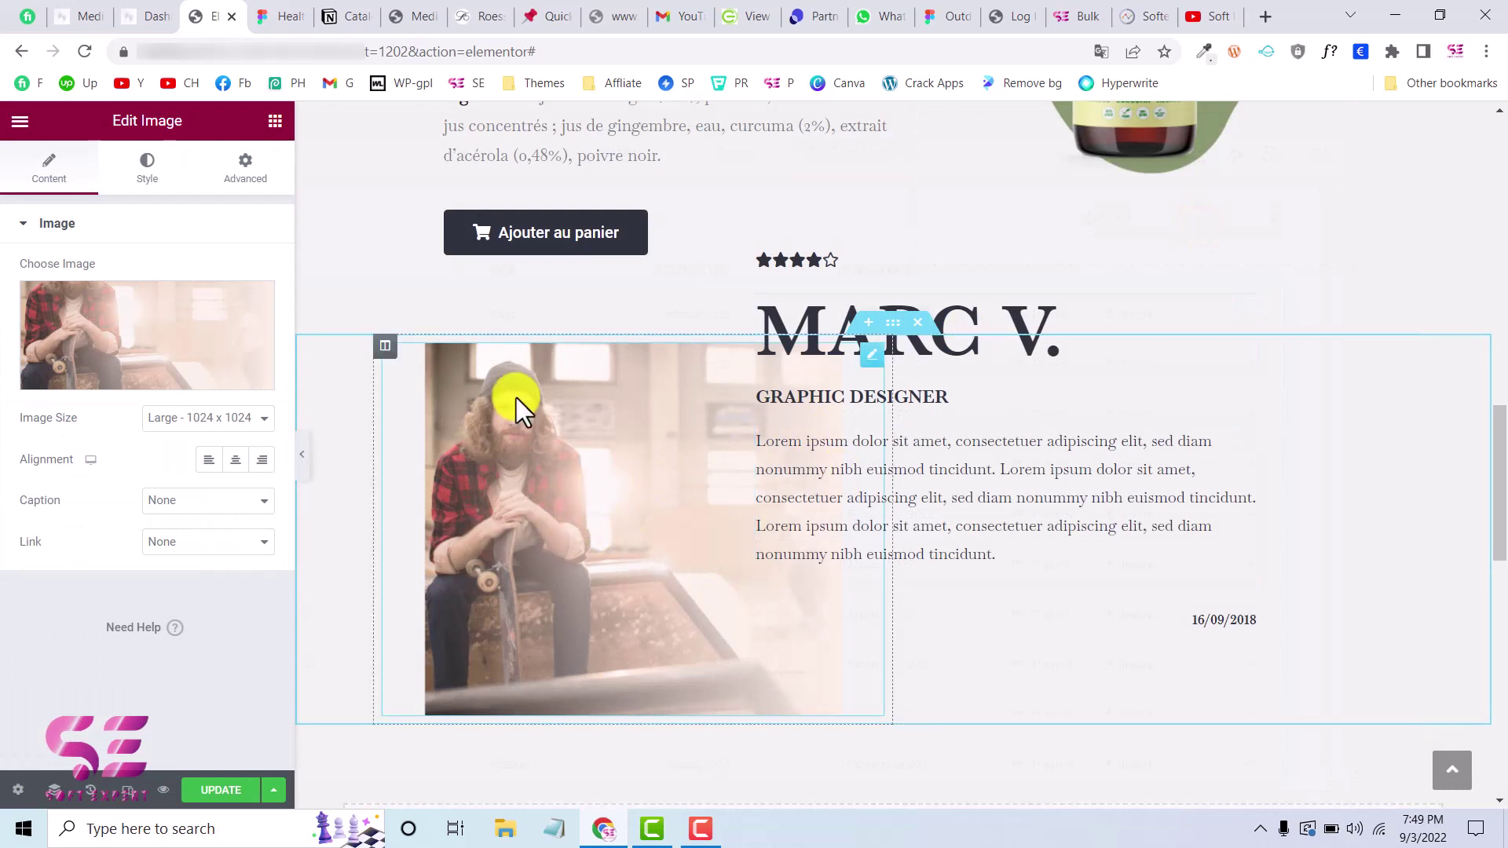
left_click(91, 340)
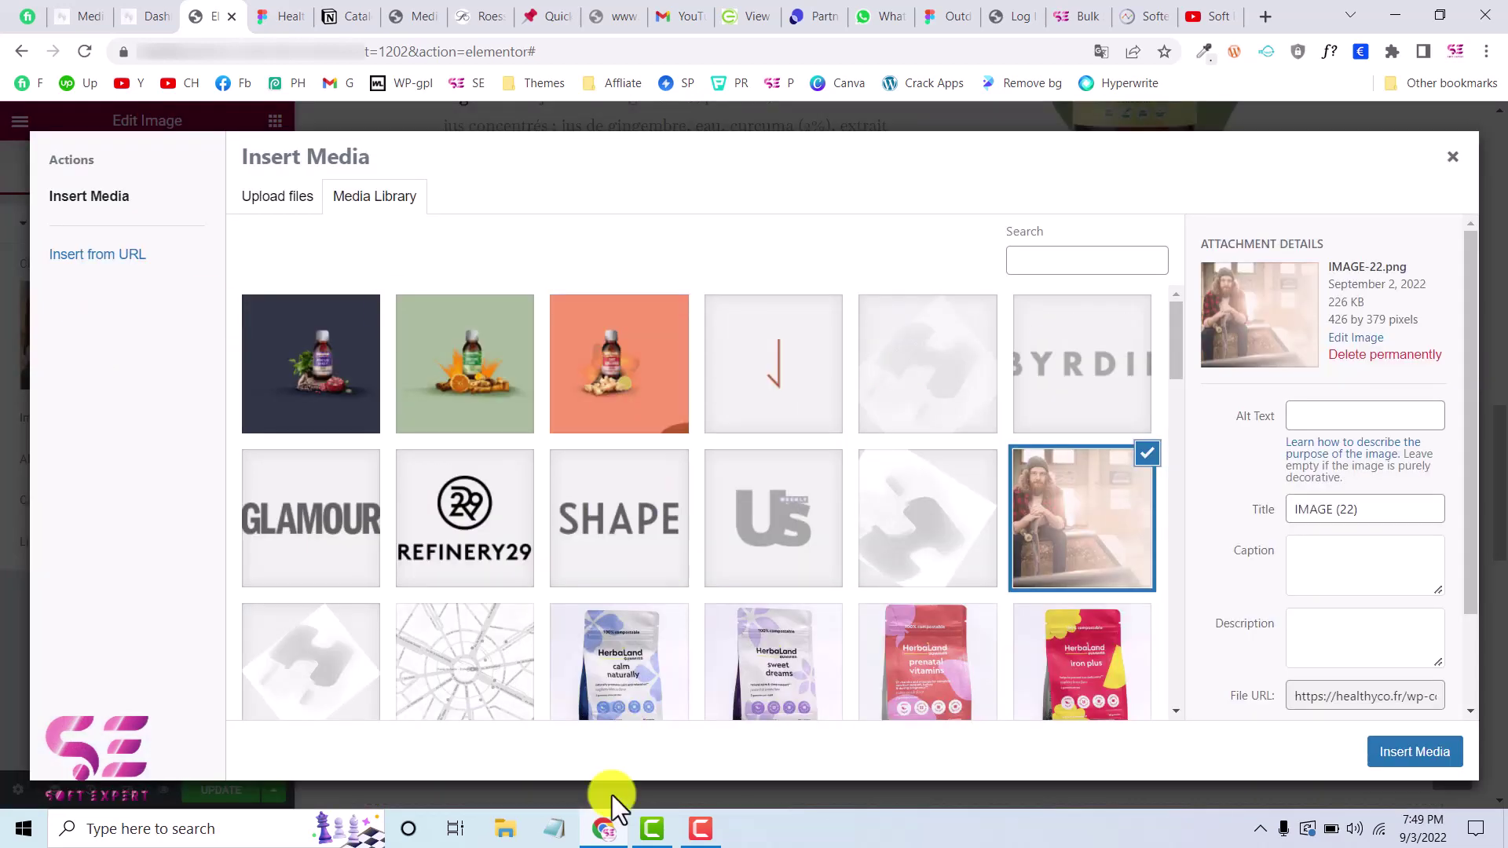
left_click(507, 831)
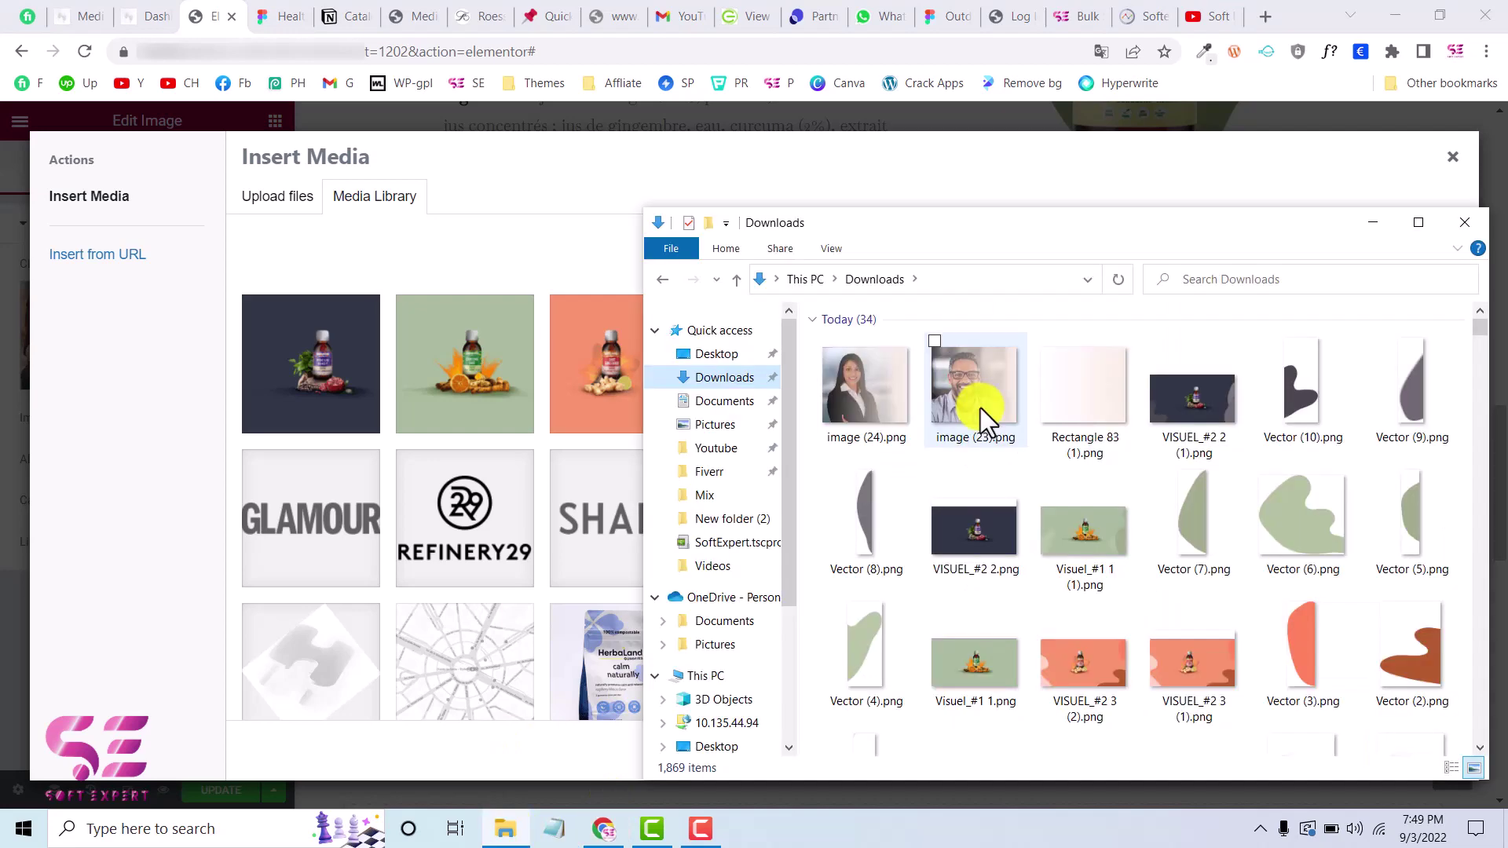
left_click(980, 408)
left_click(858, 413, "ctrl")
left_click_drag(876, 384, 487, 456)
left_click(1410, 752)
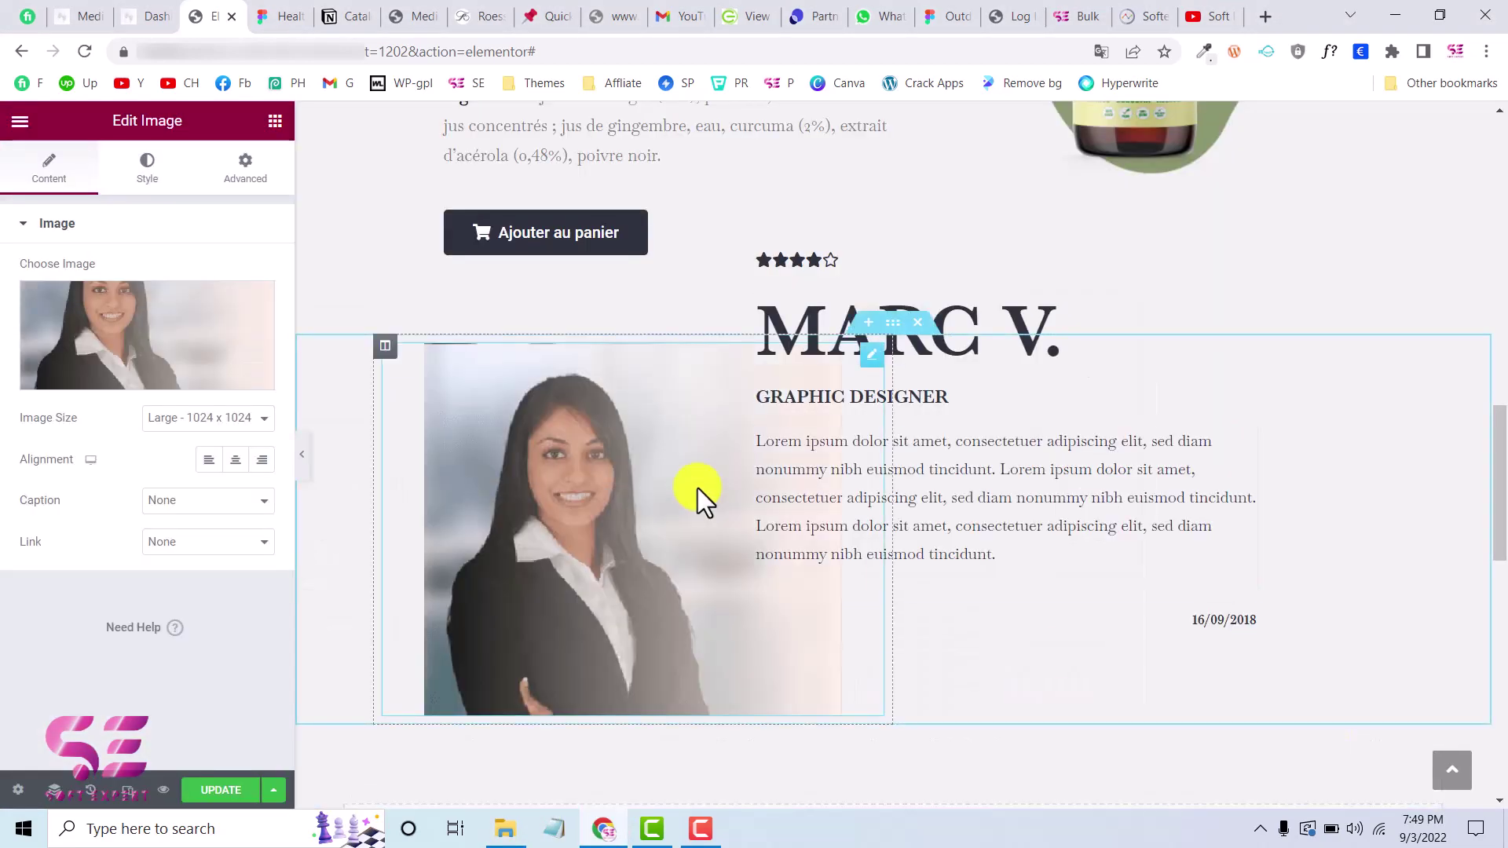
- Save the section with the woman's portrait to the library as a template named testimonial 2
left_click(816, 356)
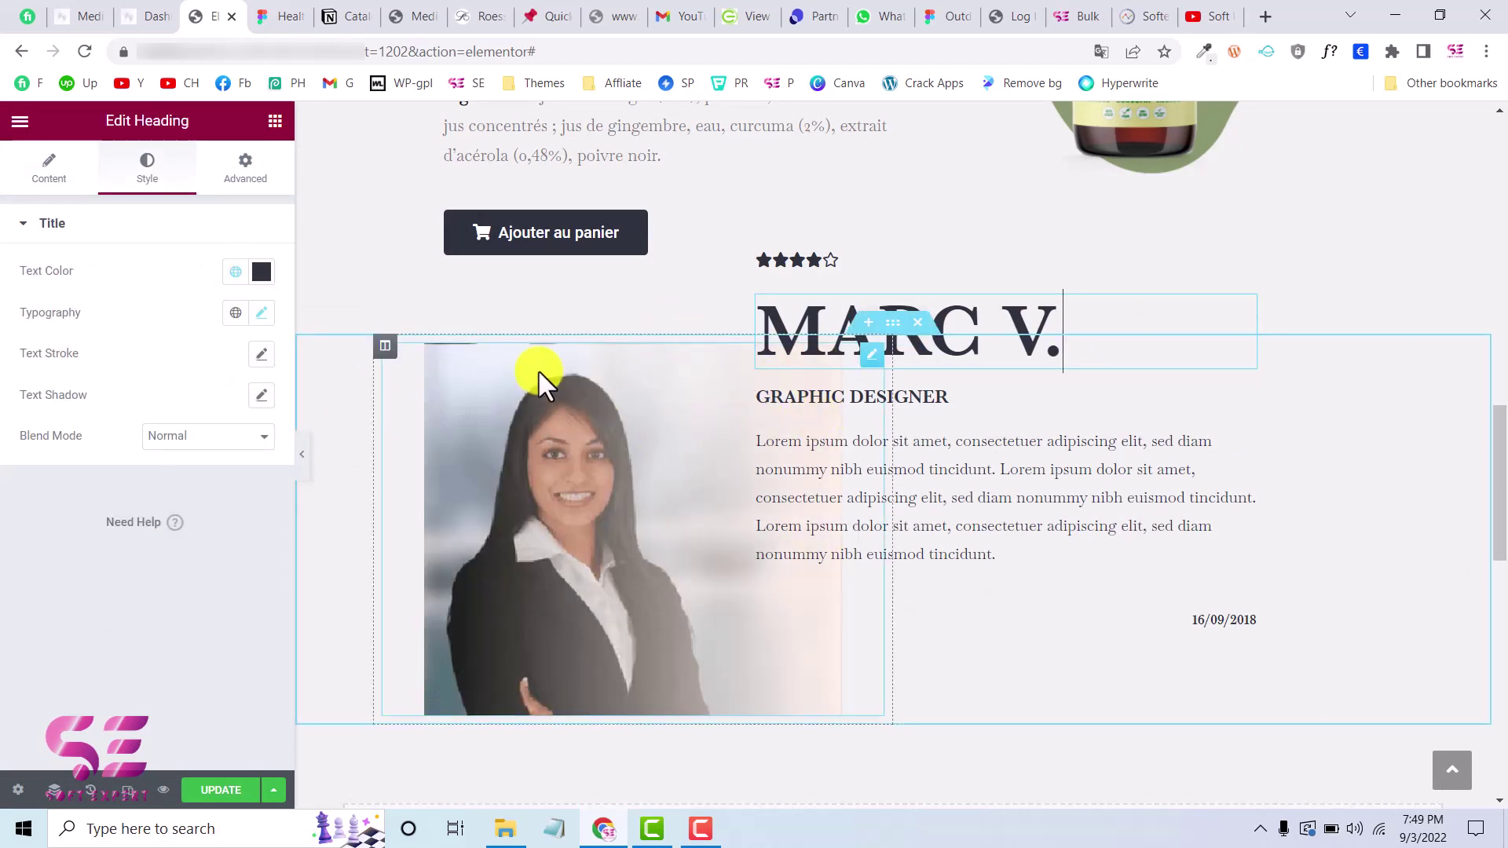
scroll(625, 455, "down", 1)
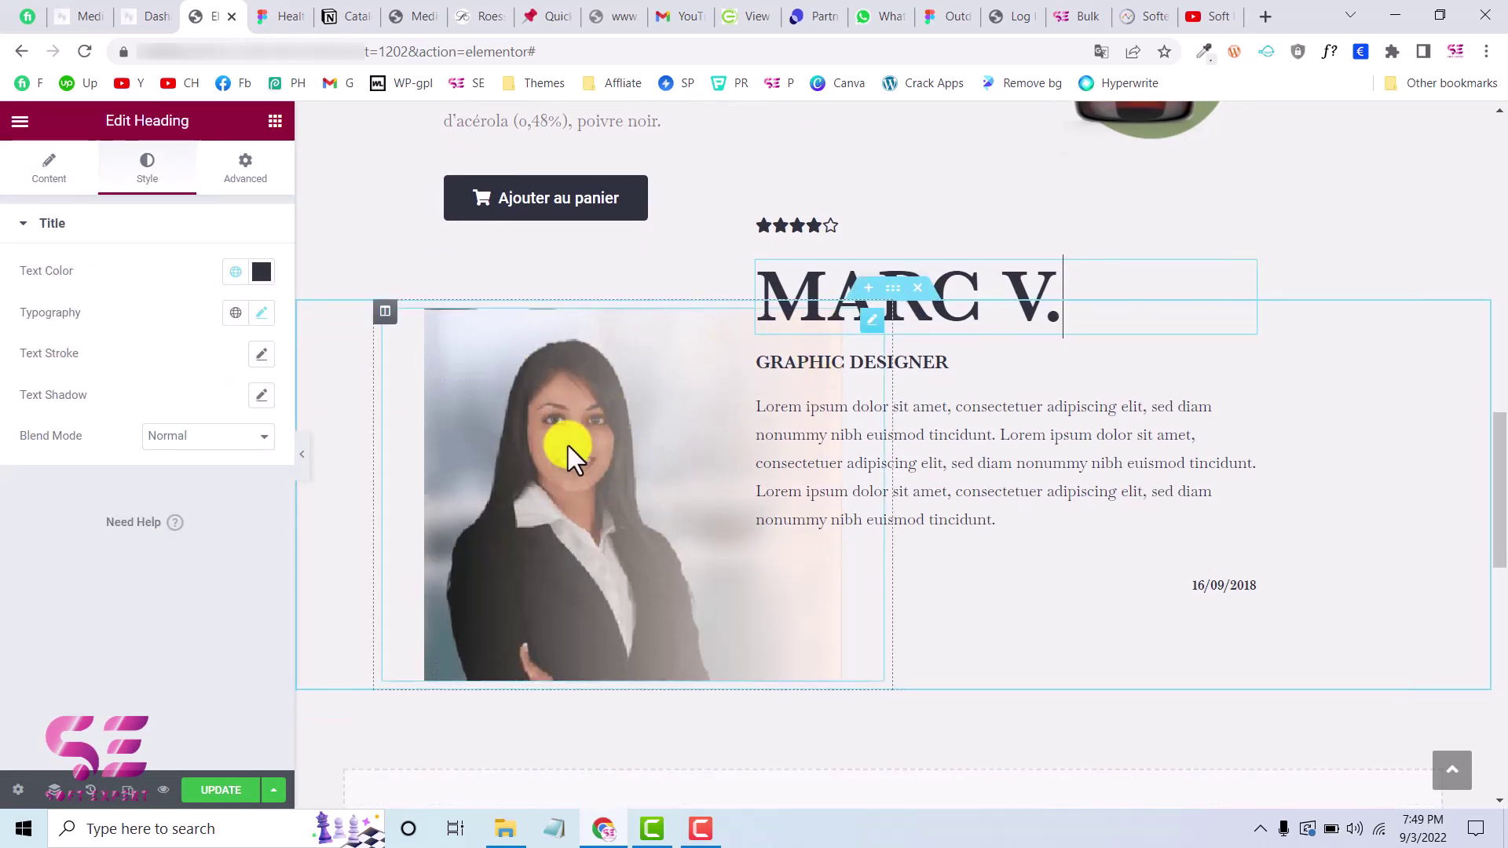
right_click(890, 302)
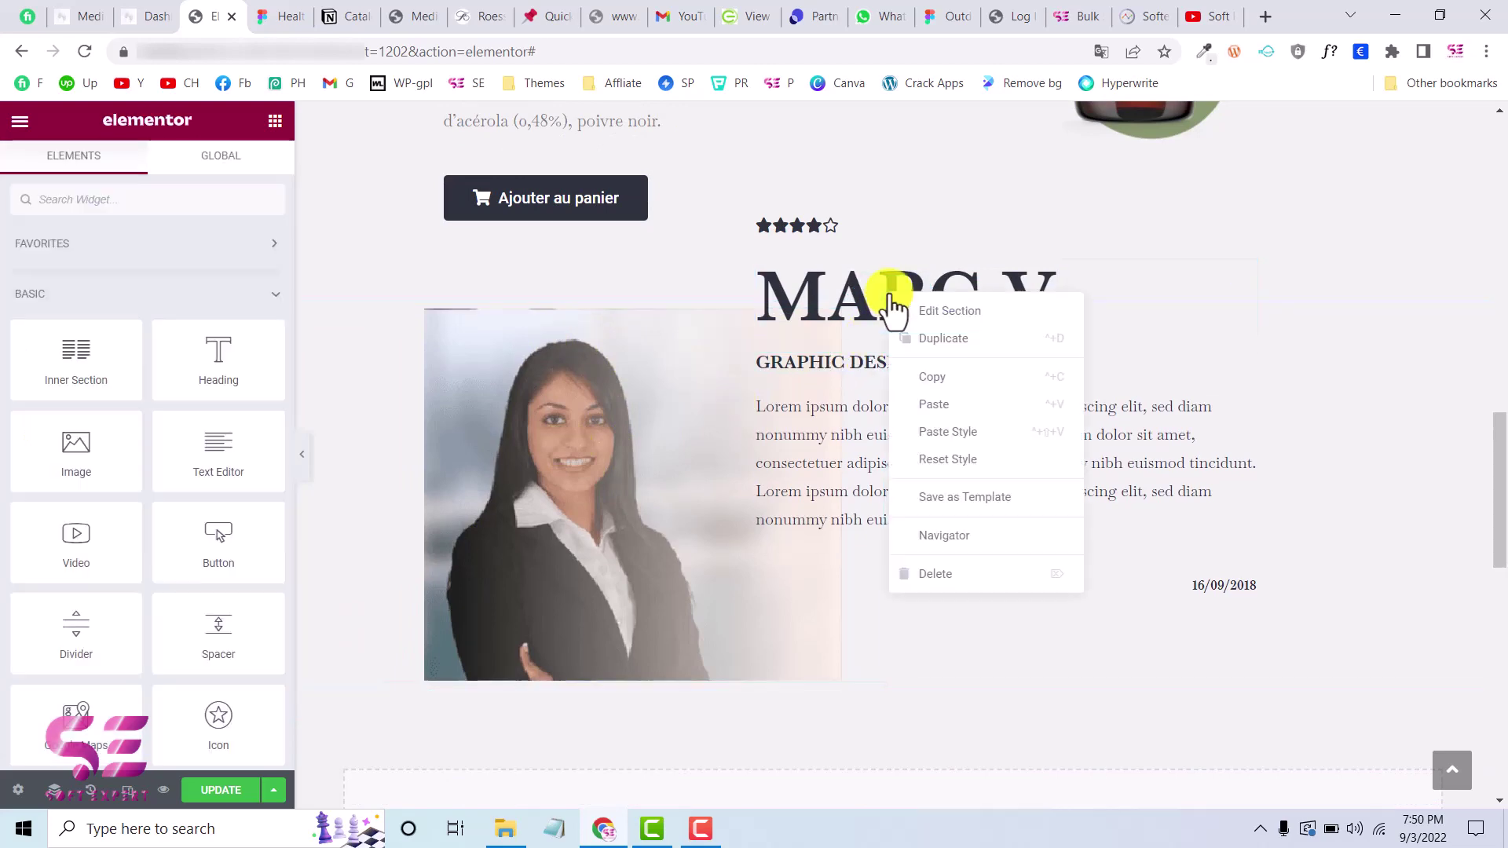
left_click(933, 515)
type("tes")
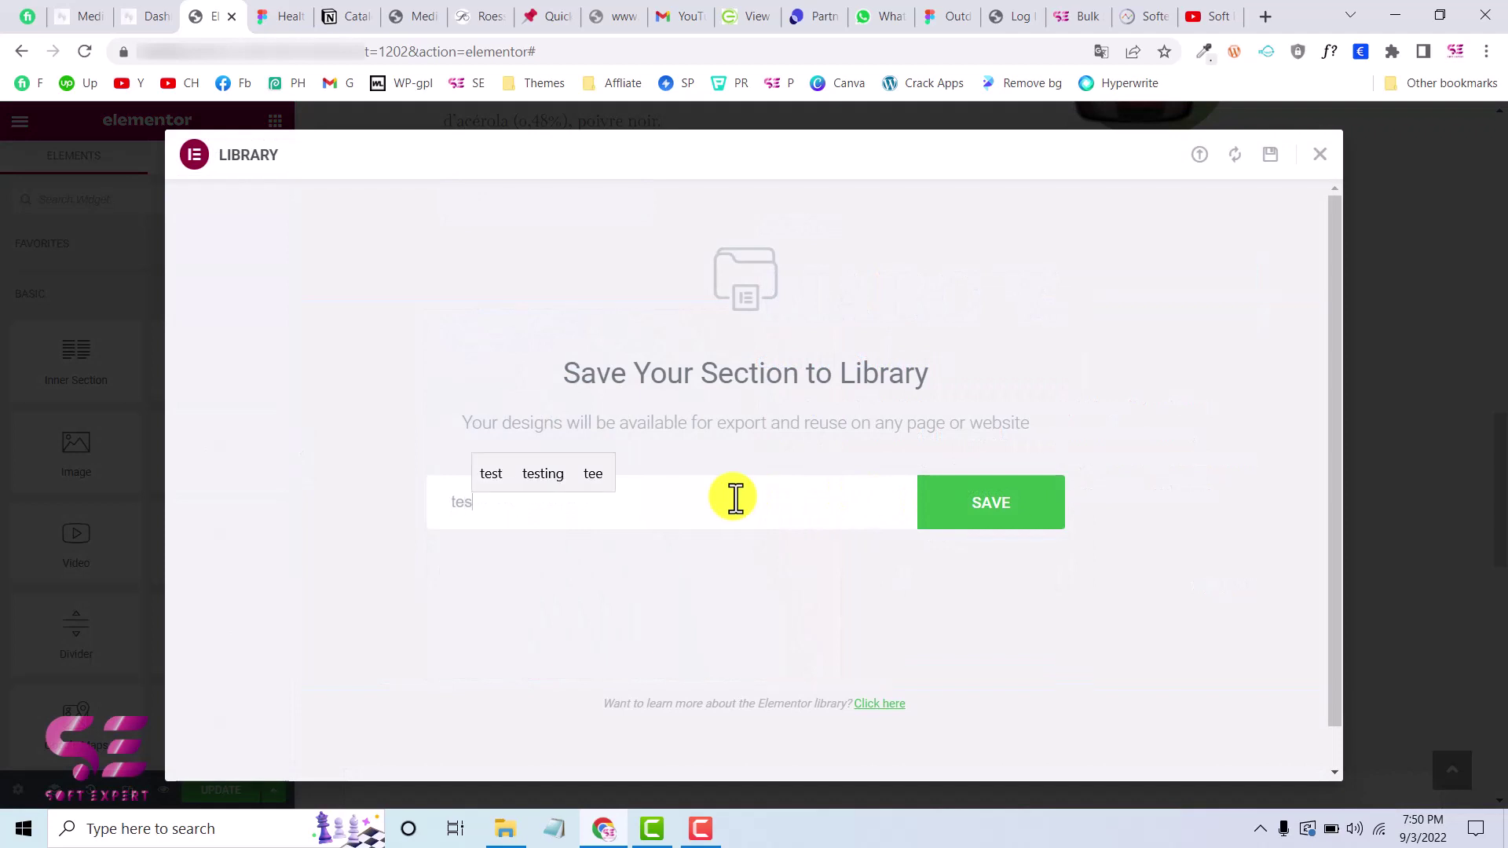
type("t")
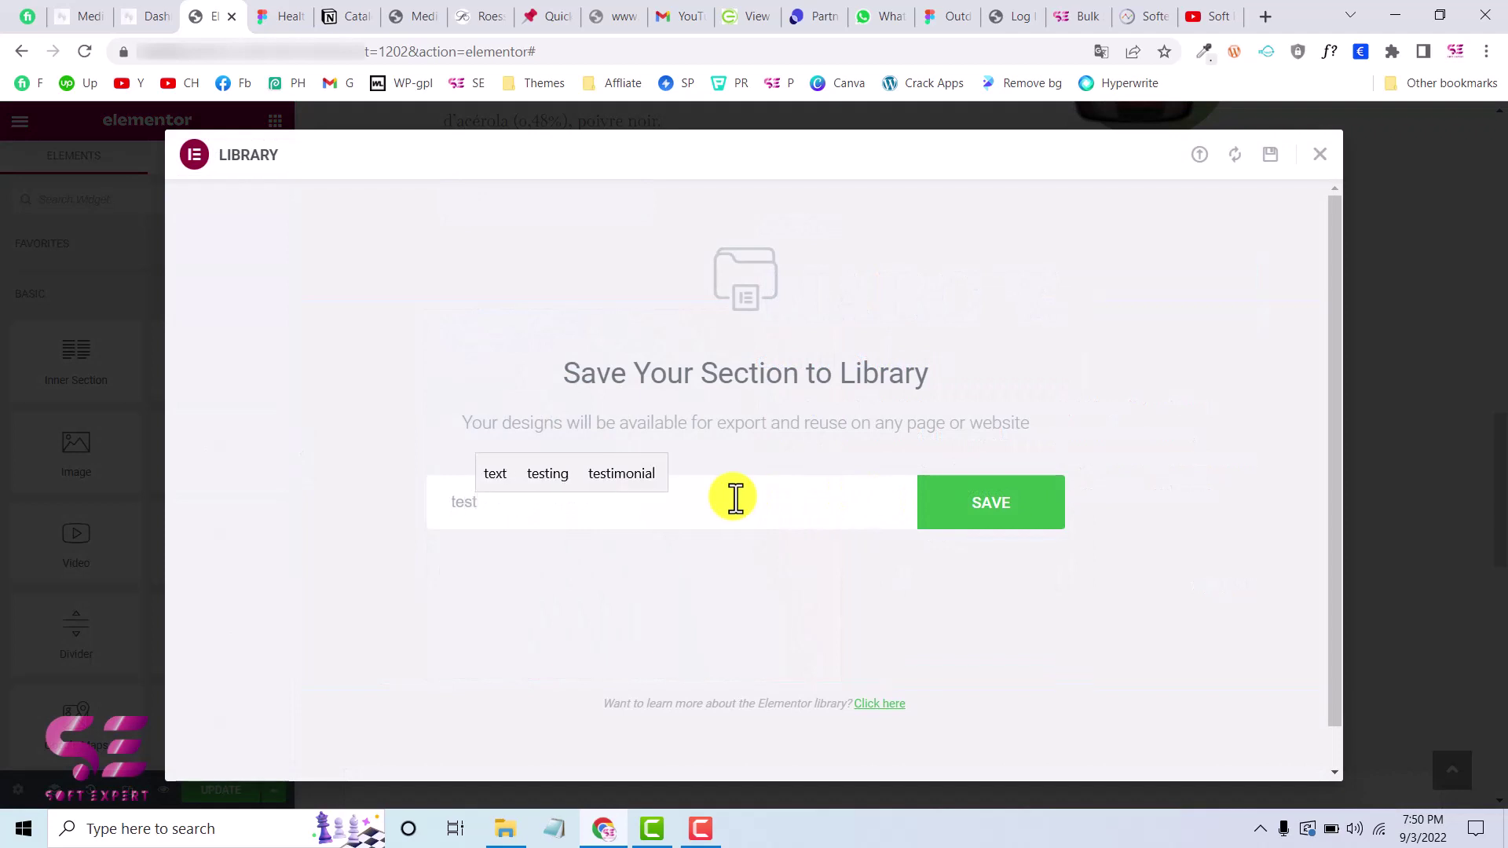
left_click(648, 471)
type("2")
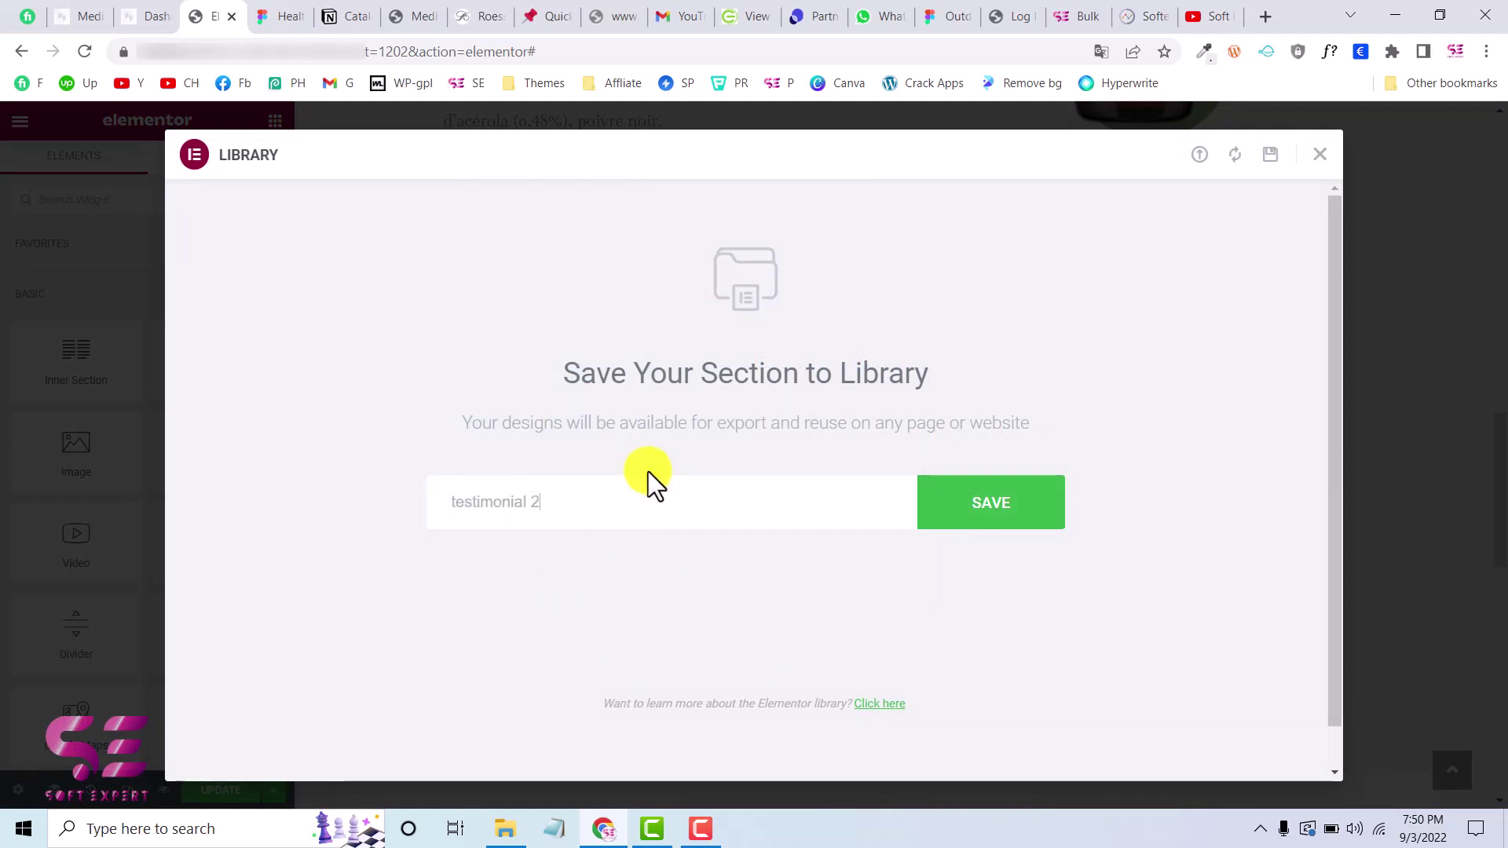
left_click(940, 514)
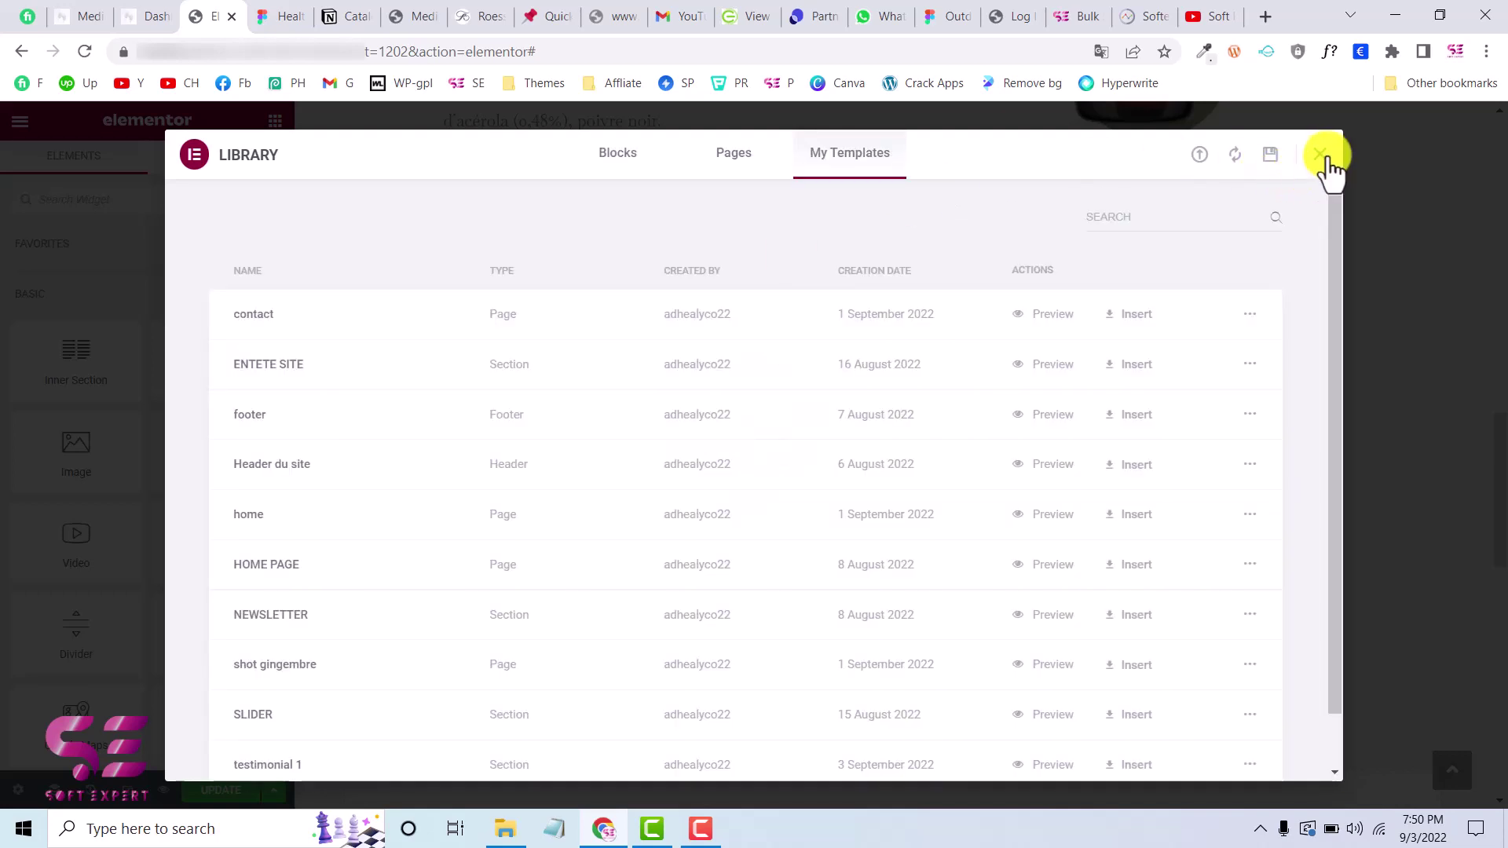
left_click(1322, 154)
- Replace the testimonial photo with image-23.png, the portrait of the man with glasses, from the media library
left_click(583, 498)
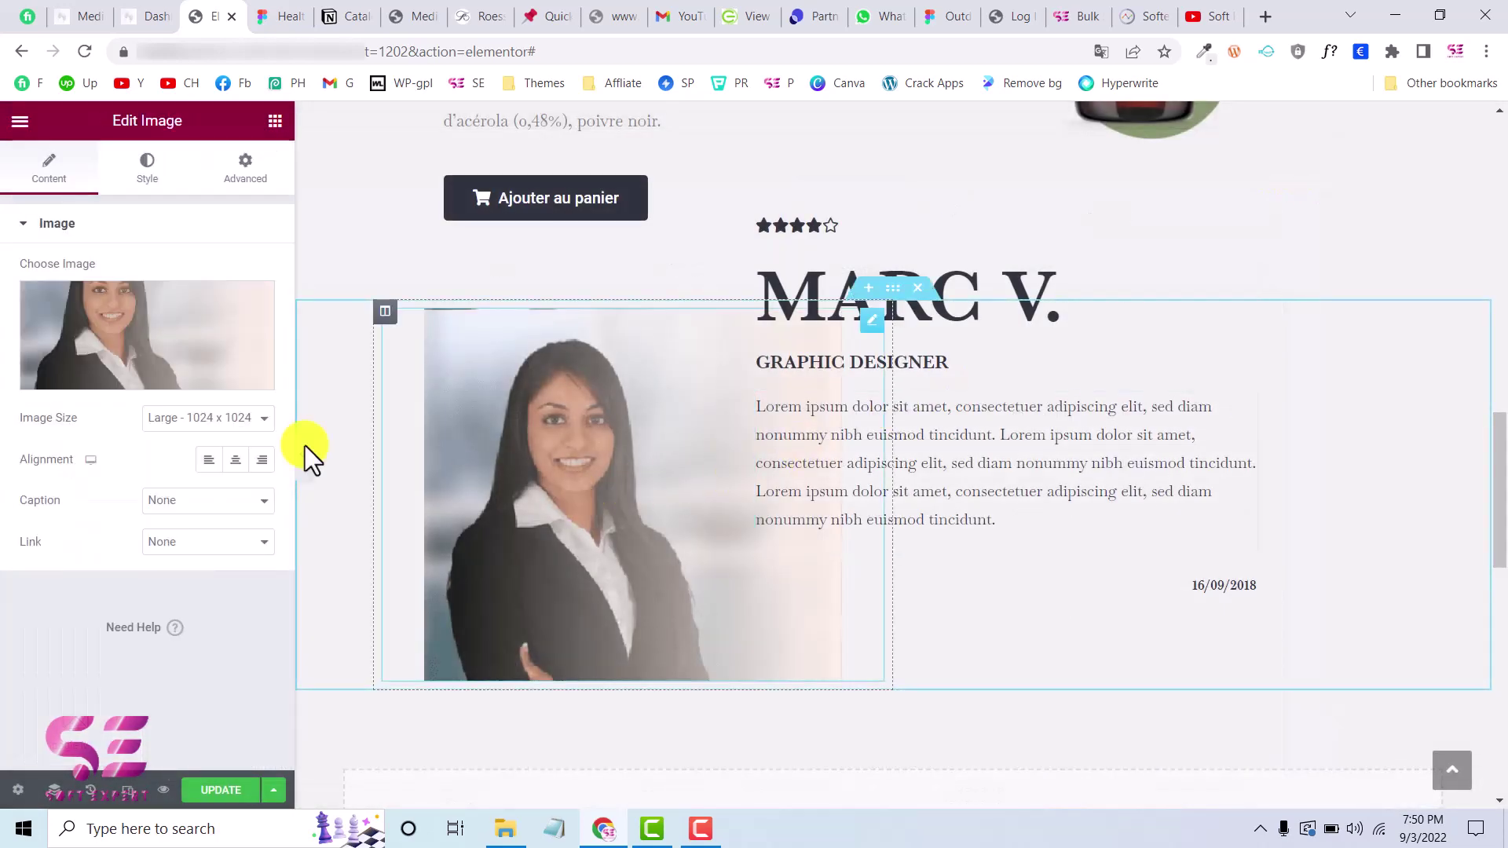
left_click(91, 344)
left_click(285, 308)
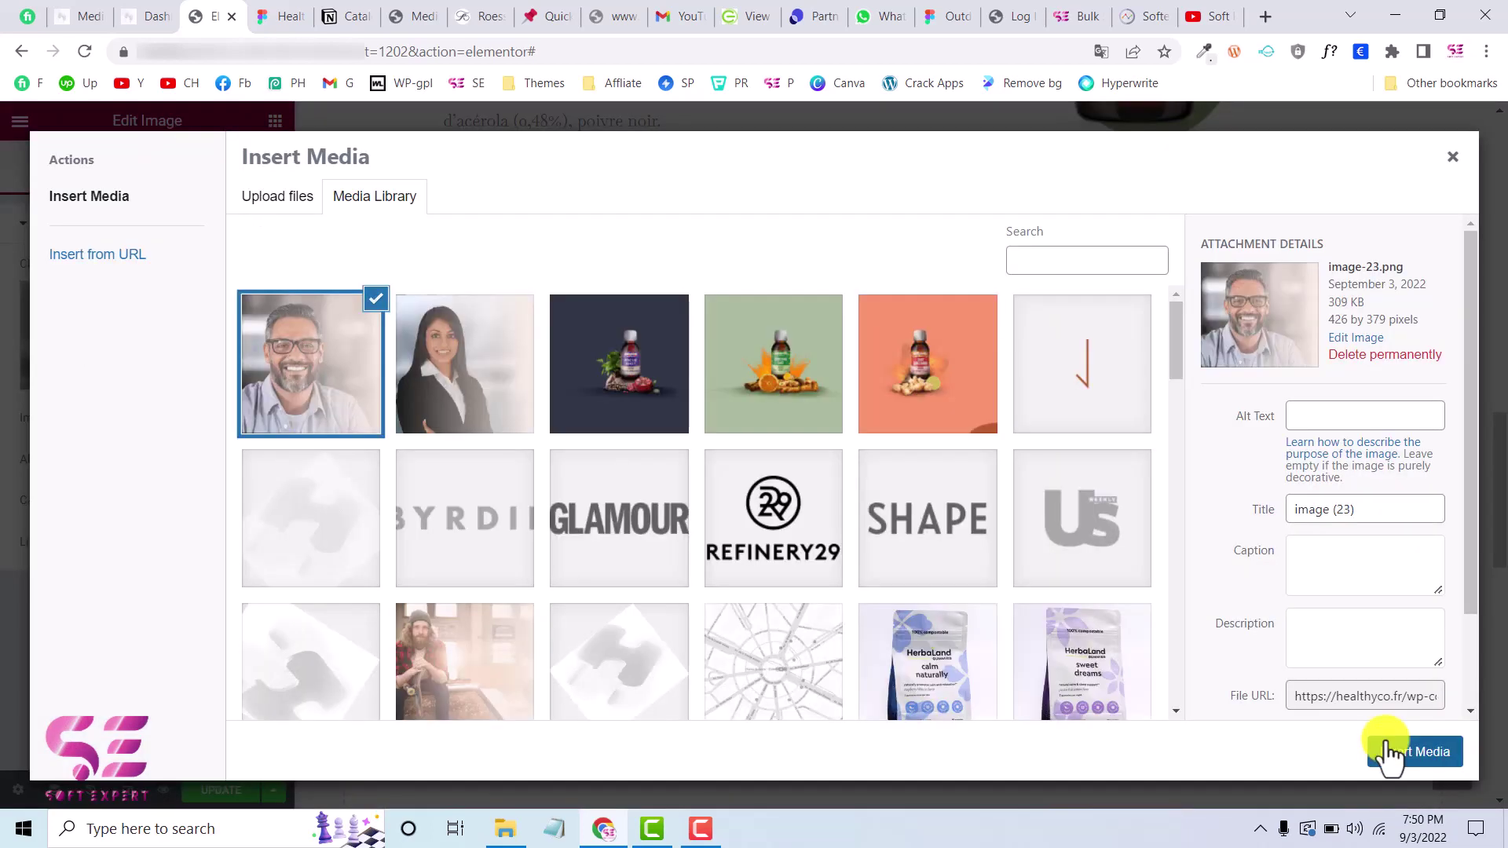
left_click(1390, 750)
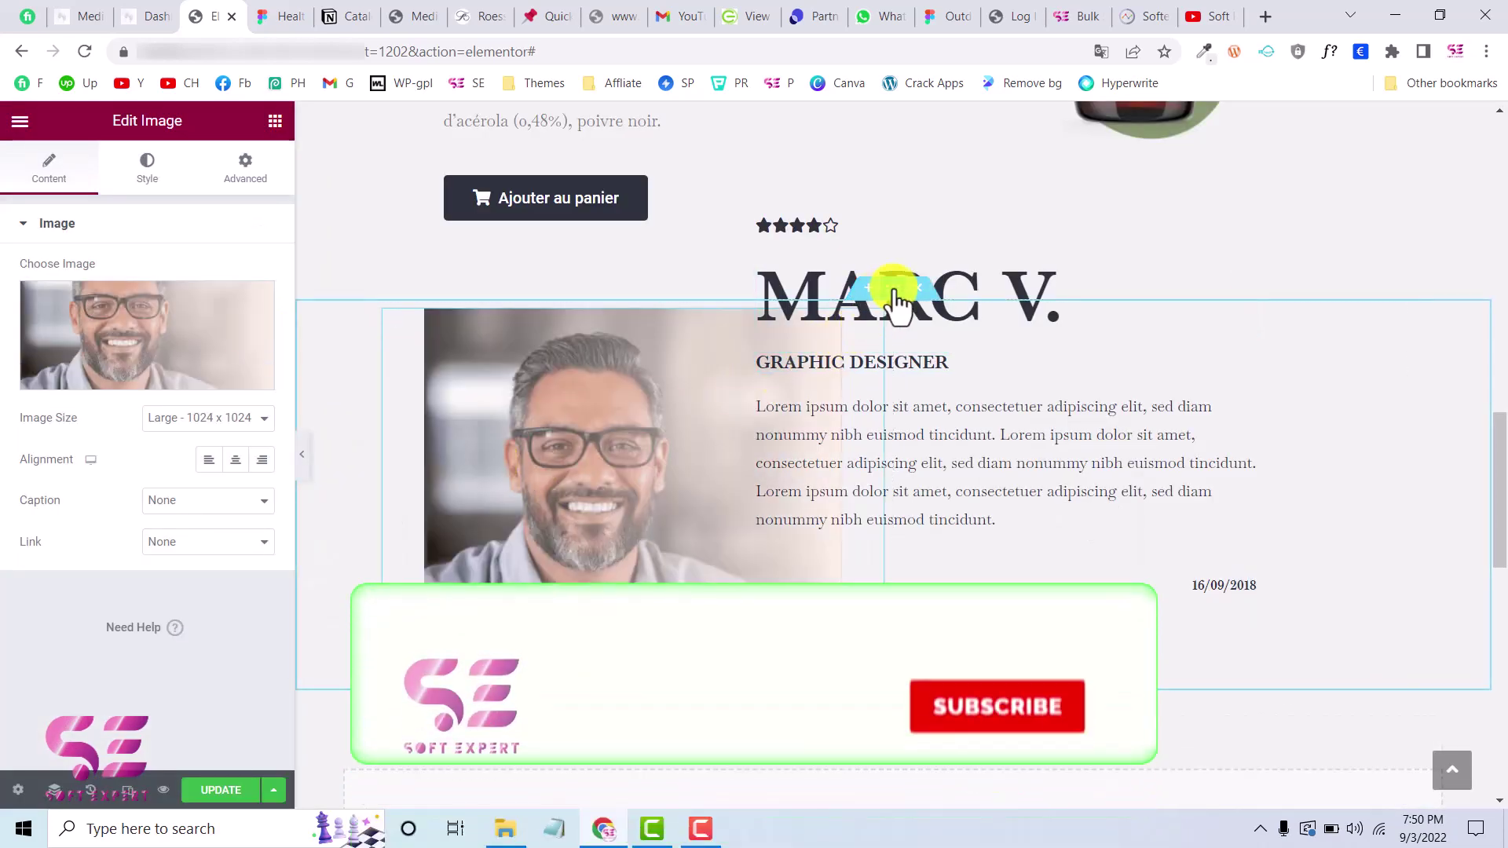
- Save the section with the portrait of the man with glasses as a library template named testimonial 3
right_click(893, 291)
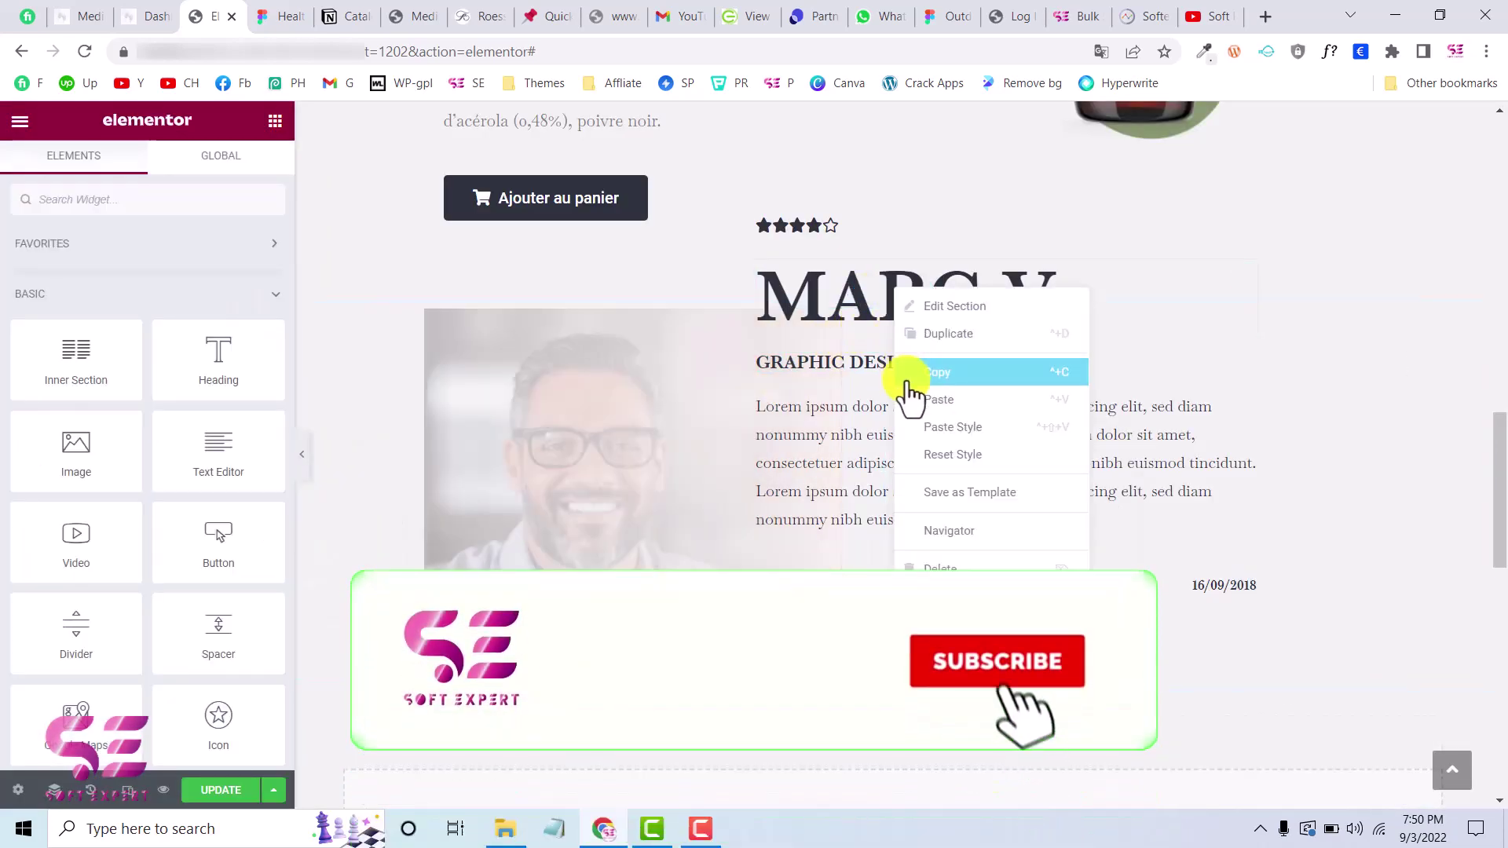
left_click(916, 492)
type("test")
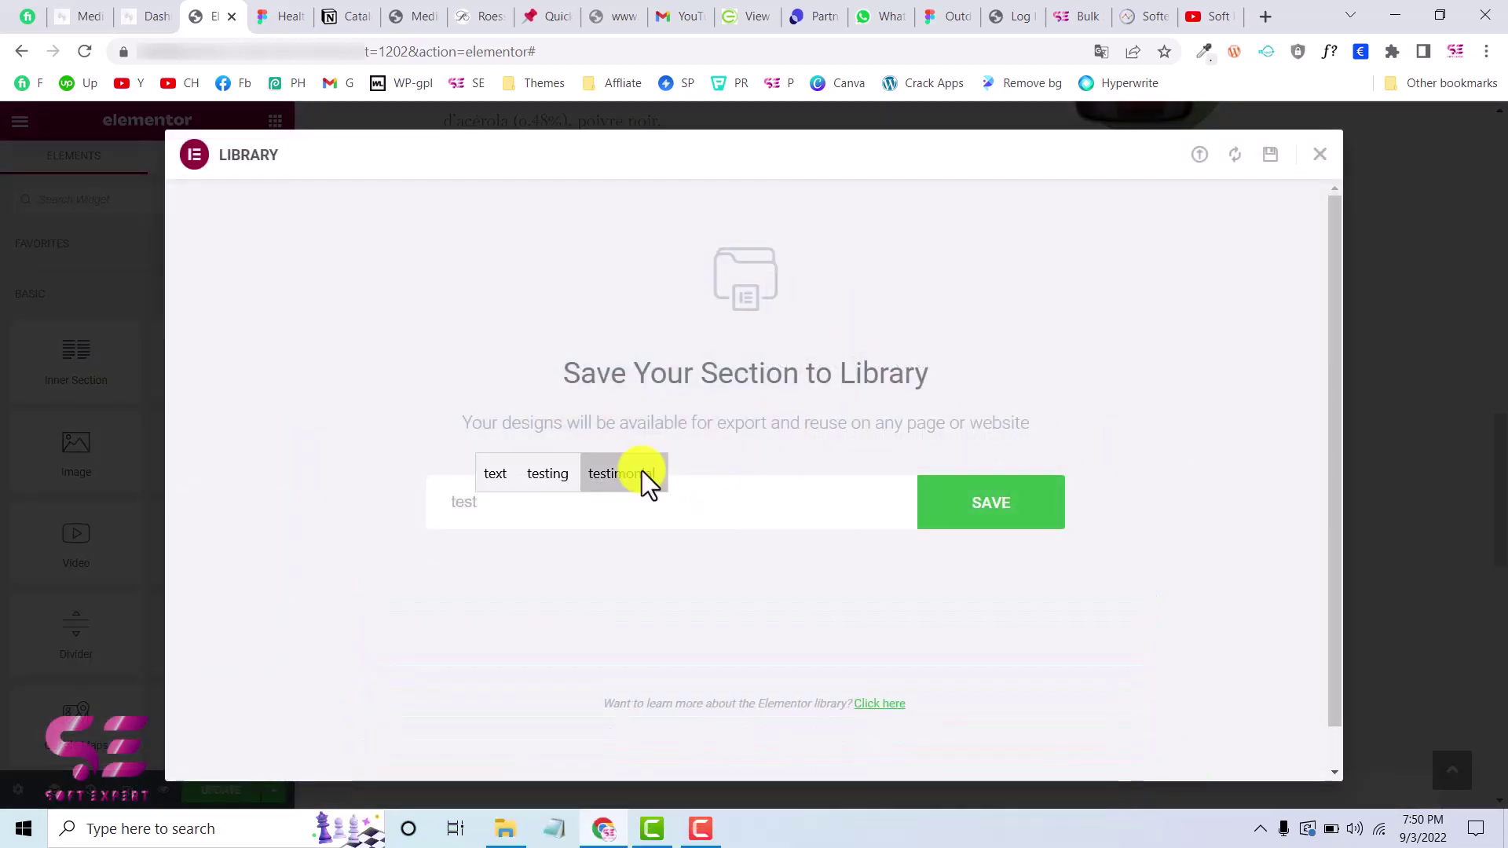
left_click(643, 469)
left_click(945, 517)
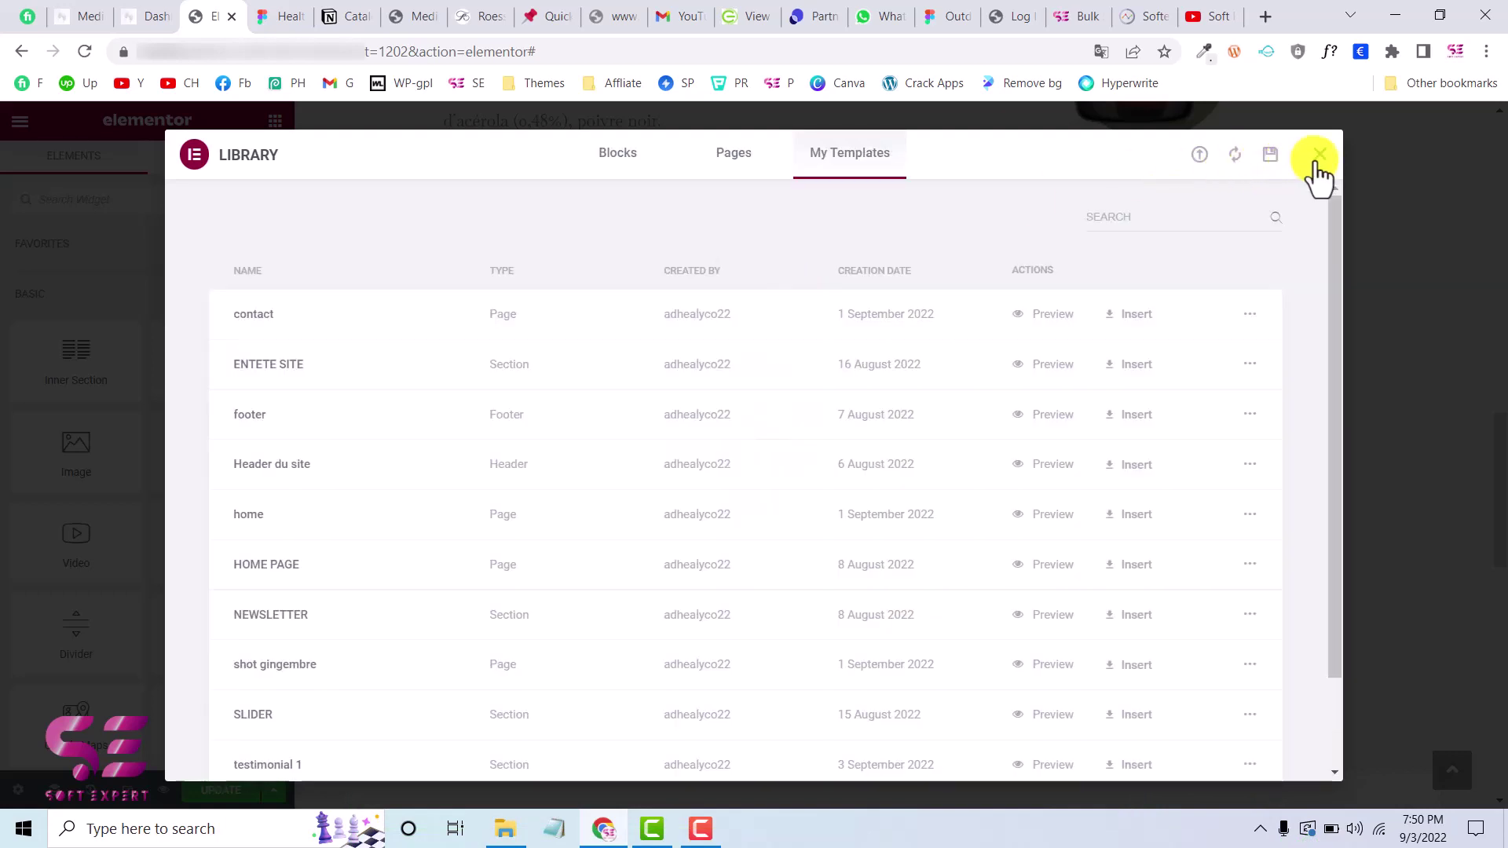
left_click(1318, 156)
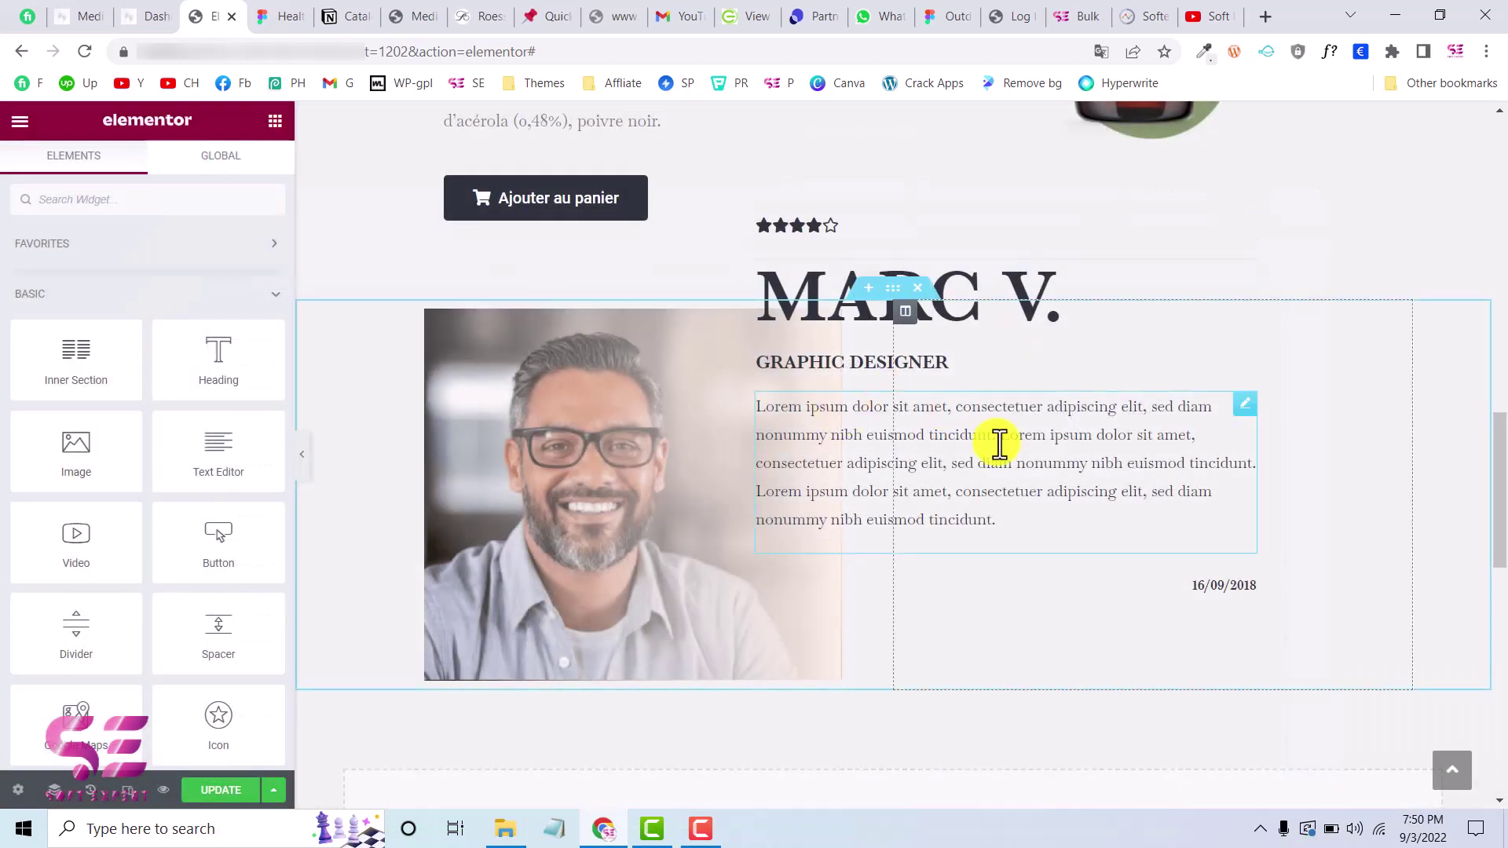
- Check the testimonial templates in the WordPress Saved Templates list and return to the page editor
left_click(139, 11)
scroll(35, 506, "down", 3)
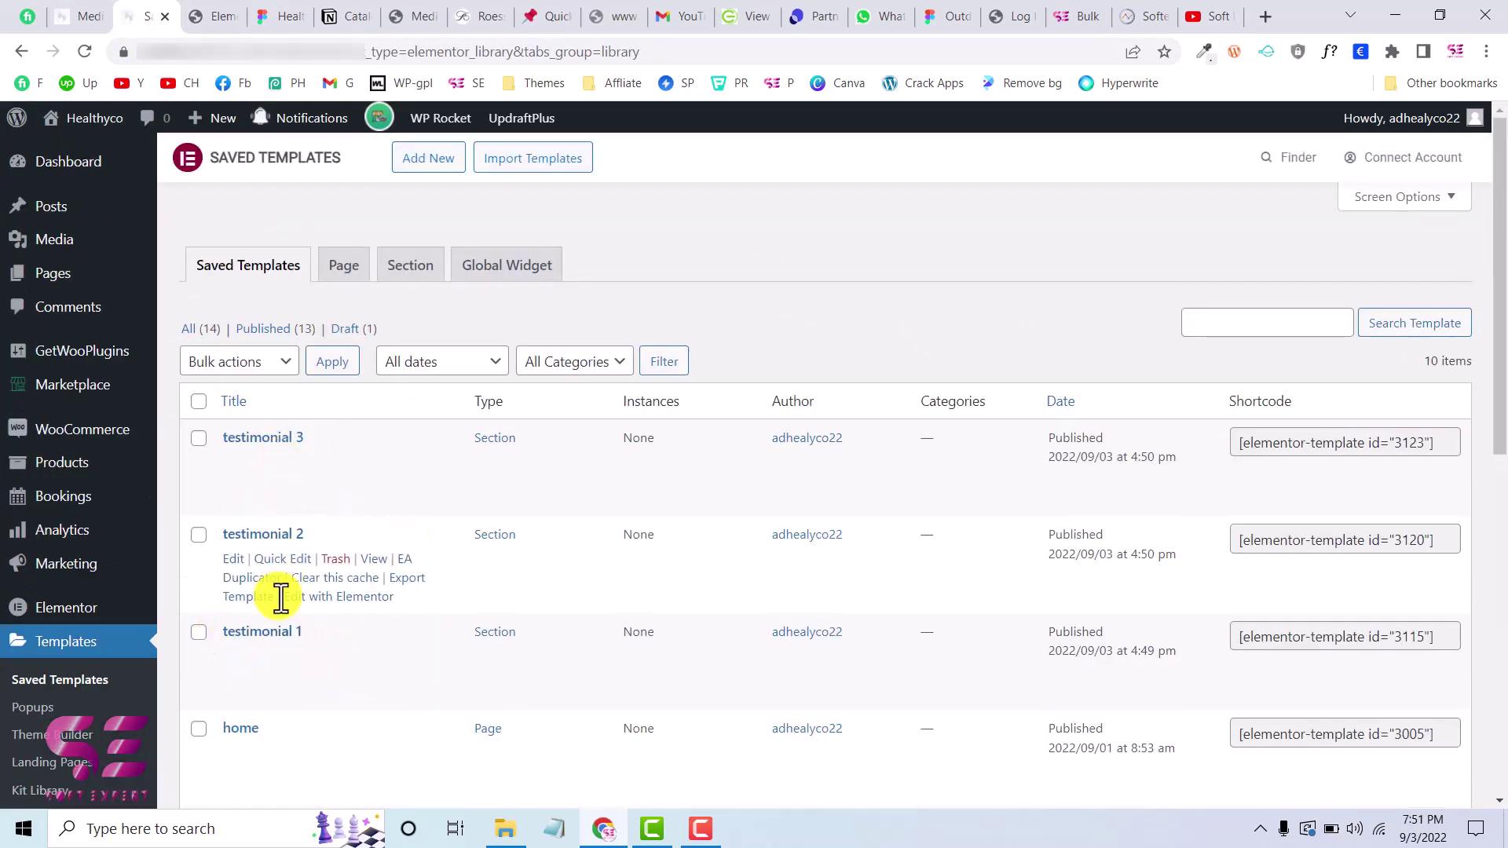
left_click(220, 15)
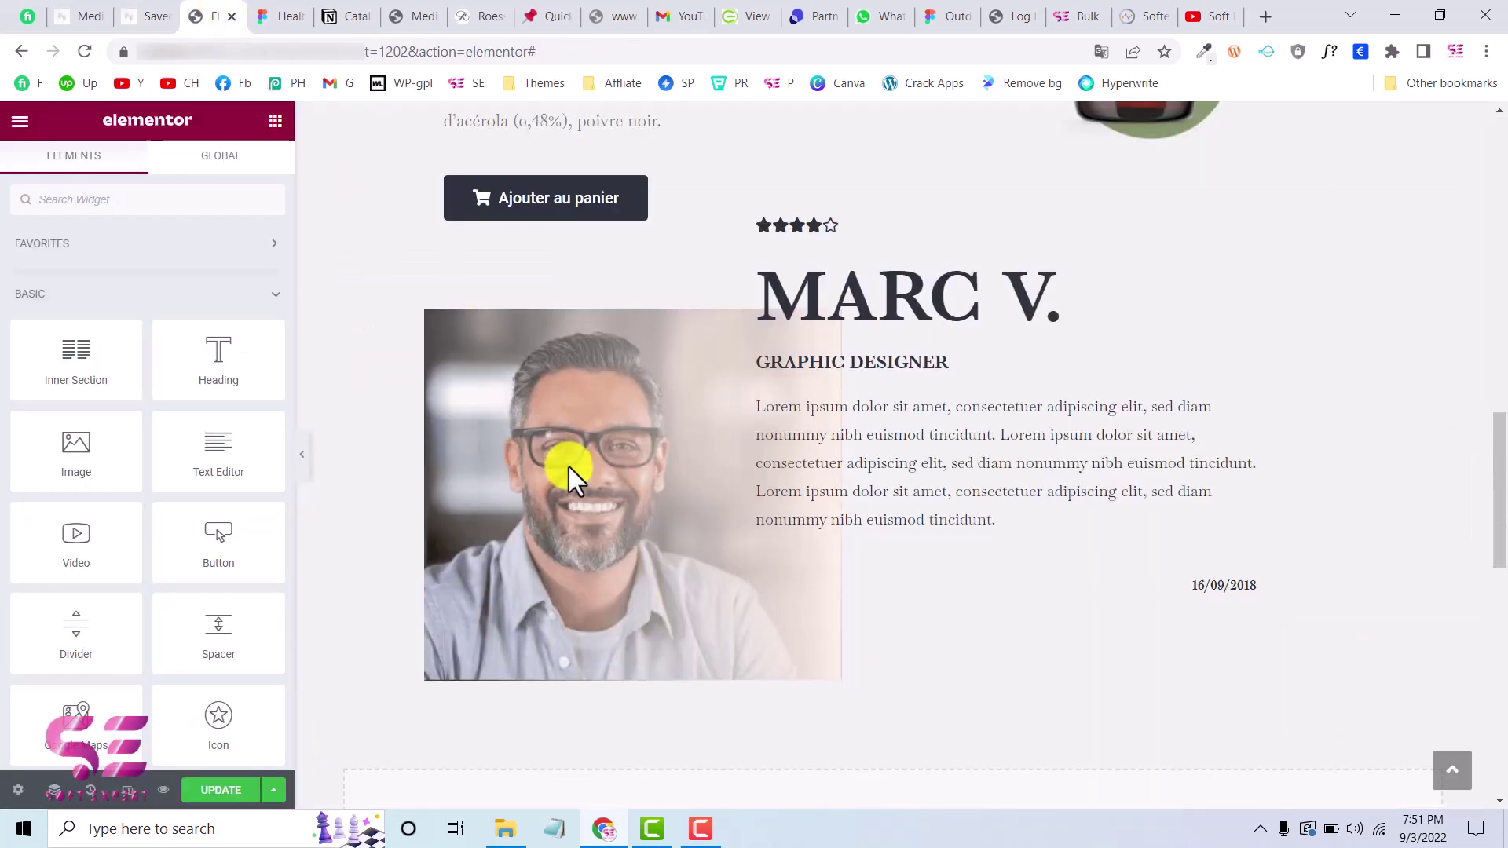
- Search the widgets for "testi", add a Testimonial Carousel below the testimonial section and delete two of its slides
scroll(569, 468, "down", 3)
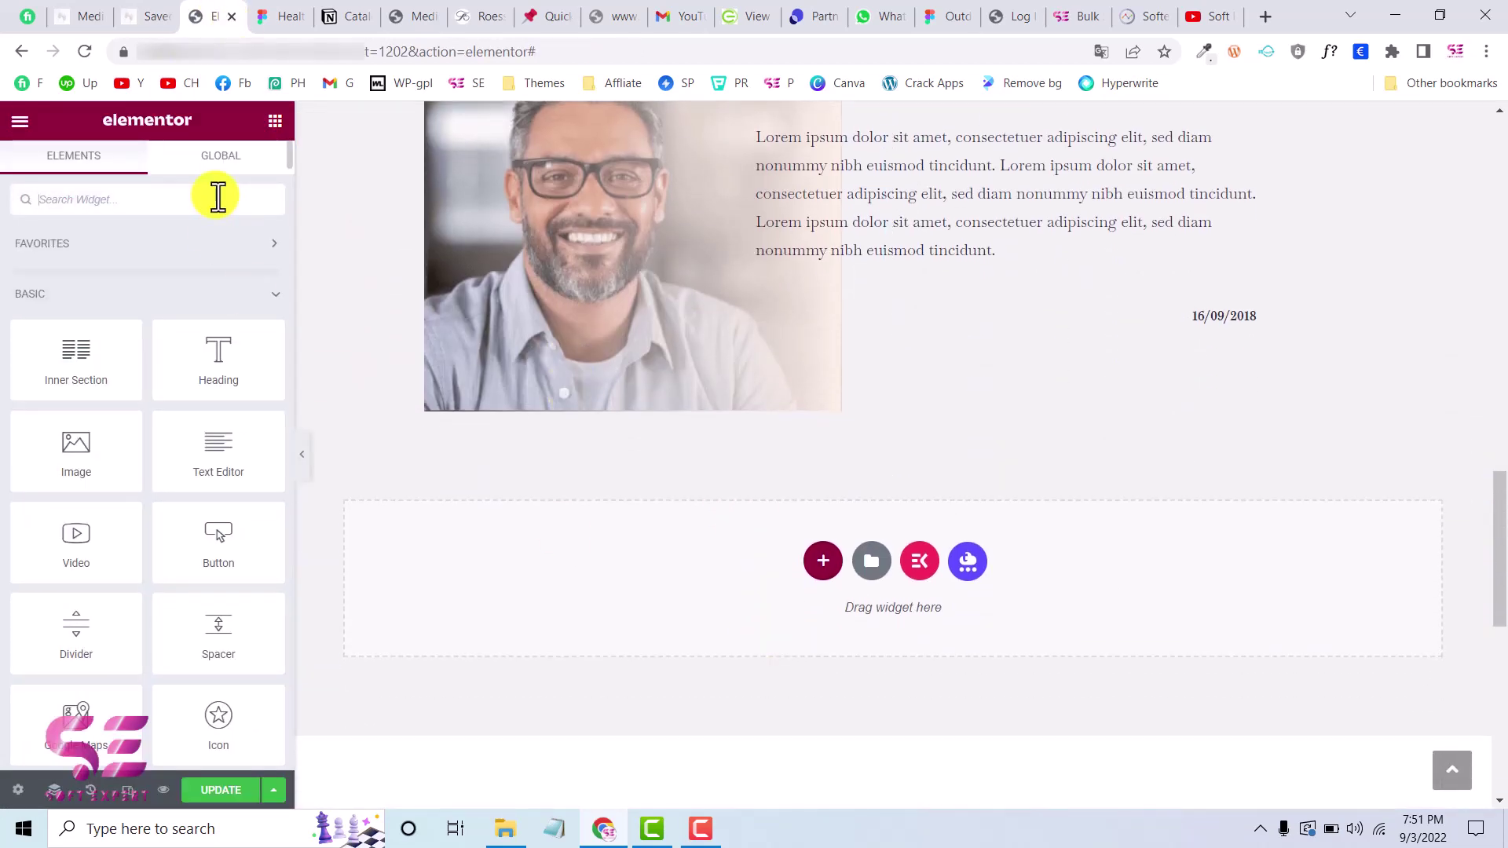
type("test")
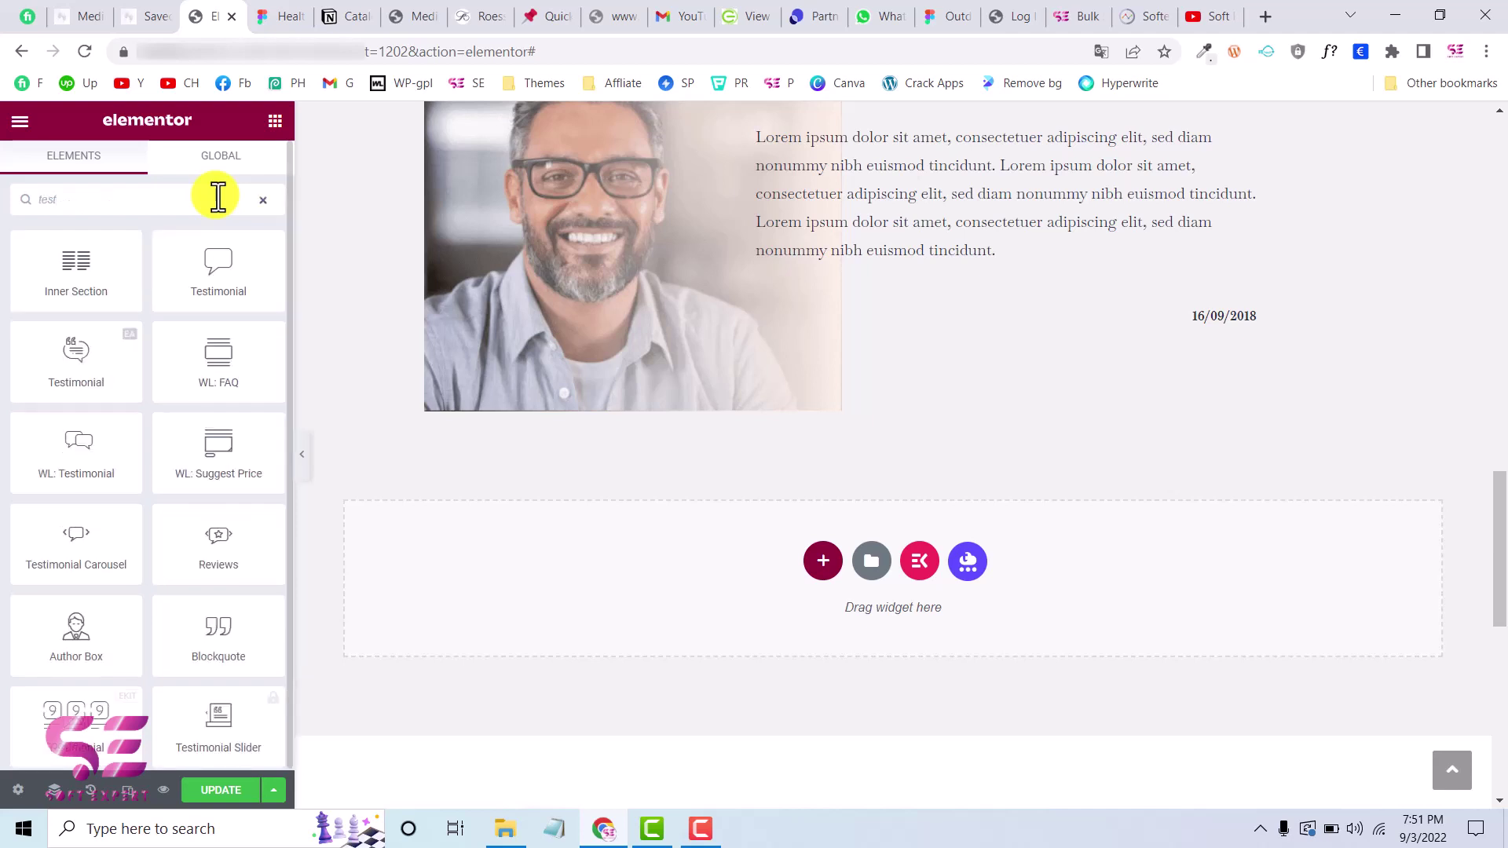
type("i")
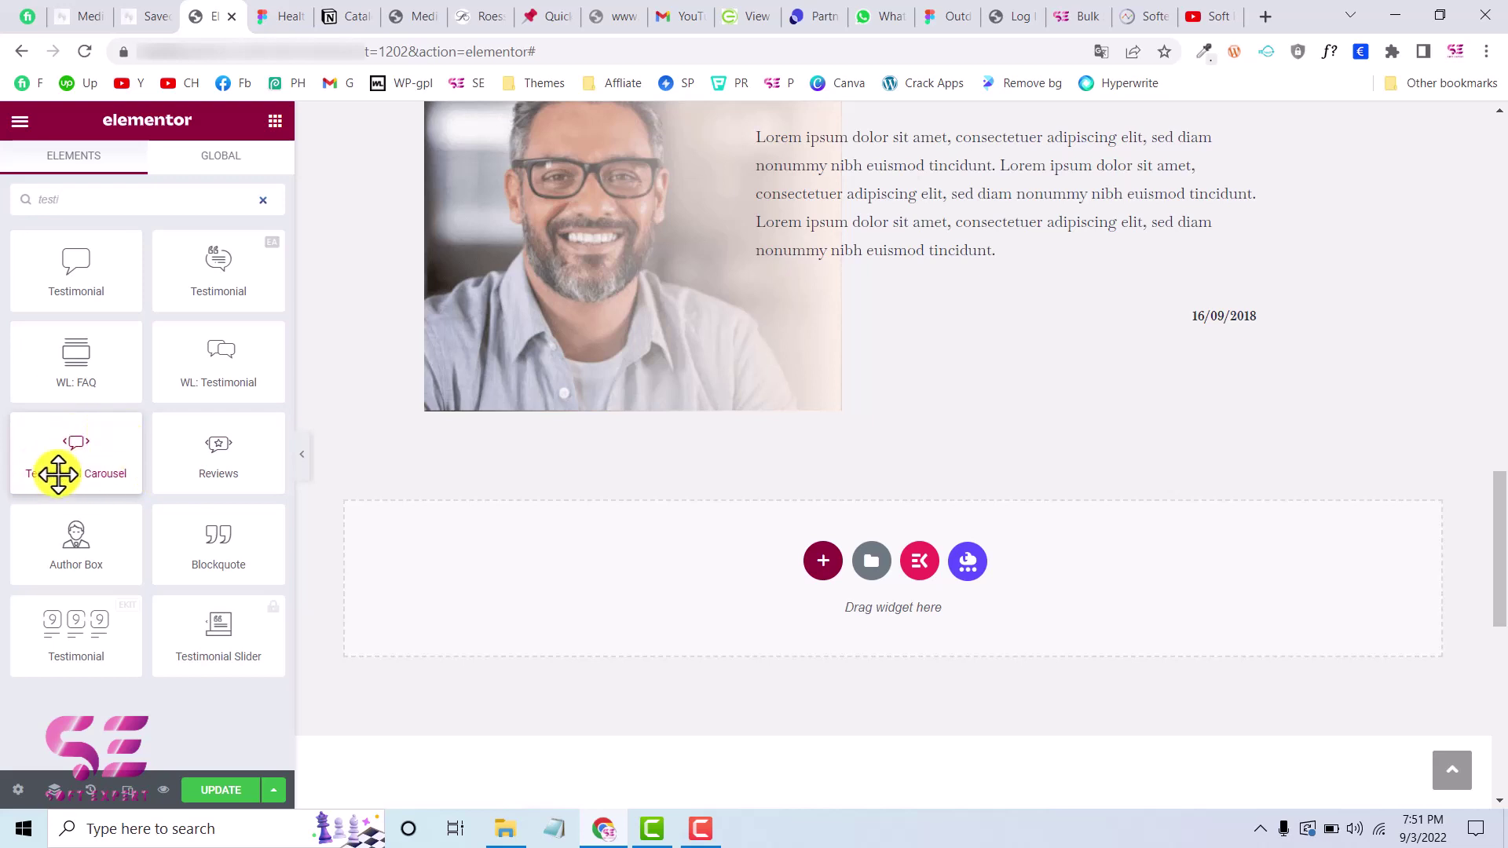
left_click_drag(58, 474, 438, 568)
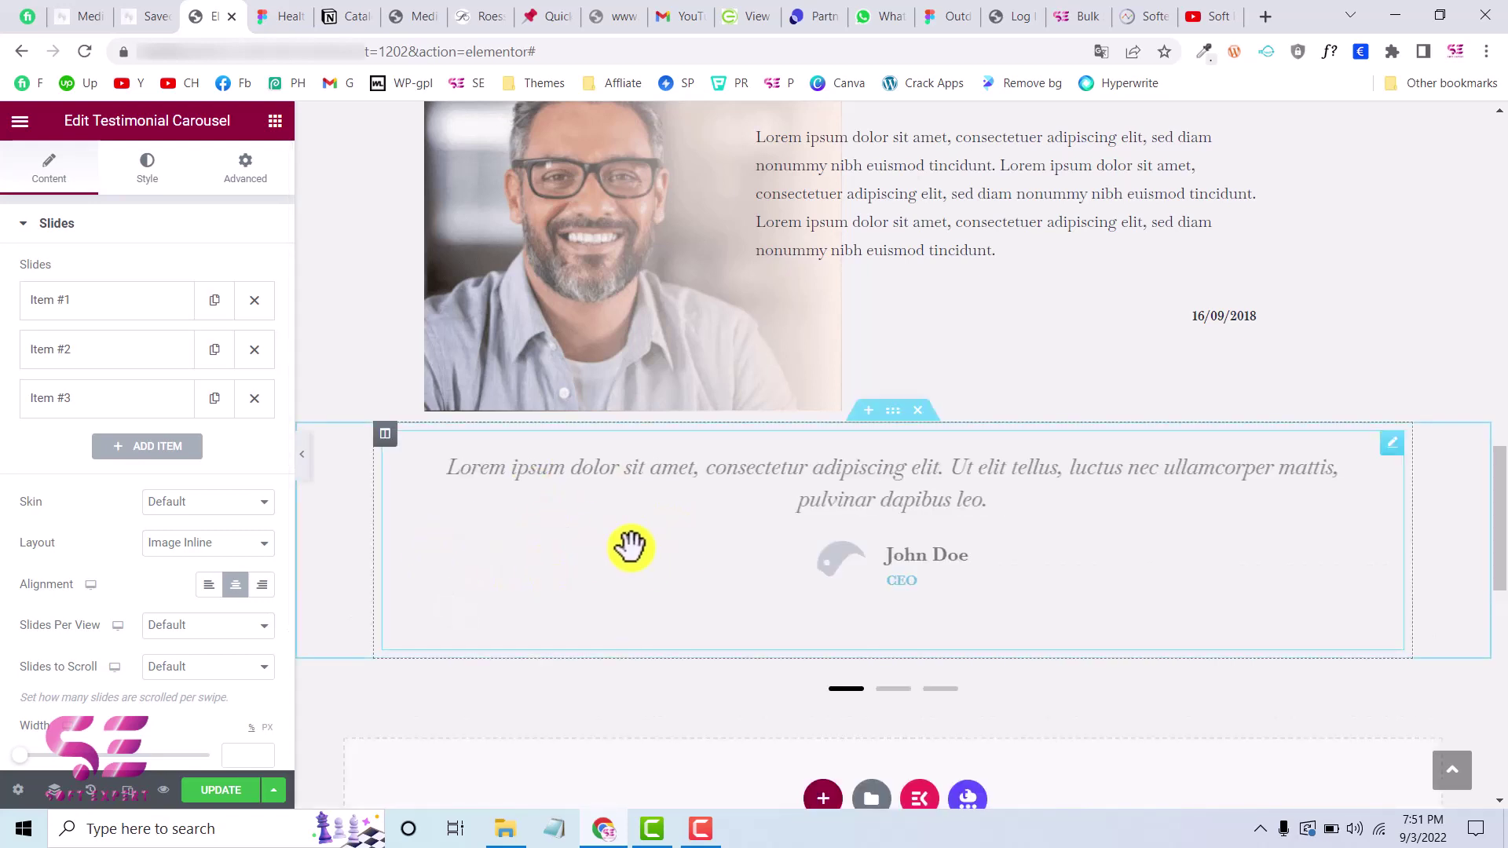
left_click(256, 350)
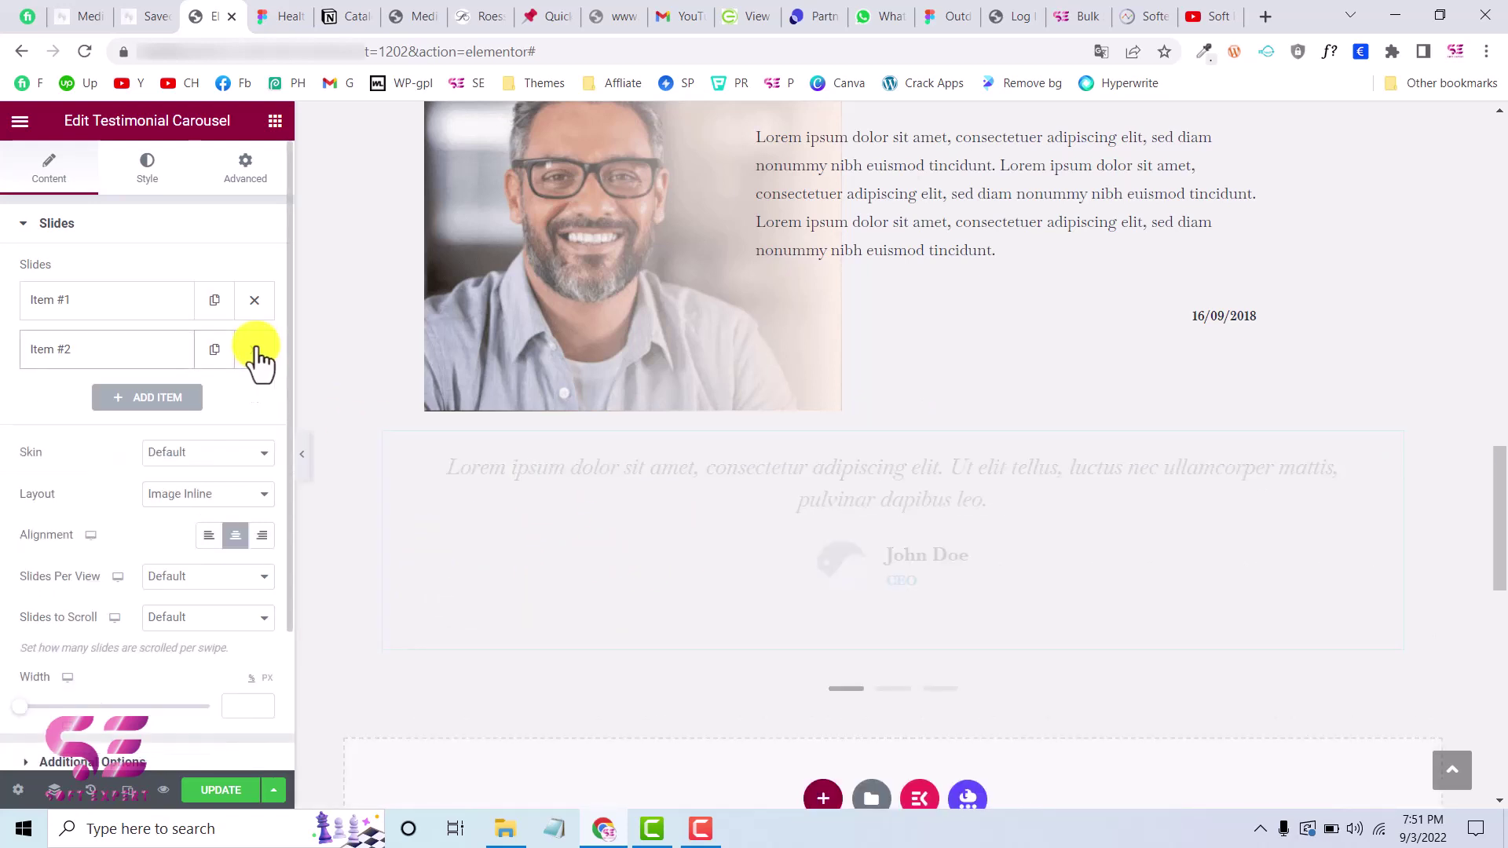
left_click(255, 349)
- Clear the image, name and title of the remaining slide in the Testimonial Carousel
left_click(148, 318)
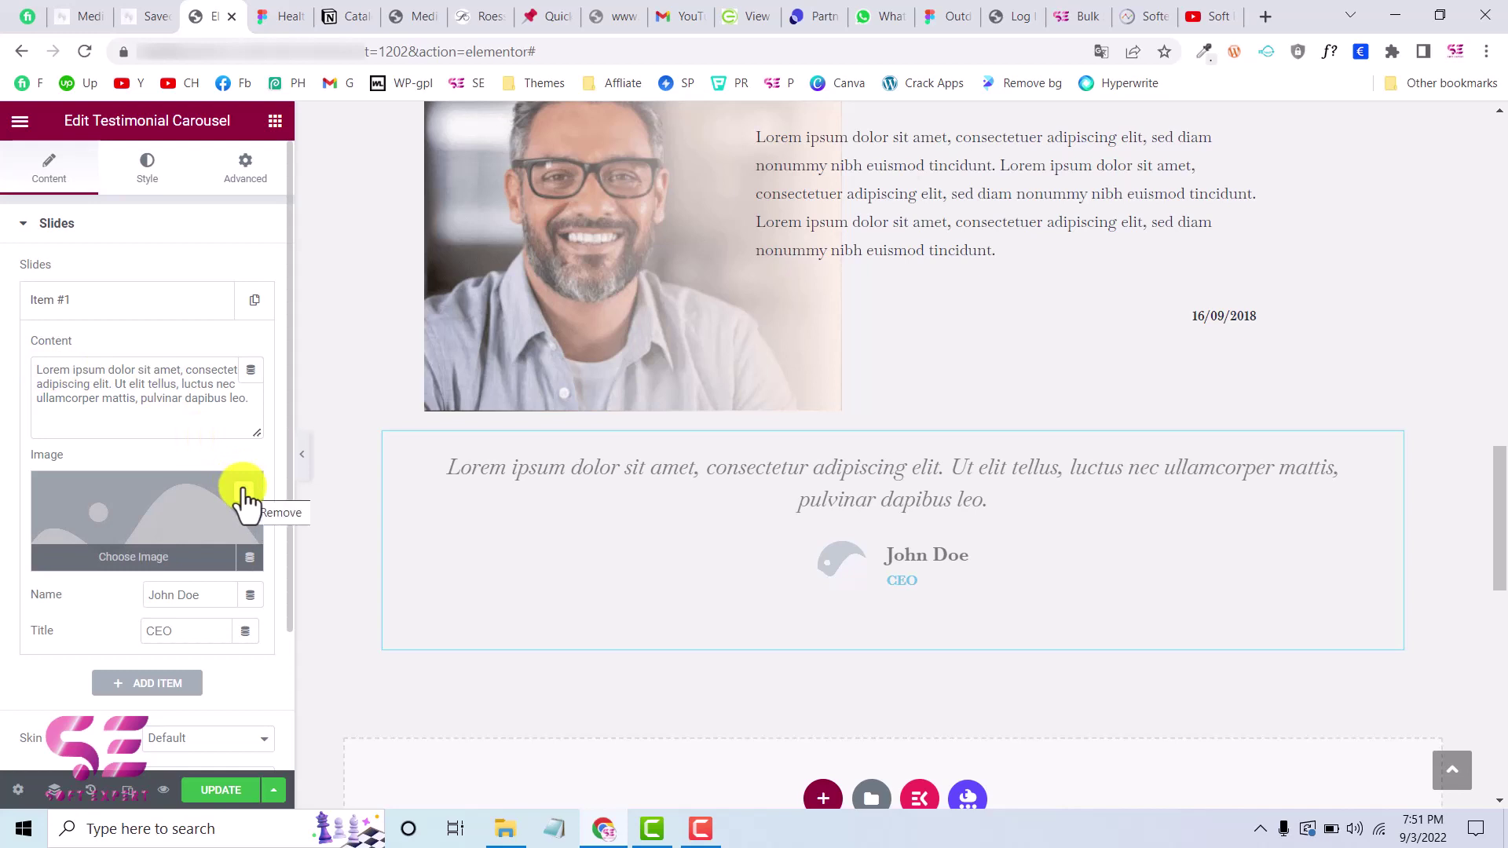
left_click(244, 491)
left_click_drag(212, 595, 39, 587)
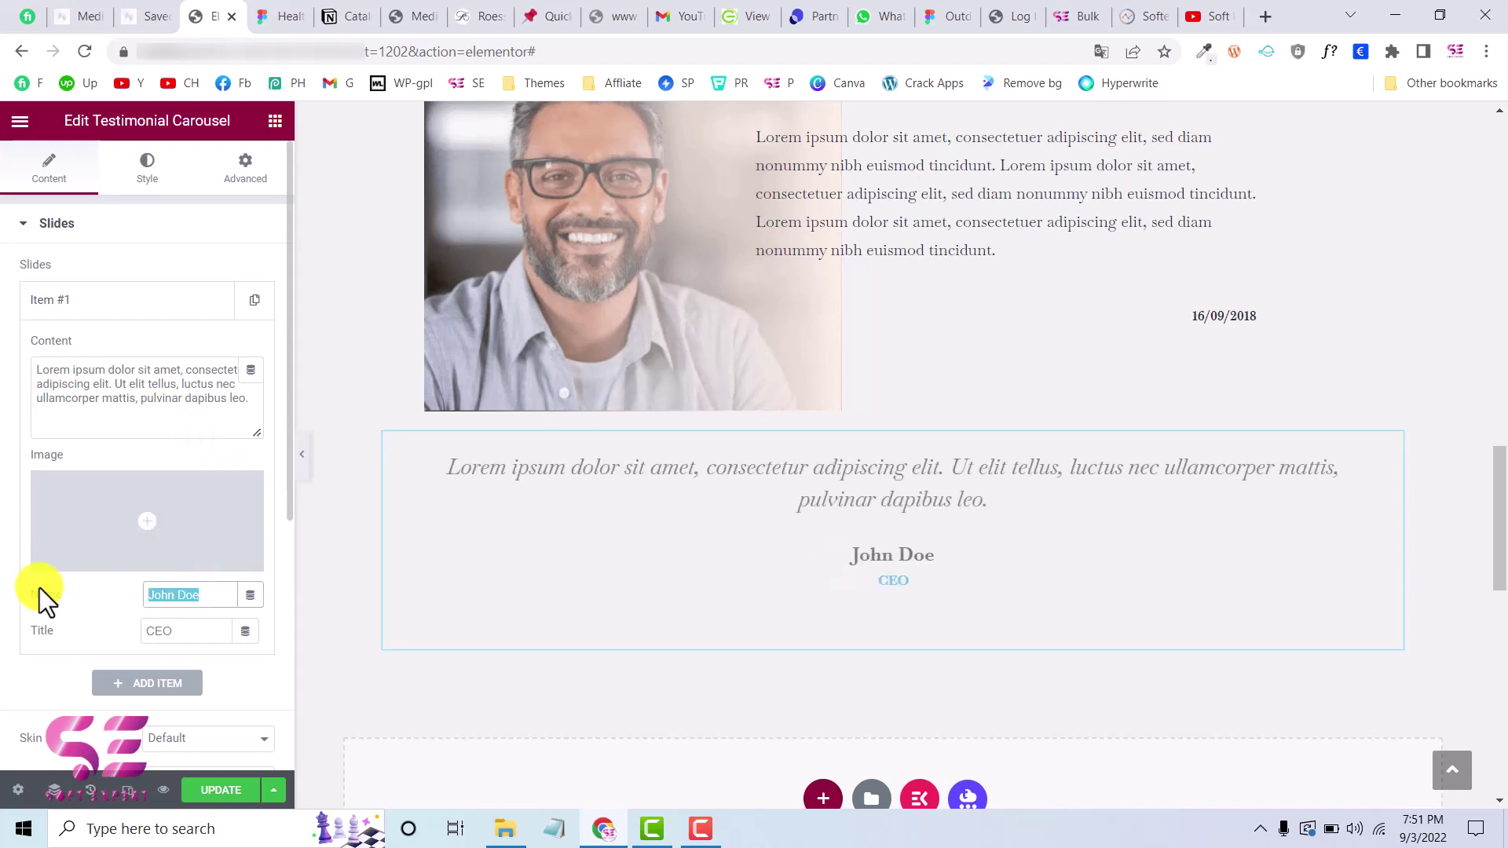
key("BackSpace")
left_click_drag(196, 631, 12, 642)
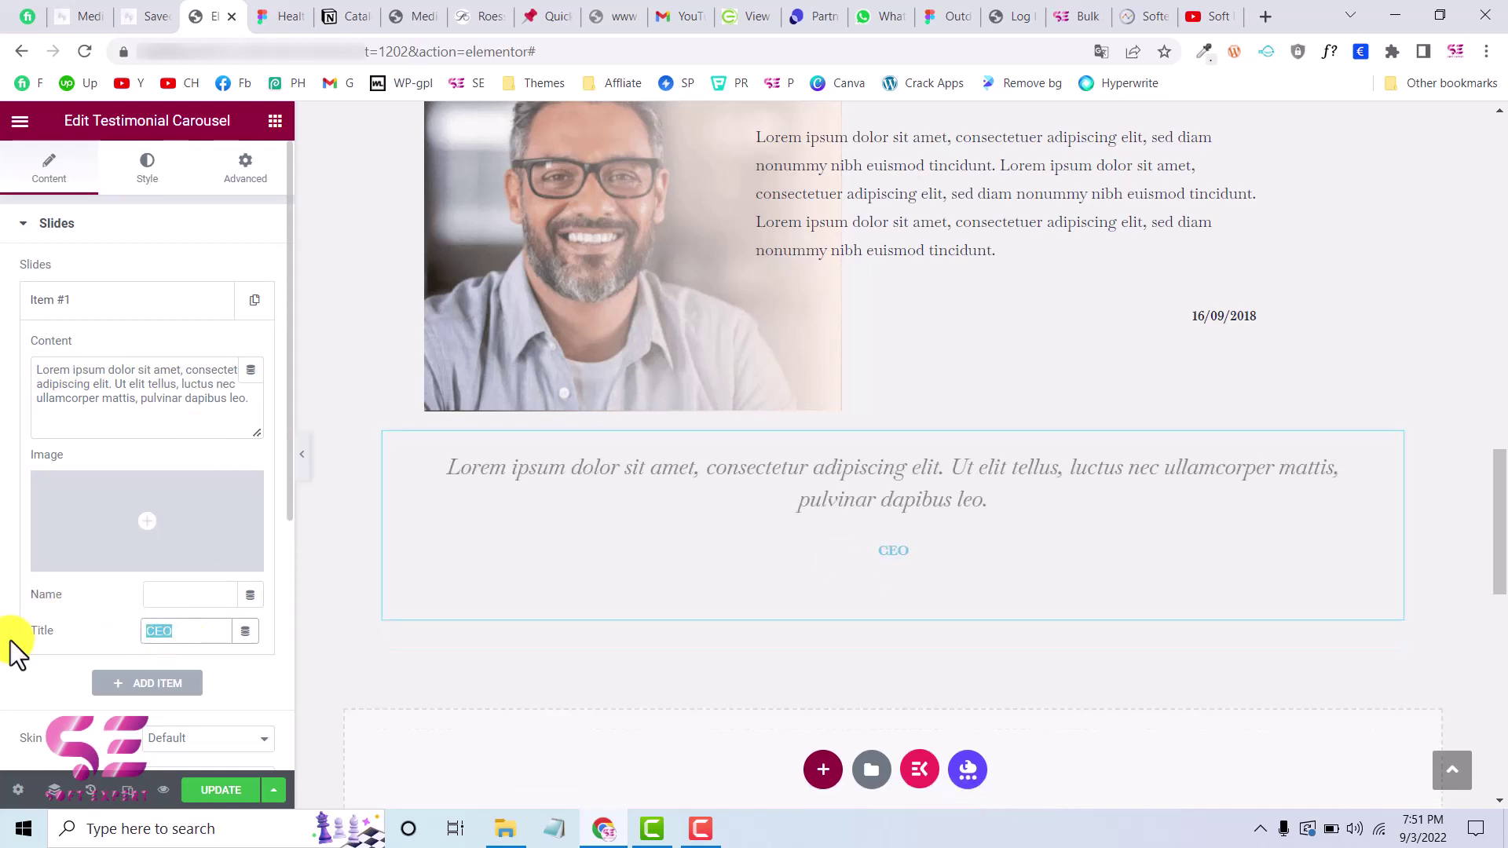
key("BackSpace")
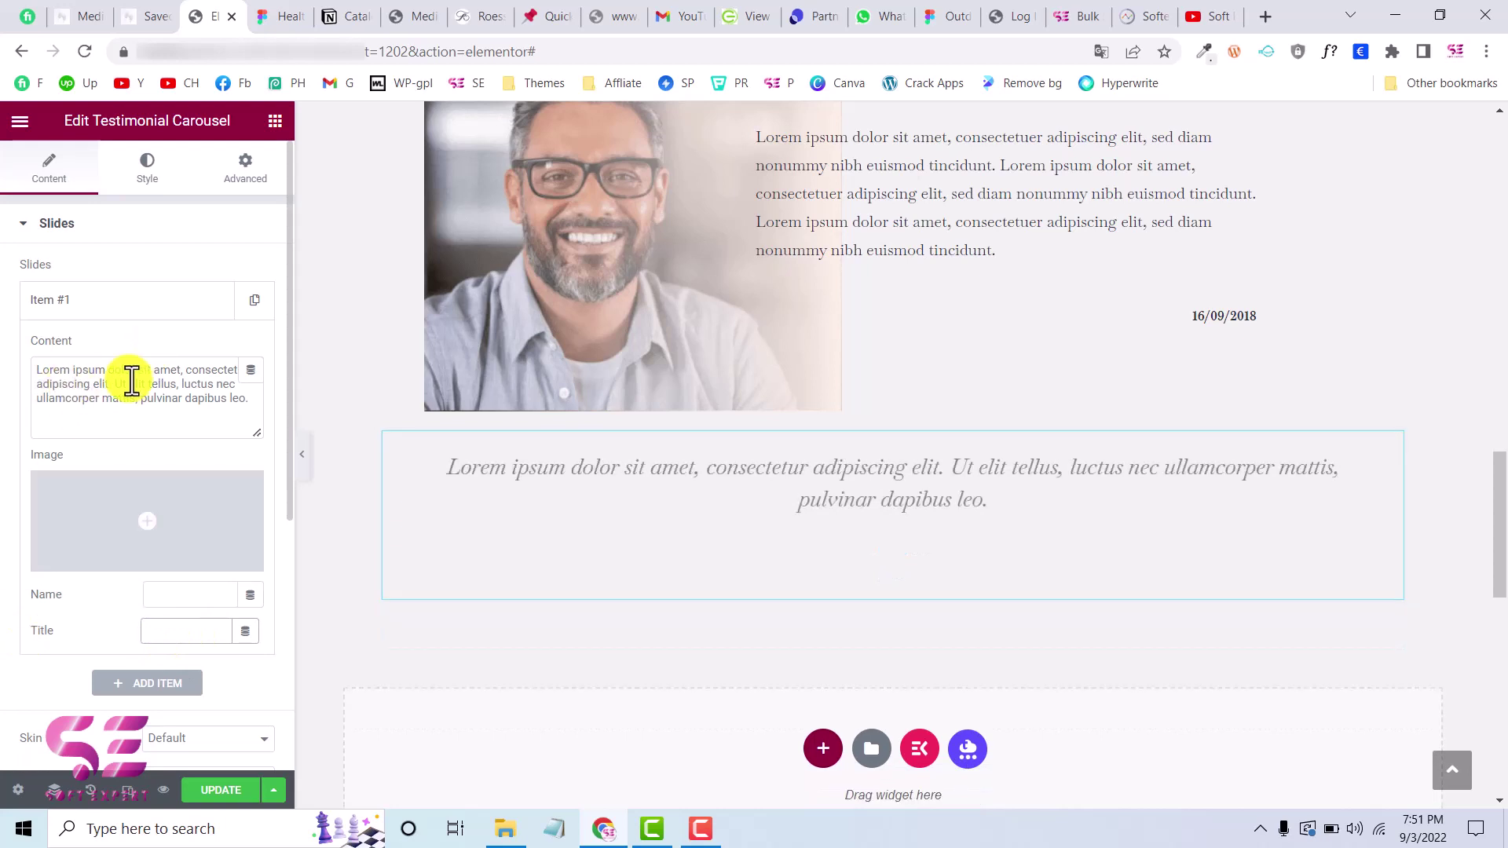
- Replace the content of the Testimonial Carousel's first slide with the testimonial 1 shortcode, [elementor-template id="3115"], copied from Saved Templates
left_click(144, 12)
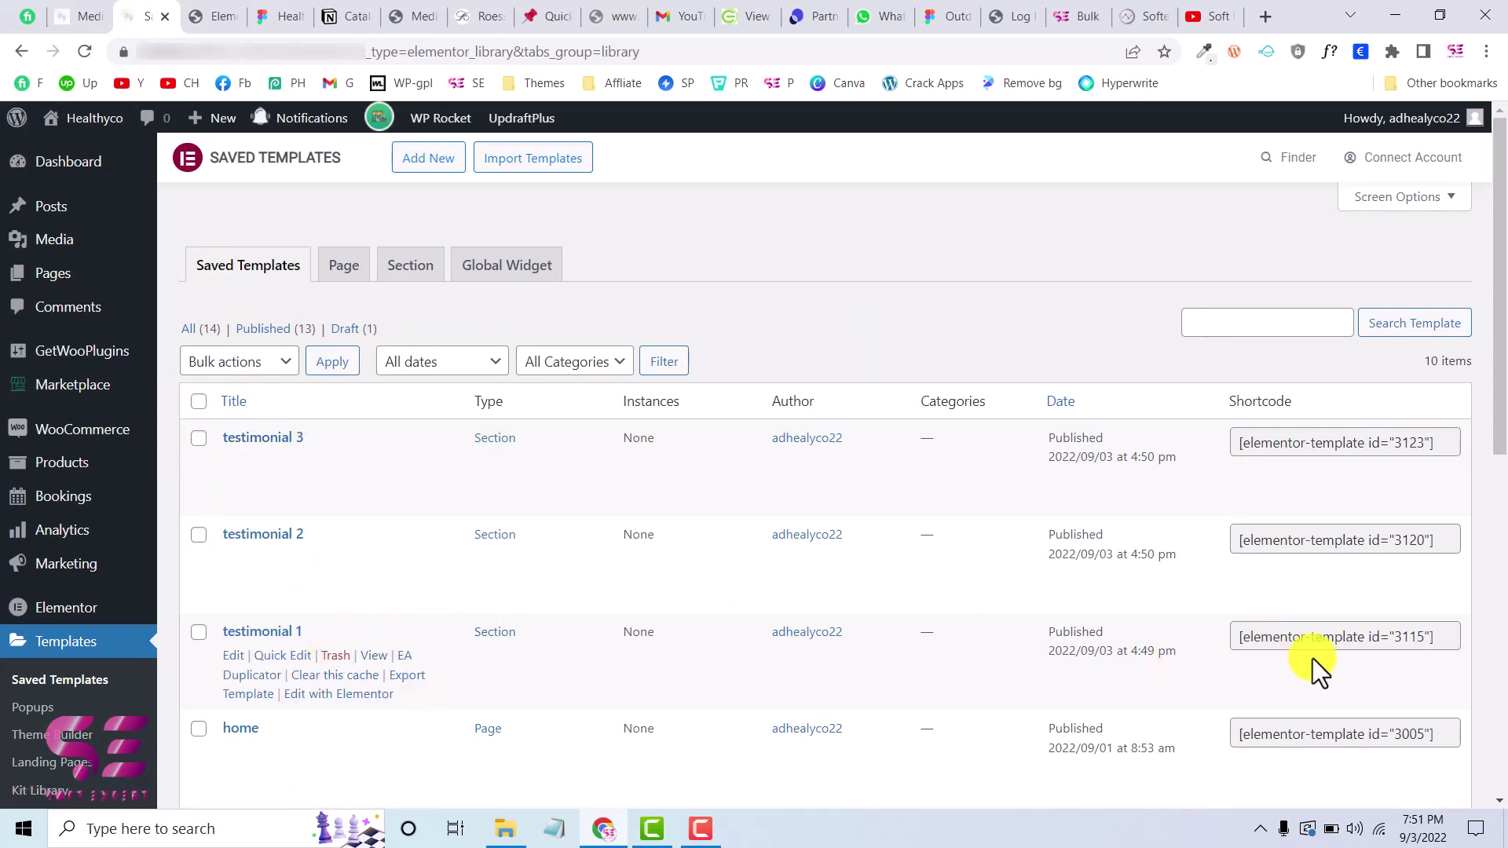
left_click(1343, 639)
key("ctrl+c")
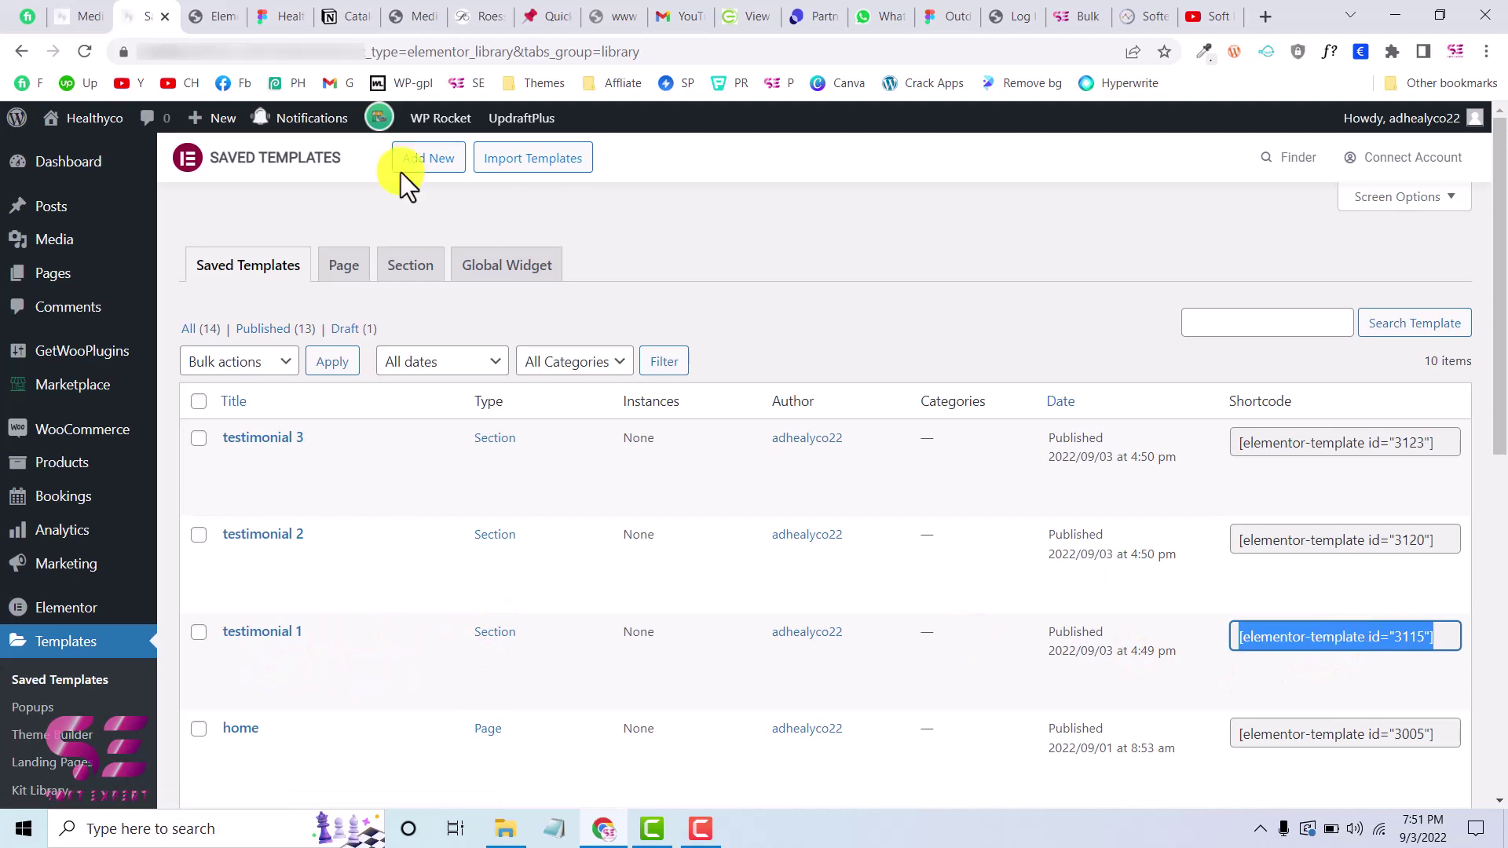
left_click(214, 16)
left_click(142, 385)
key("ctrl+a")
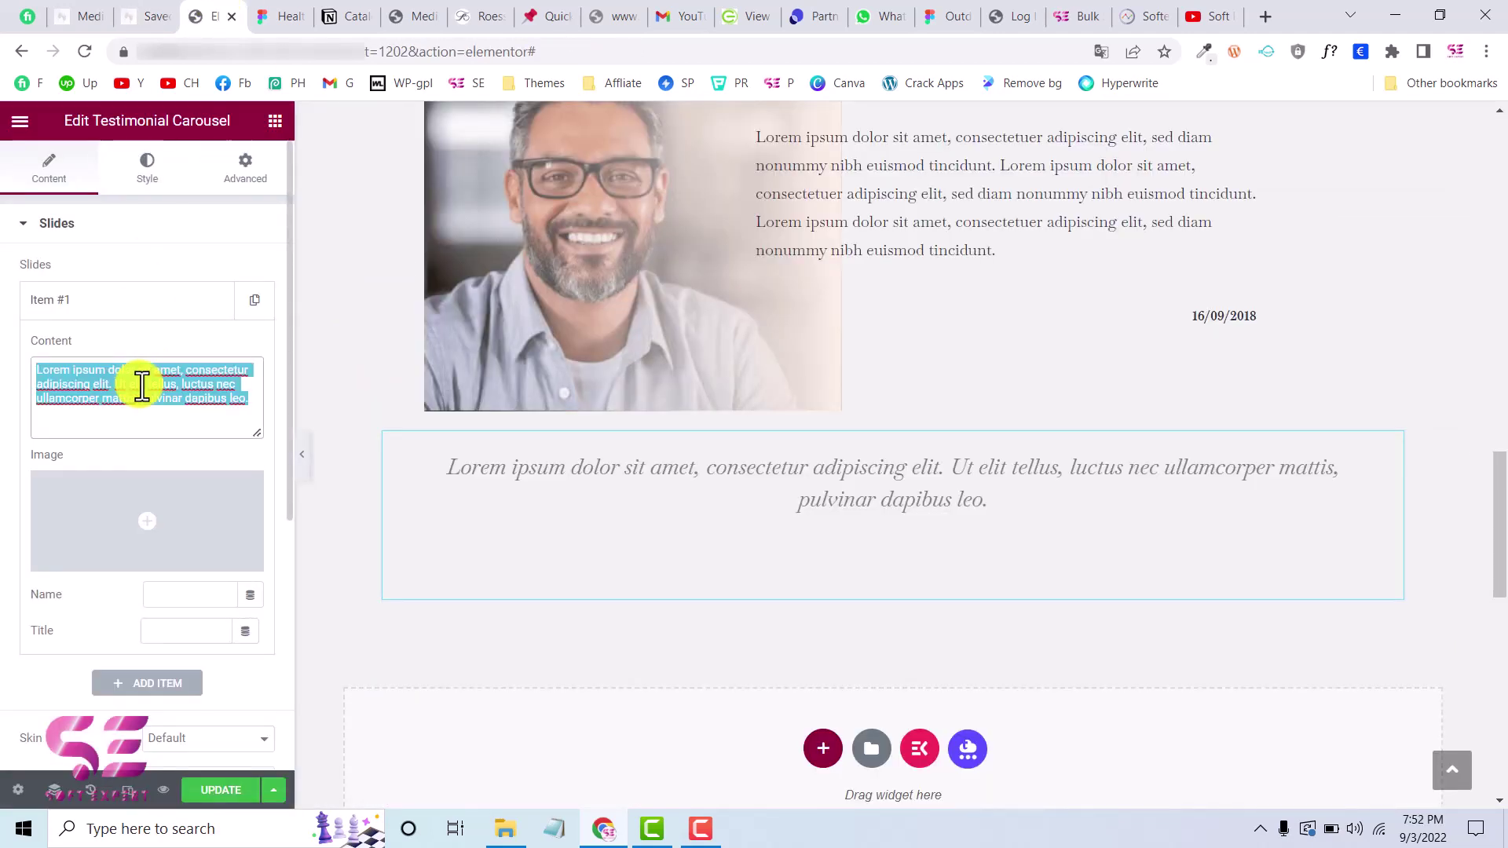
key("ctrl+v")
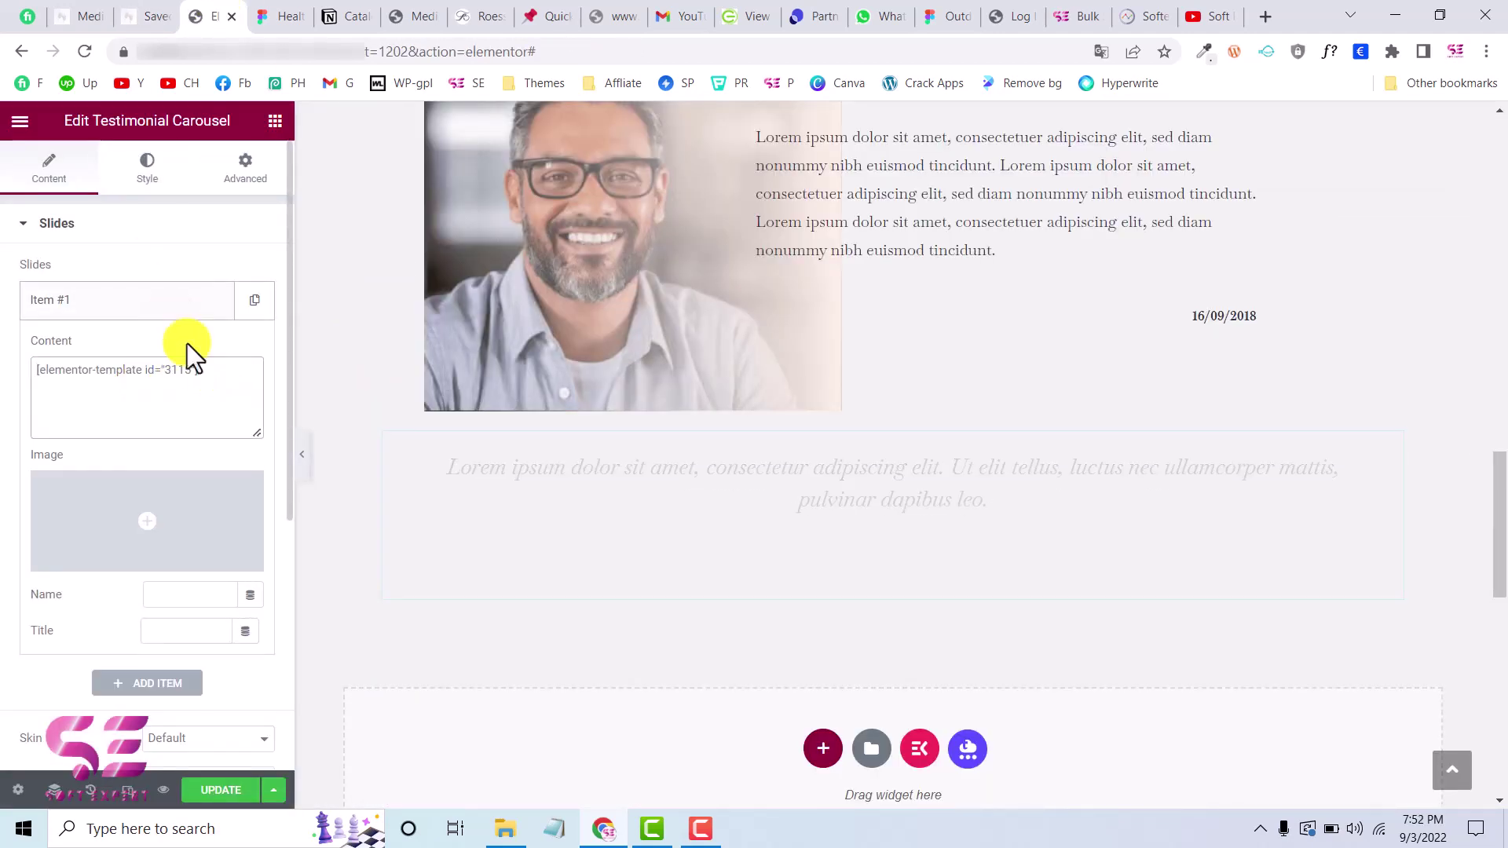
left_click(186, 308)
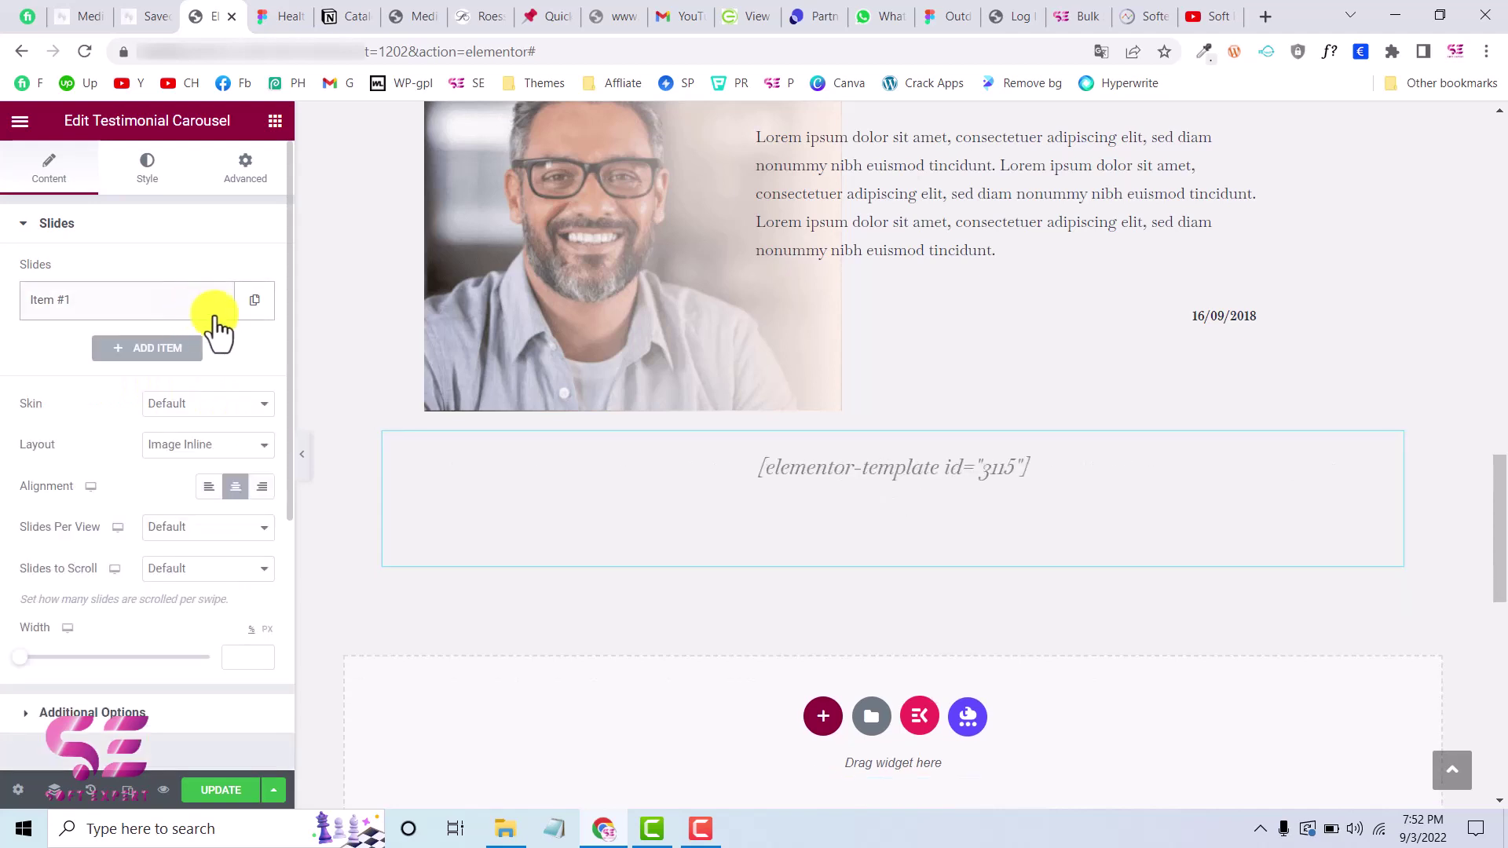
- Duplicate the first slide and replace the copy's content with the testimonial 2 shortcode, [elementor-template id="3120"], from Saved Templates
left_click(253, 301)
left_click(137, 350)
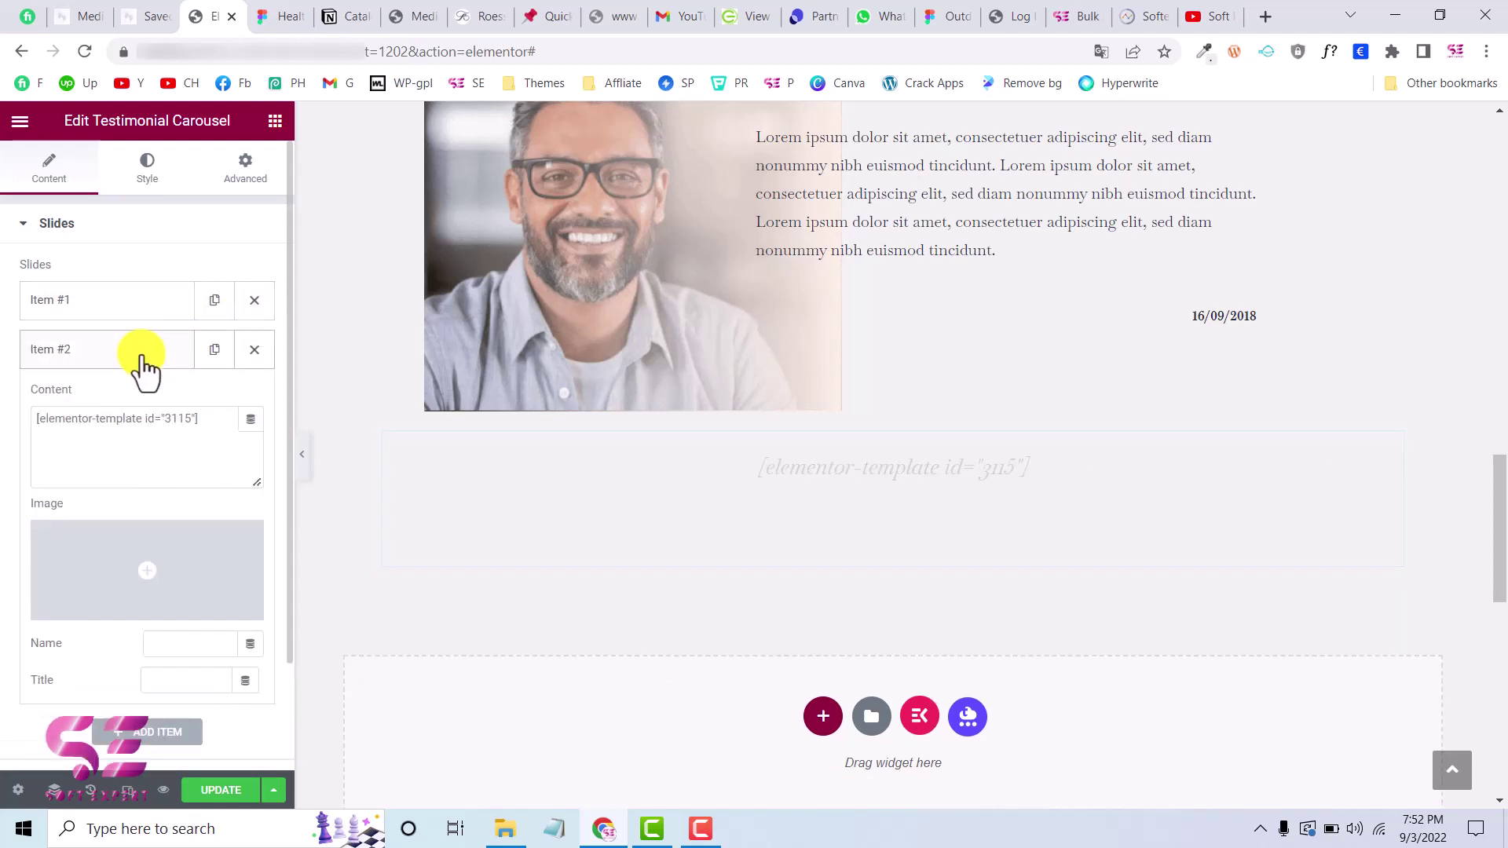
left_click(169, 16)
left_click(1396, 529)
key("ctrl+c")
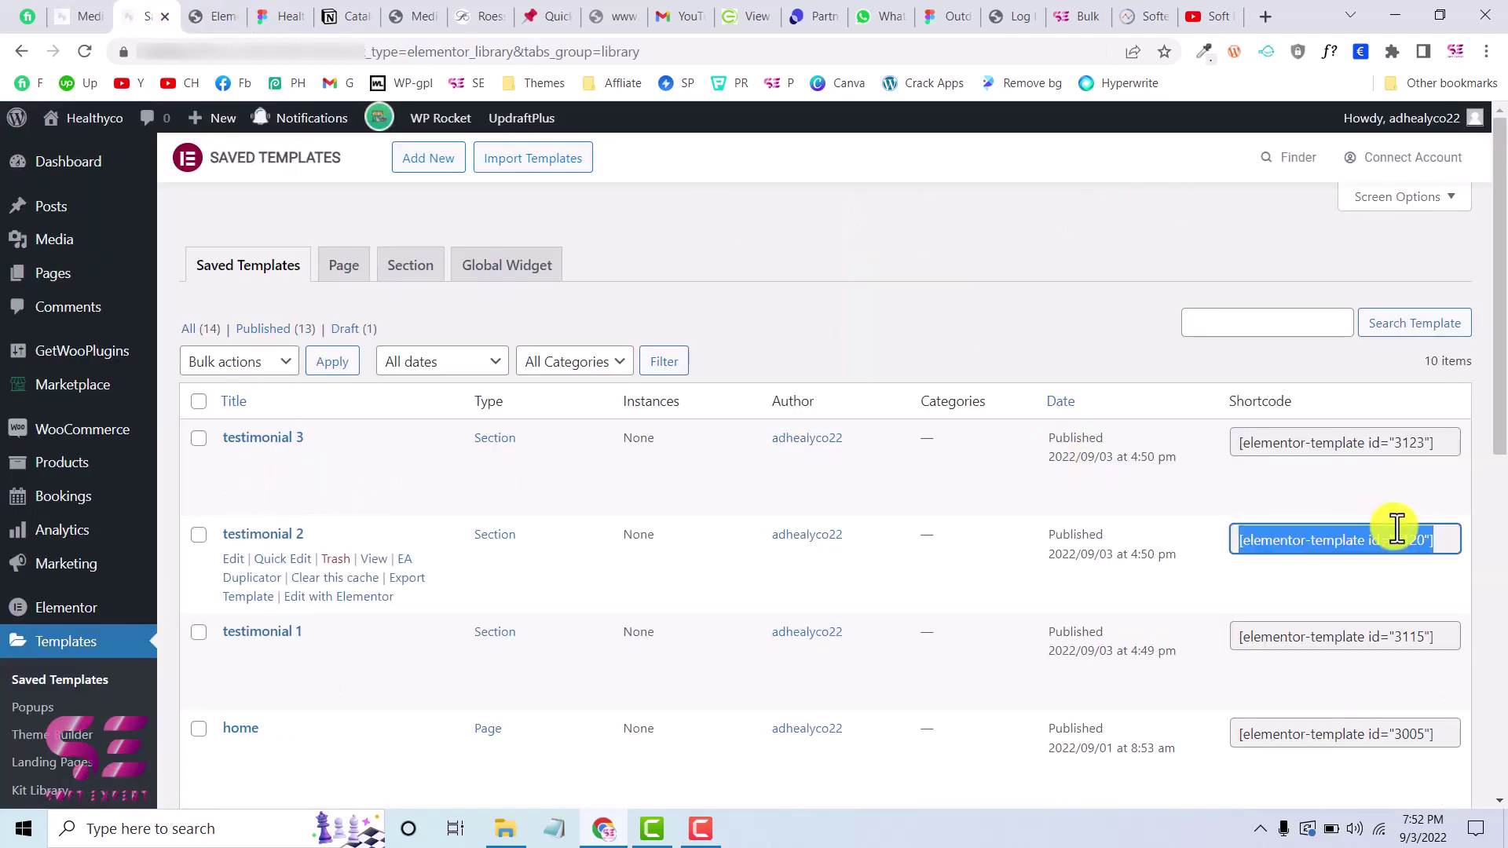
left_click(211, 16)
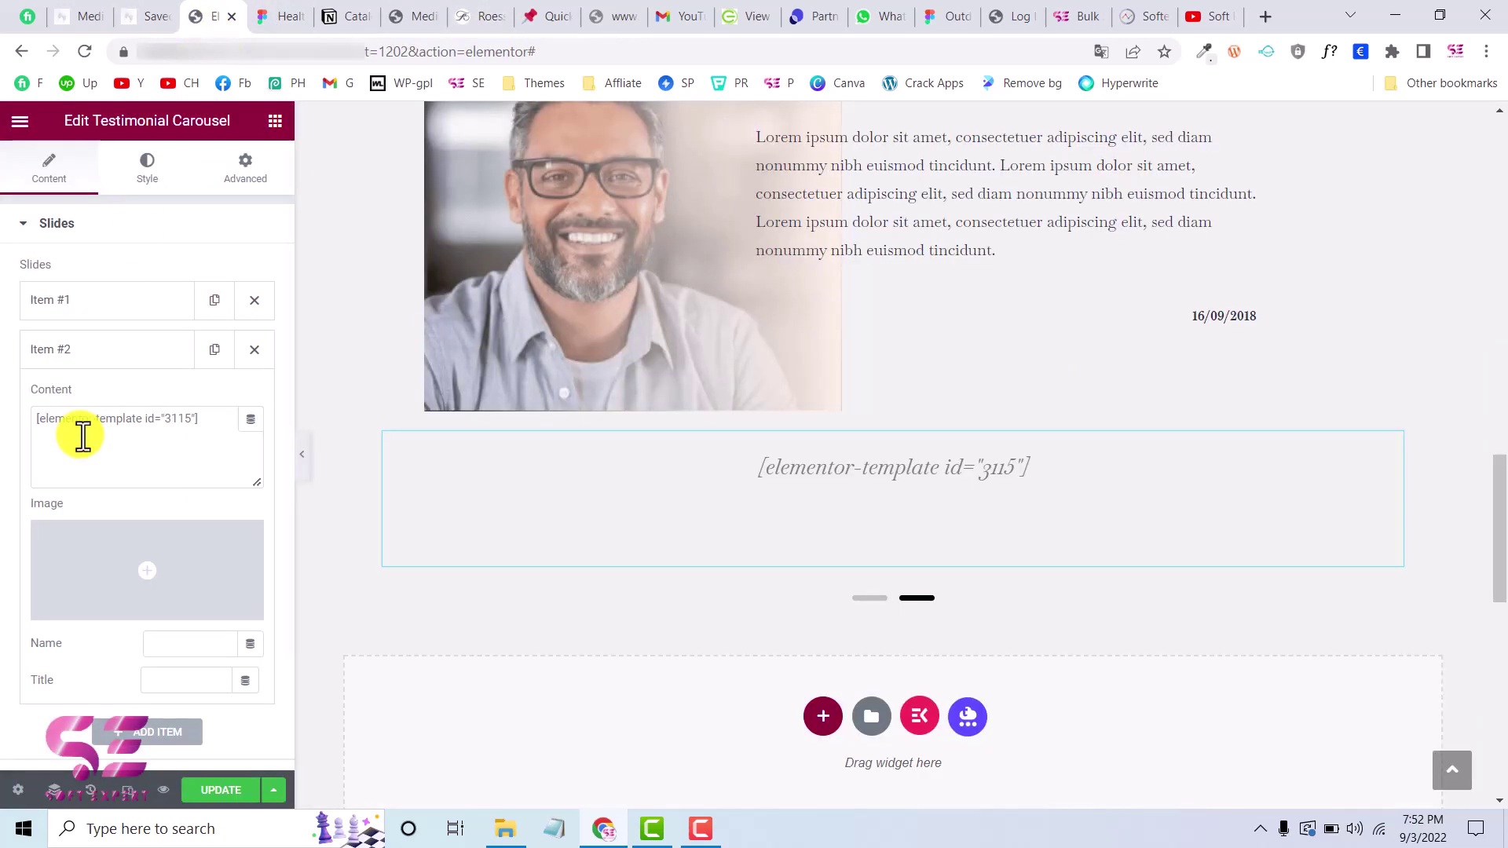
left_click(82, 446)
key("ctrl+a")
key("ctrl+v")
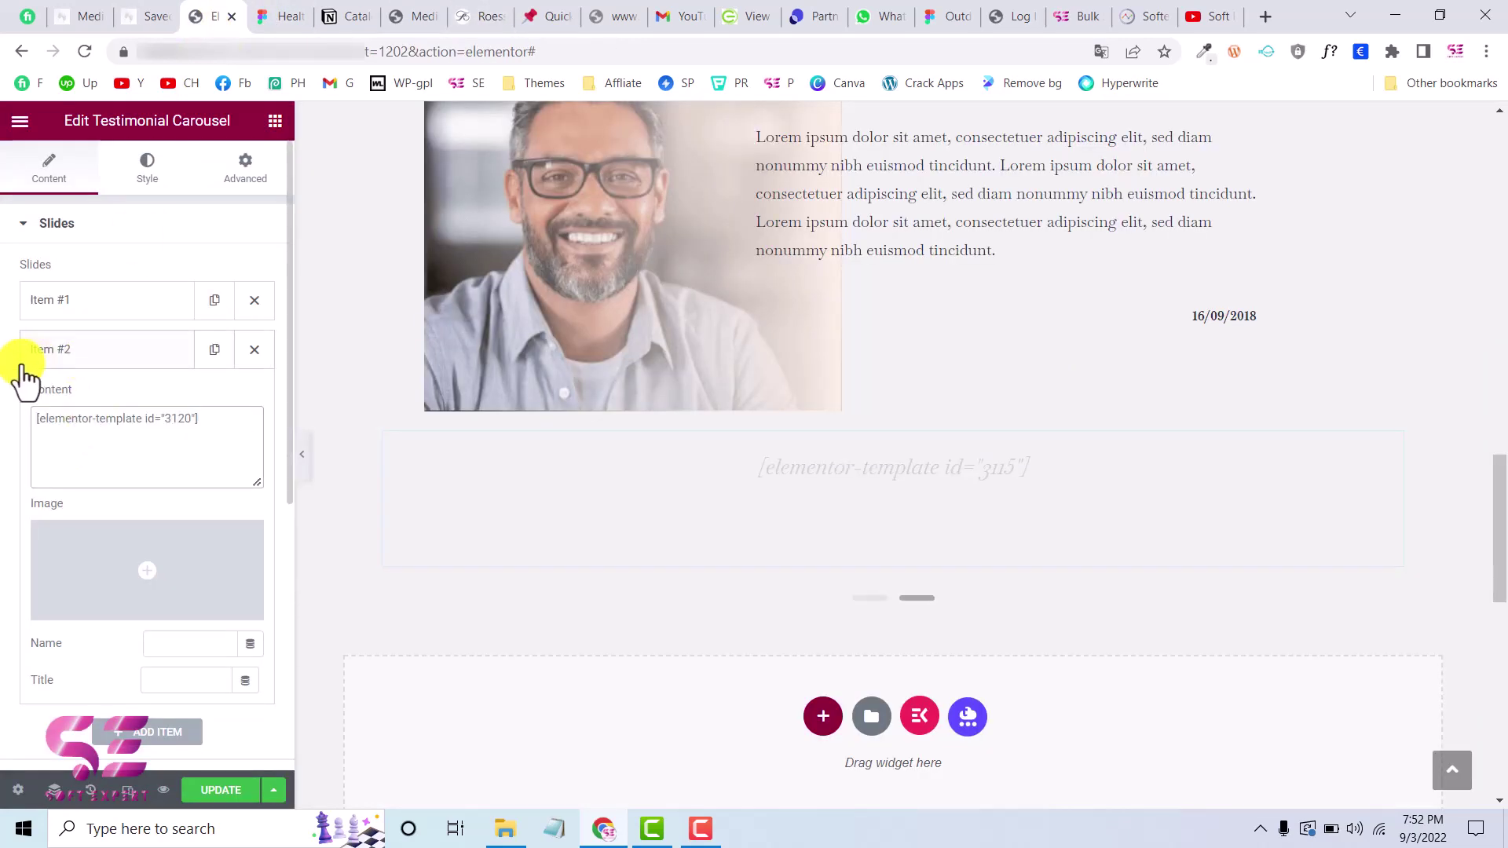
left_click(108, 355)
- Duplicate the second slide and replace the copy's content with the testimonial 3 shortcode, [elementor-template id="3123"], from Saved Templates
left_click(213, 352)
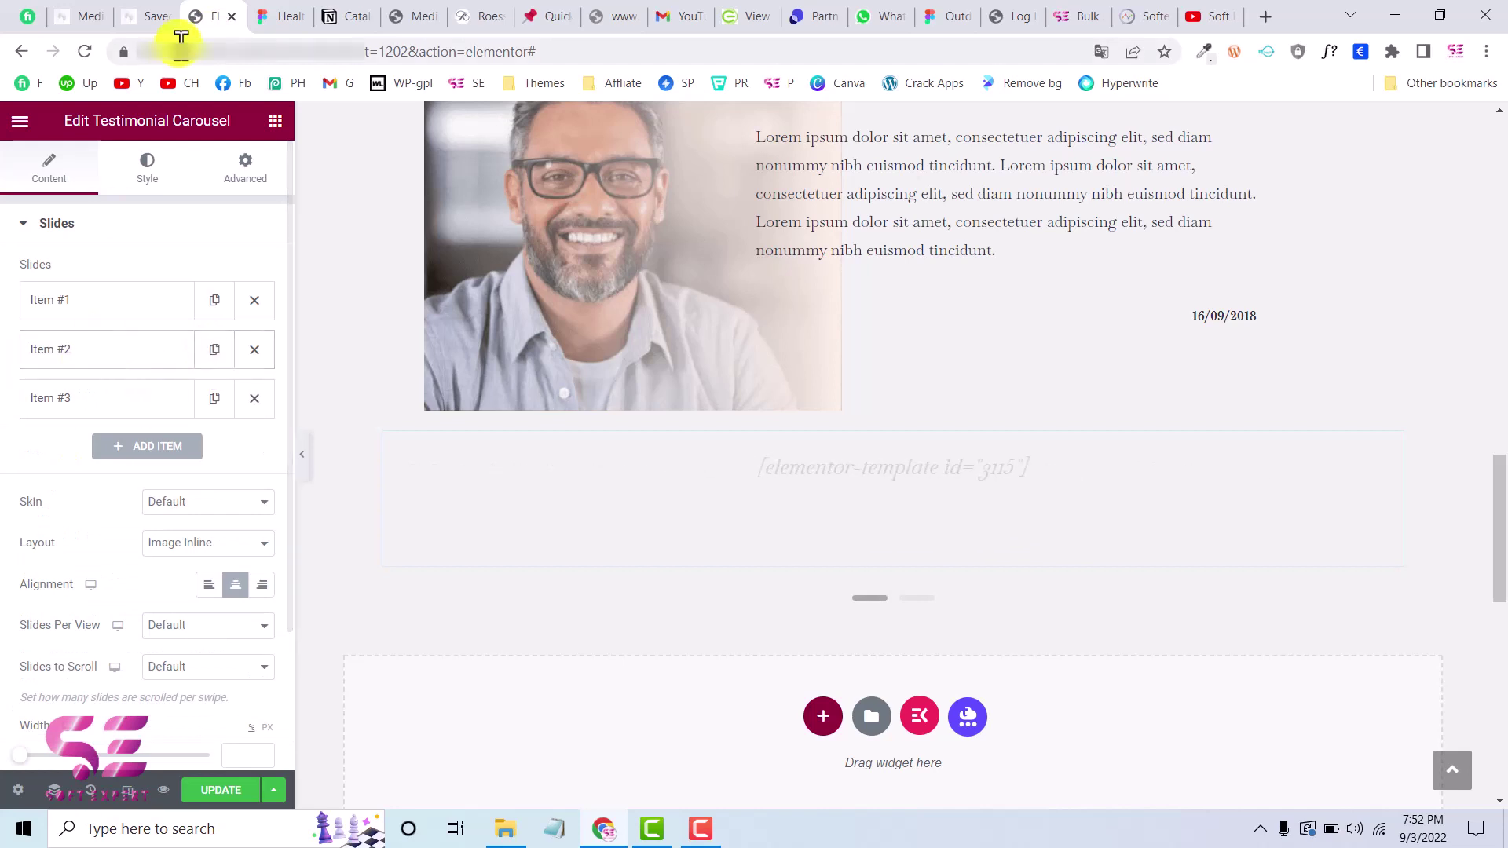
left_click(147, 16)
left_click(1448, 448)
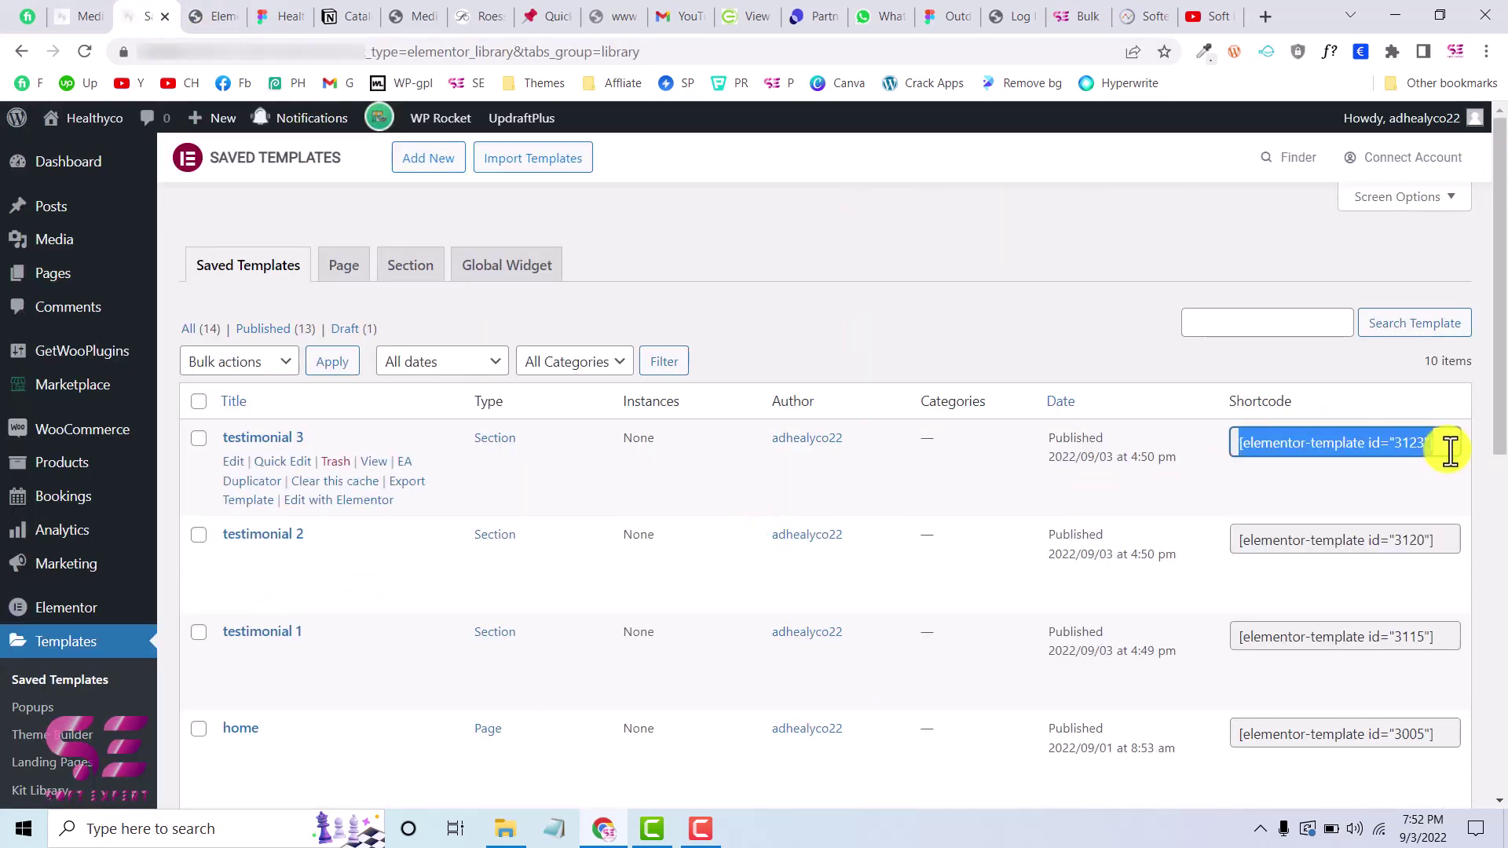
left_click_drag(1448, 448, 128, 505)
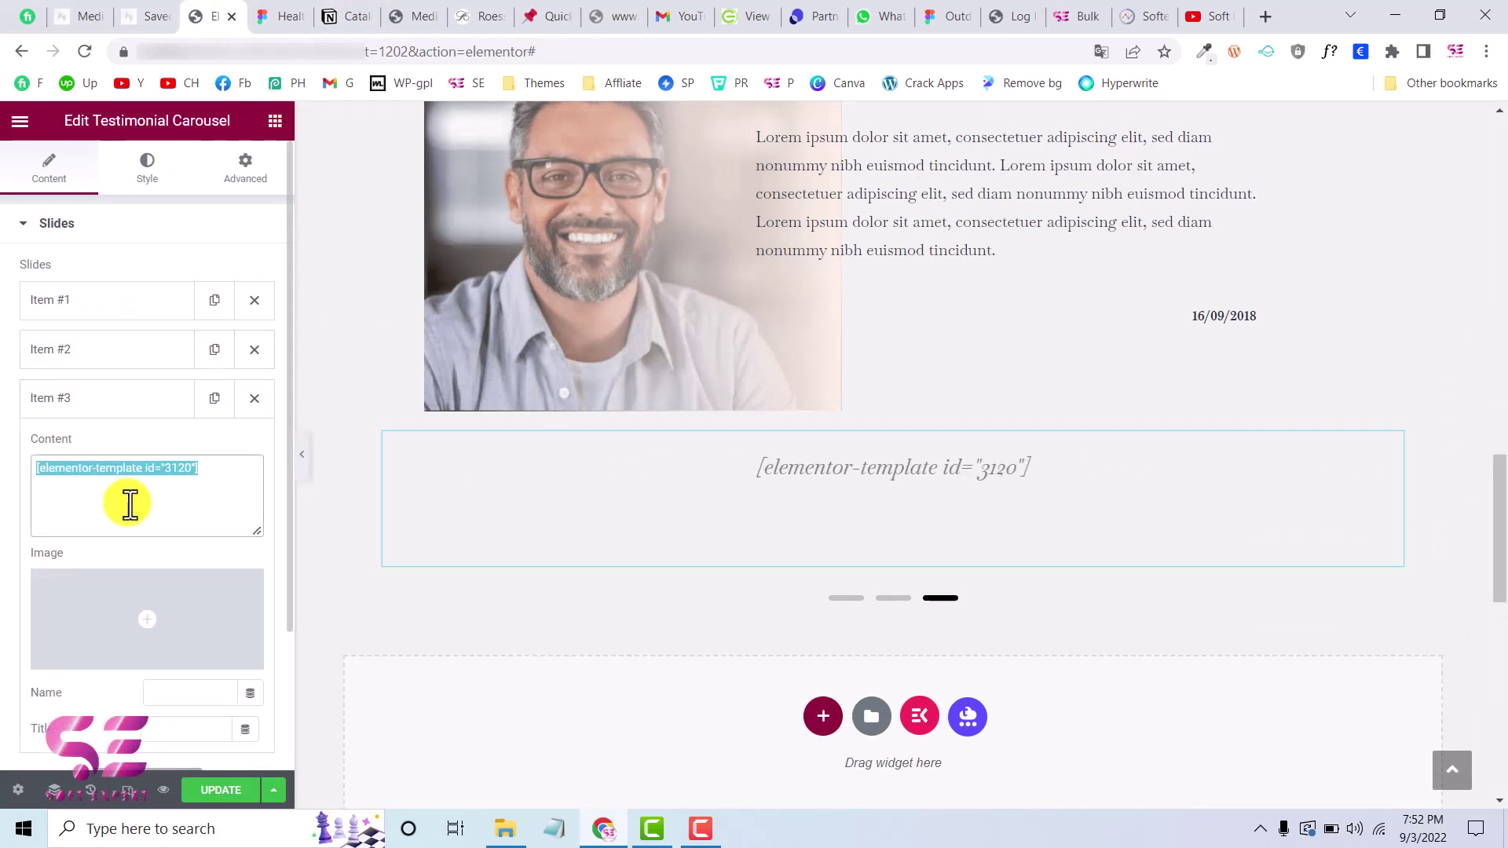
left_click(129, 503)
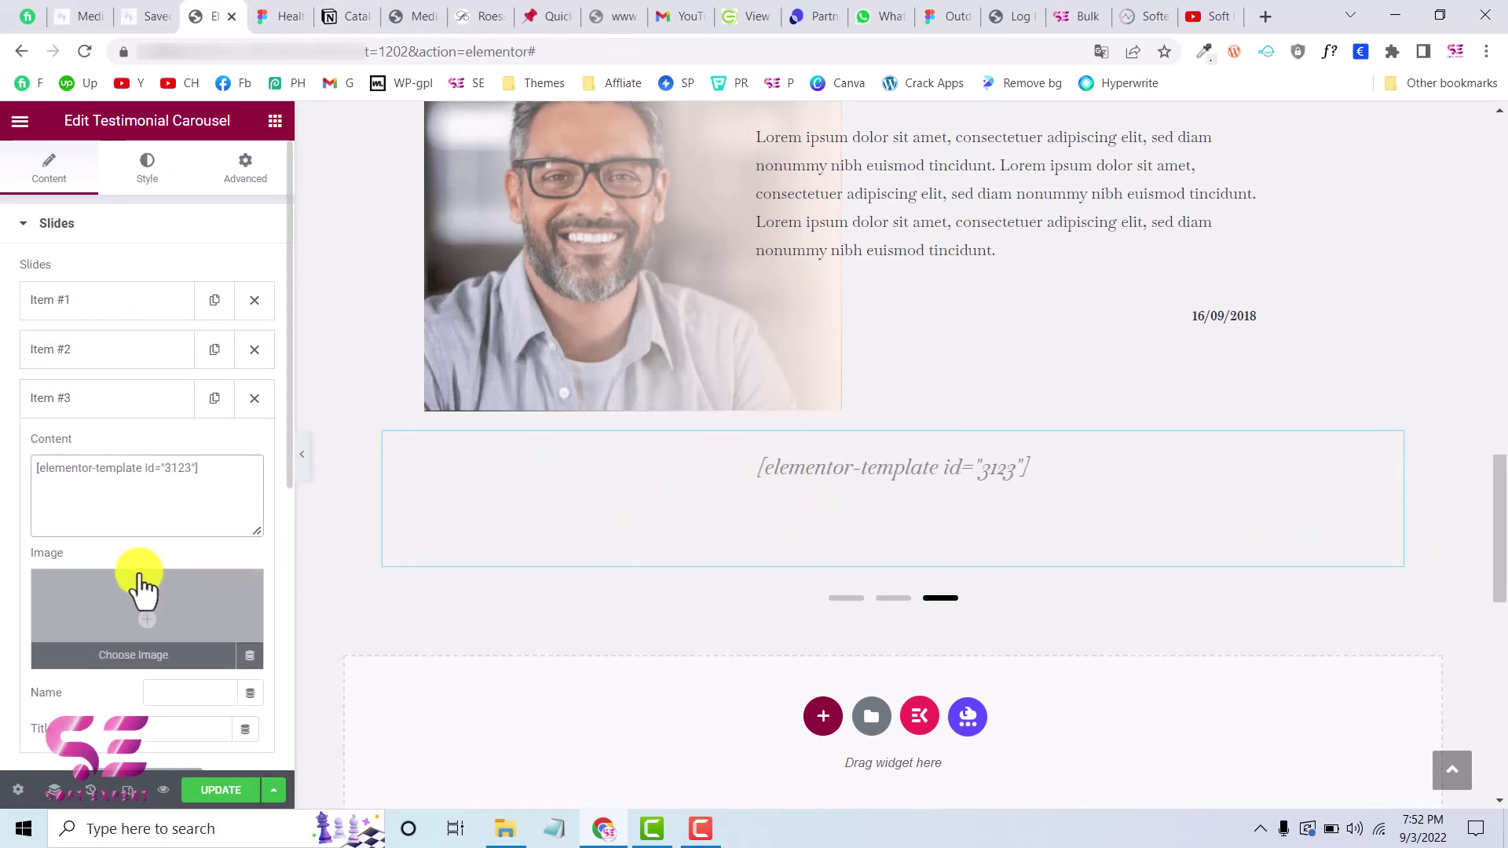
scroll(141, 583, "down", 3)
scroll(88, 472, "up", 4)
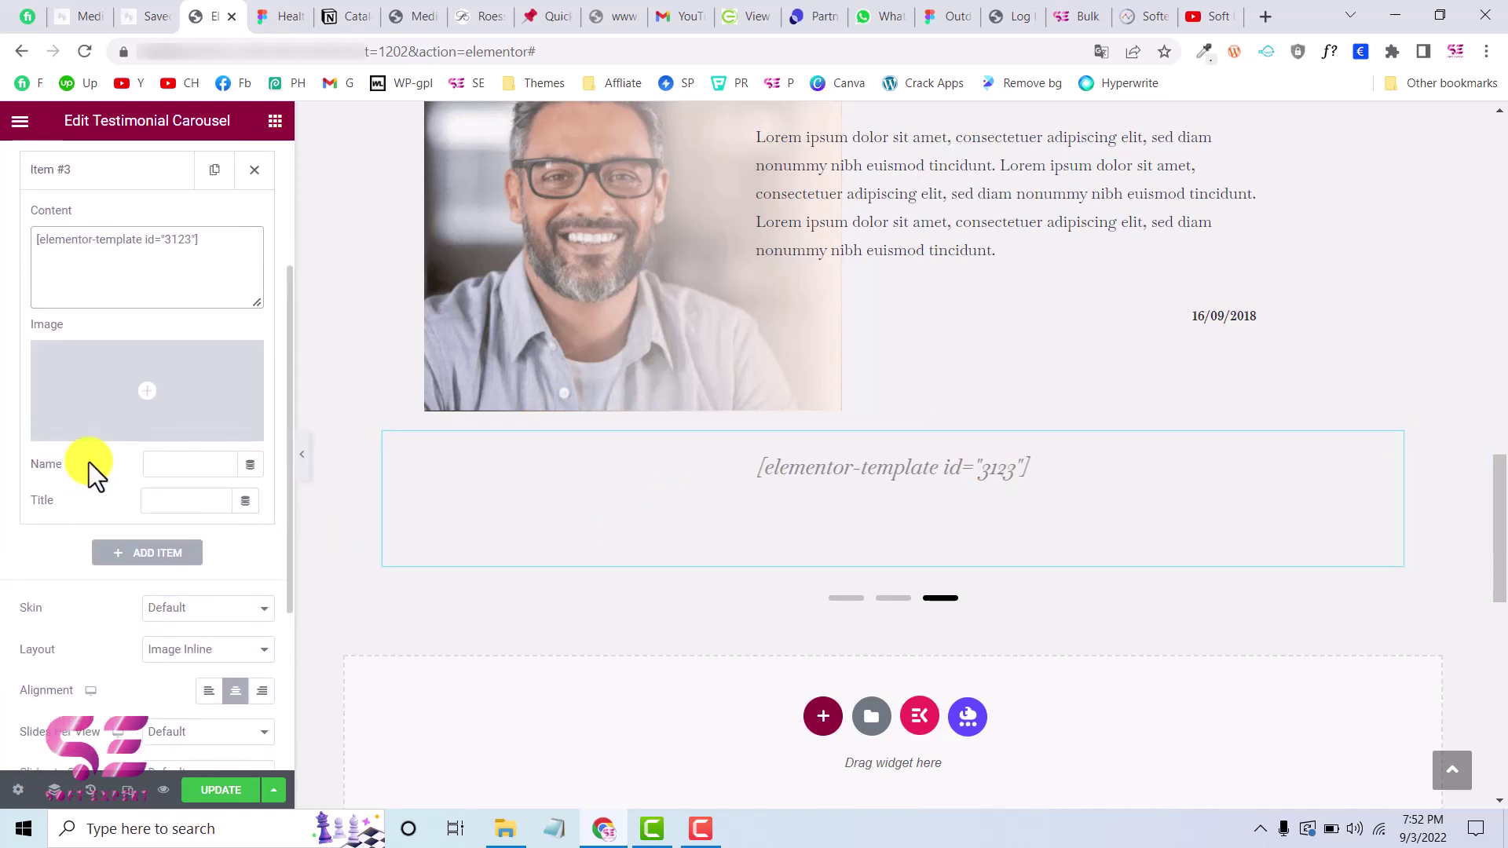
- Update the page and open its preview to check the testimonial carousel and its second slide
left_click(226, 792)
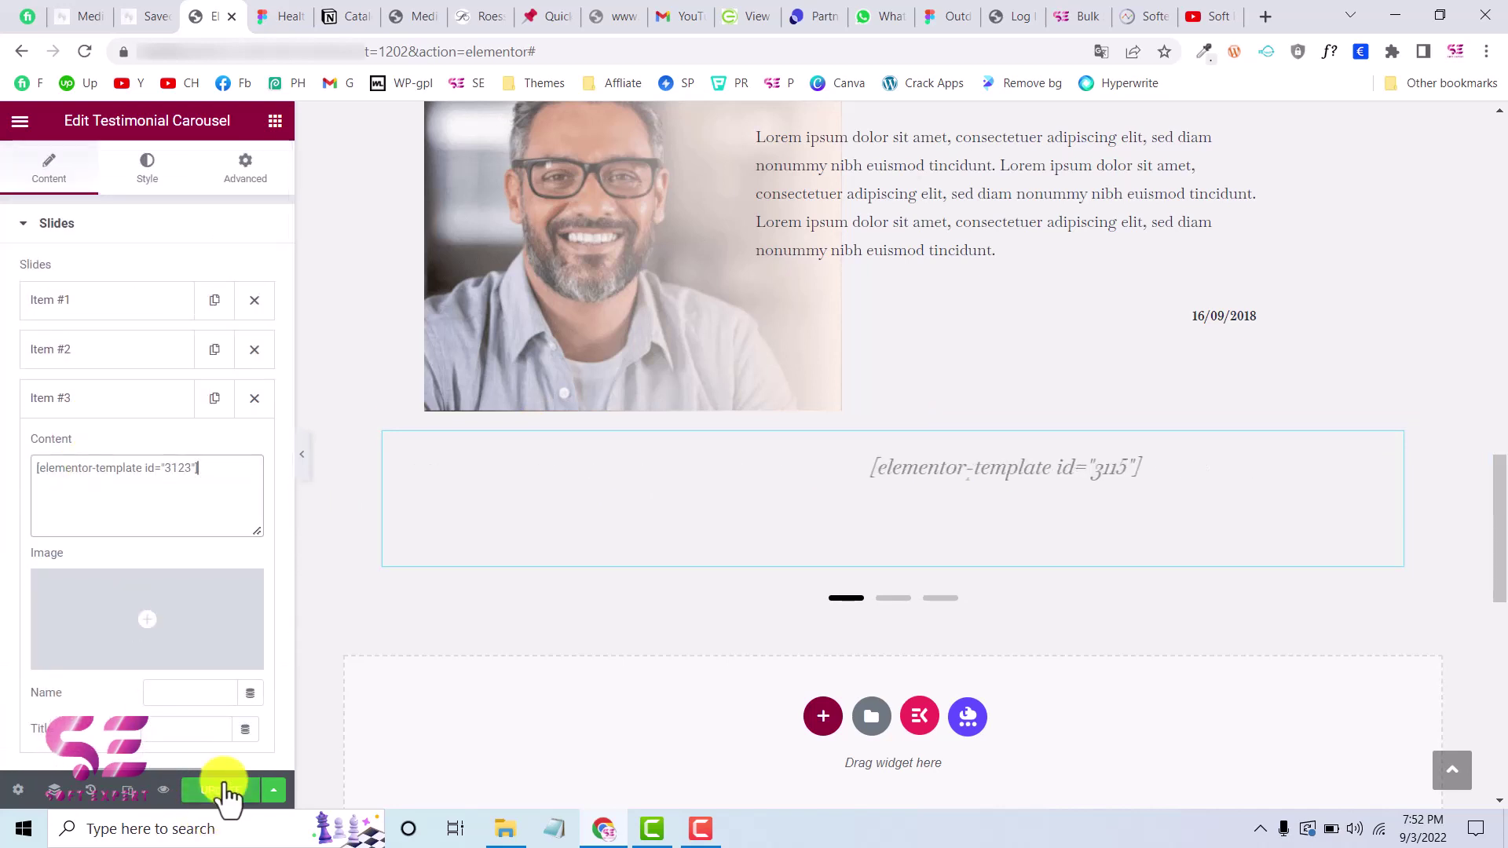
left_click(163, 790)
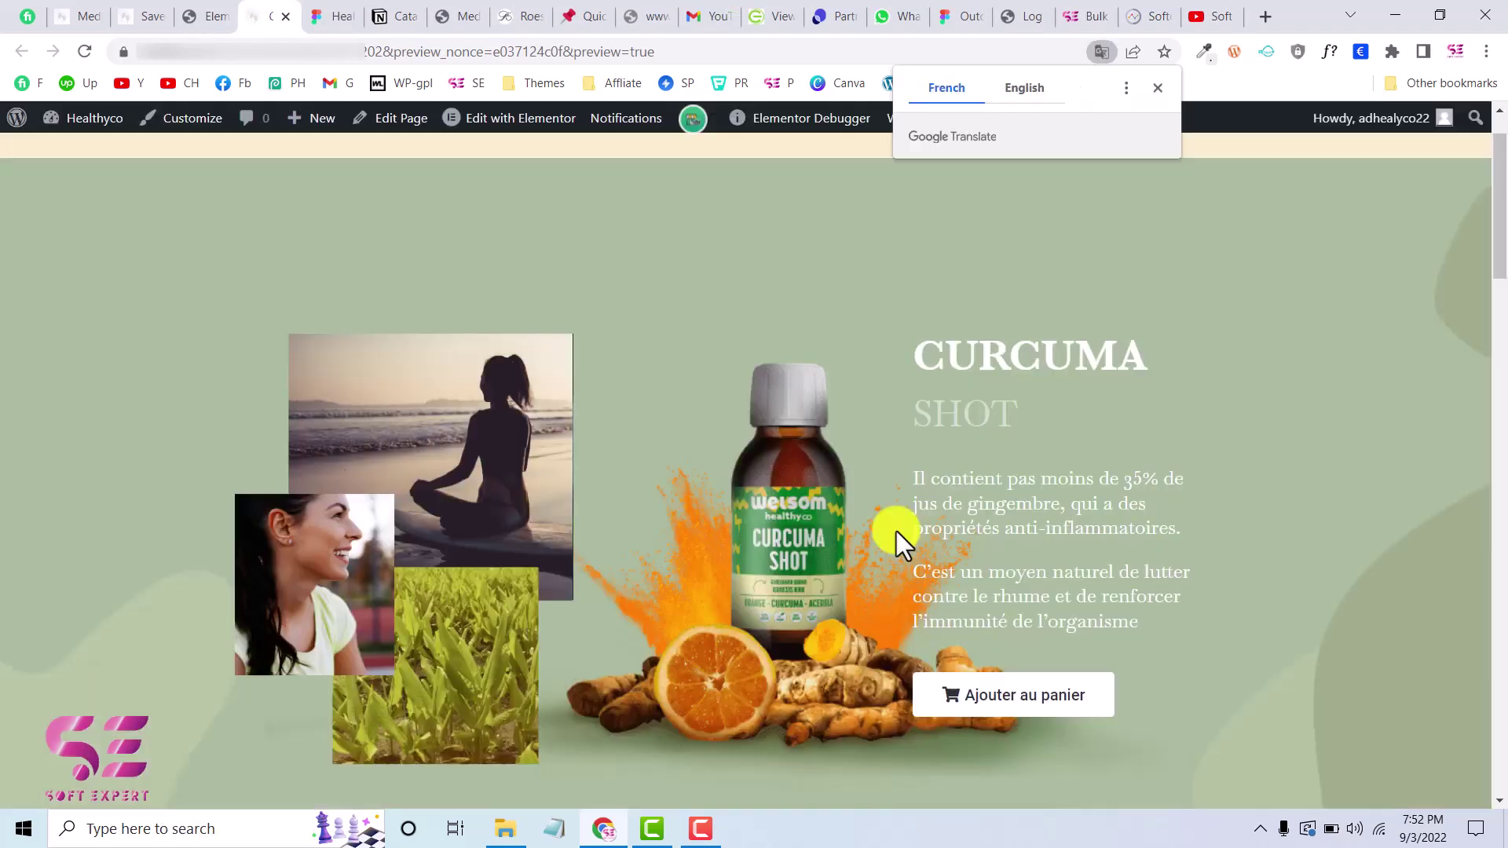
scroll(897, 531, "down", 15)
scroll(897, 531, "down", 5)
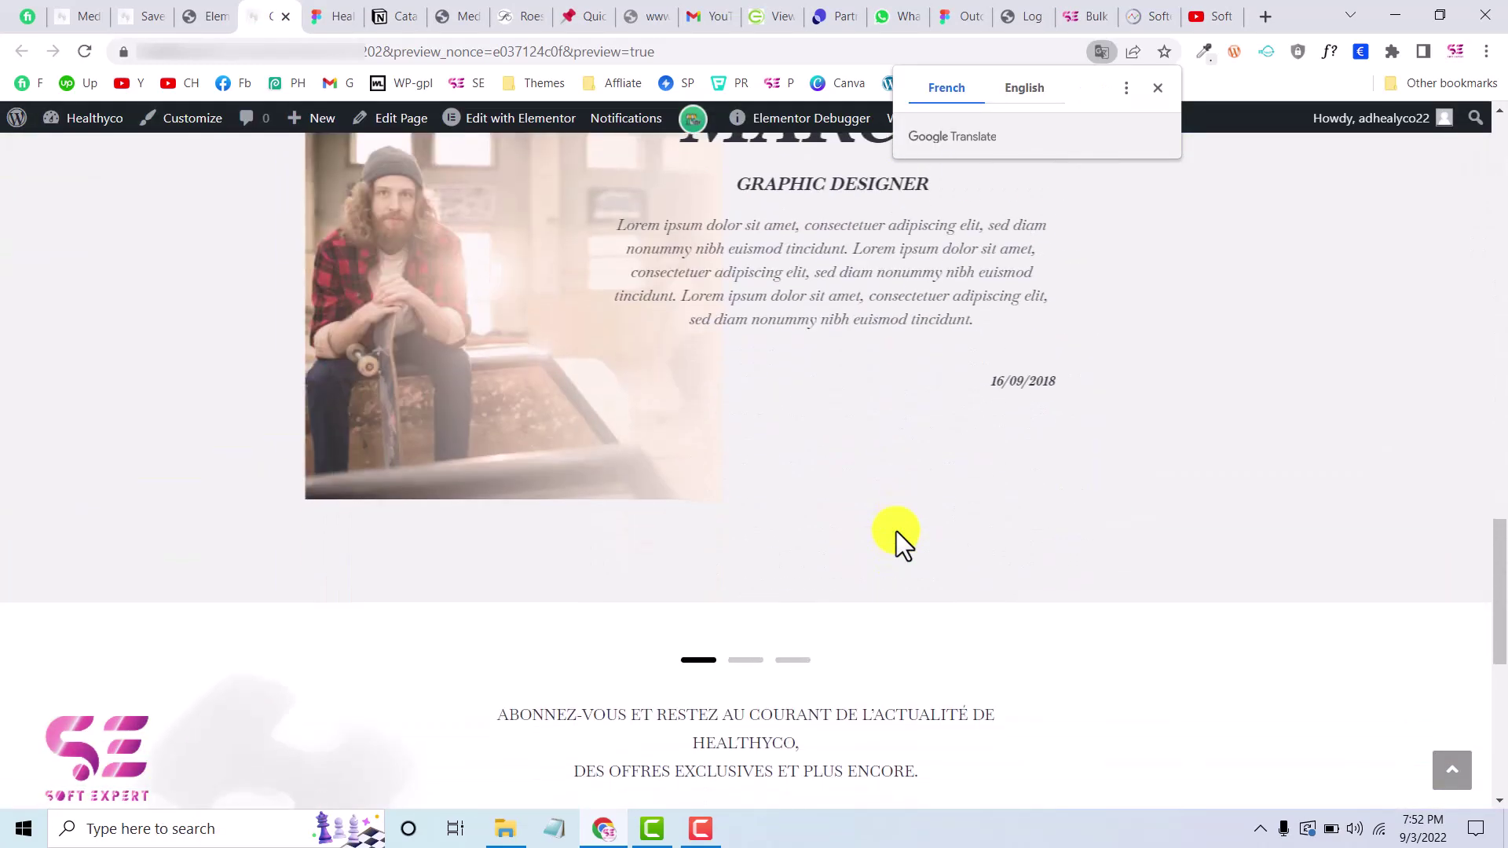
scroll(784, 529, "up", 6)
scroll(657, 336, "up", 7)
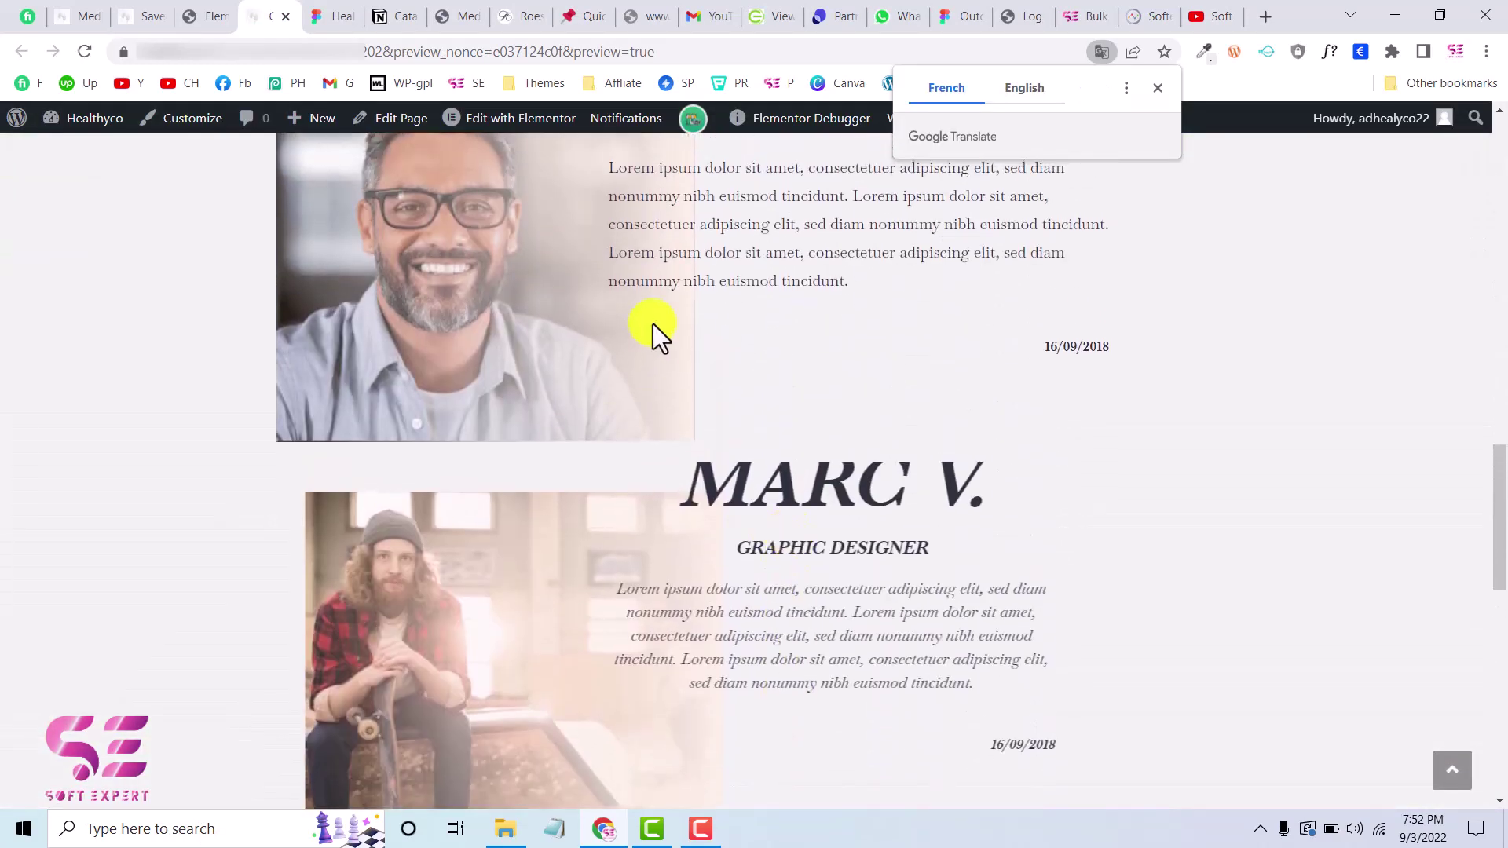
scroll(605, 444, "down", 4)
scroll(647, 600, "down", 7)
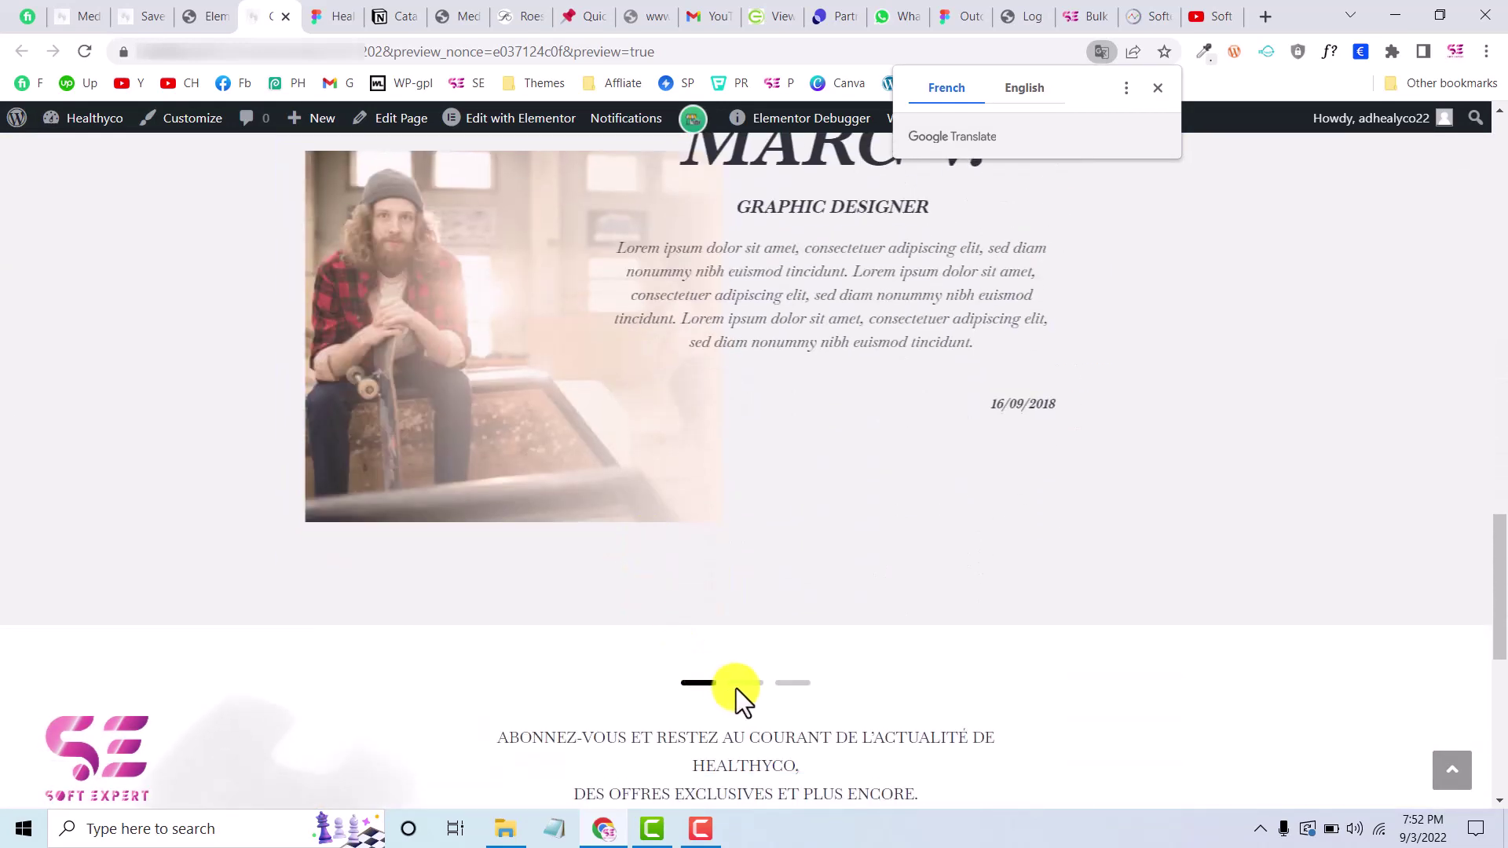
left_click(742, 684)
scroll(787, 677, "up", 2)
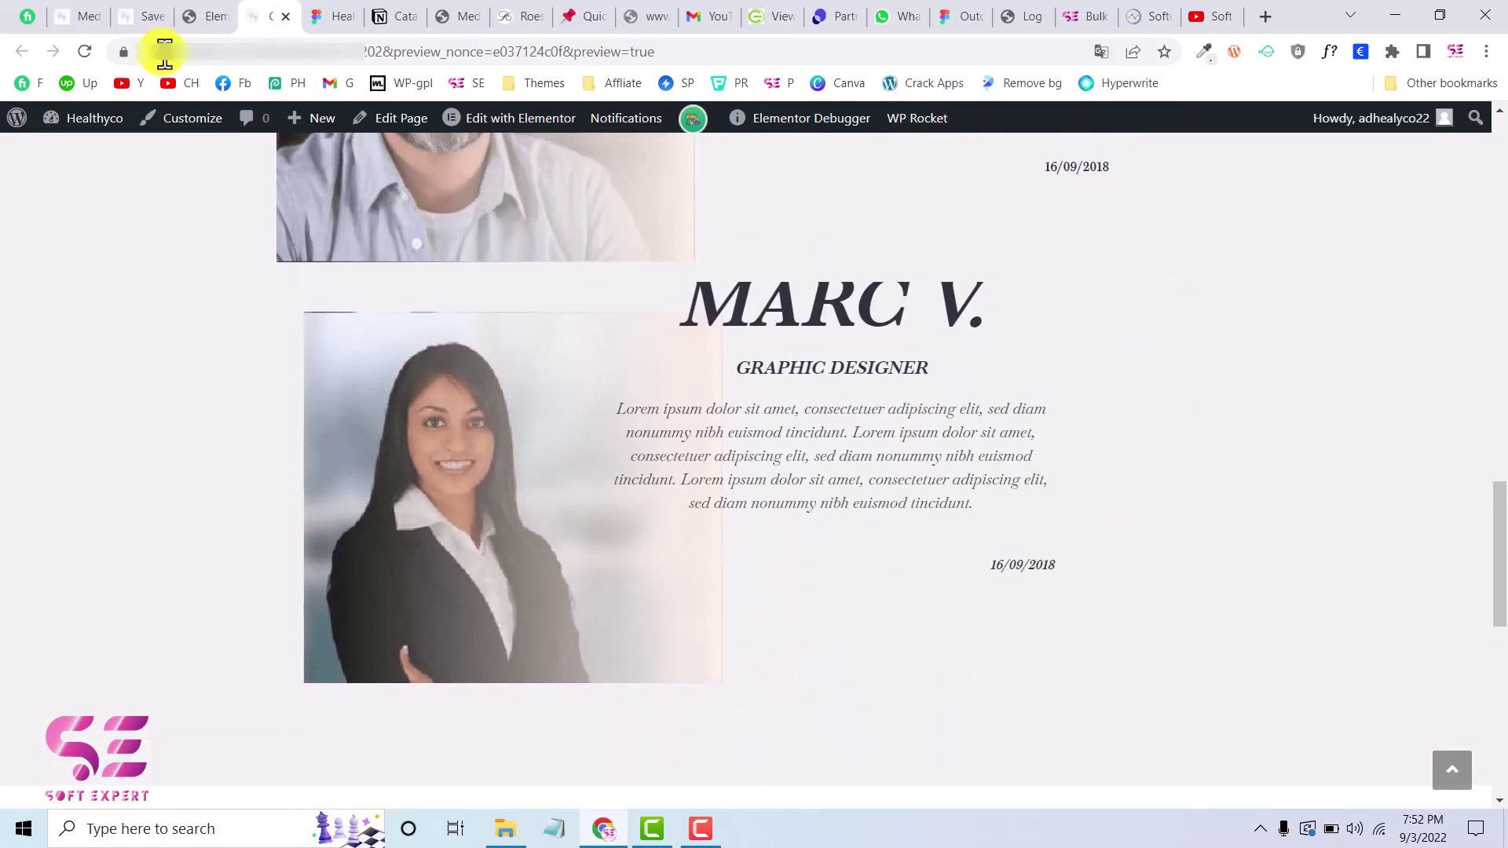
- Delete the original testimonial section above the carousel in the page editor and update the page
left_click(202, 14)
scroll(886, 432, "up", 4)
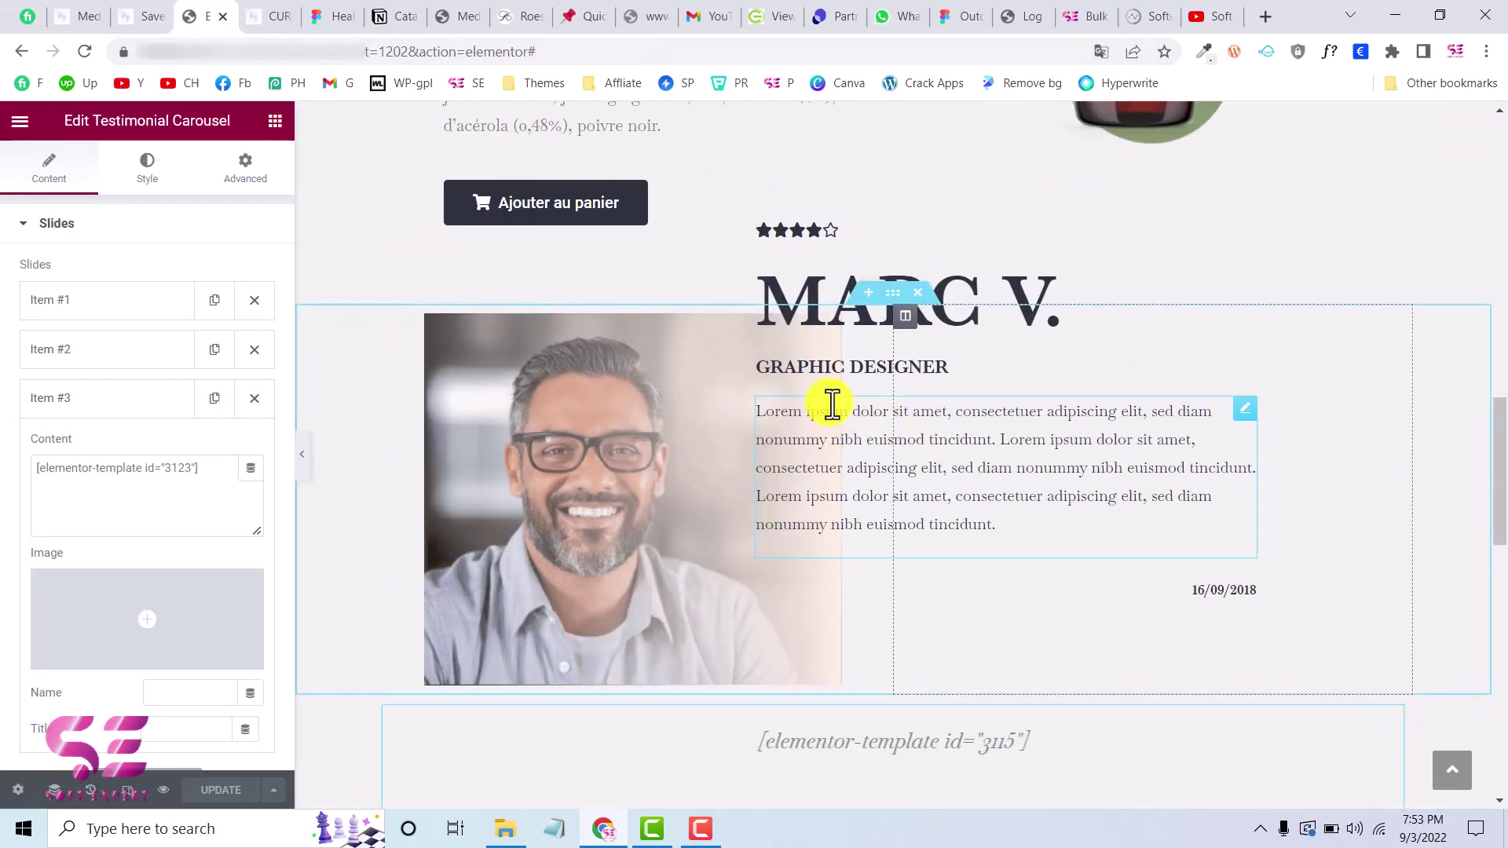
left_click(919, 294)
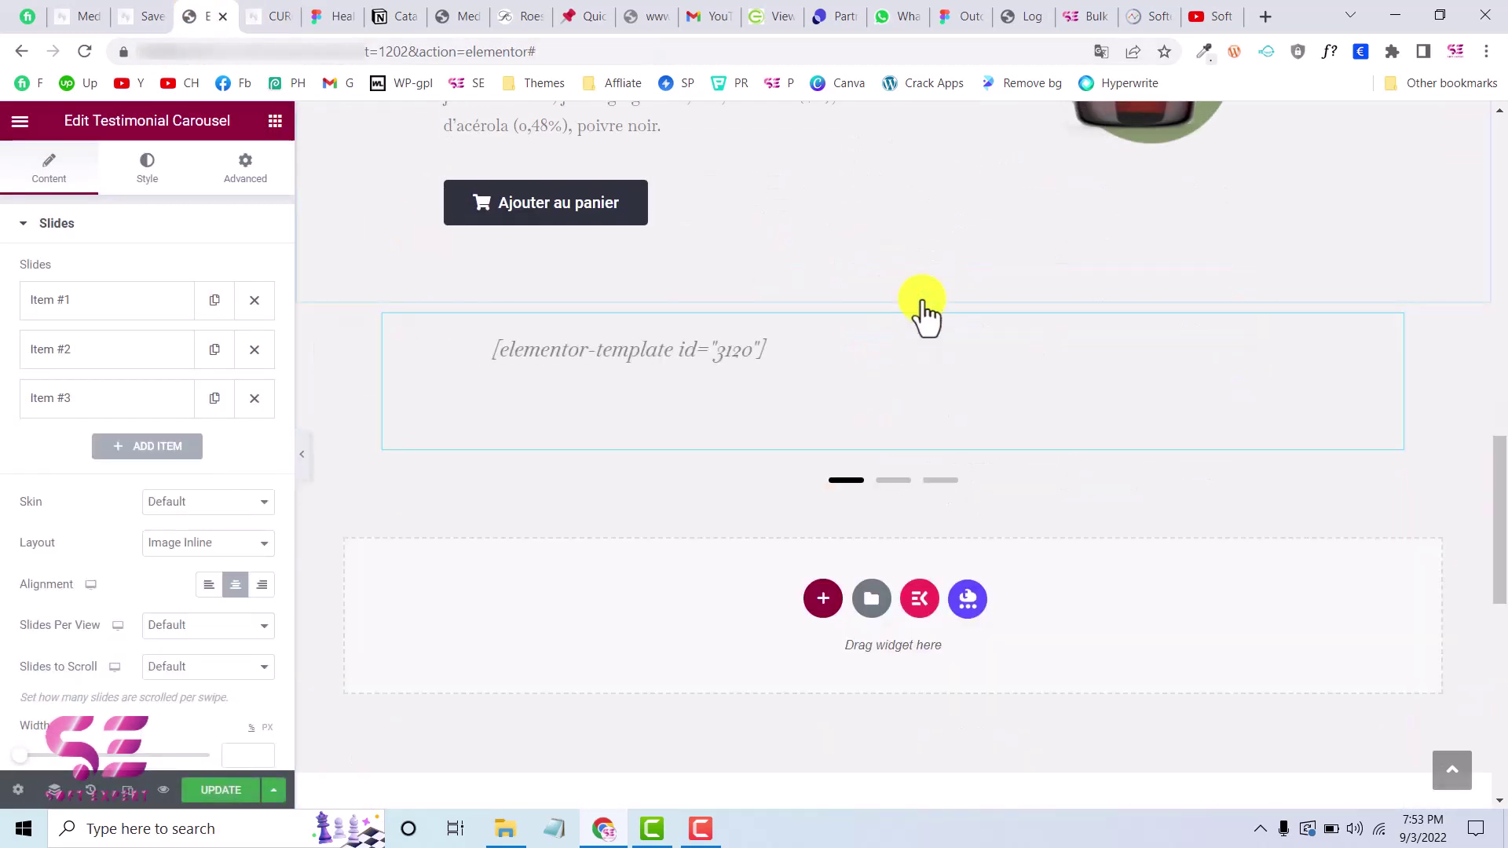
left_click(220, 792)
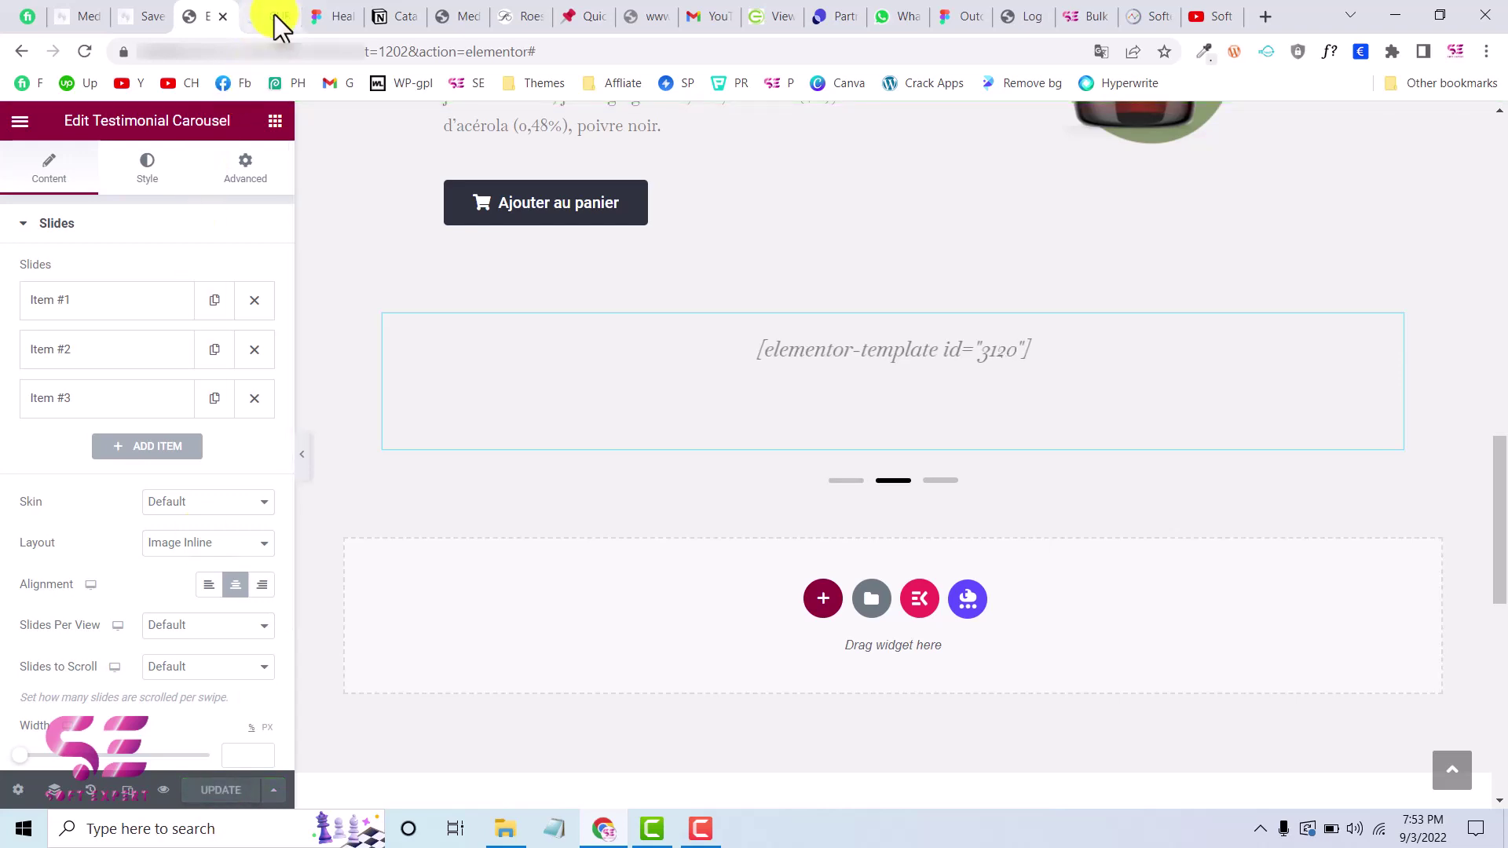
- Reload the page preview and check the carousel's second and third testimonial slides
left_click(276, 17)
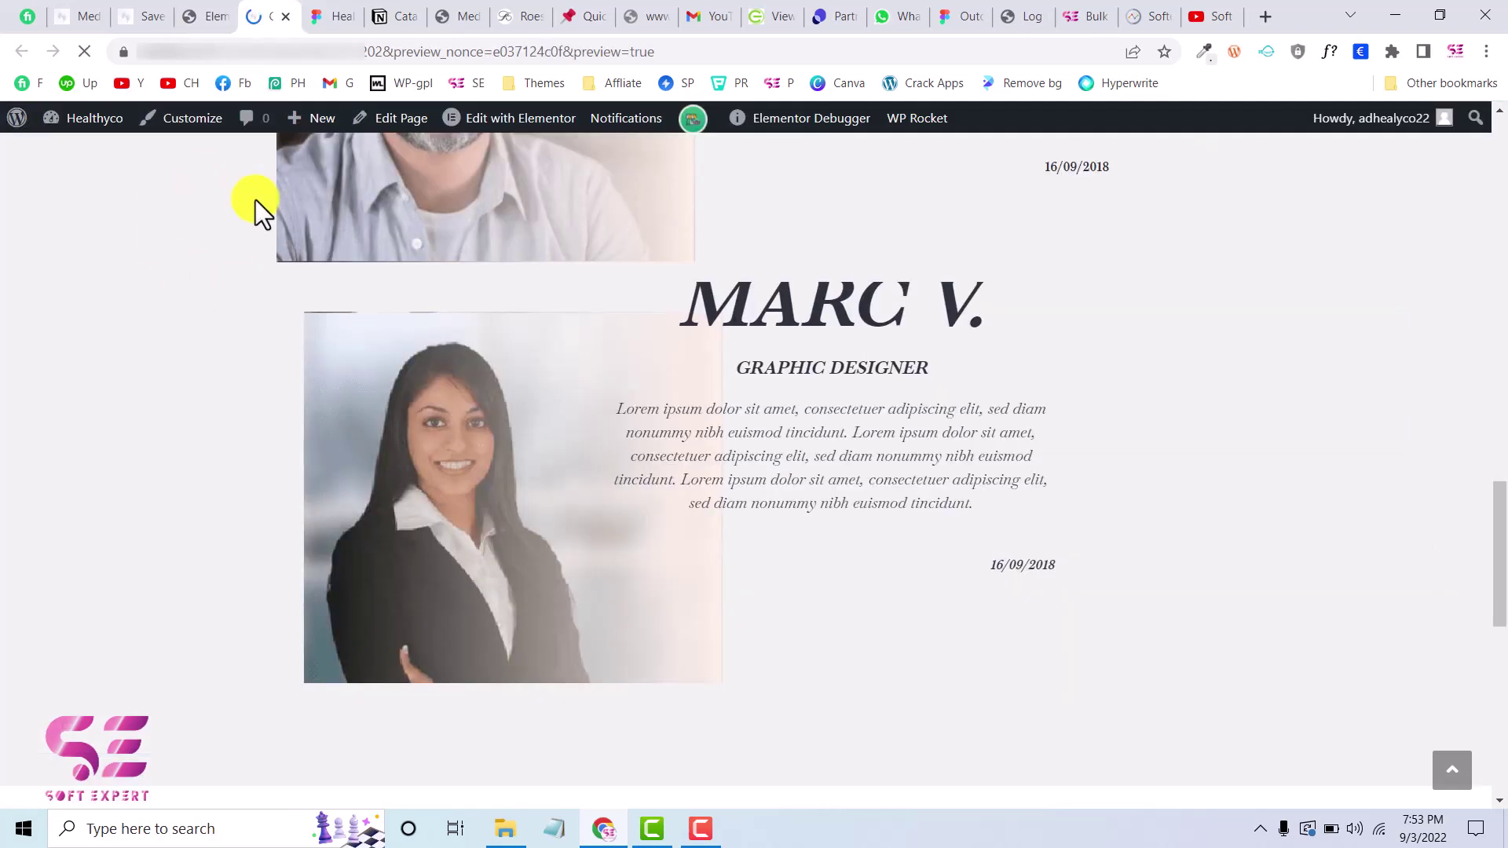
scroll(666, 394, "down", 15)
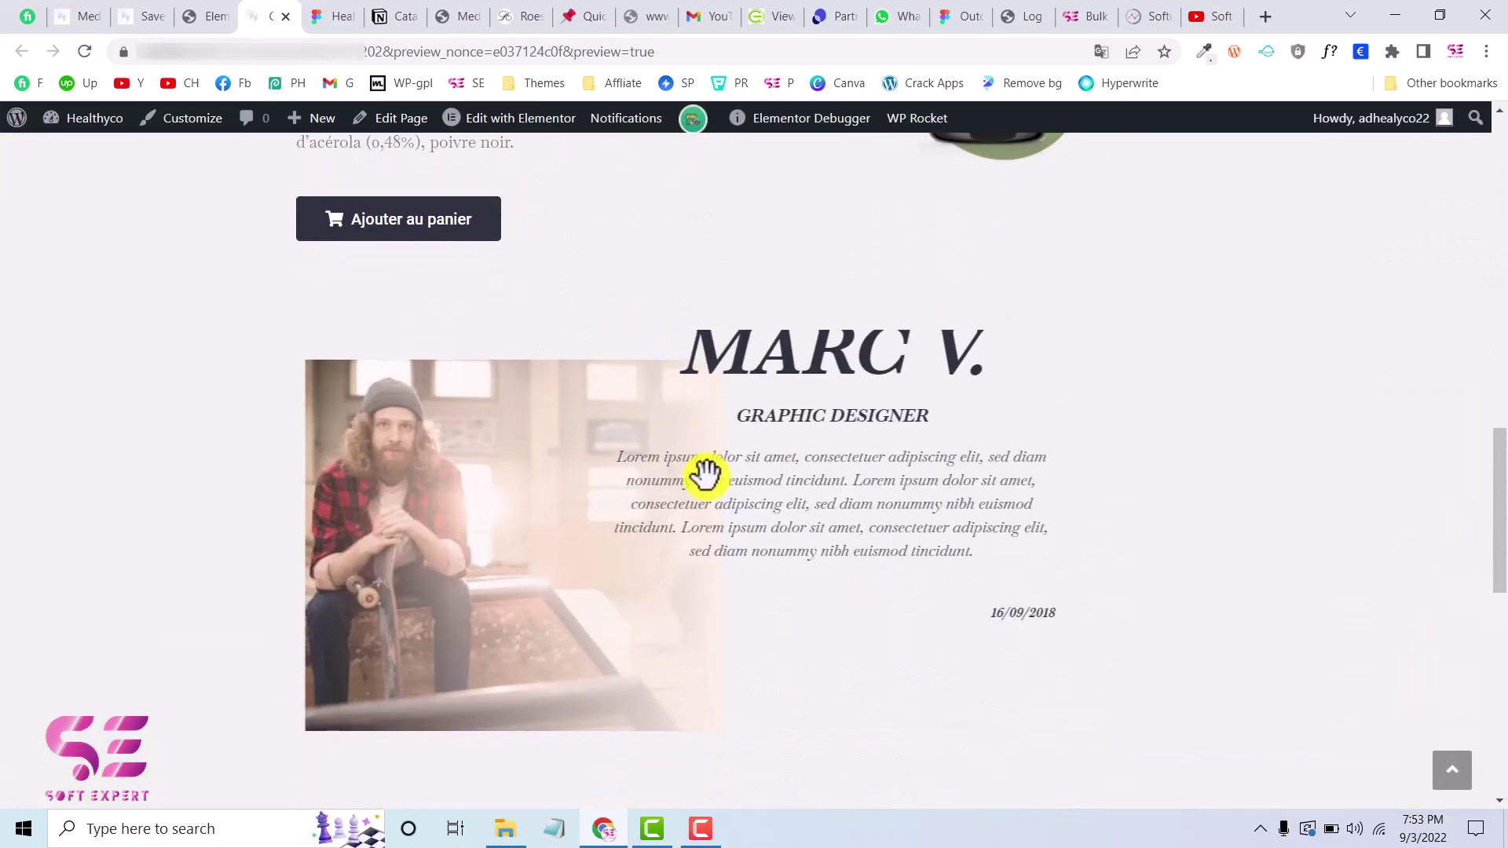
scroll(852, 626, "down", 1)
left_click(745, 782)
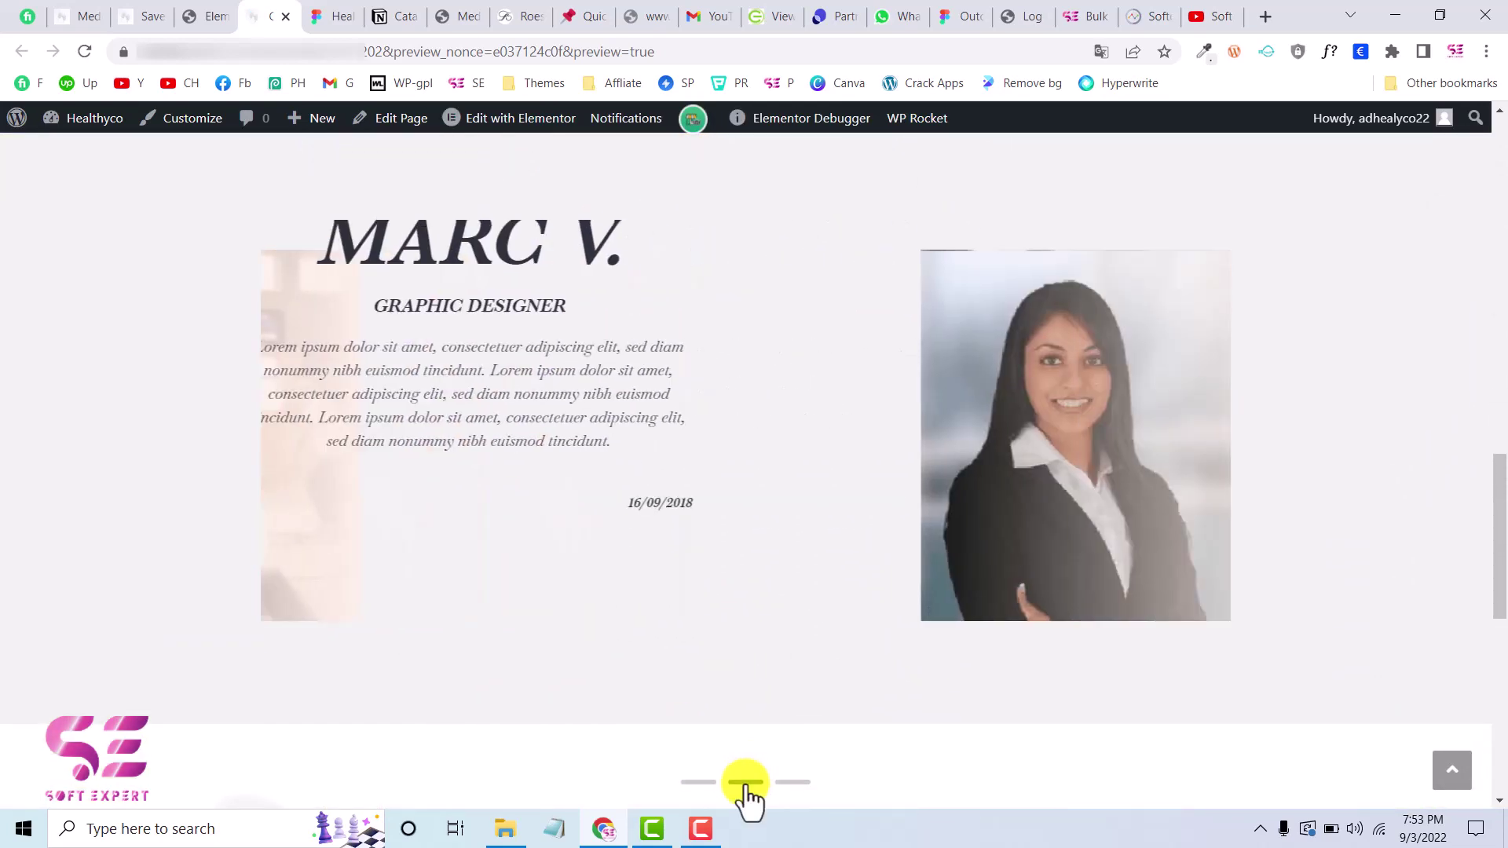
left_click(793, 781)
scroll(795, 779, "up", 1)
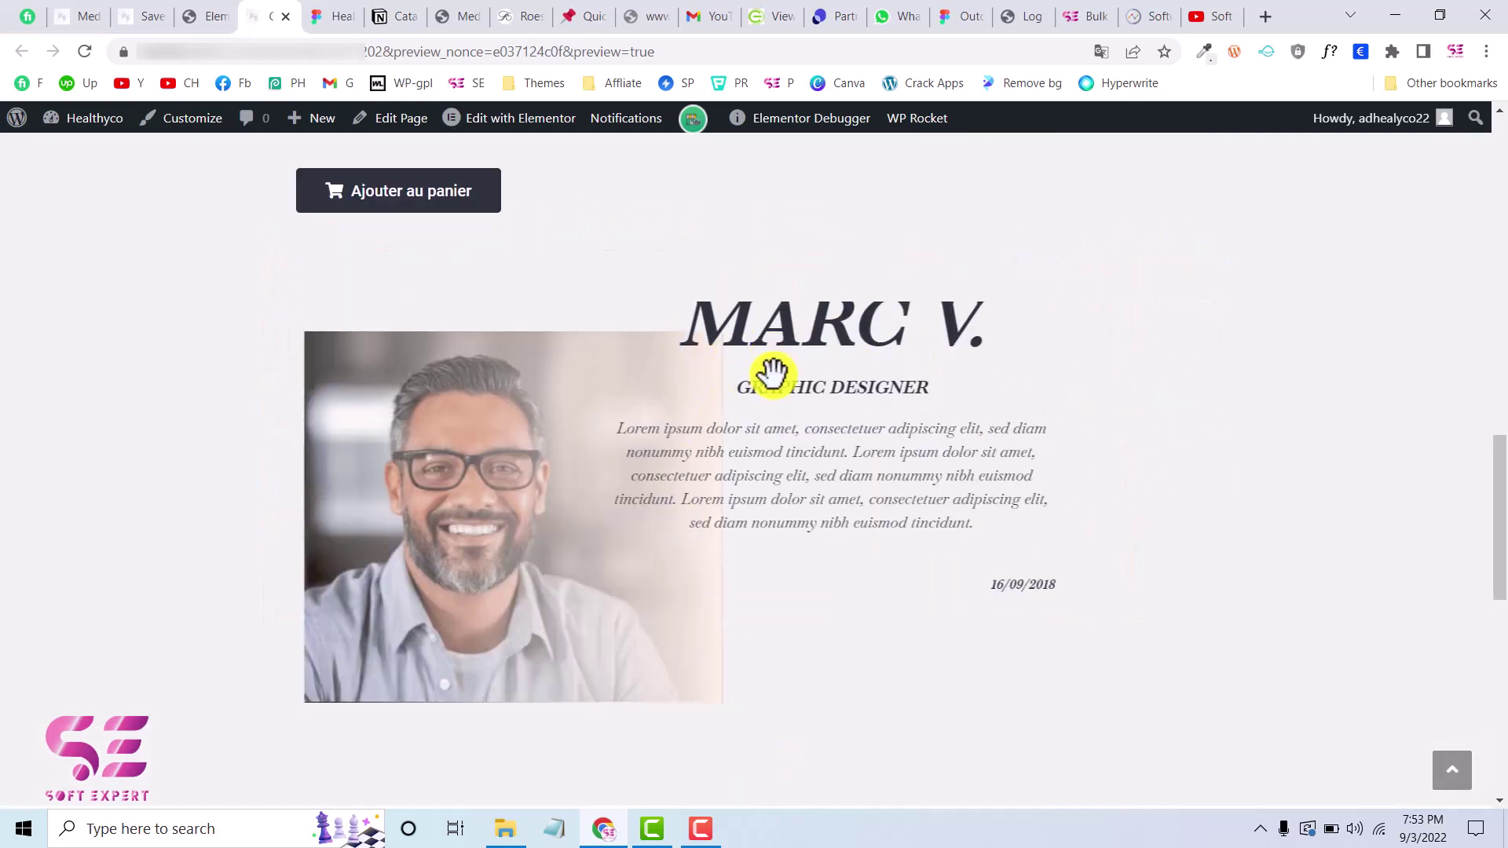
scroll(751, 733, "down", 2)
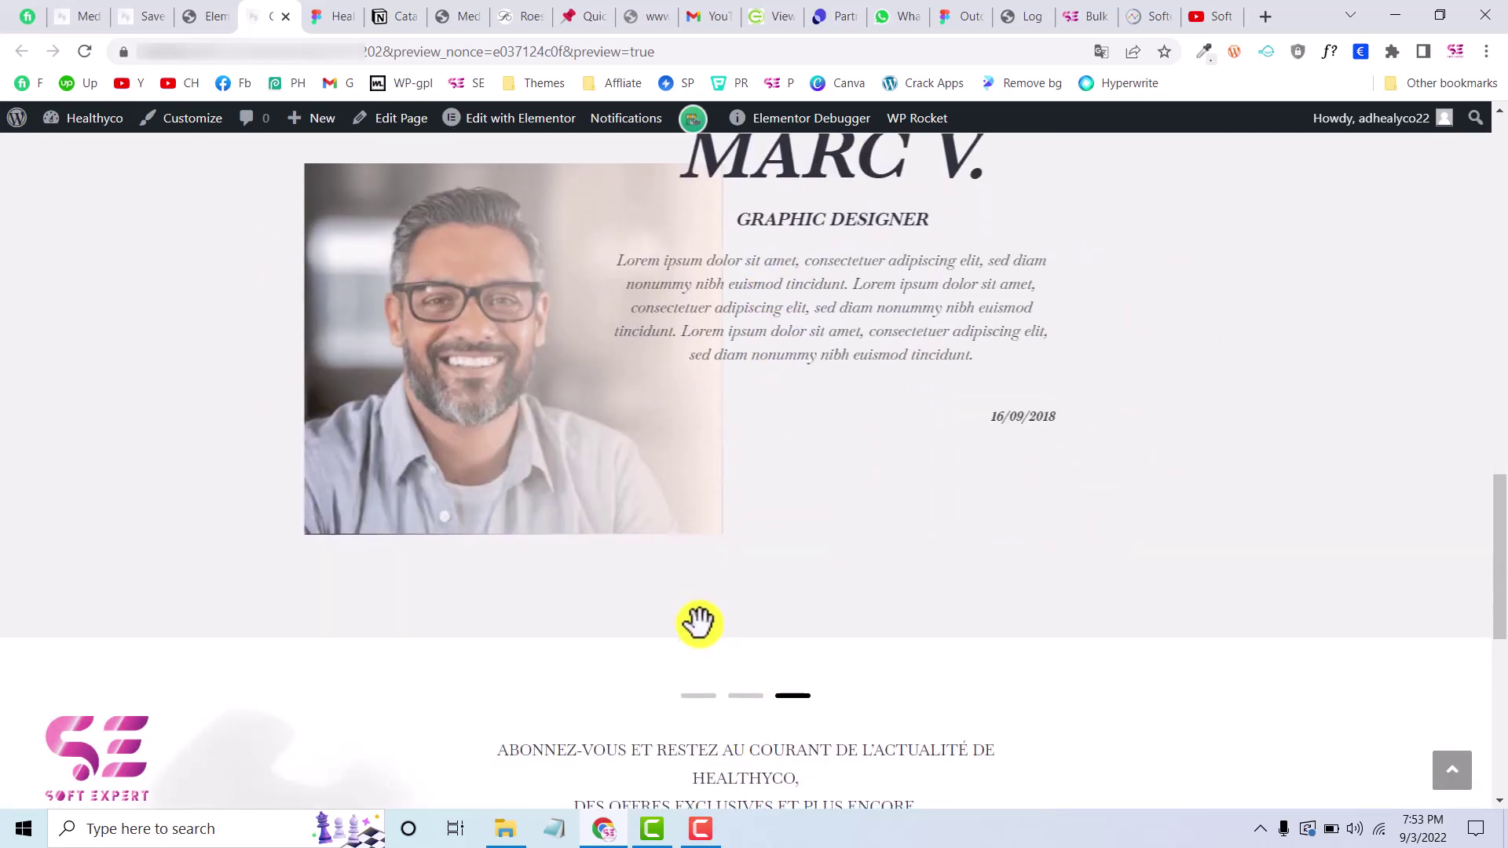
scroll(711, 691, "up", 2)
- Open the testimonial 1 template in Elementor and set its section's unlinked padding to 100 px top and 20 px bottom
mouse_move(531, 126)
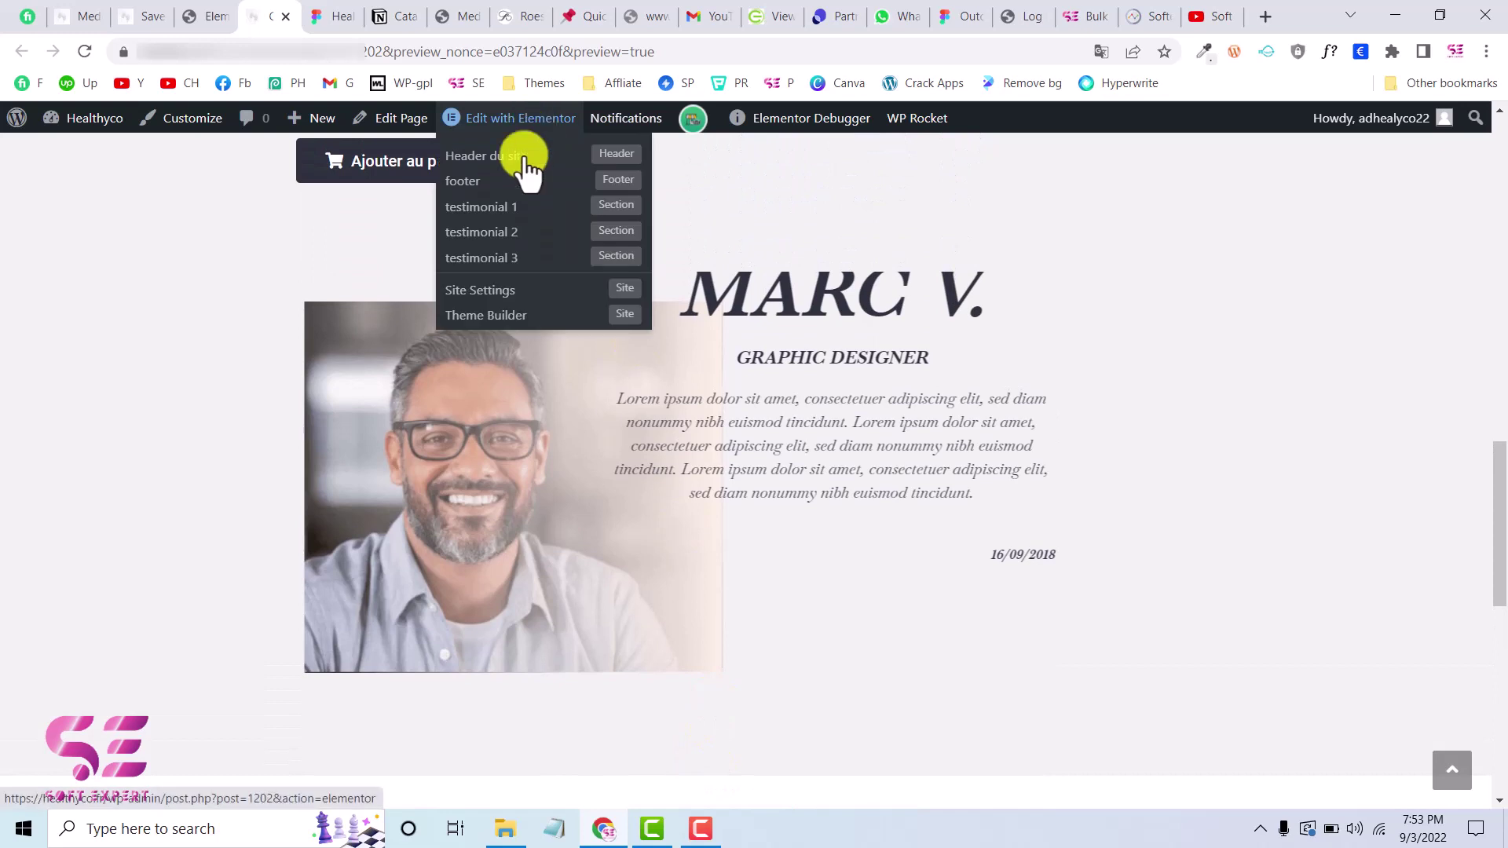
left_click(507, 206)
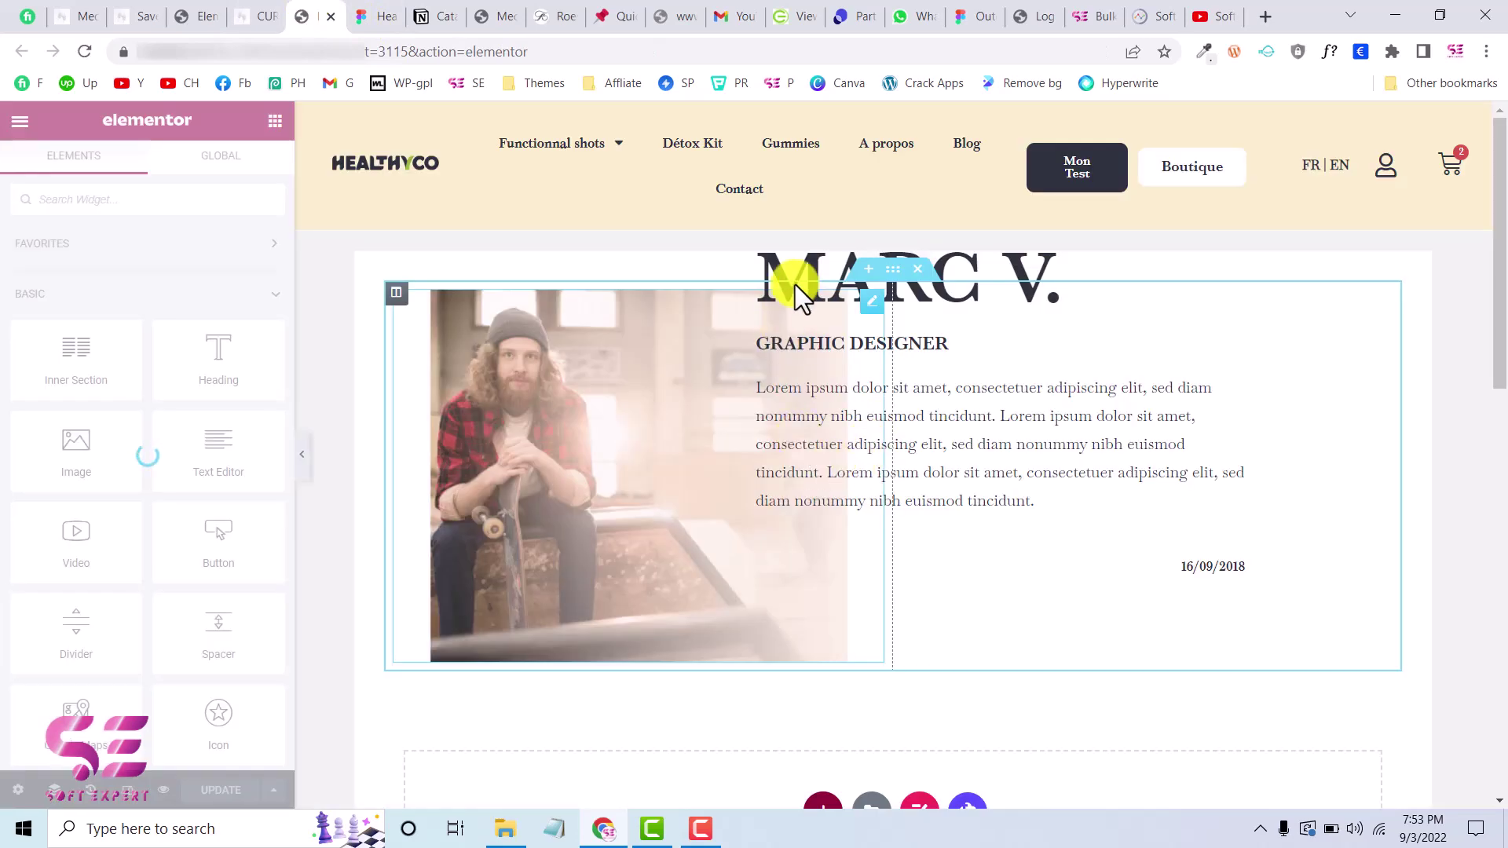
left_click(893, 271)
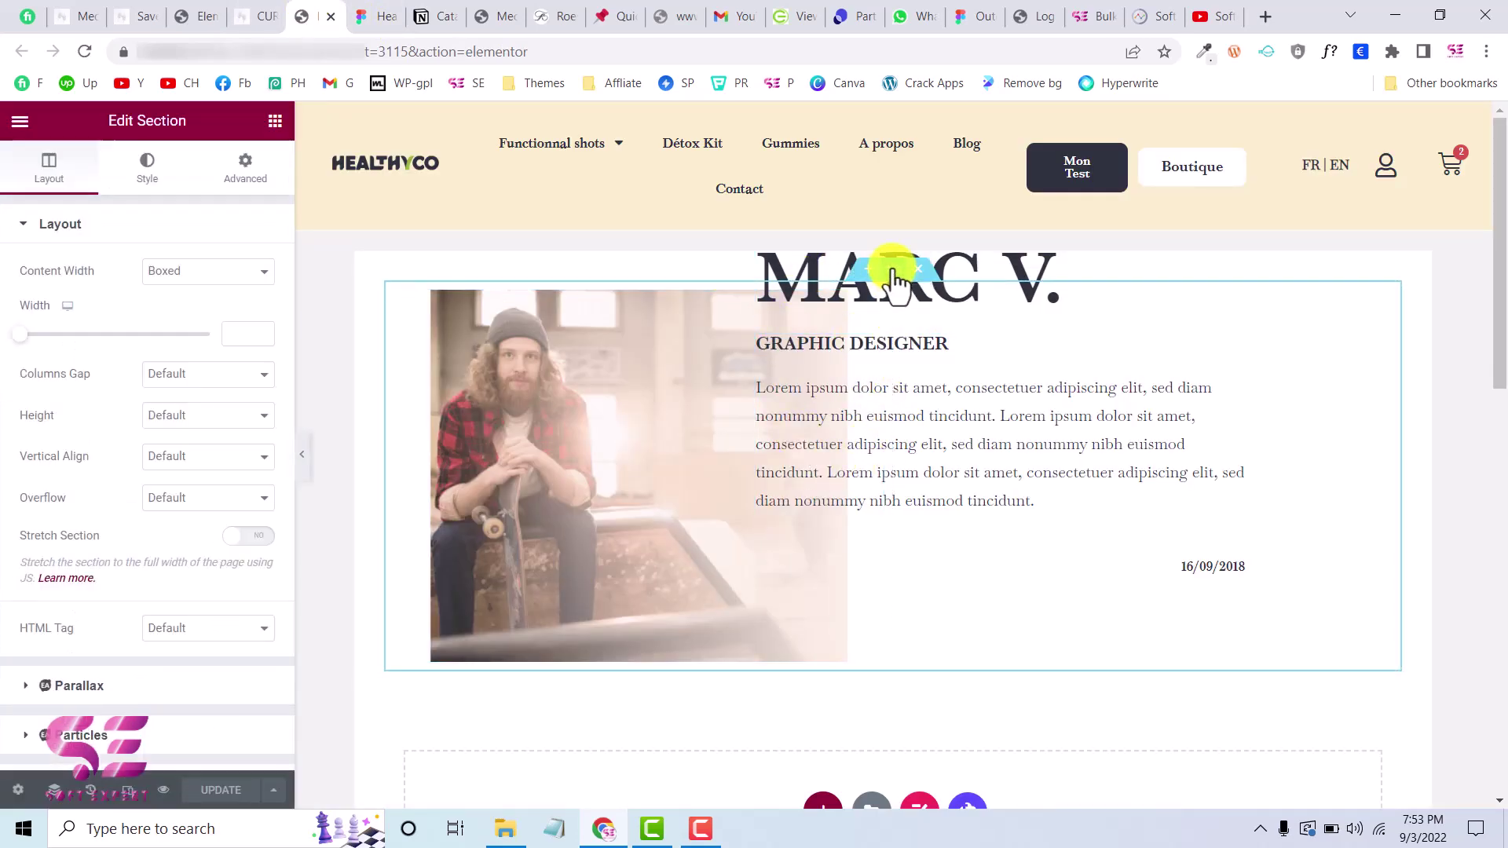
left_click(244, 175)
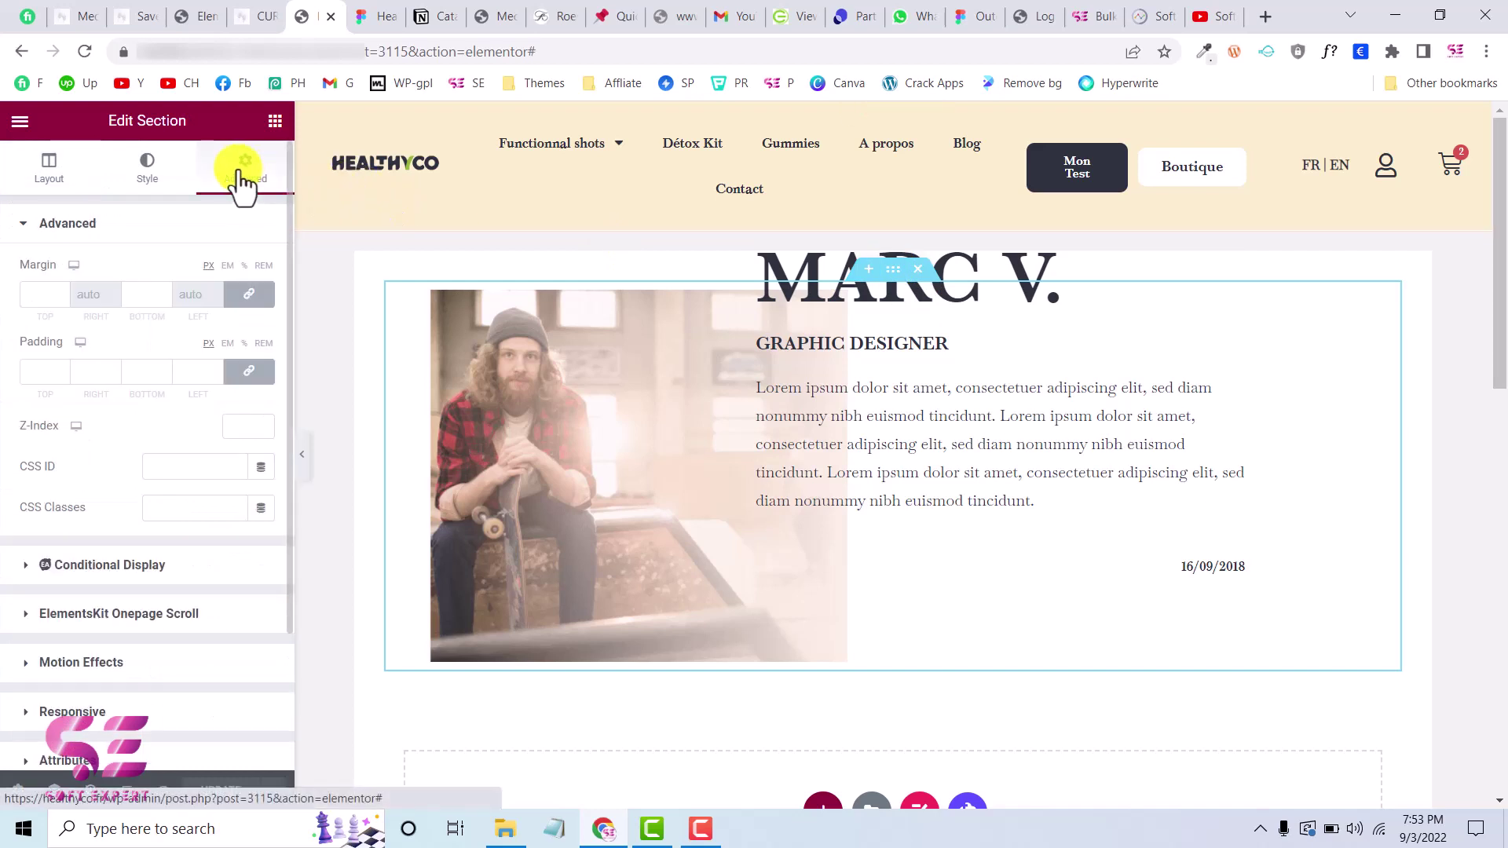
left_click(247, 374)
left_click(30, 375)
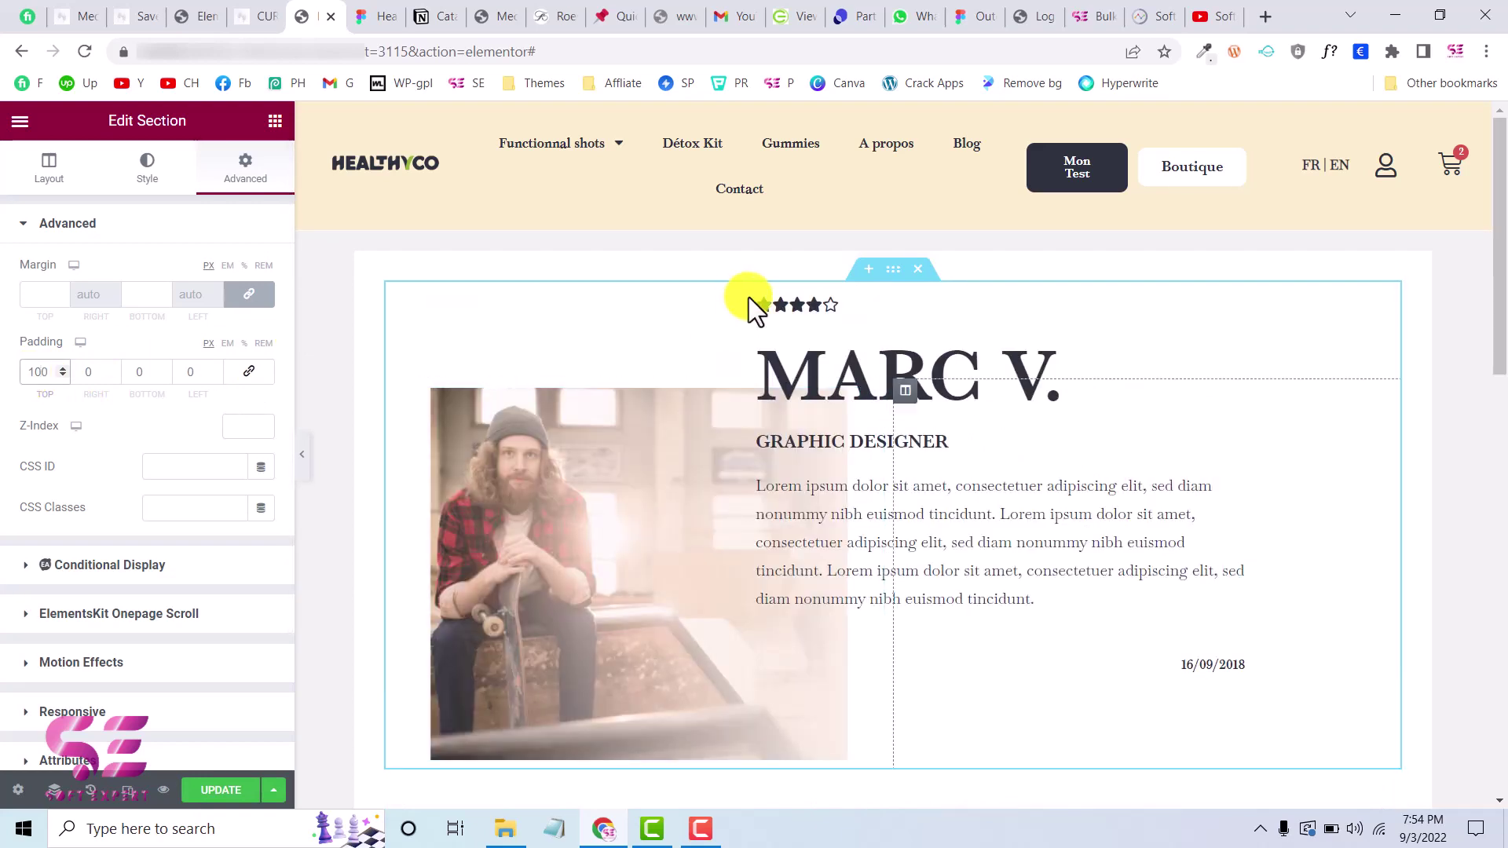
scroll(821, 427, "down", 2)
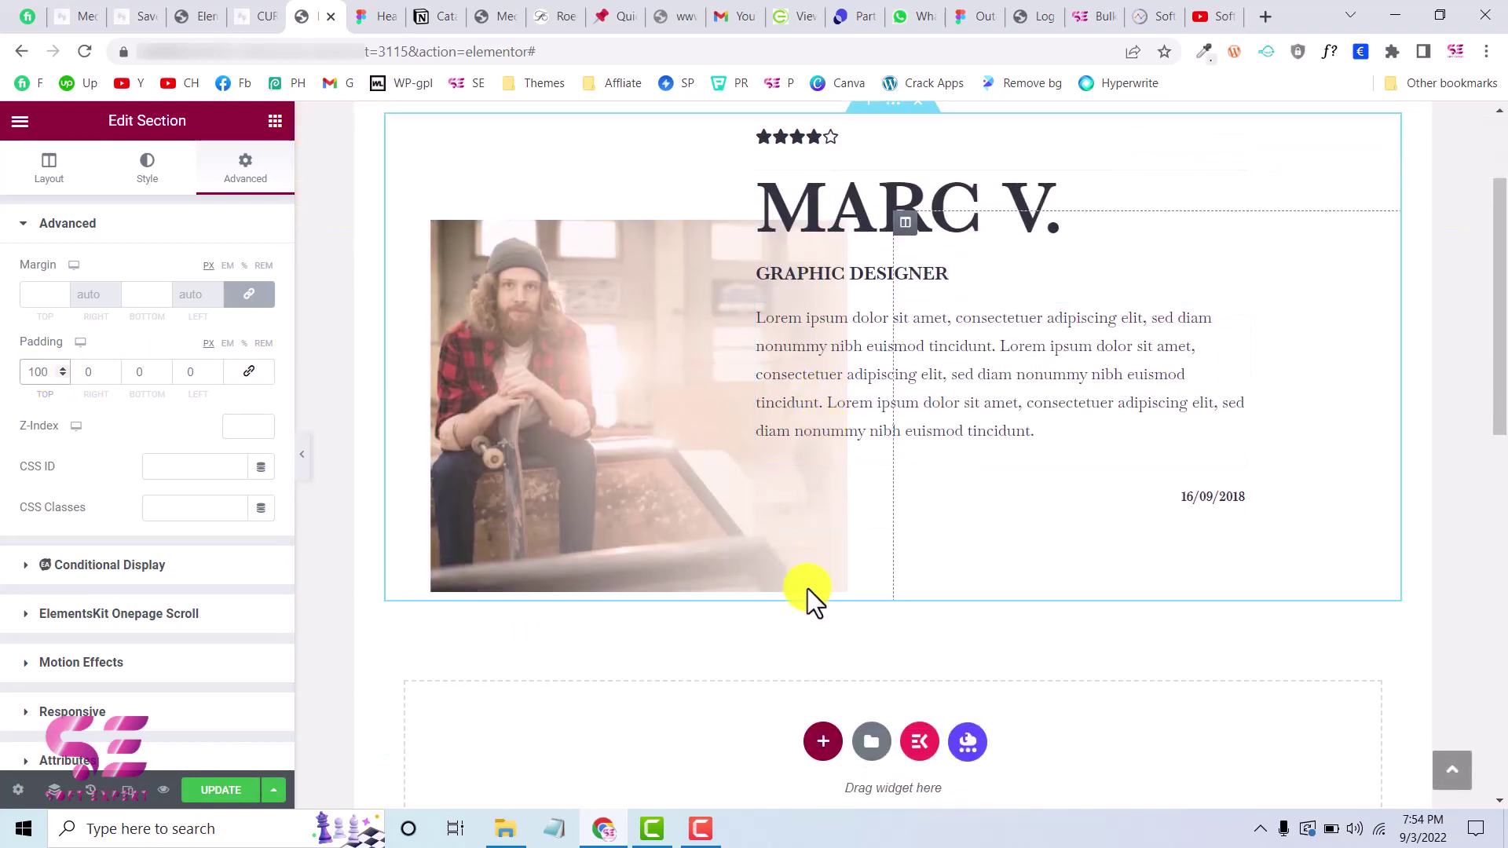
left_click(128, 383)
type("20")
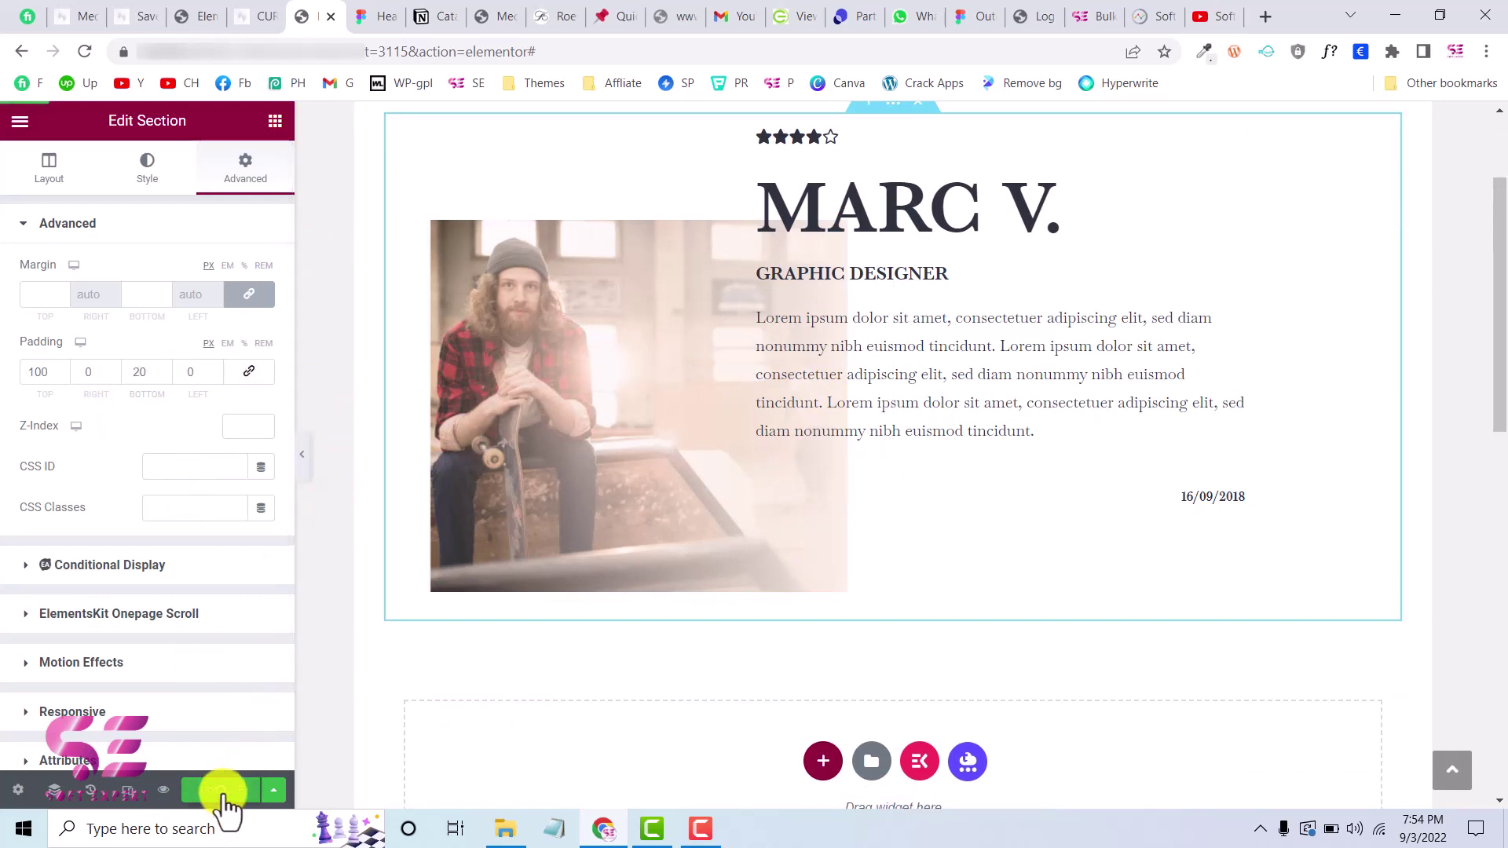
- Update the testimonial 1 template and check the first and second testimonial slides in the page preview
left_click(223, 794)
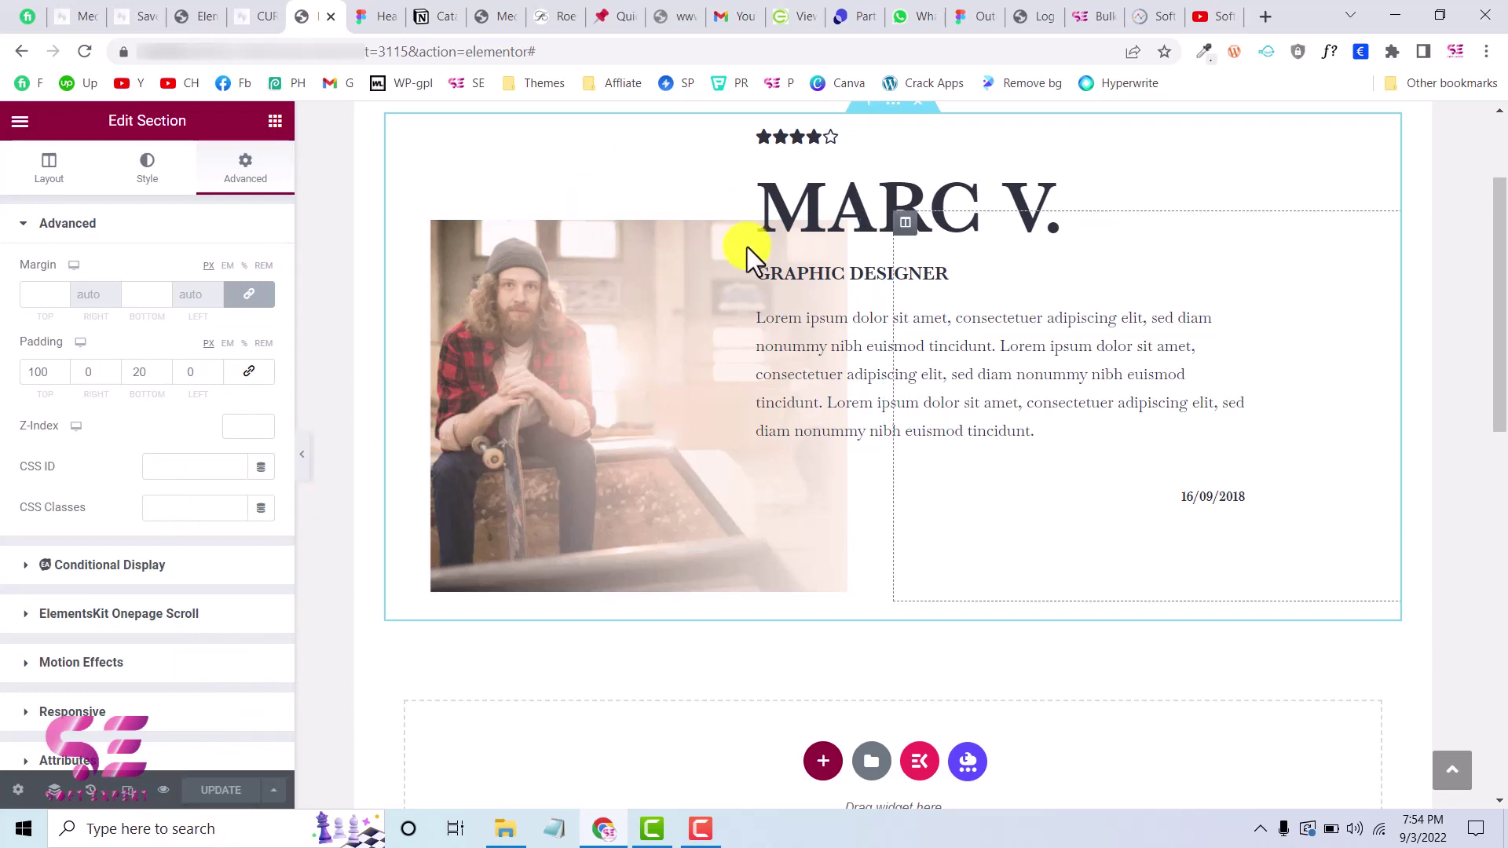
scroll(747, 247, "up", 1)
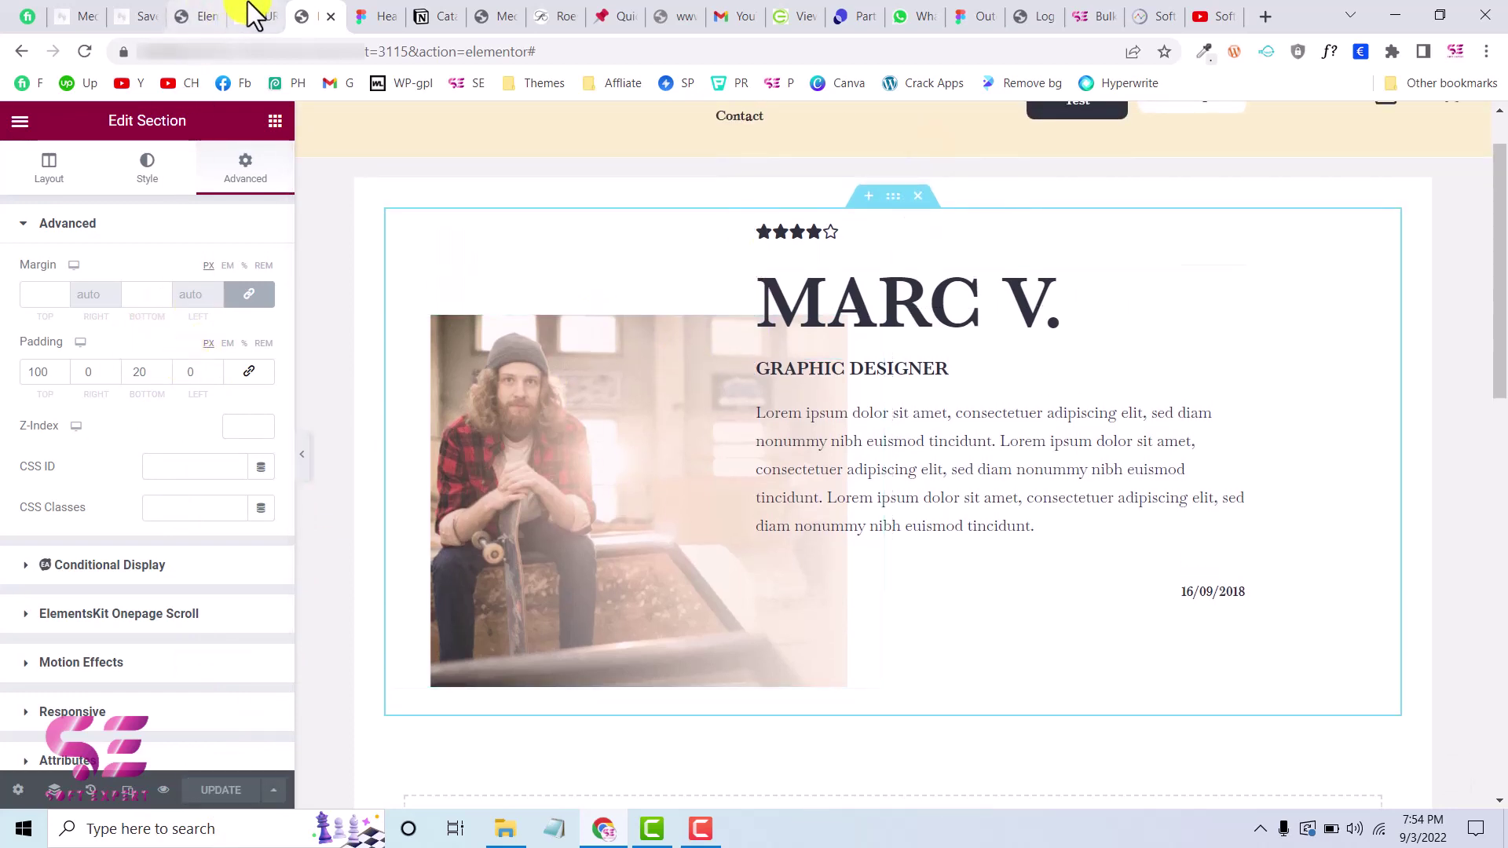
left_click(253, 15)
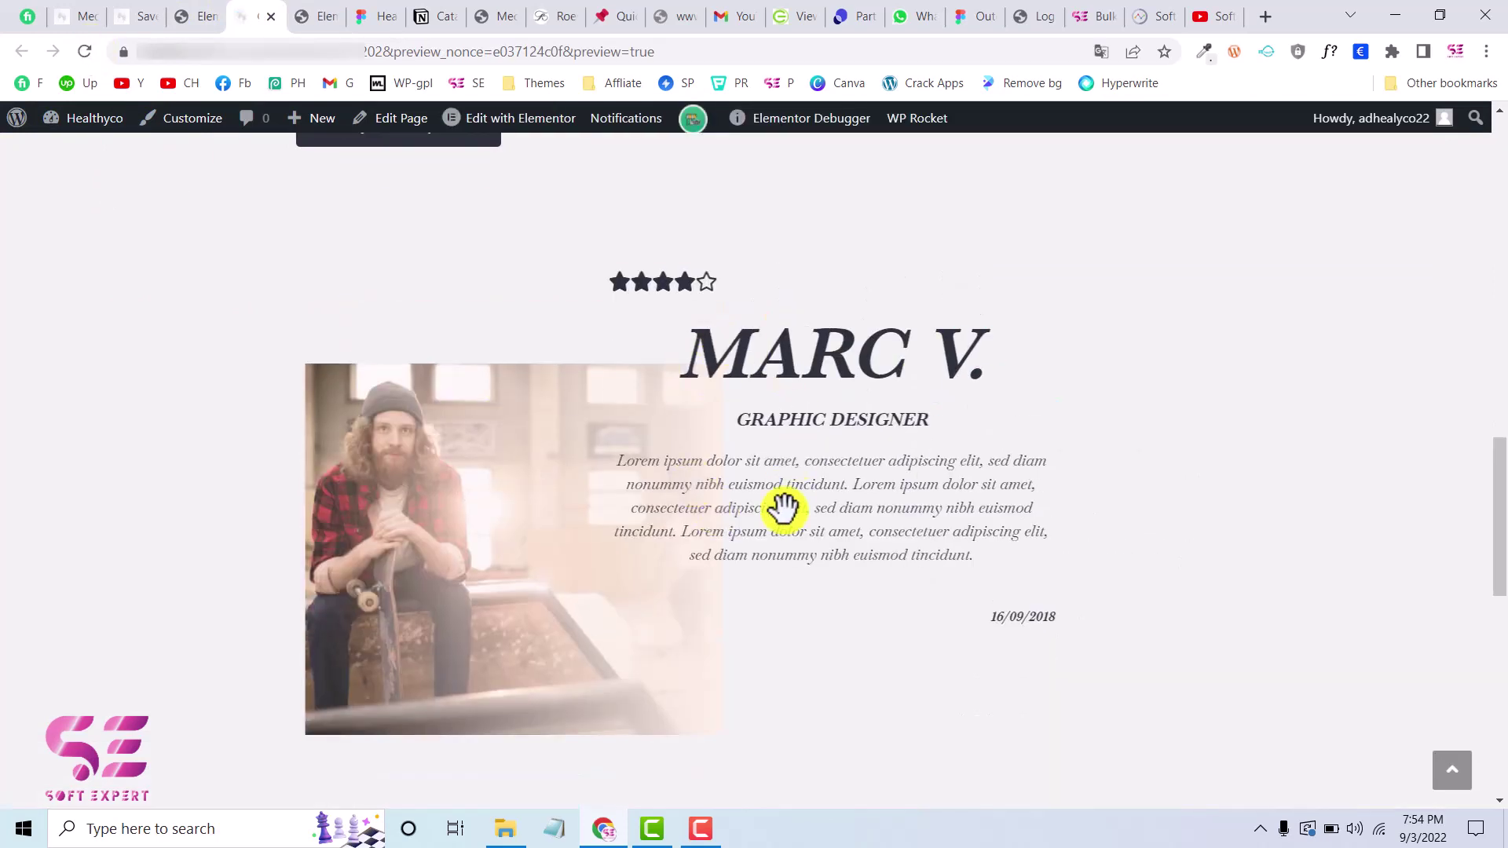
scroll(741, 473, "down", 1)
scroll(843, 573, "down", 1)
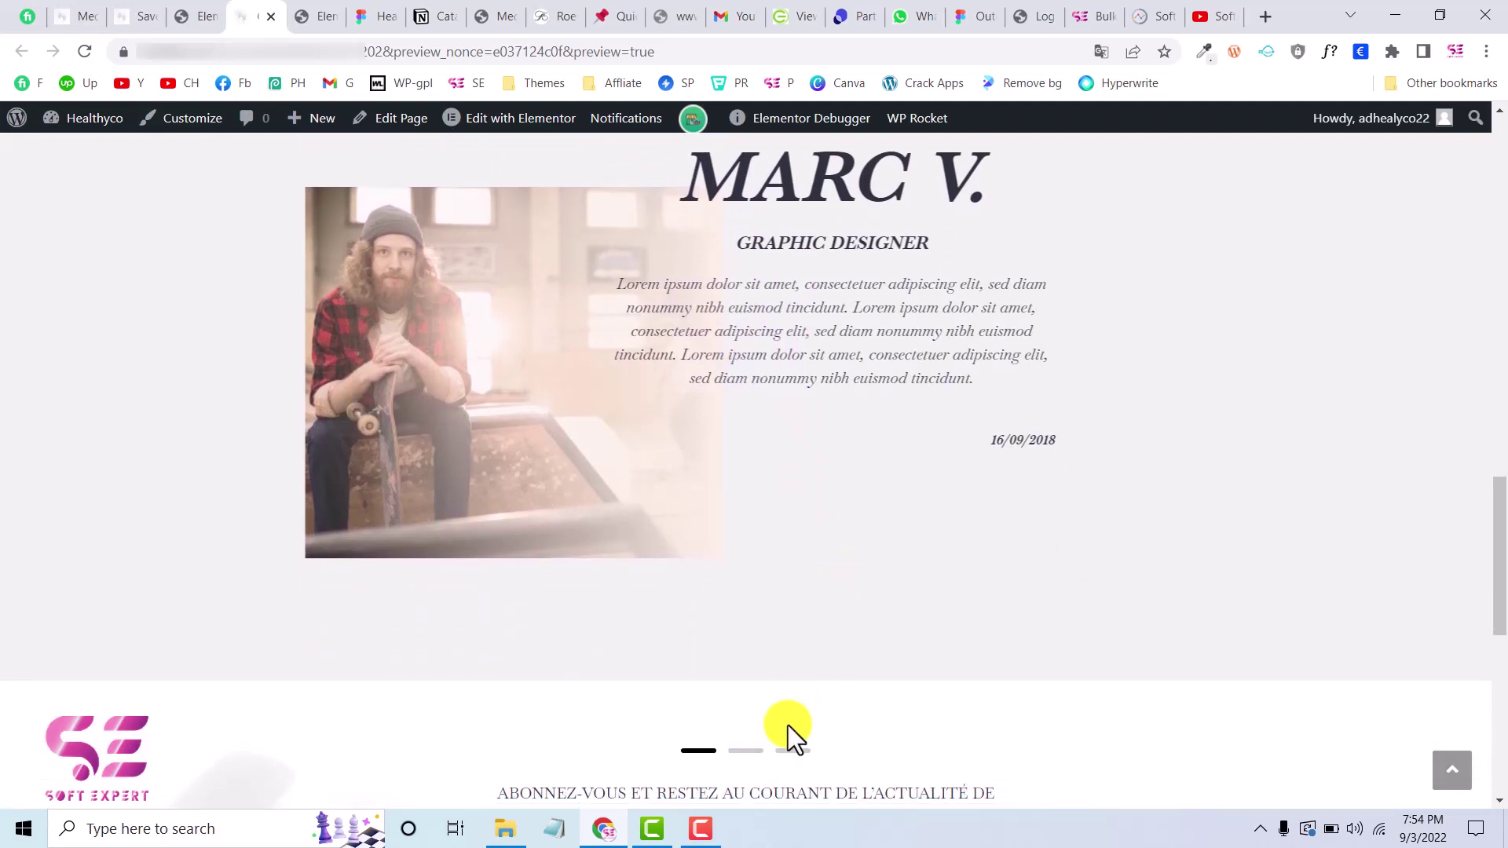
left_click(747, 750)
scroll(747, 758, "up", 2)
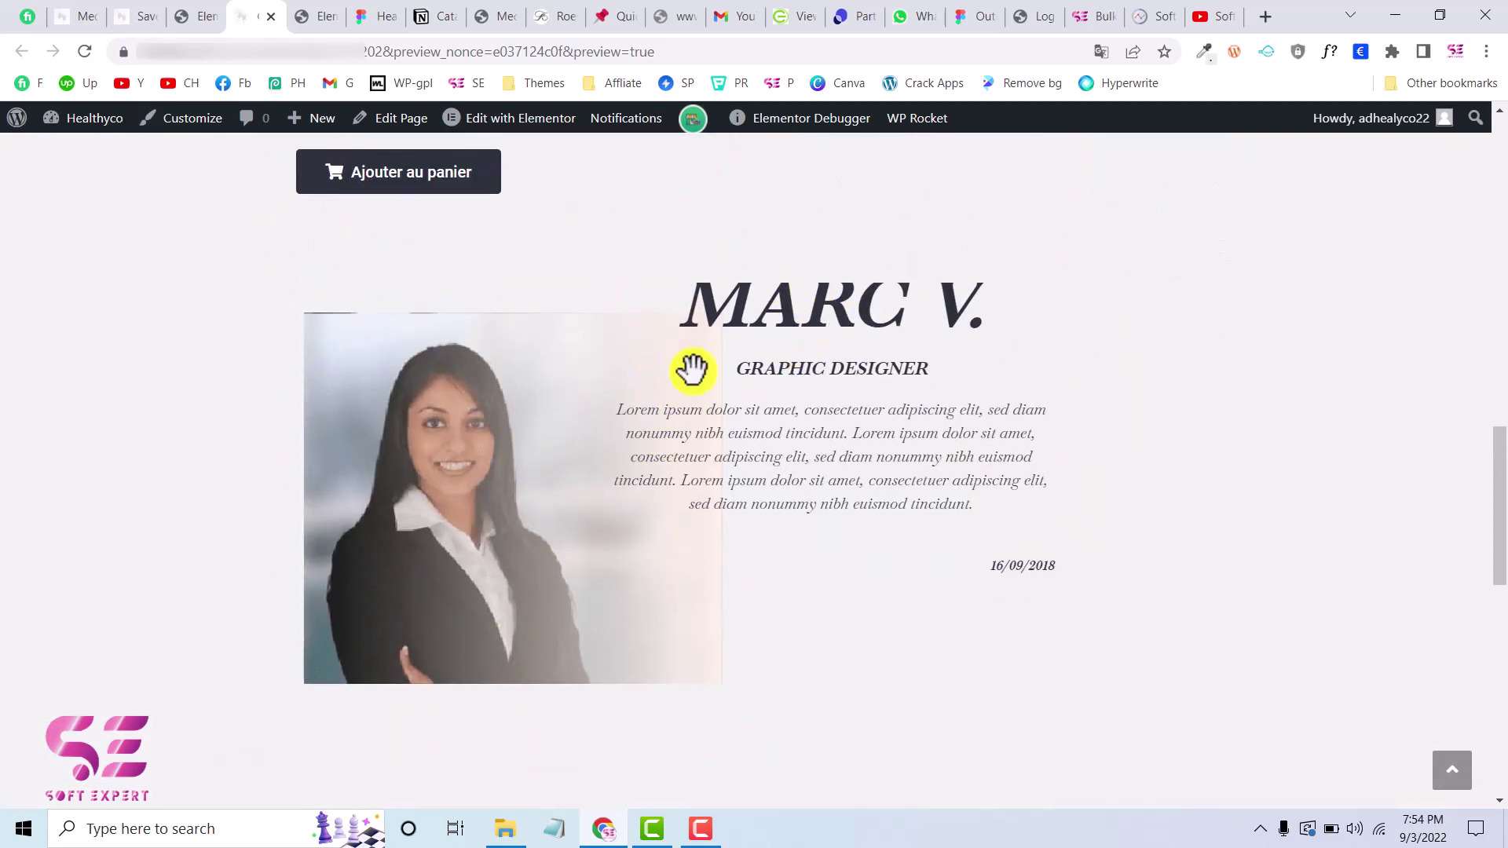
scroll(693, 369, "up", 1)
scroll(636, 391, "down", 1)
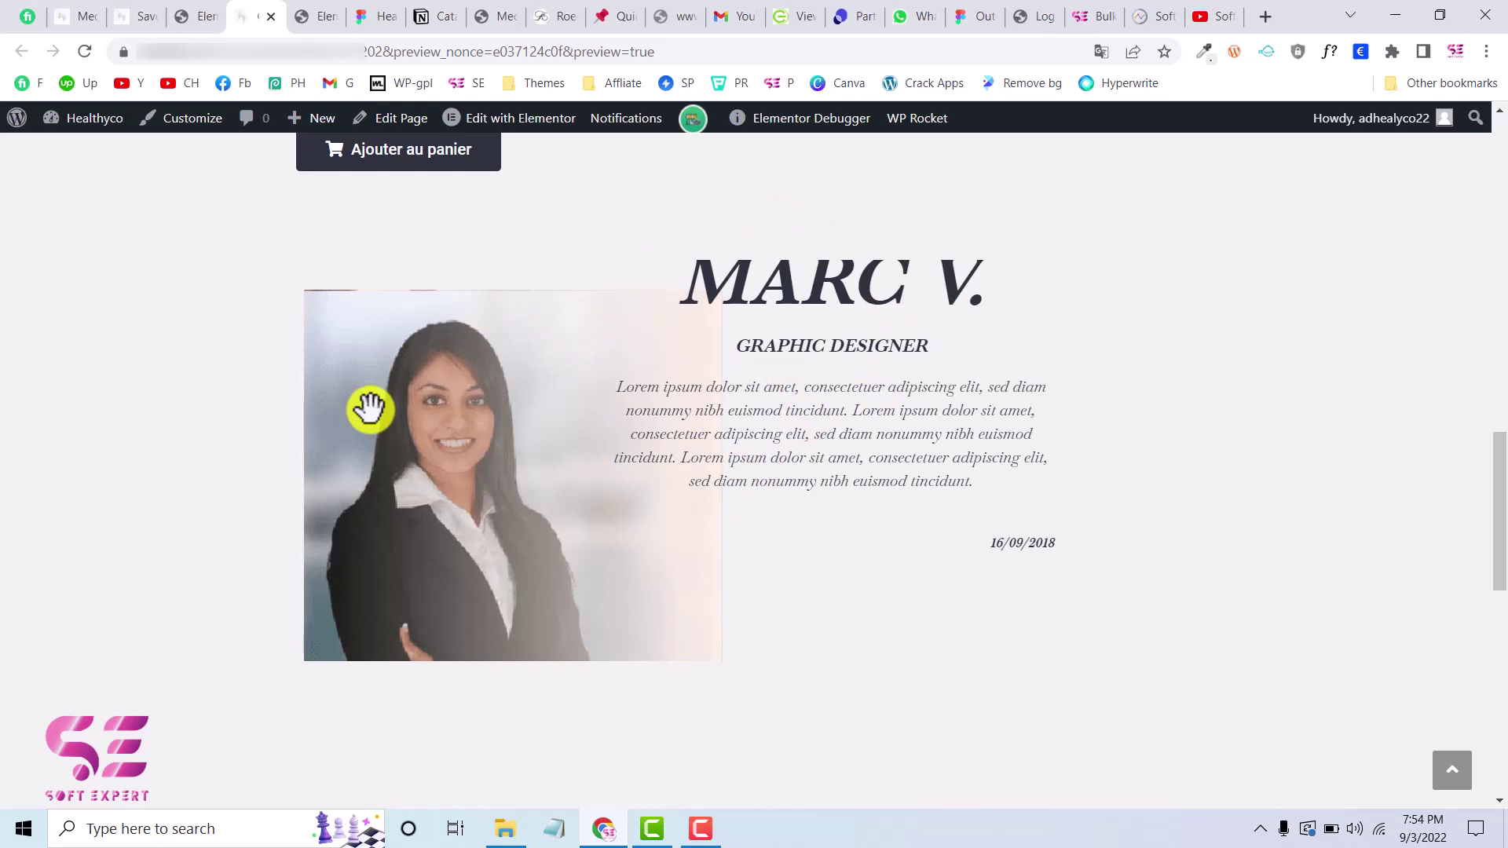
- Search the WordPress plugin directory for "slide anything", then install and activate the Slide Anything plugin
left_click(139, 18)
scroll(95, 579, "down", 4)
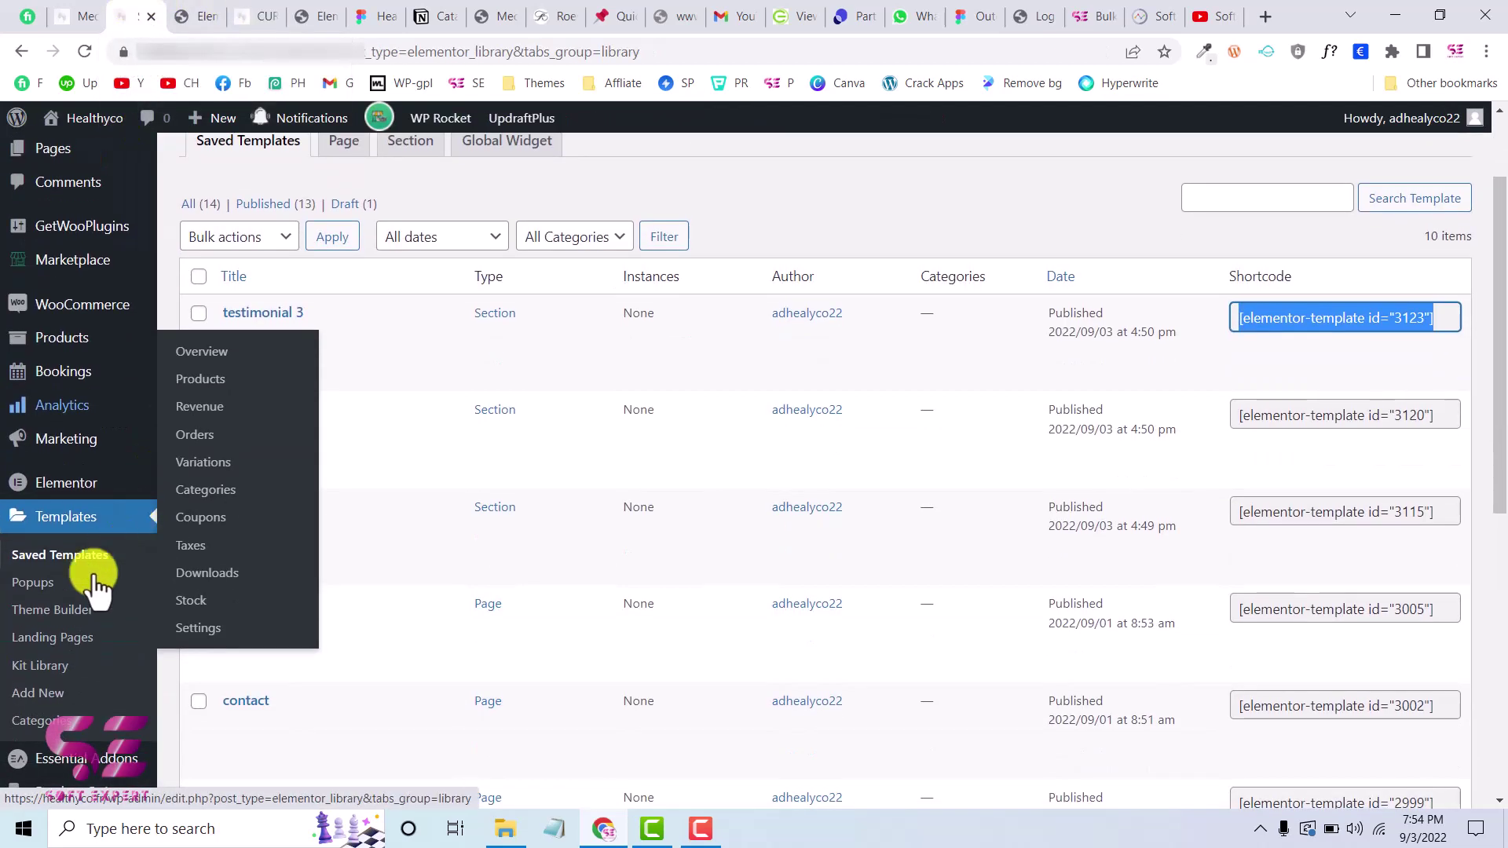
mouse_move(80, 676)
mouse_move(68, 704)
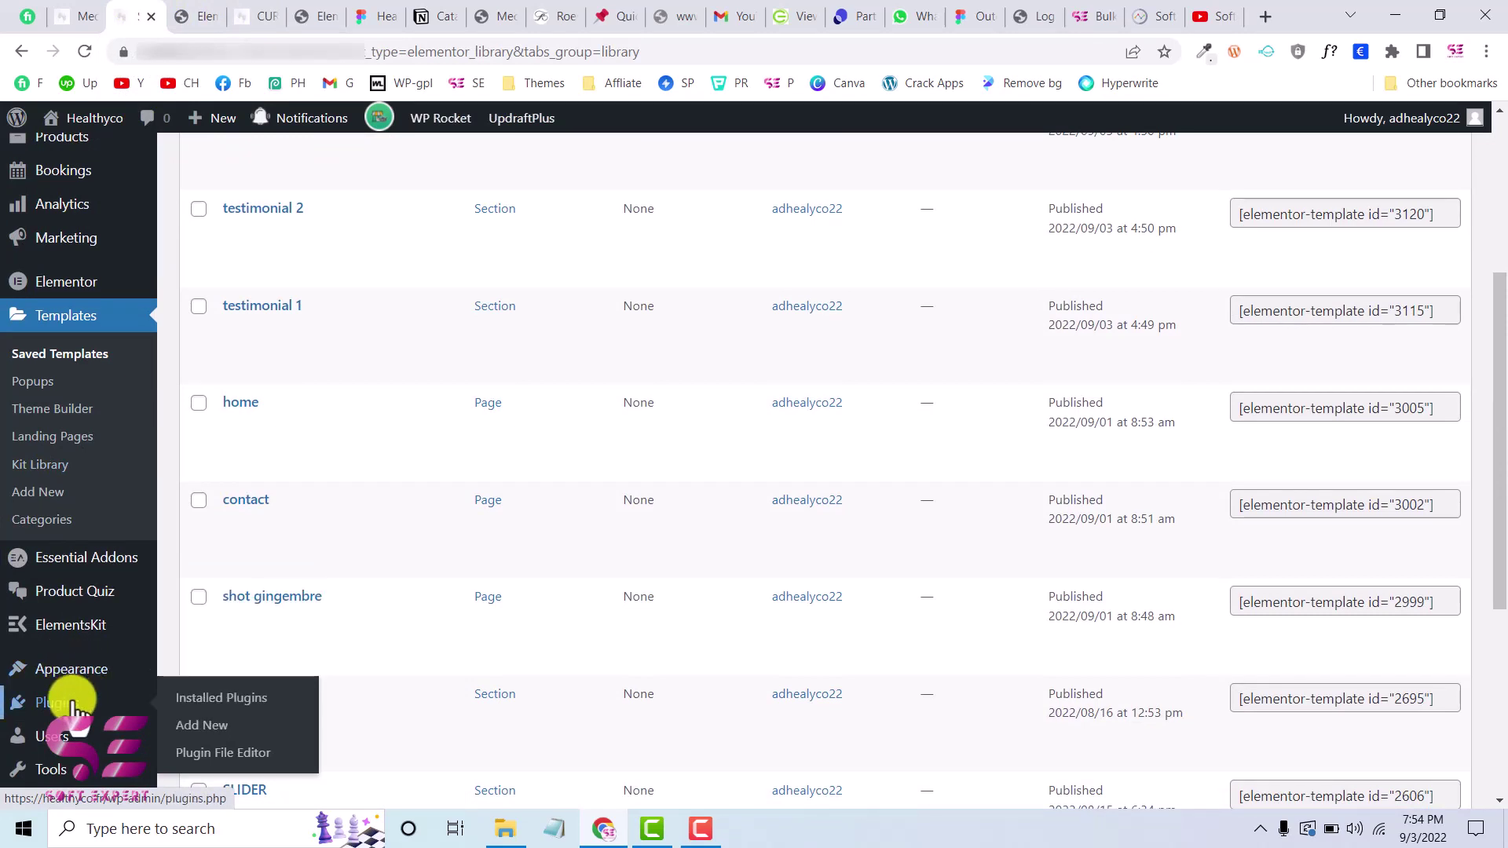
left_click(203, 727)
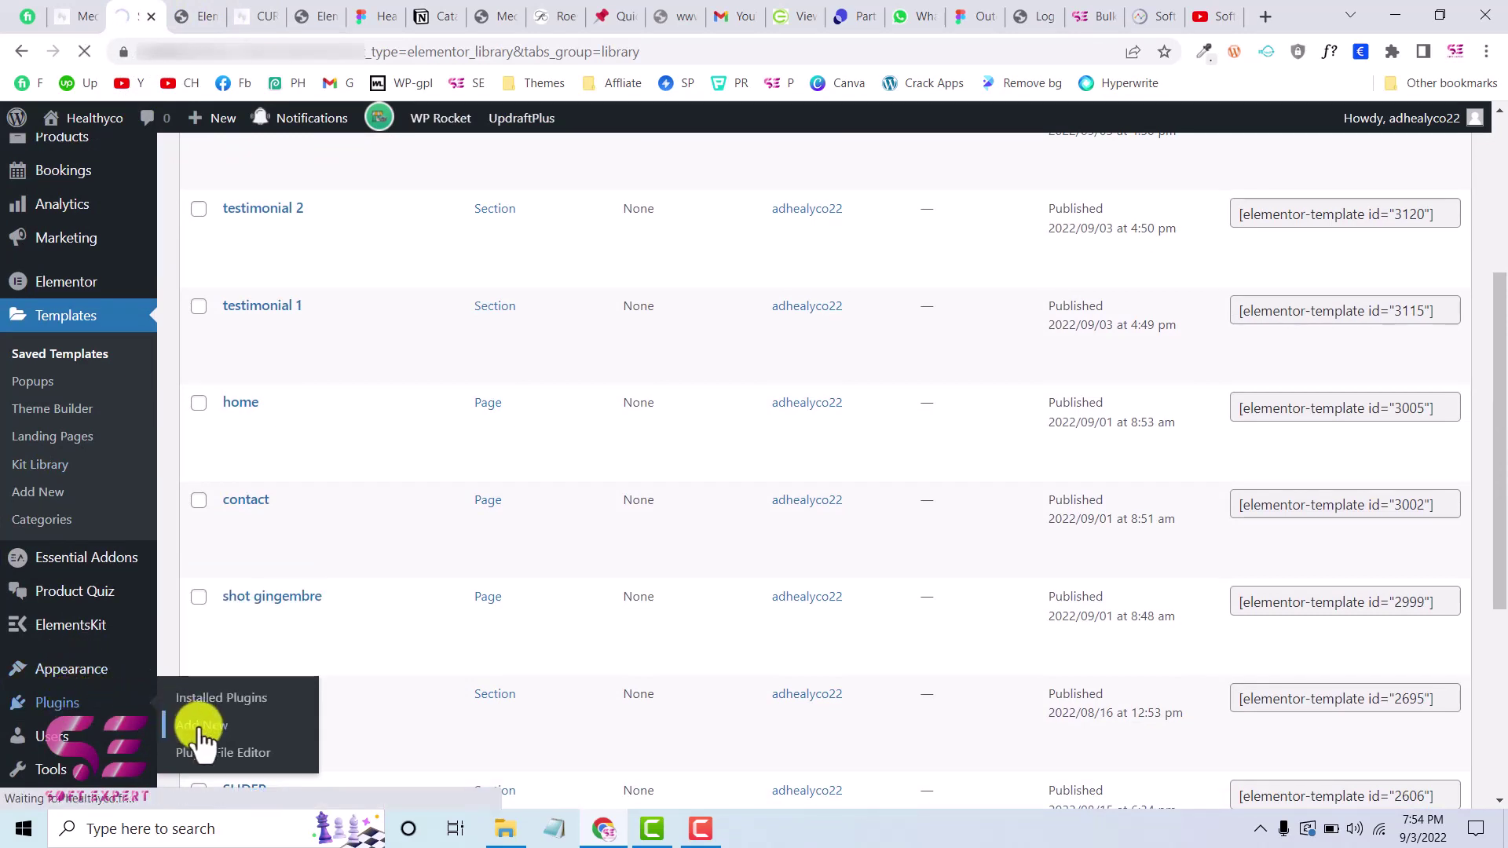
left_click(1206, 227)
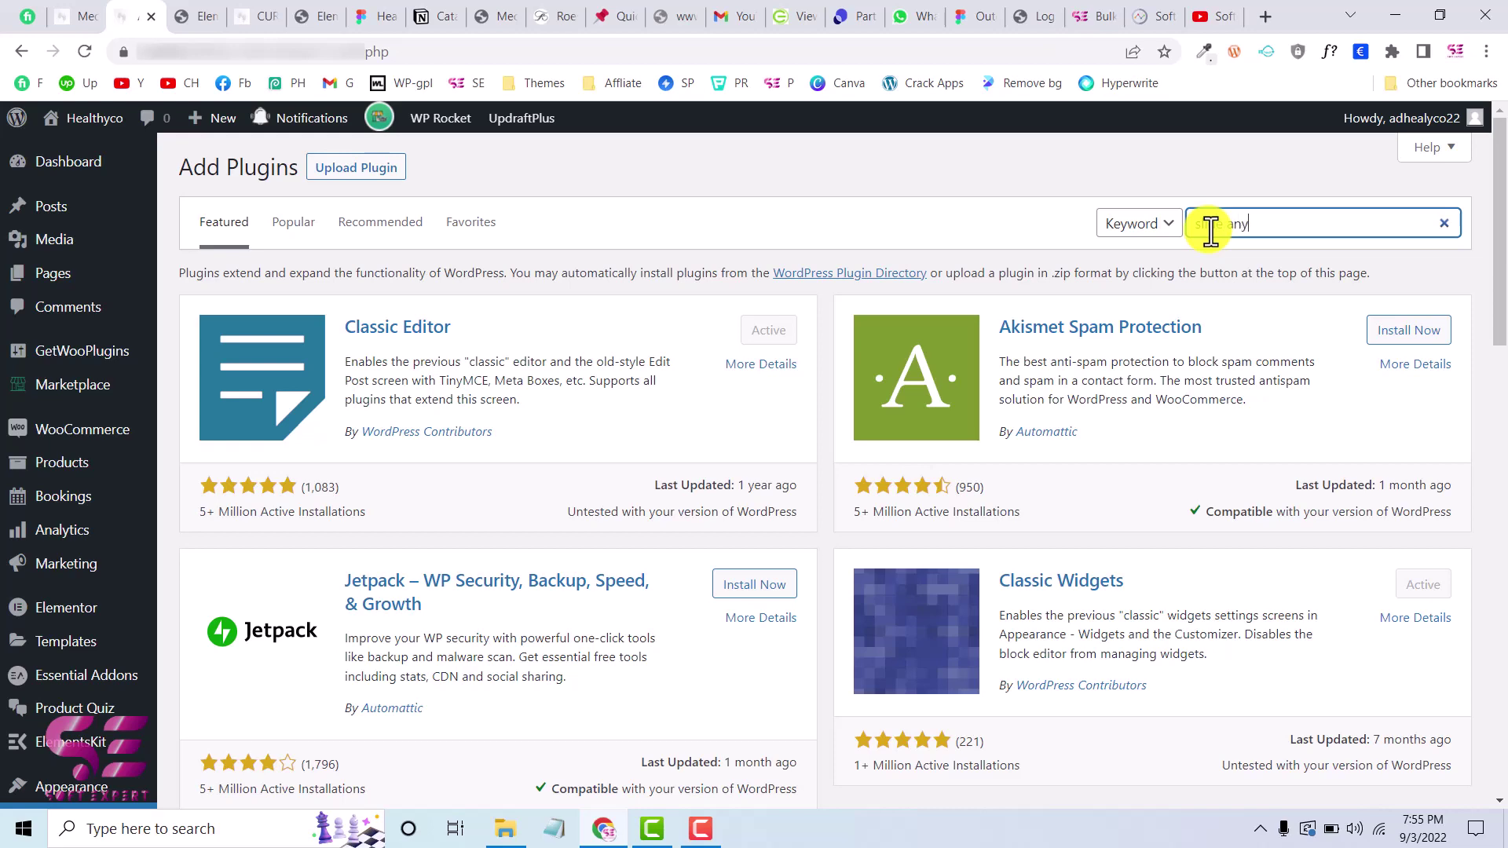
type("slide anything")
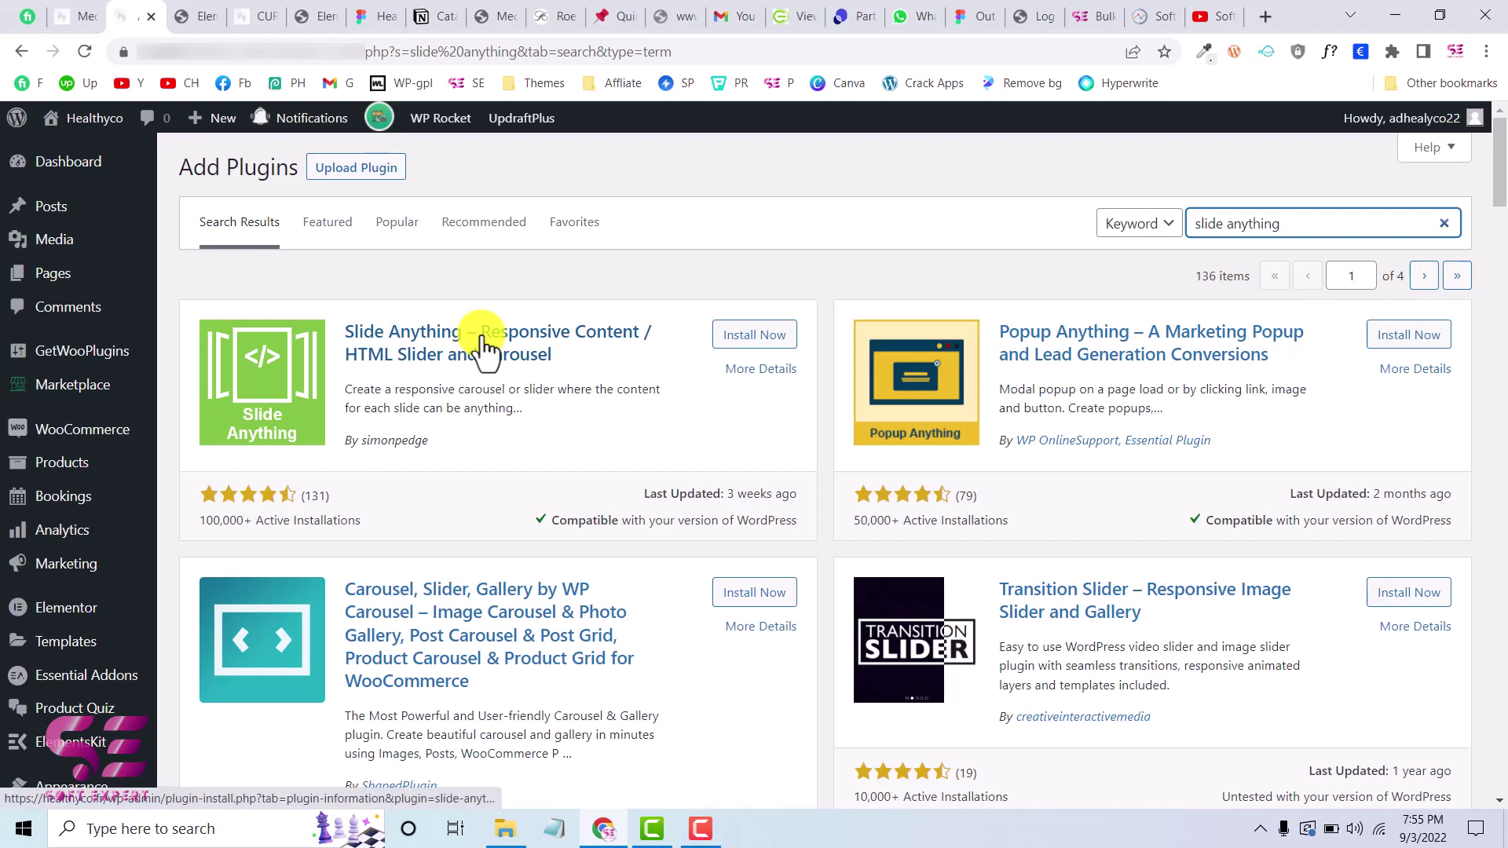
left_click(746, 335)
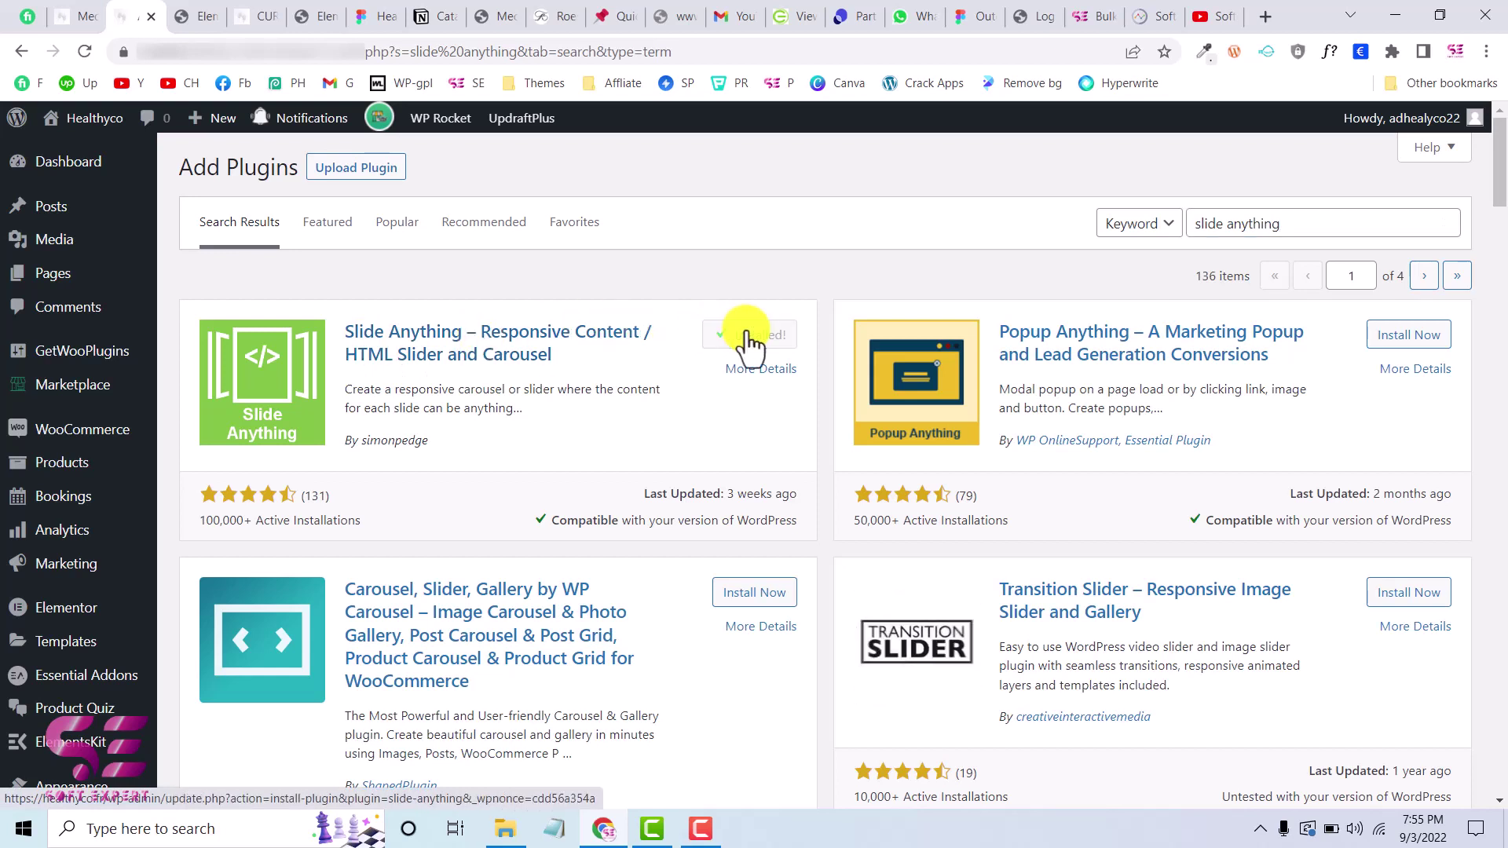
left_click(766, 335)
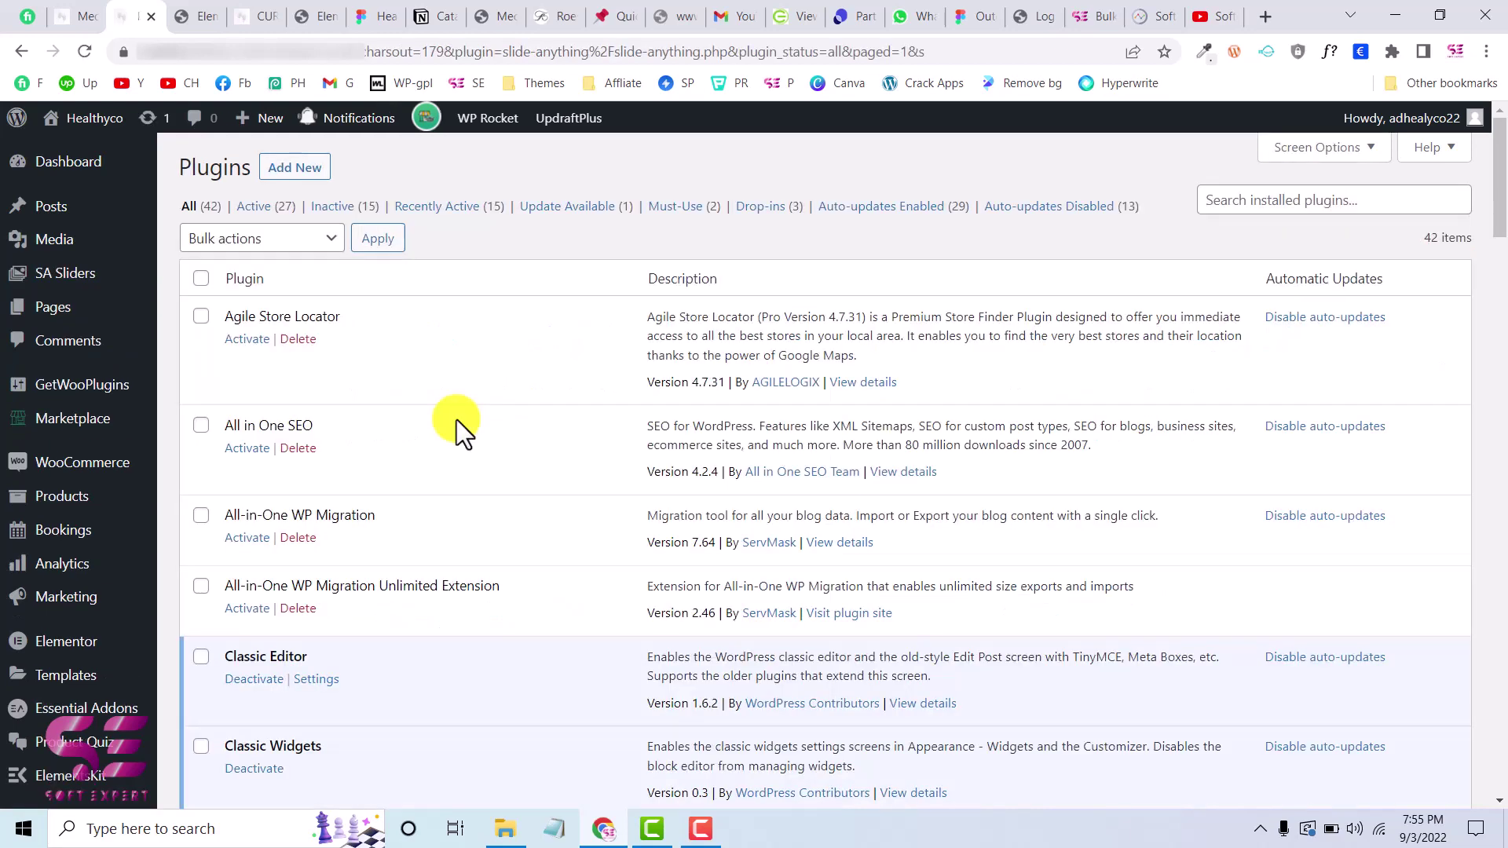
- Create a new SA slider and title it "Testimonial slider"
mouse_move(24, 279)
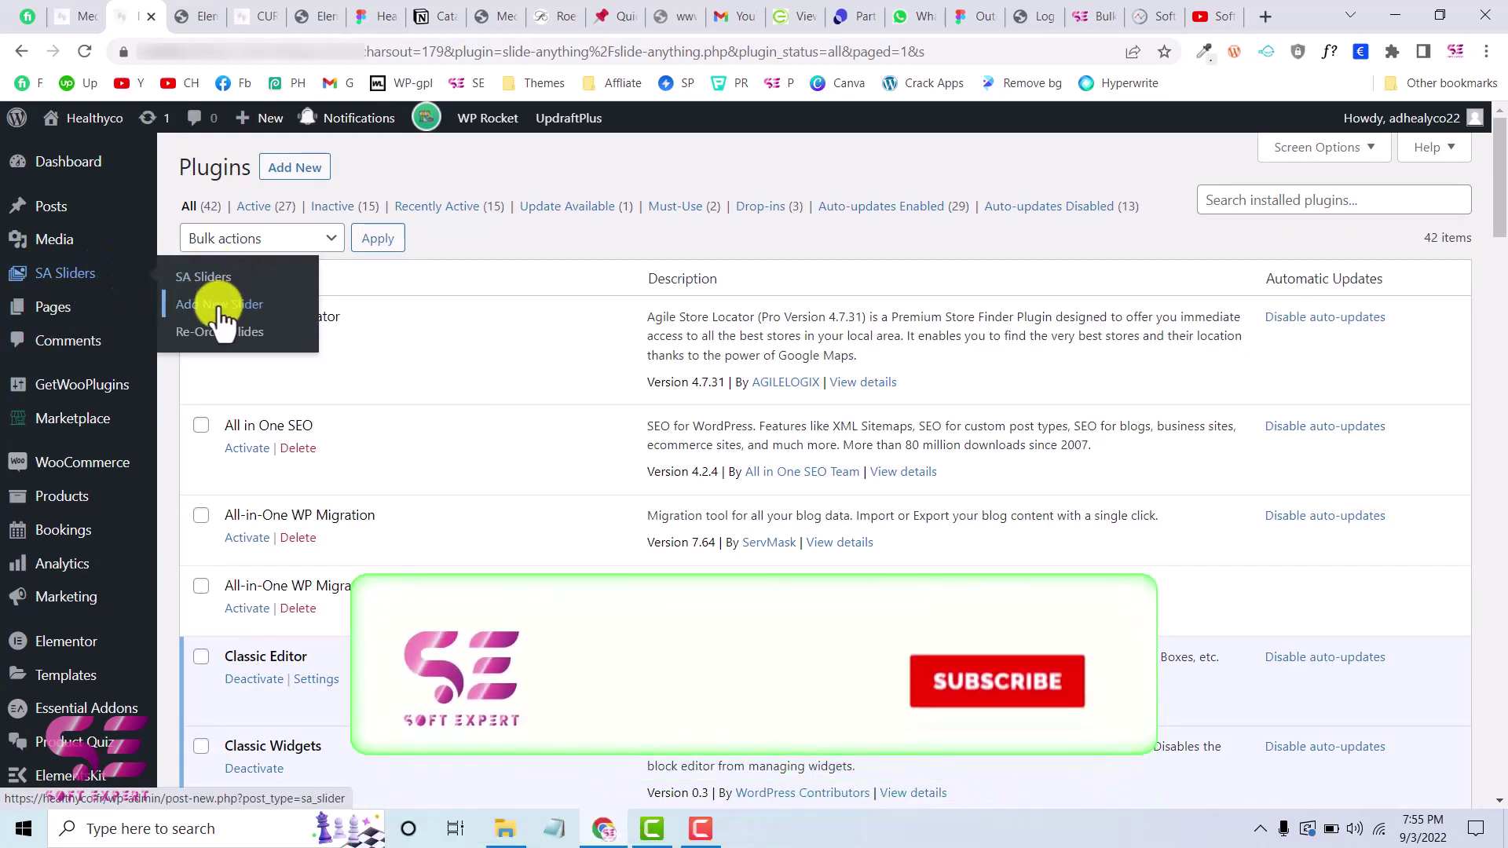
left_click(222, 314)
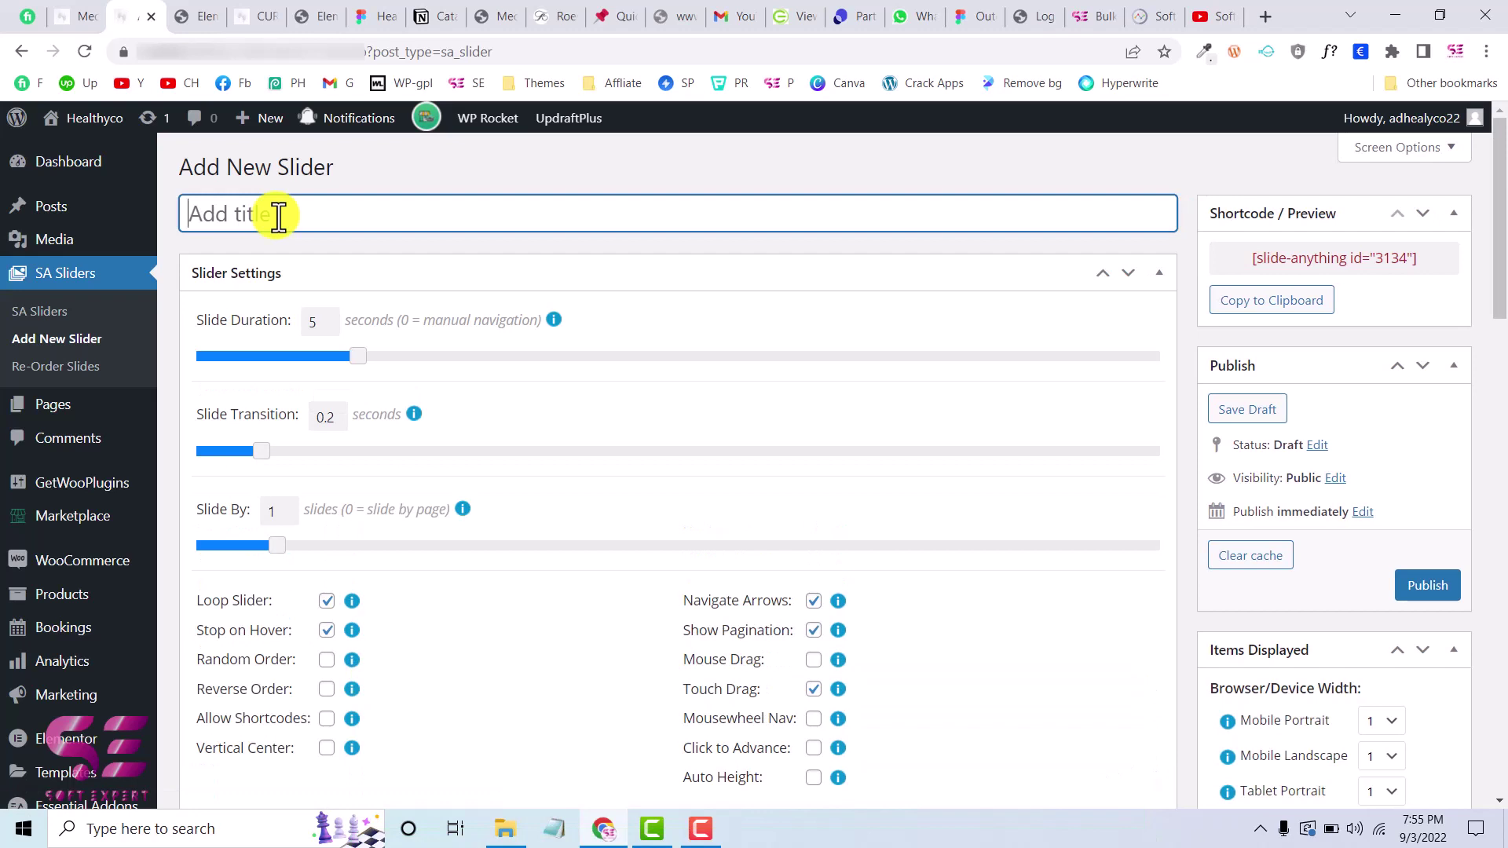
key("BackSpace")
key("BackSpace")
key("BackSpace")
type("est")
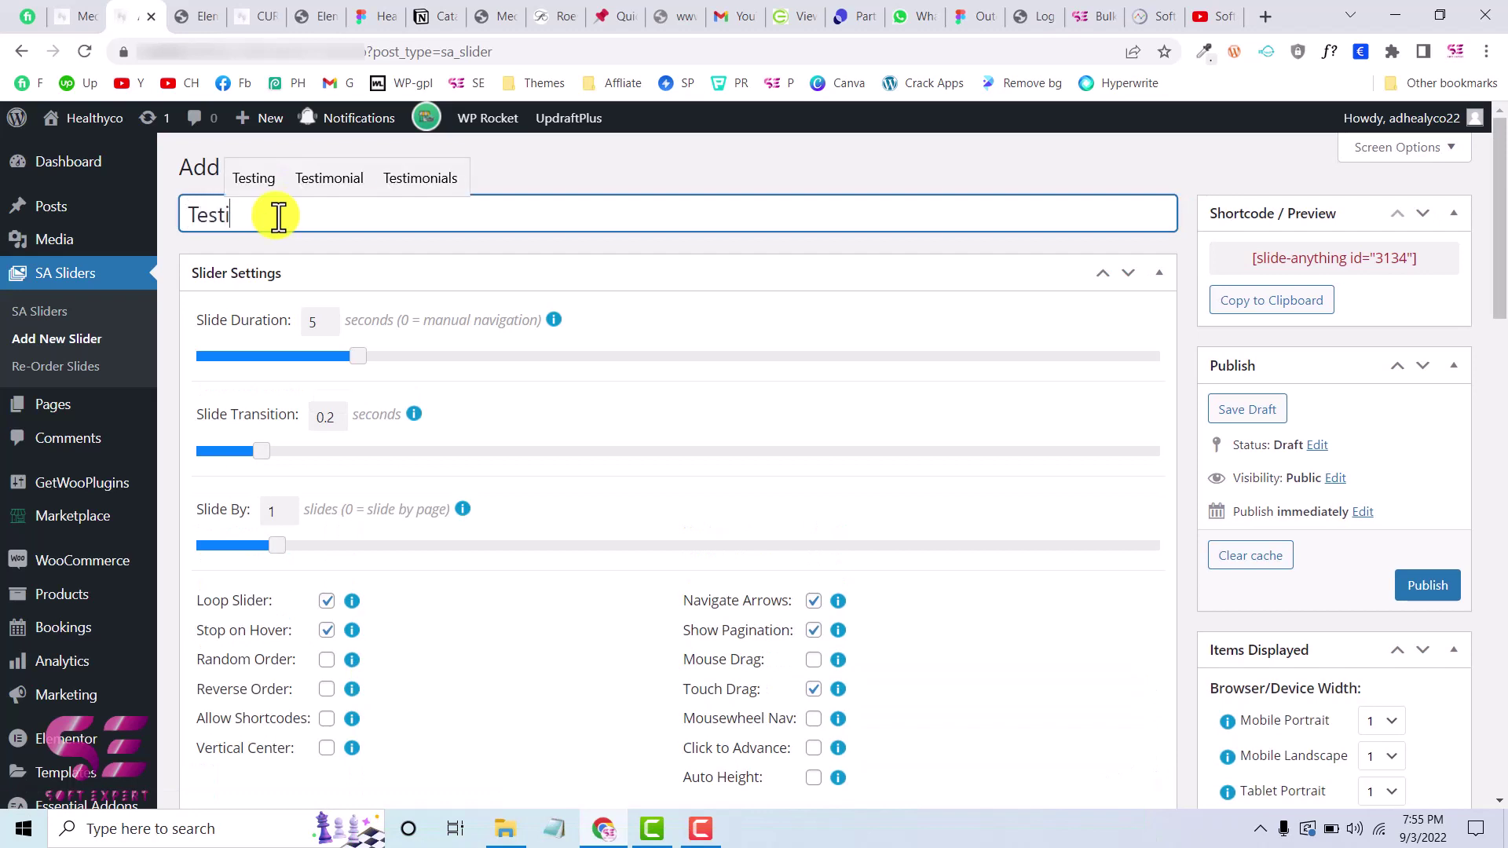
type("i")
left_click(328, 162)
type("slider")
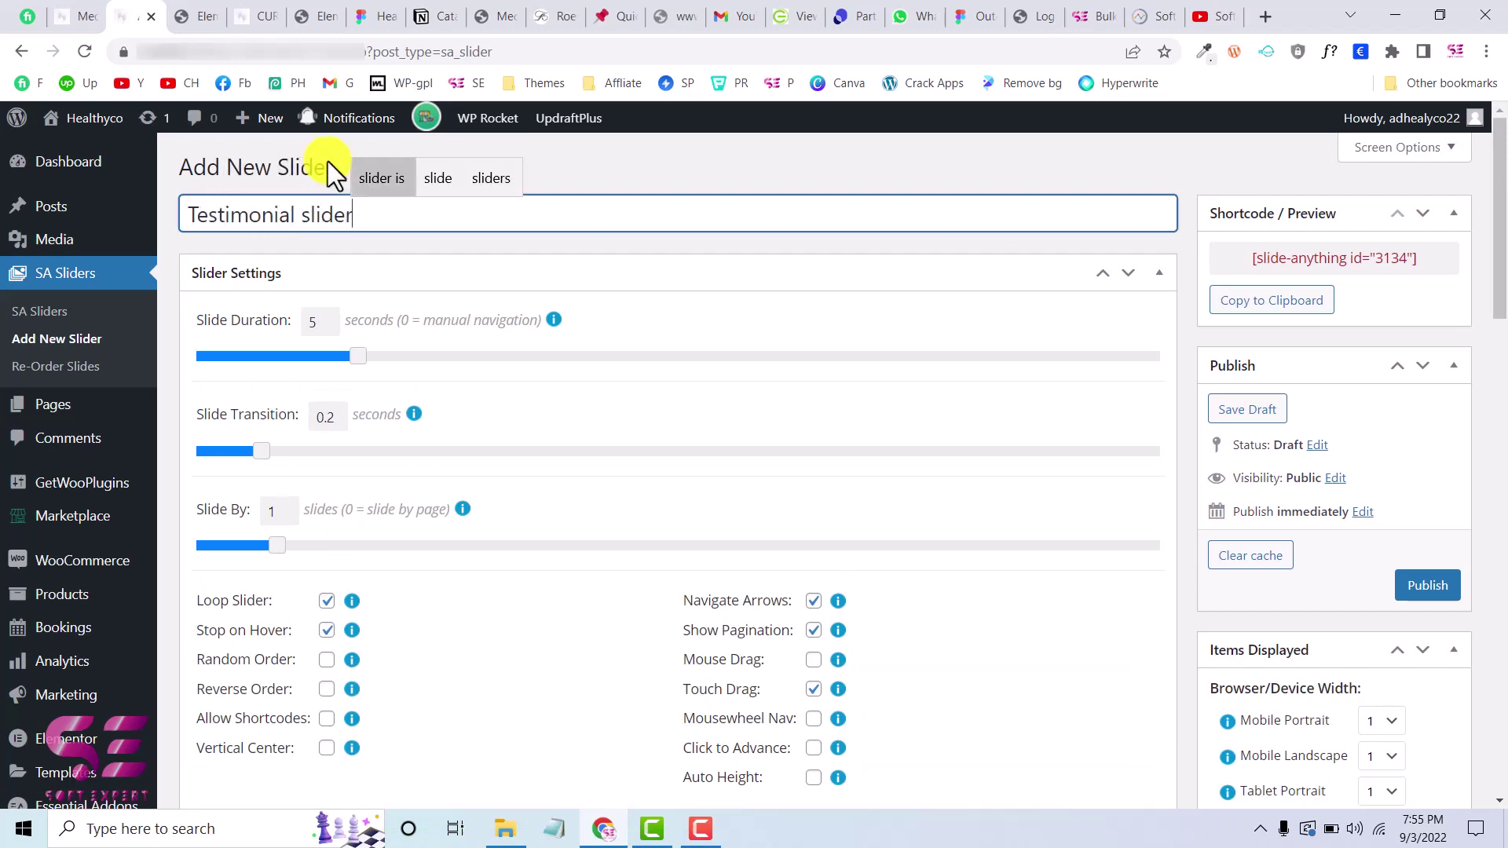
- Replace slide 1's placeholder content with the copied shortcode [elementor-template id="3115"] from the clipboard history
scroll(217, 340, "down", 1)
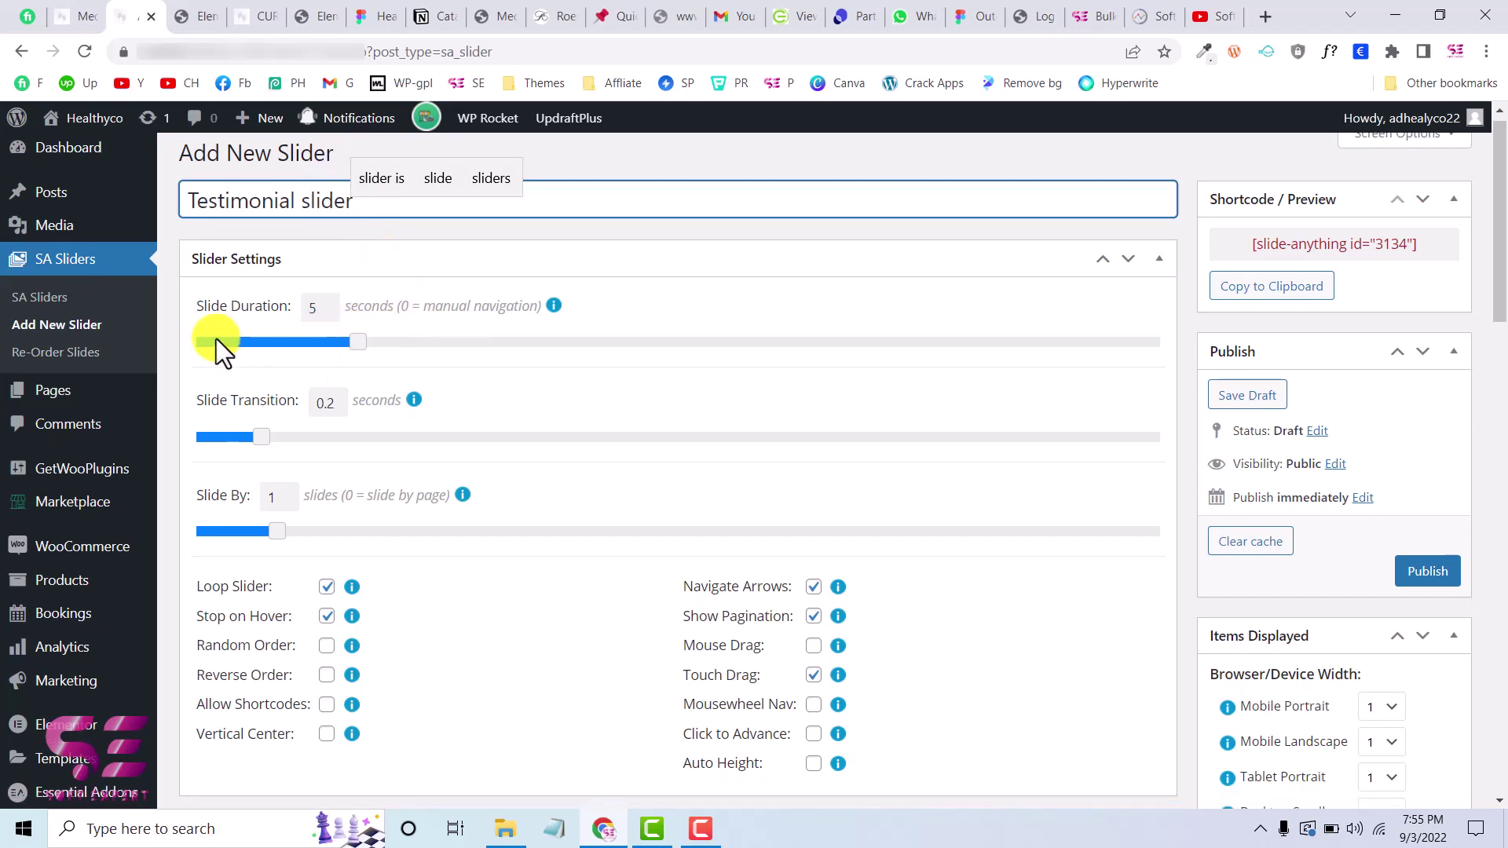
scroll(305, 393, "down", 1)
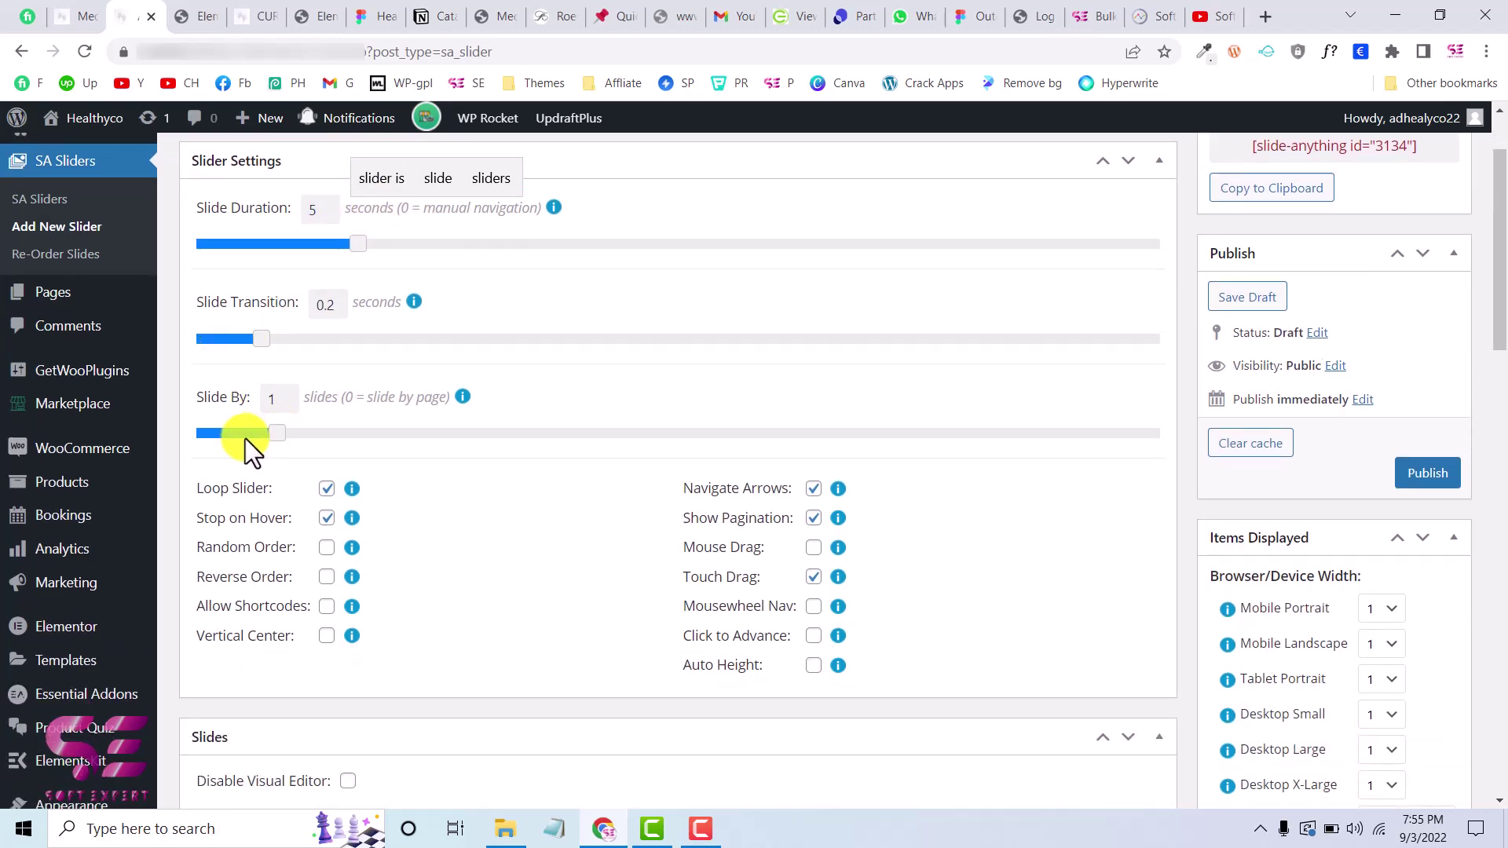
scroll(363, 435, "down", 1)
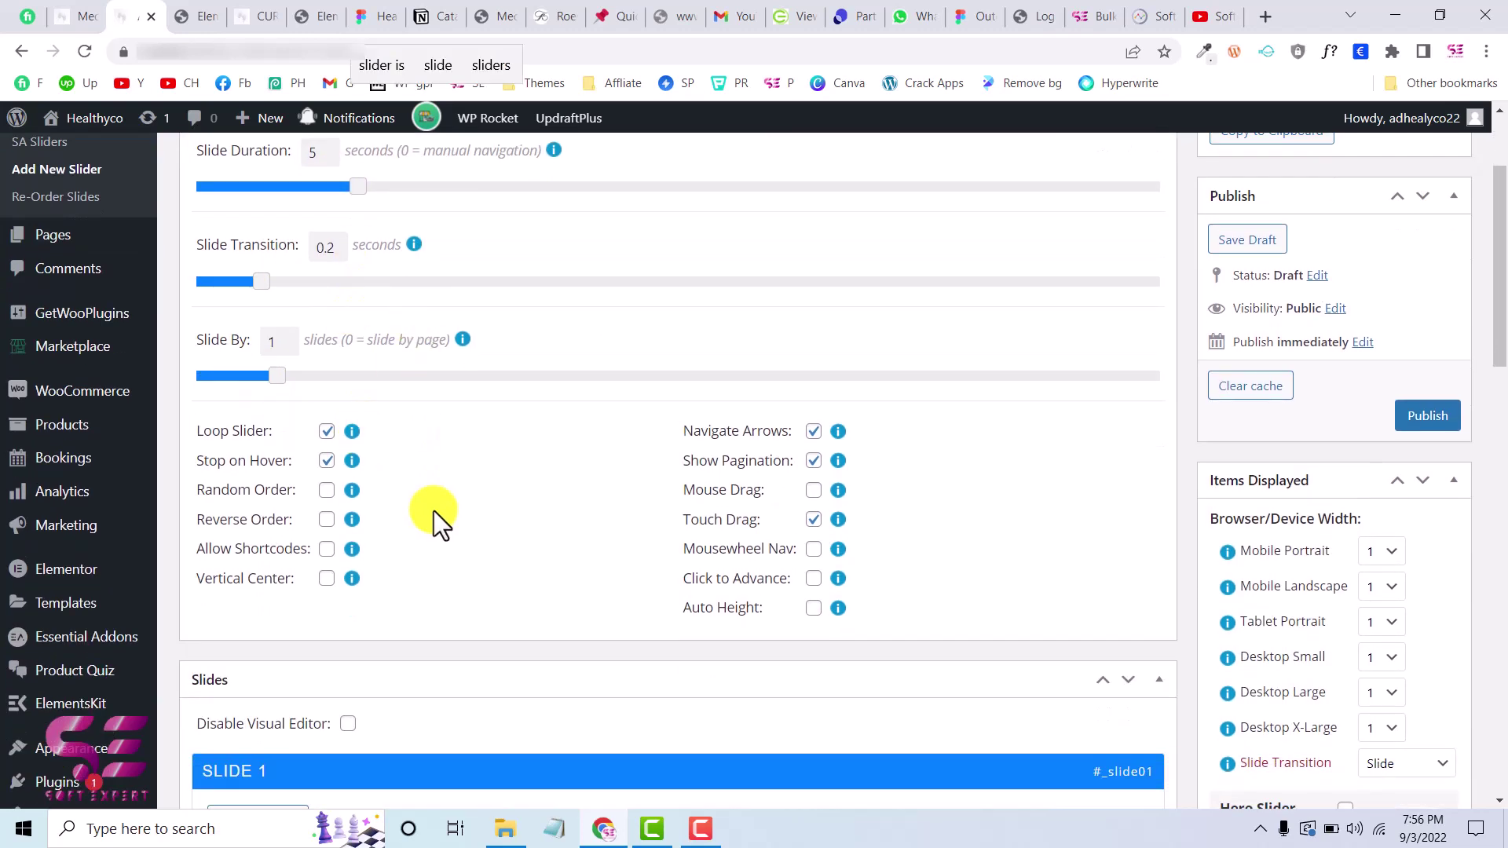
scroll(433, 511, "down", 2)
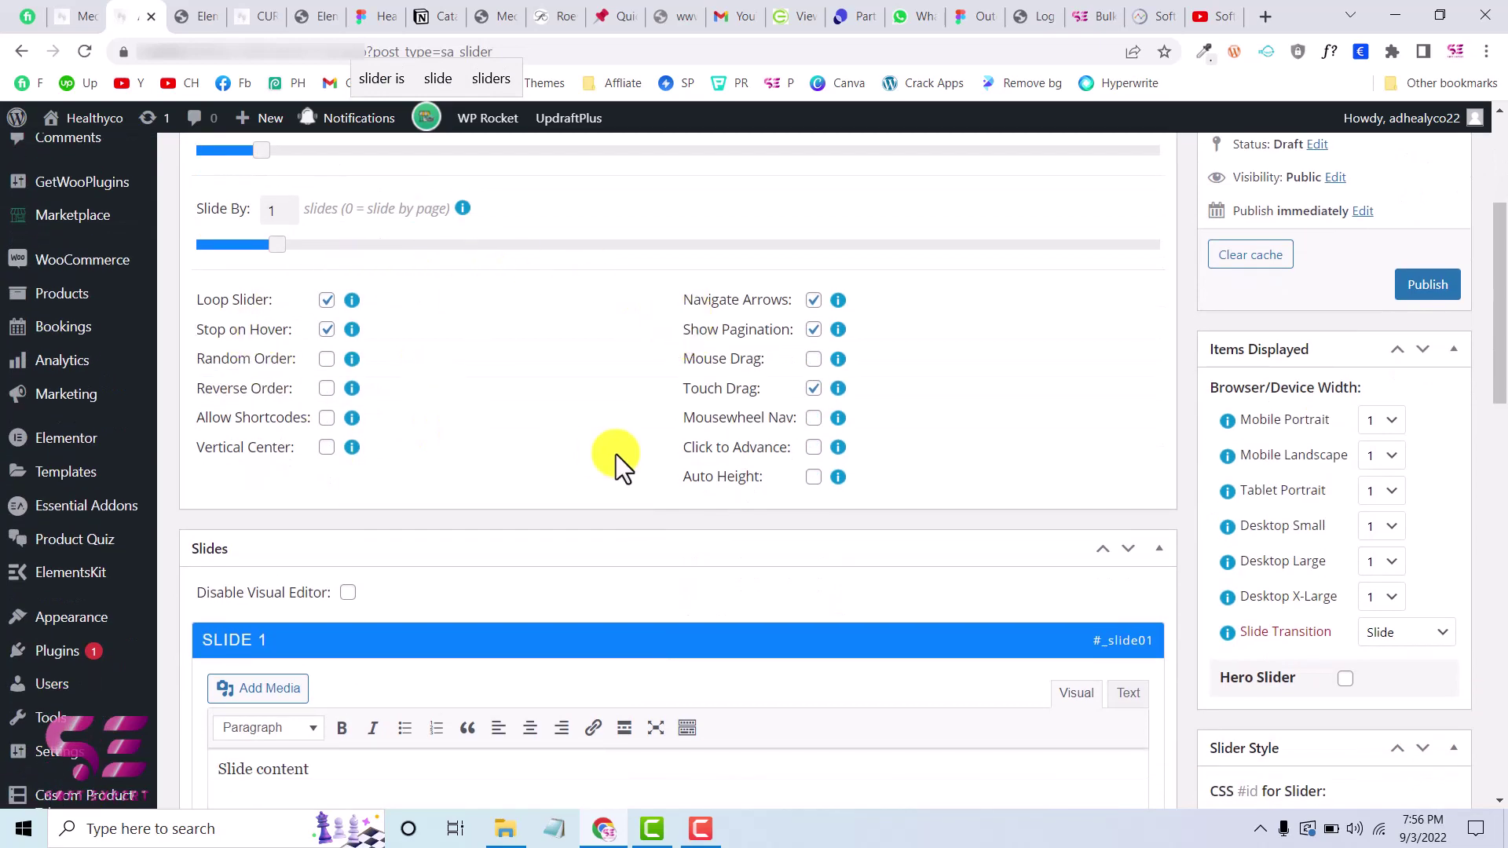
scroll(616, 454, "down", 5)
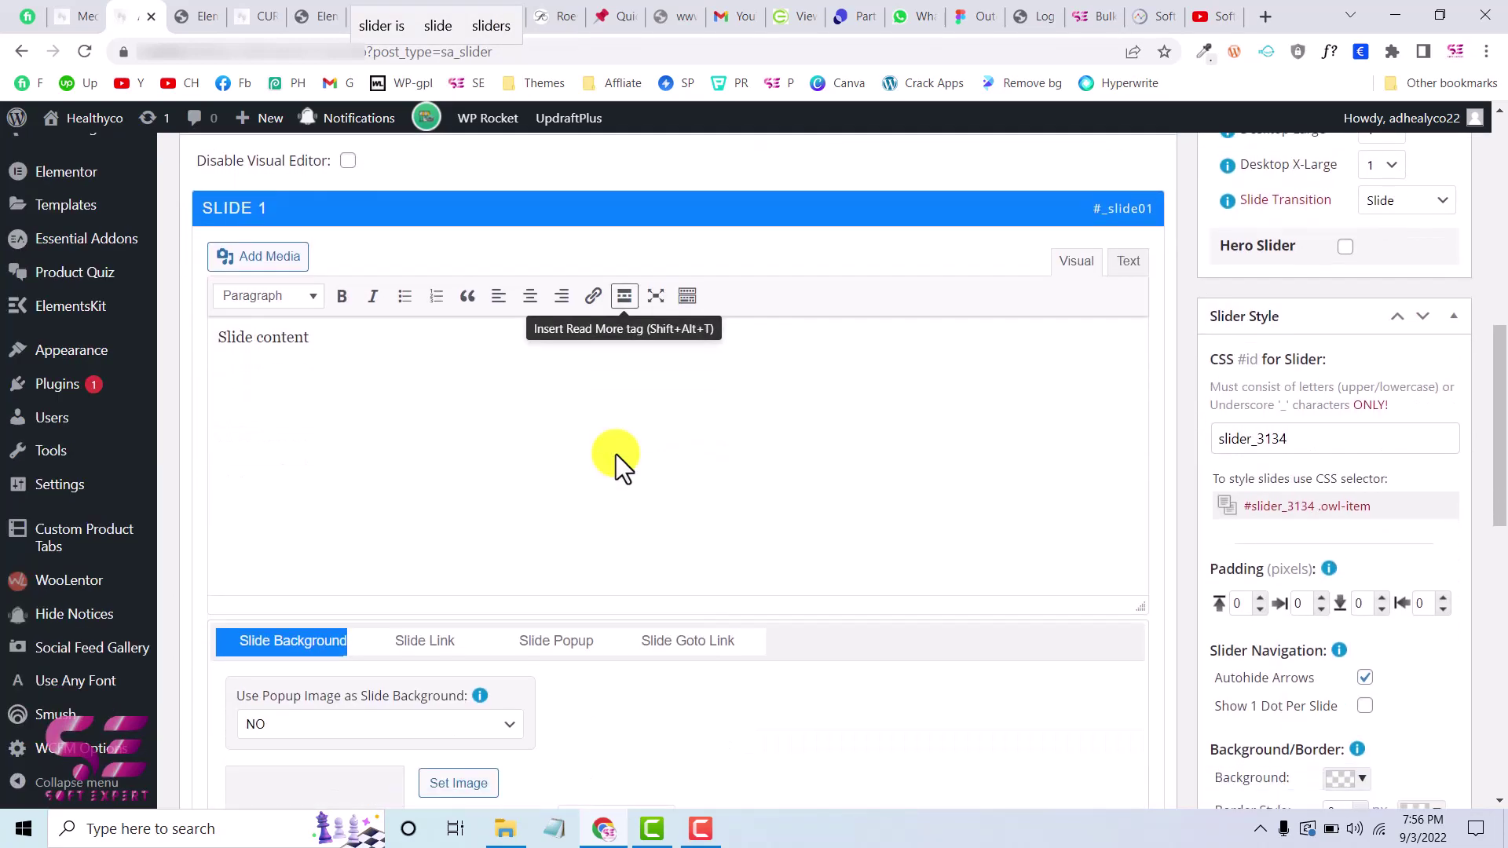
scroll(616, 454, "up", 1)
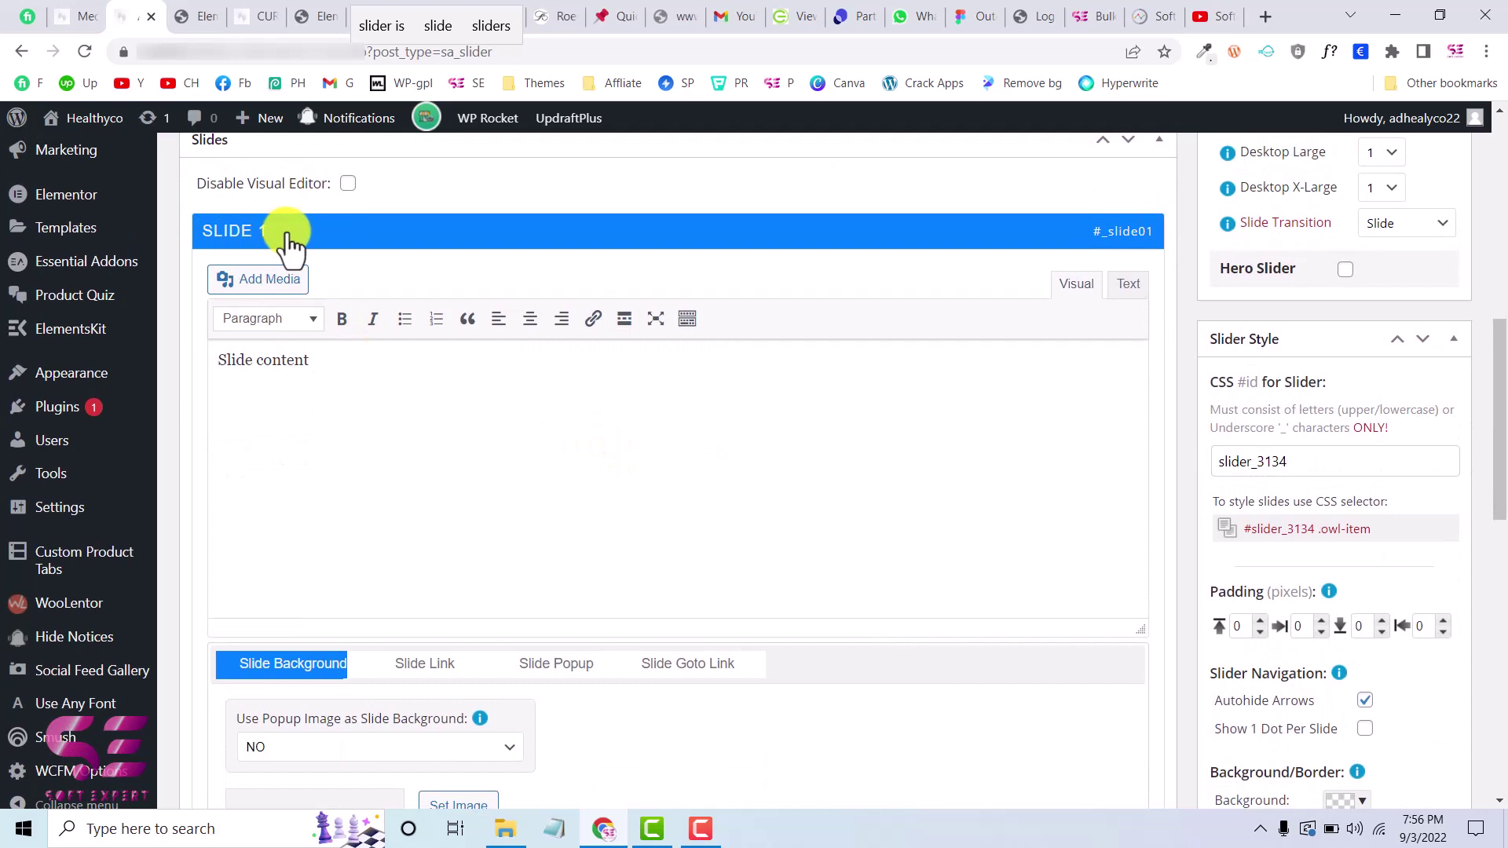
left_click_drag(326, 365, 213, 362)
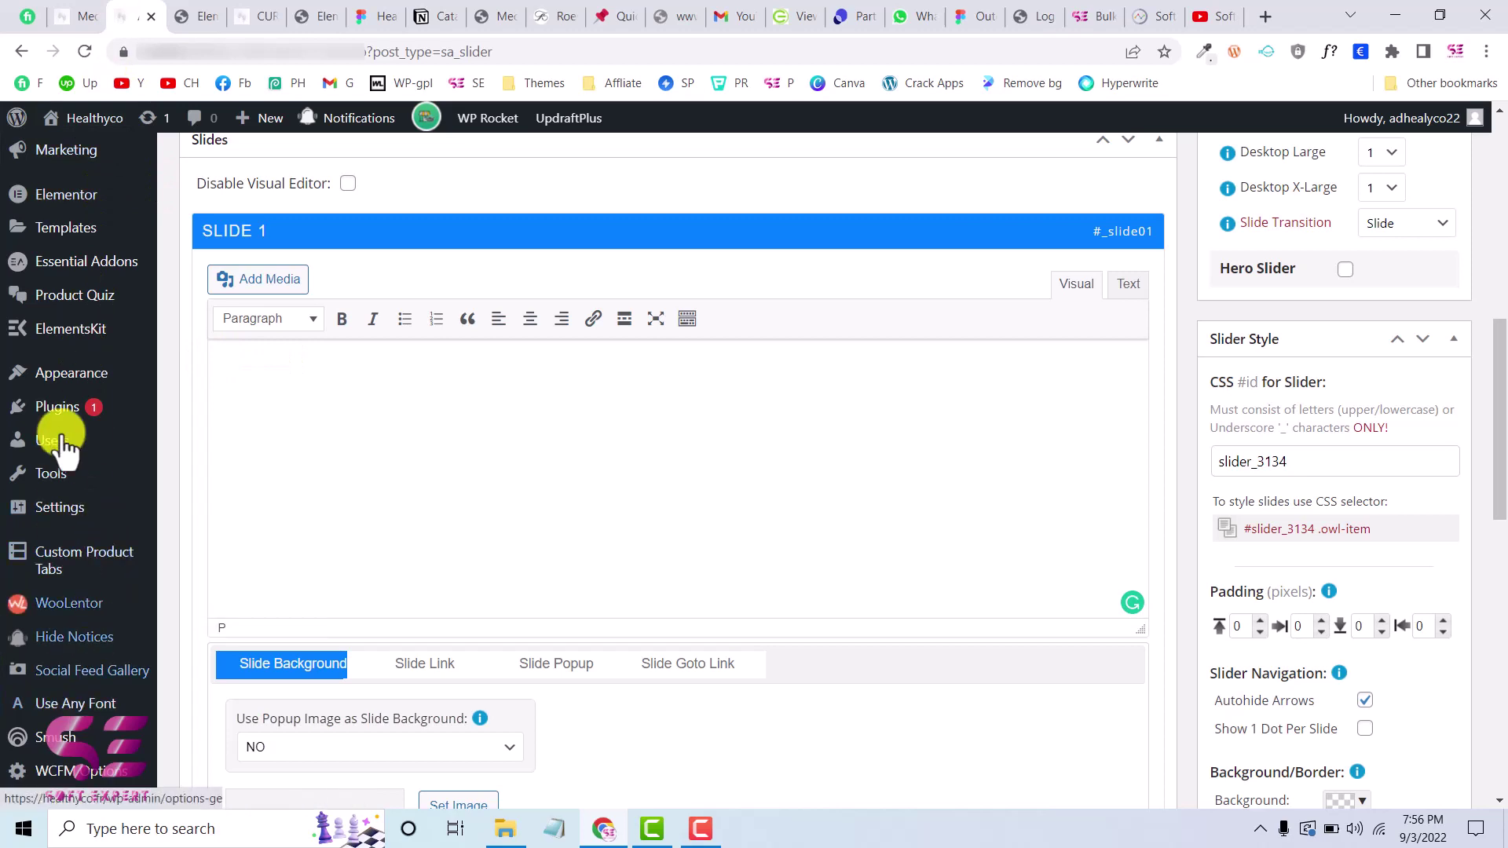
scroll(63, 440, "up", 2)
mouse_move(63, 340)
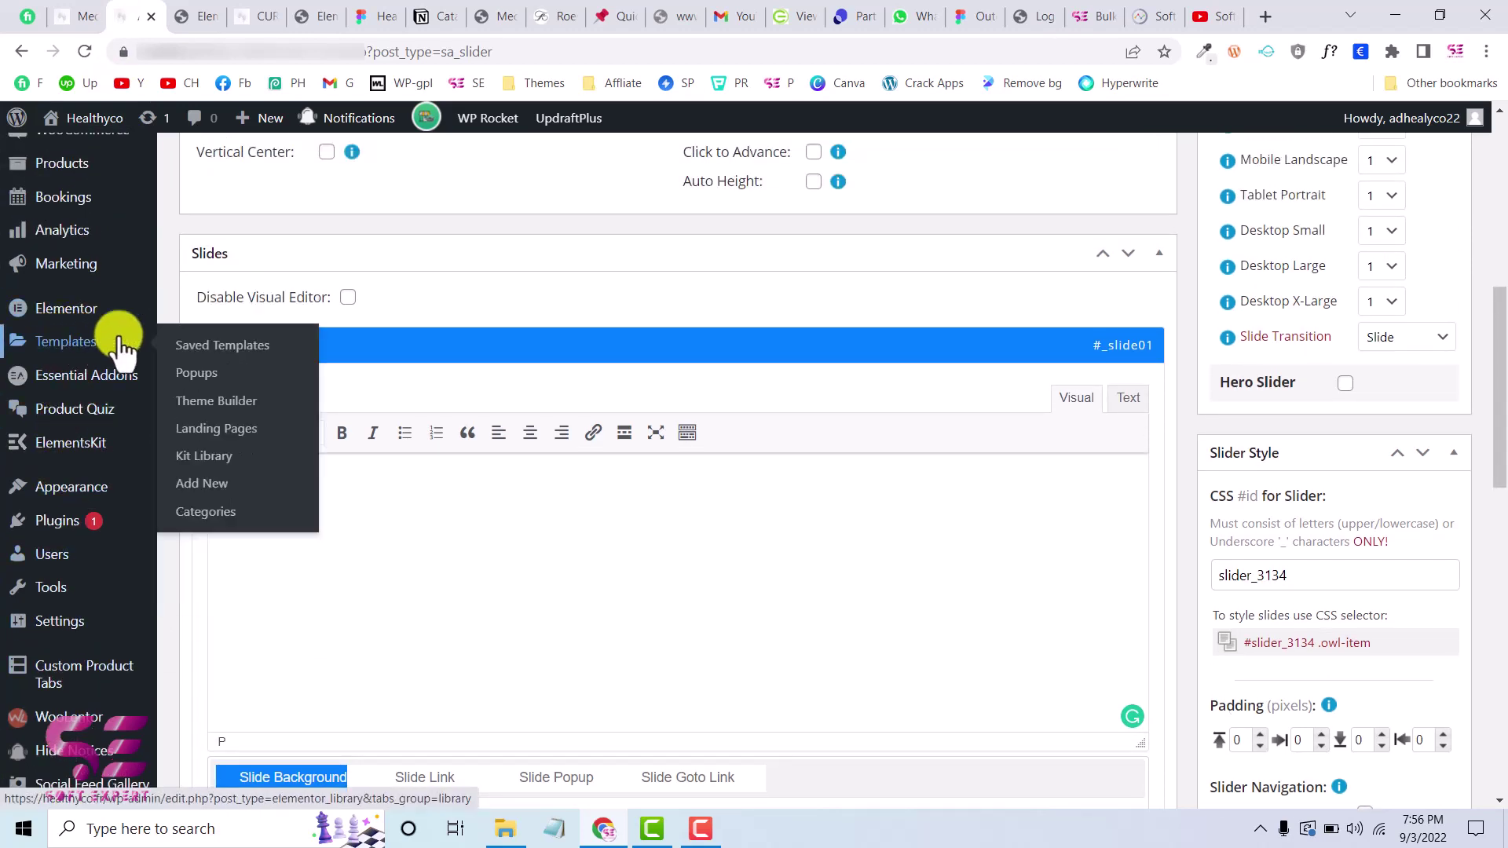
scroll(390, 393, "down", 2)
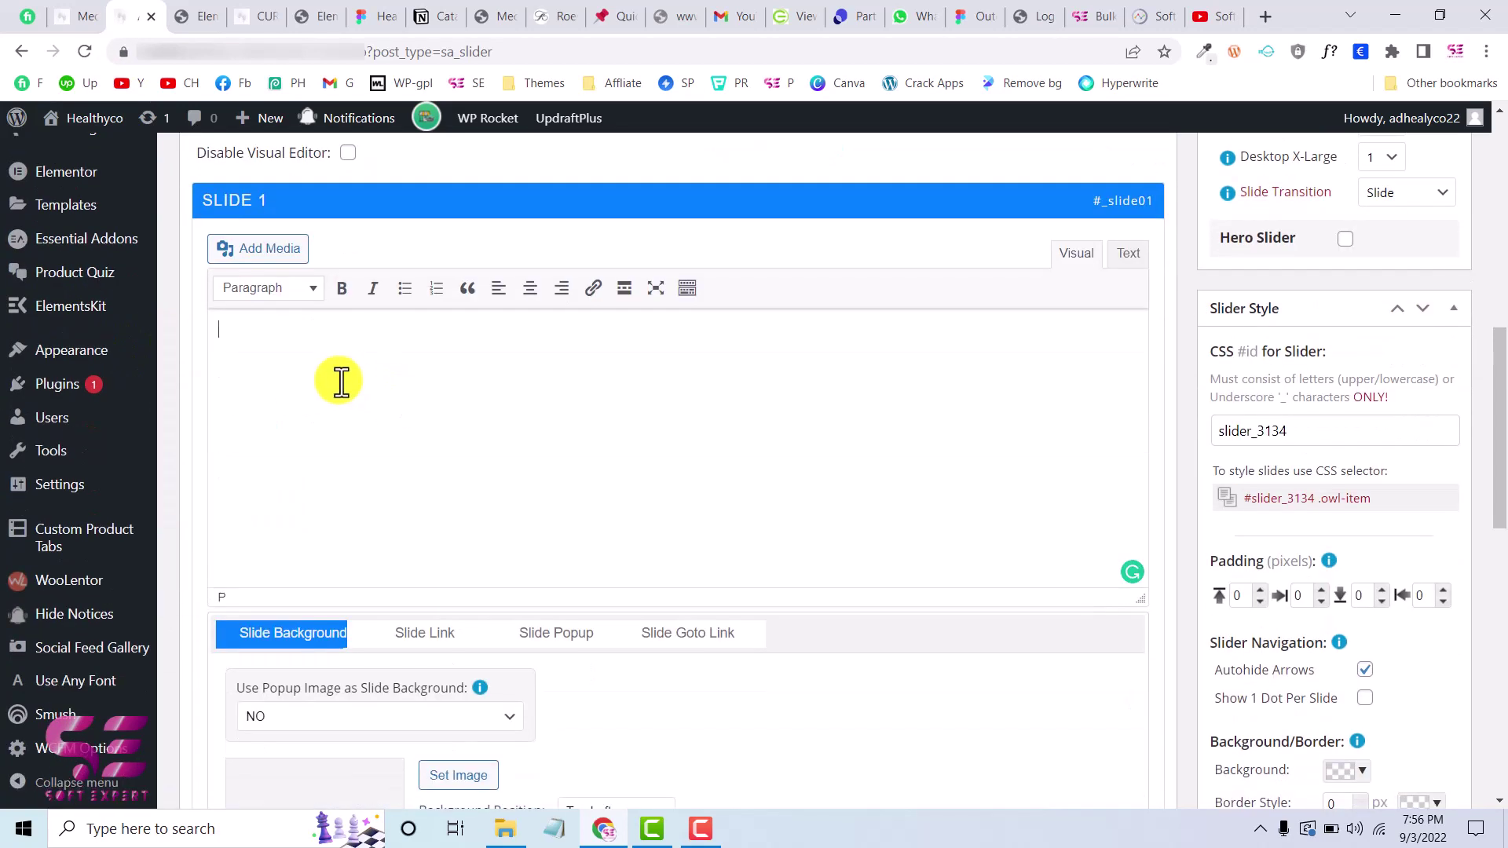
key("ctrl+grave")
double_click(615, 337)
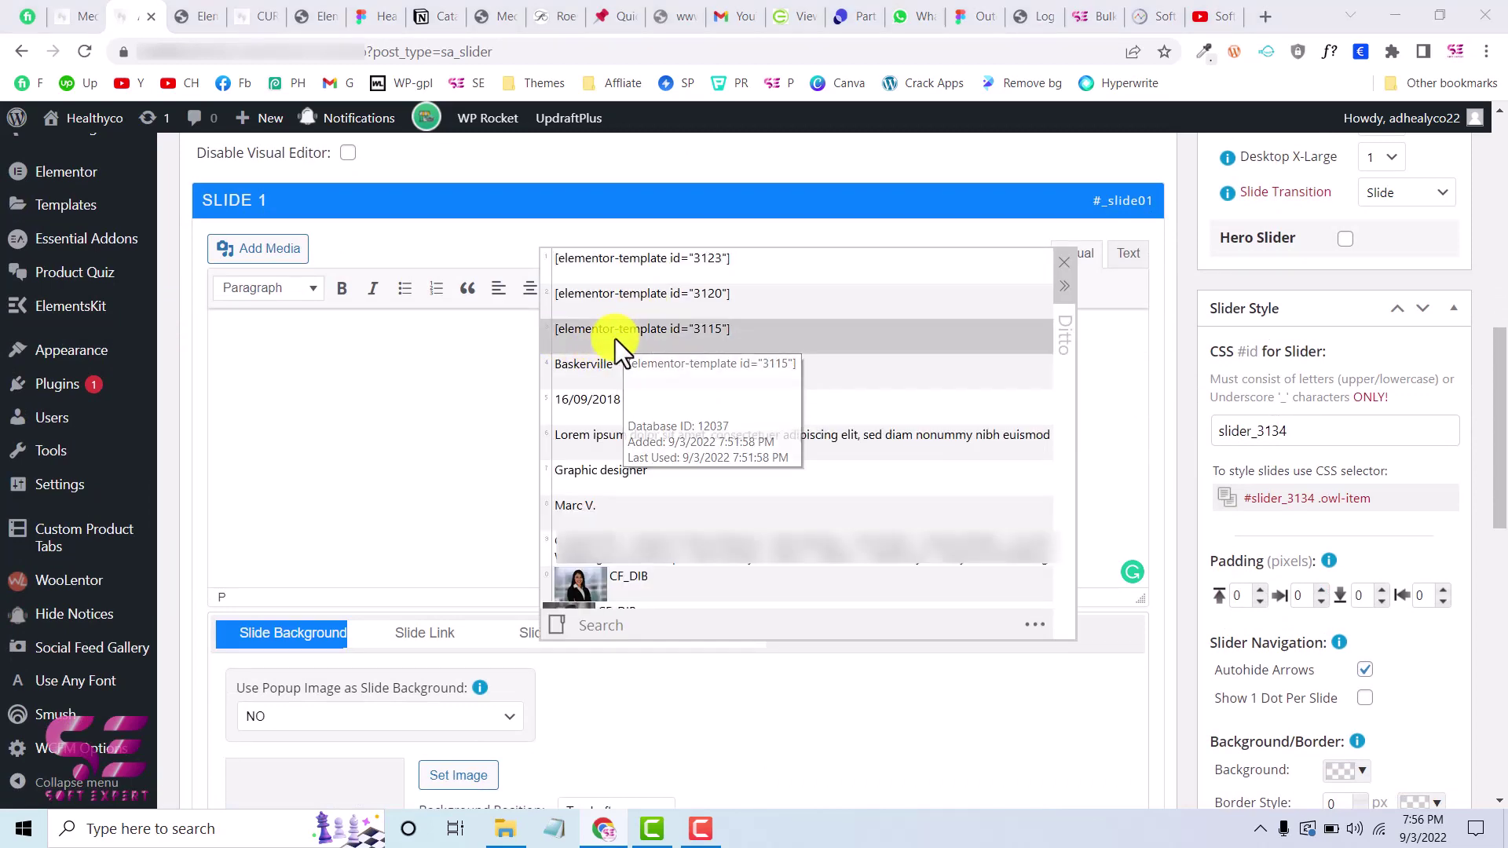
- Expand slide 2 and replace its placeholder content with the shortcode [elementor-template id="3123"] from the clipboard history
scroll(461, 395, "down", 1)
scroll(459, 395, "down", 3)
scroll(485, 418, "up", 1)
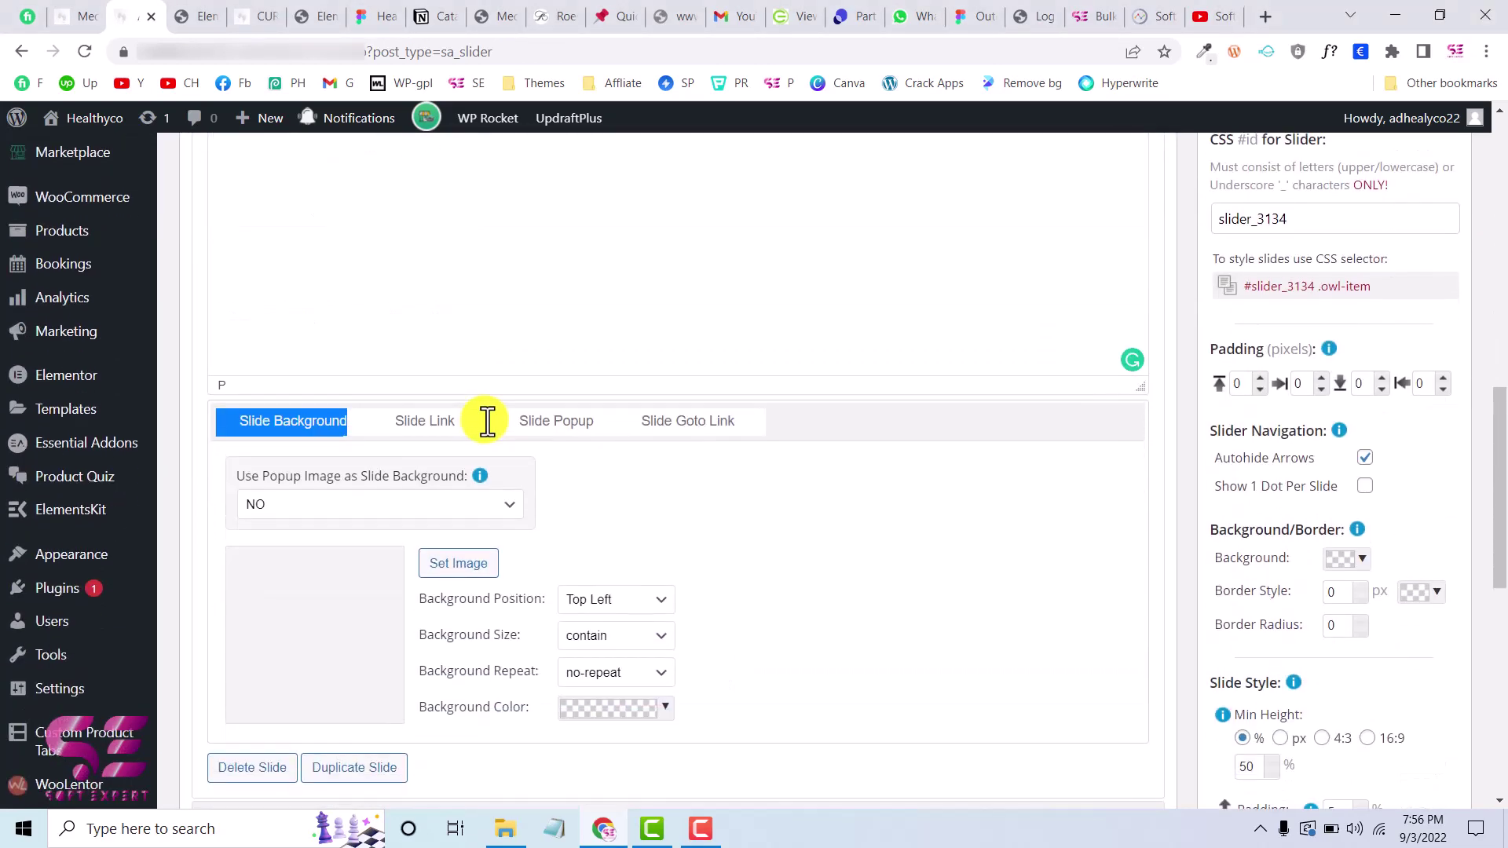
scroll(557, 455, "down", 1)
scroll(537, 503, "down", 2)
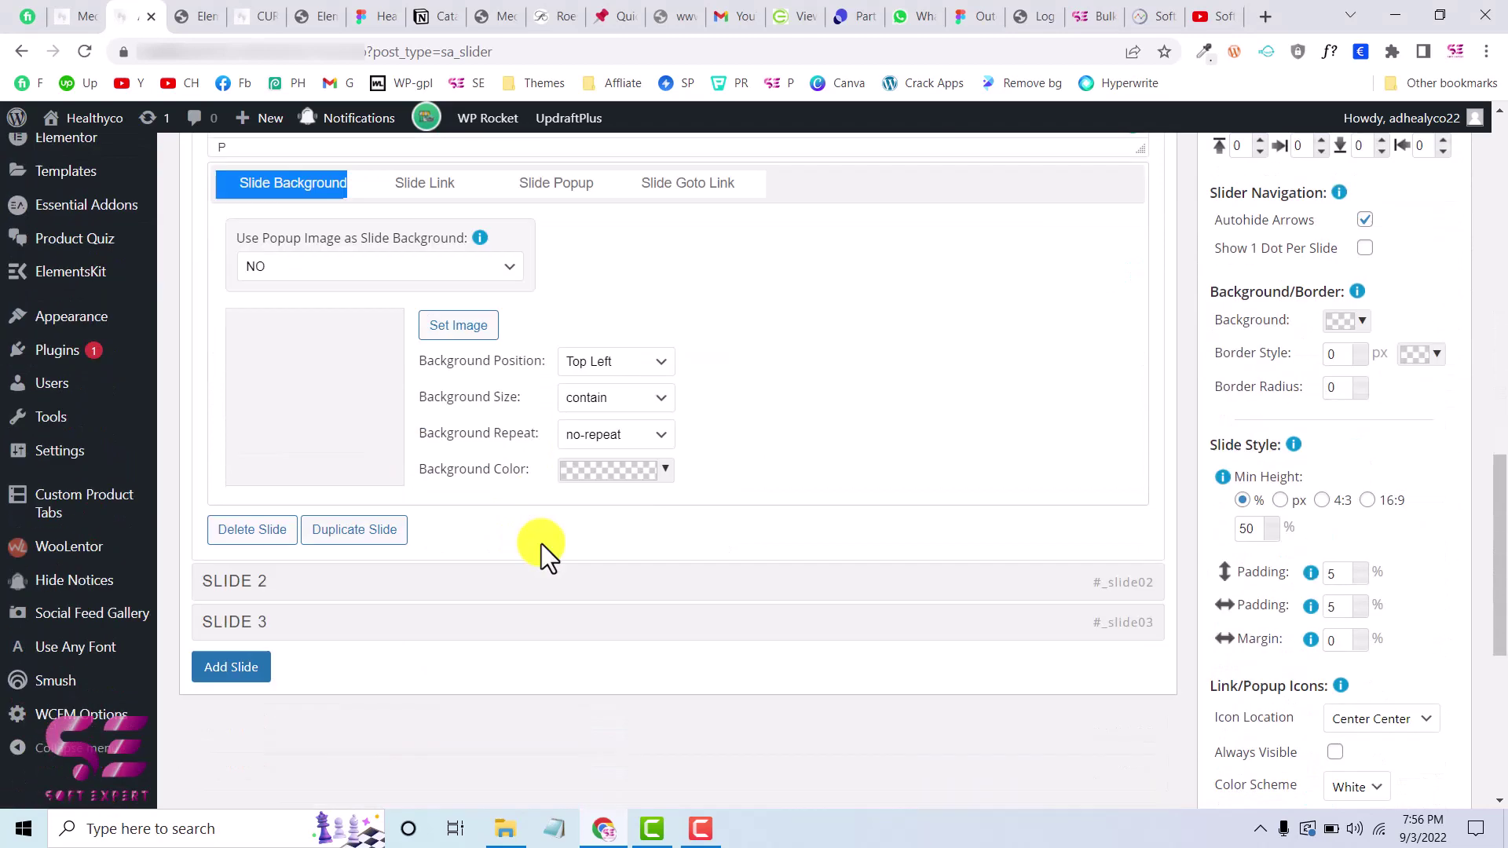
left_click(375, 549)
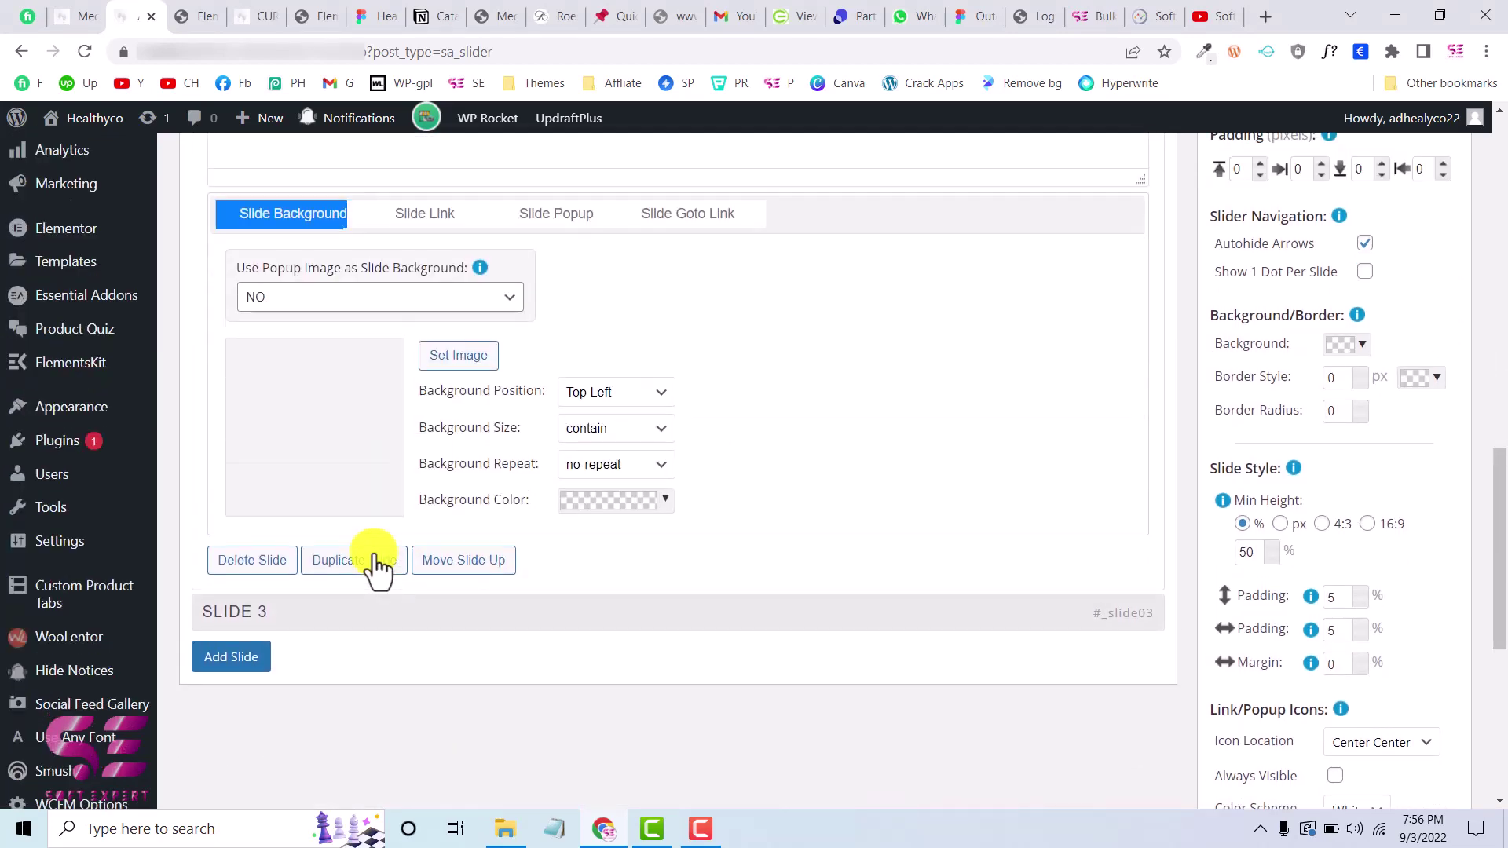
left_click_drag(317, 380, 212, 383)
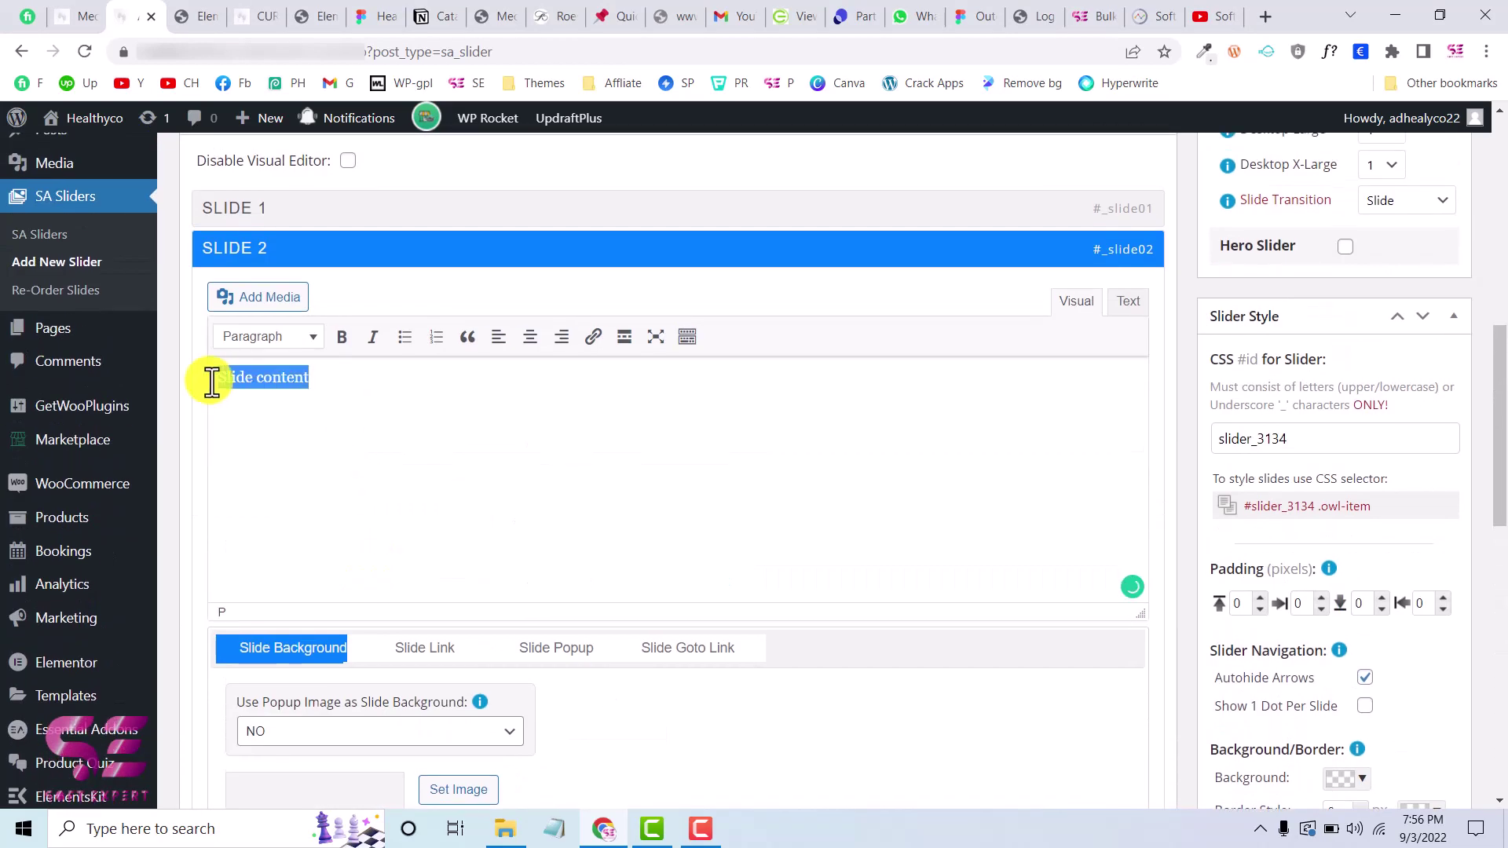
key("super+v")
left_click(591, 251)
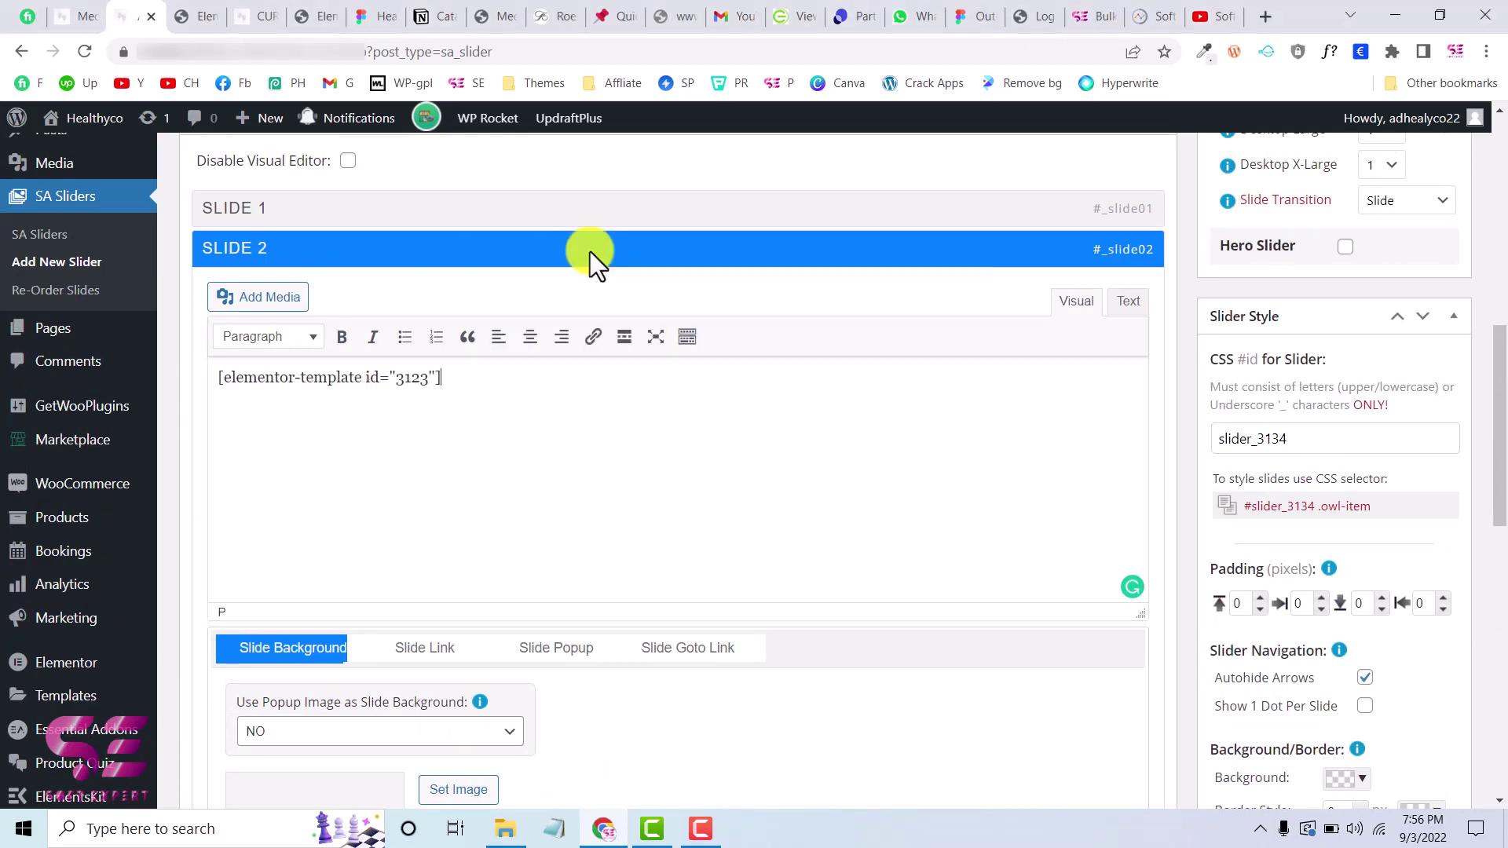
- Expand slide 3 and replace its placeholder content with the shortcode [elementor-template id="3120"] from the clipboard history
scroll(457, 444, "down", 4)
scroll(427, 606, "down", 3)
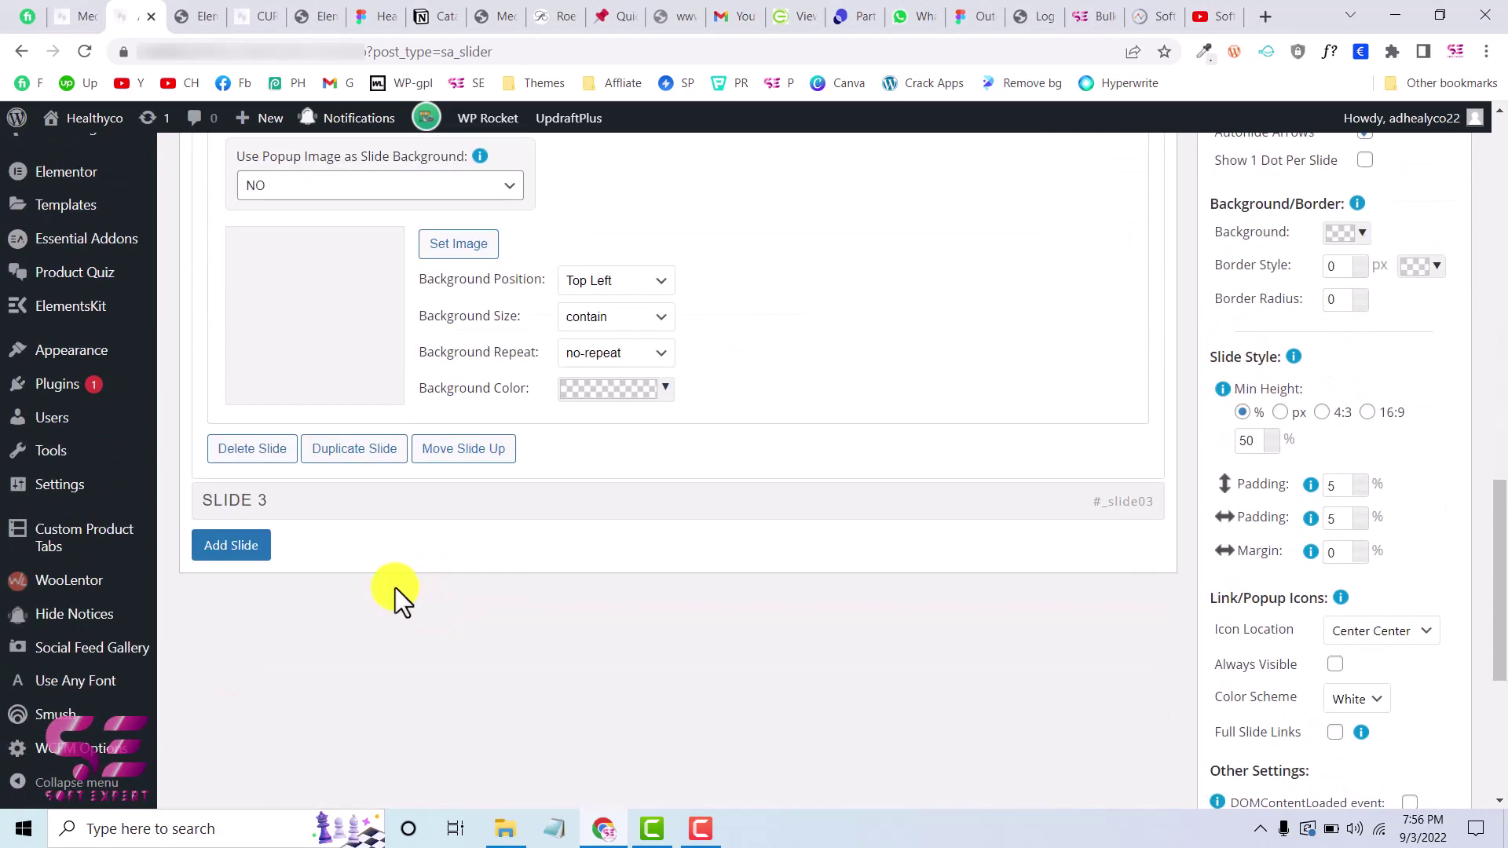
left_click(316, 512)
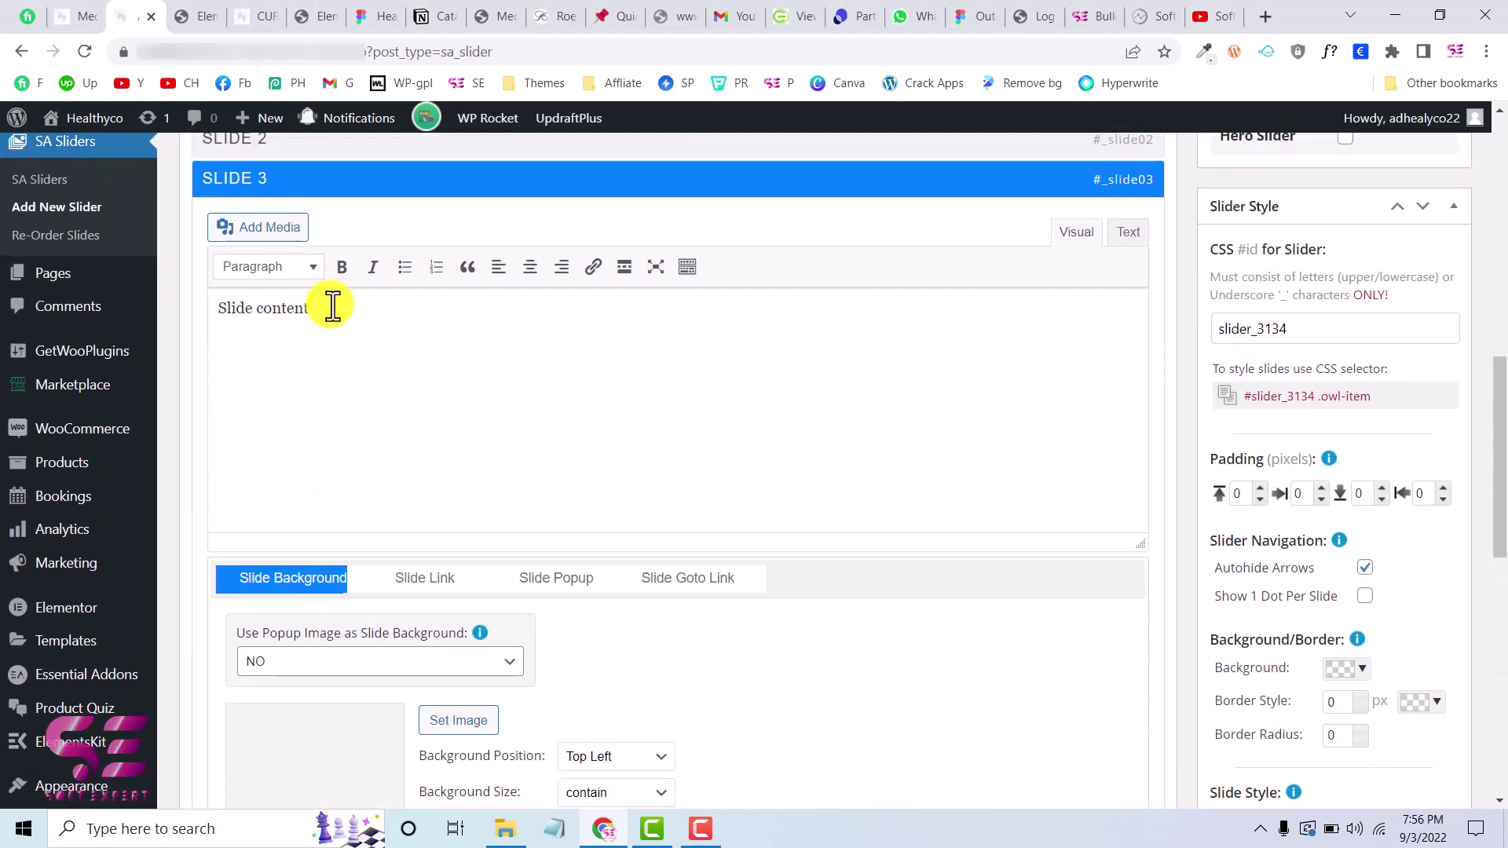
left_click_drag(330, 303, 201, 312)
key("BackSpace")
key("super+v")
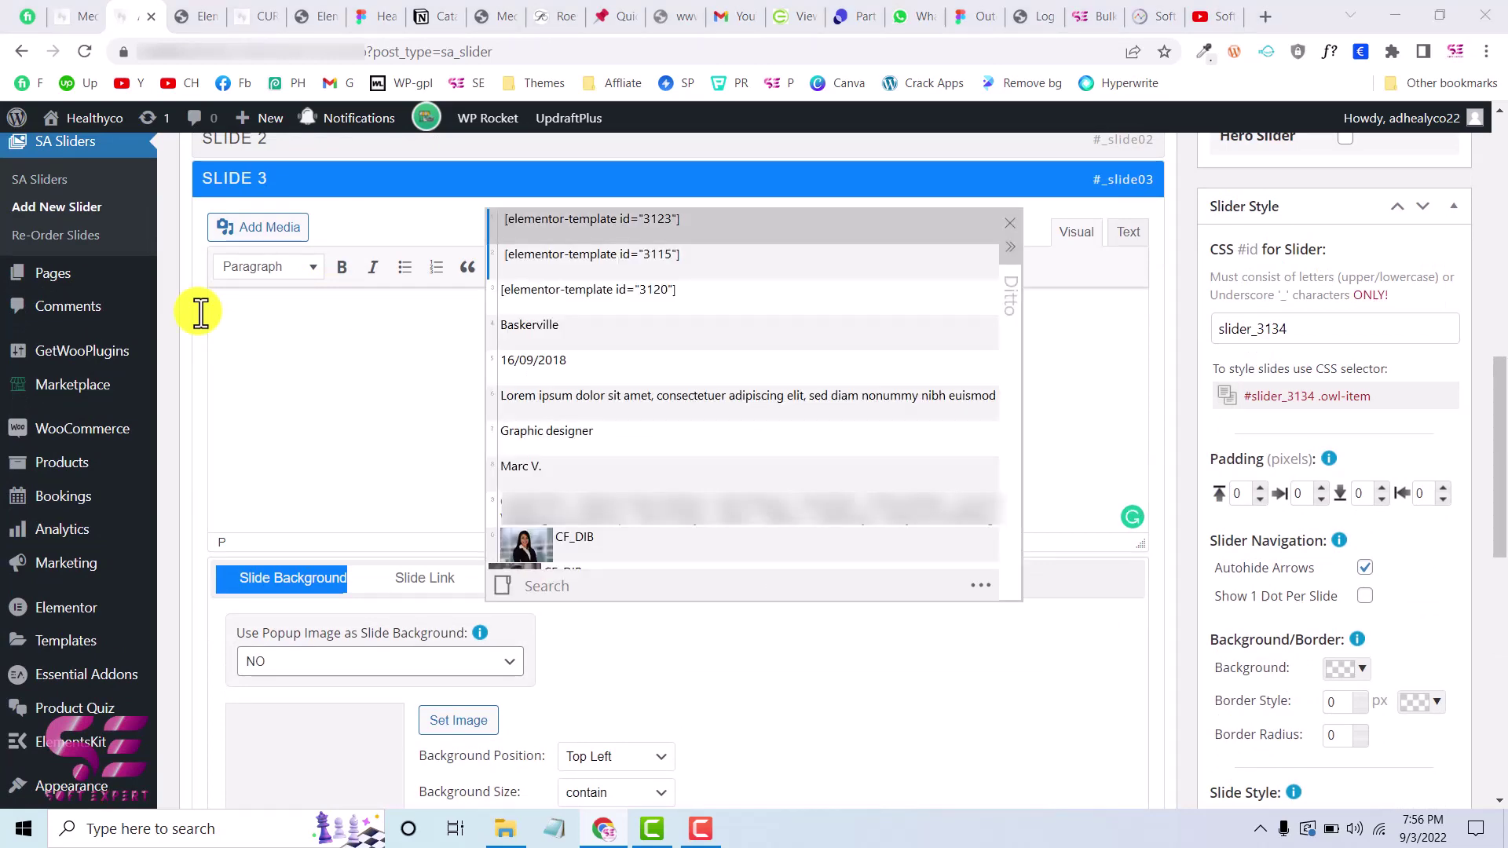
left_click(603, 288)
- Review the slider settings, the shortcodes in slides 2 and 1, and the slide background and style options
scroll(579, 364, "up", 2)
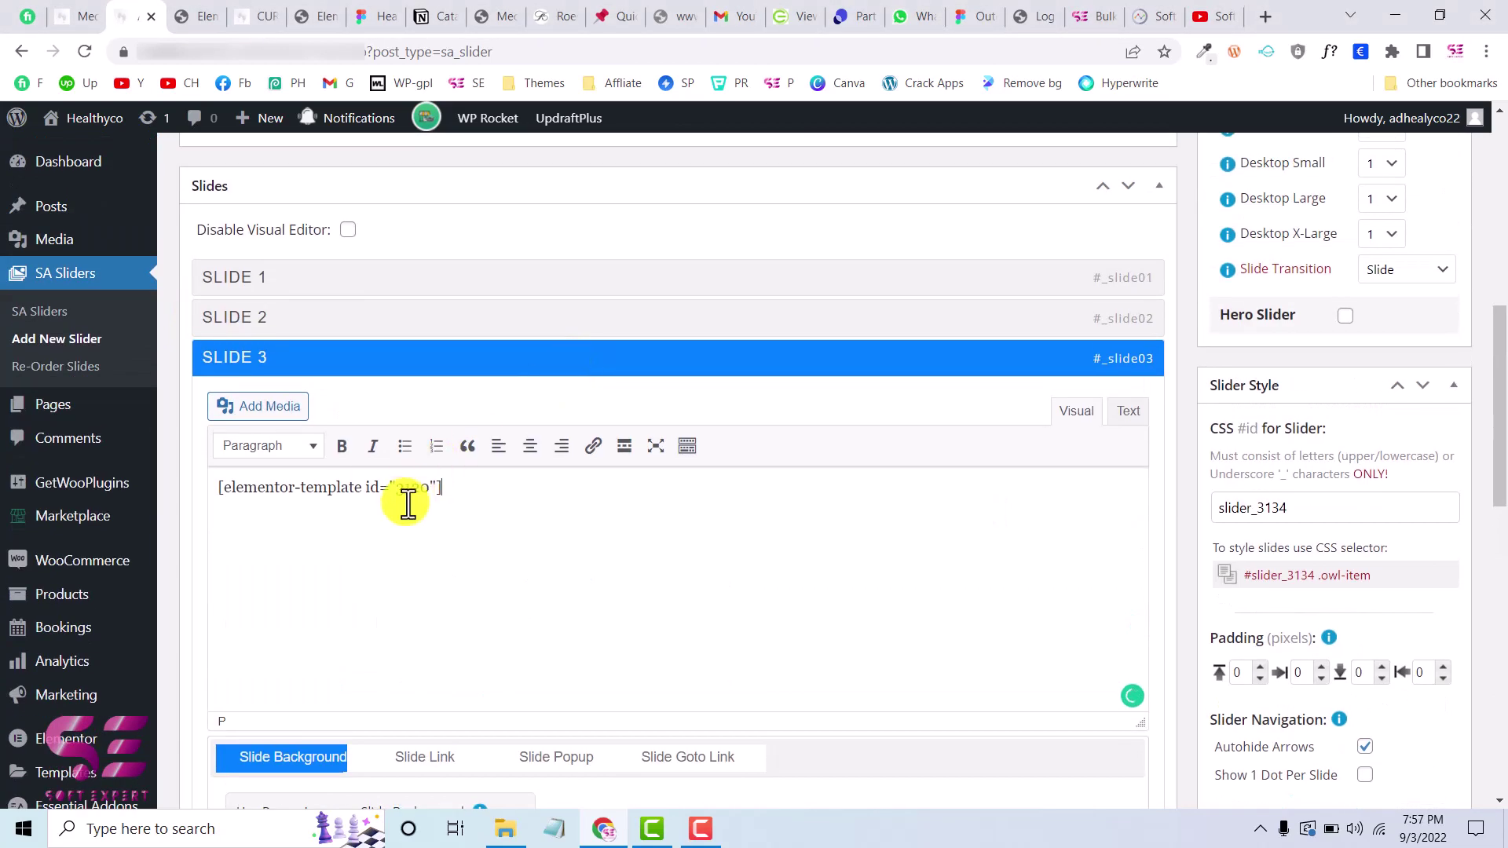
scroll(425, 501, "up", 7)
scroll(392, 589, "down", 6)
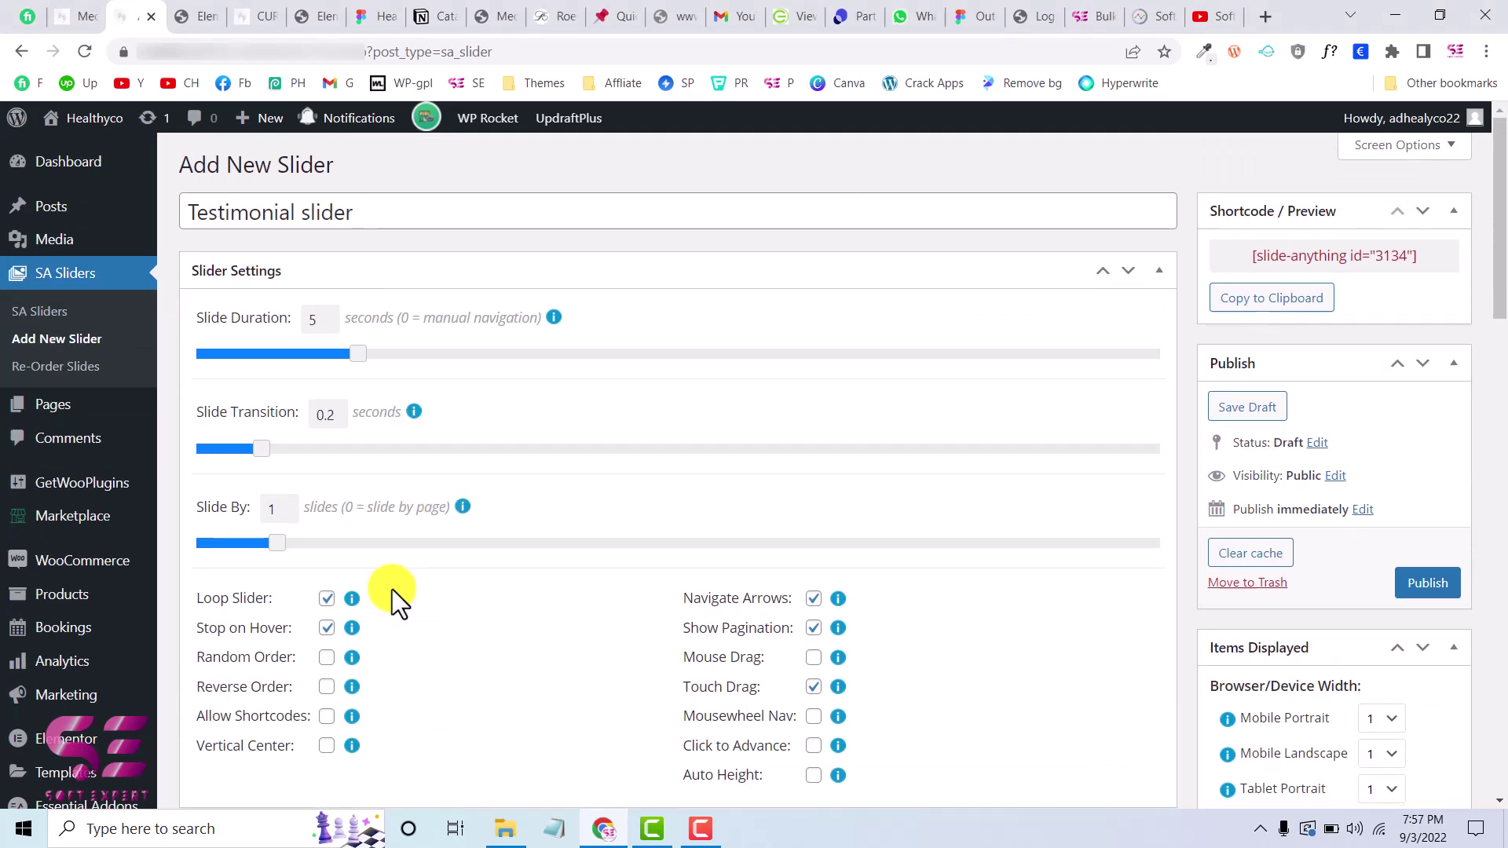
left_click(299, 493)
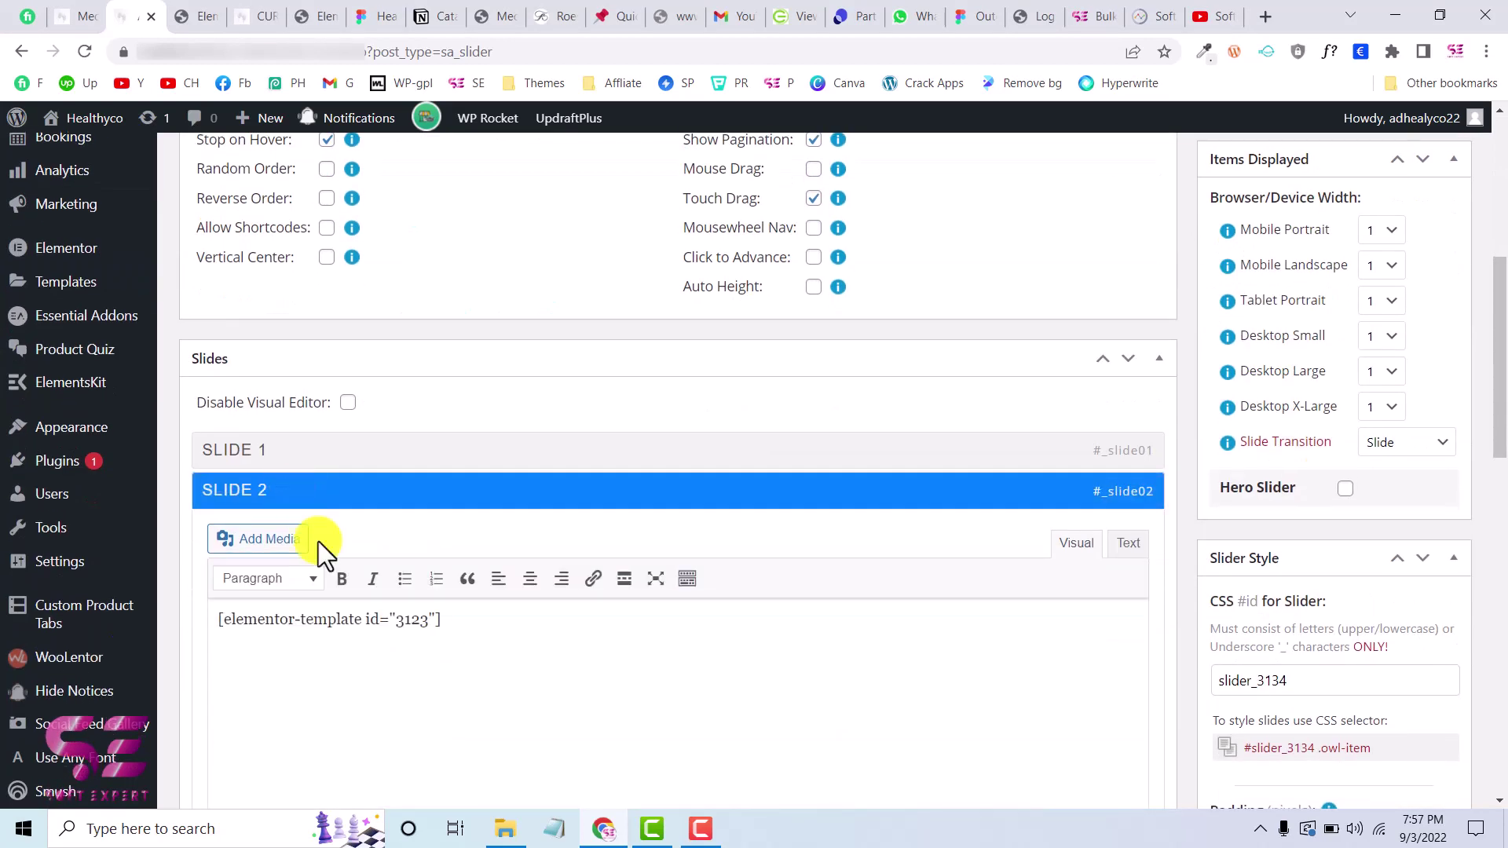
left_click(281, 455)
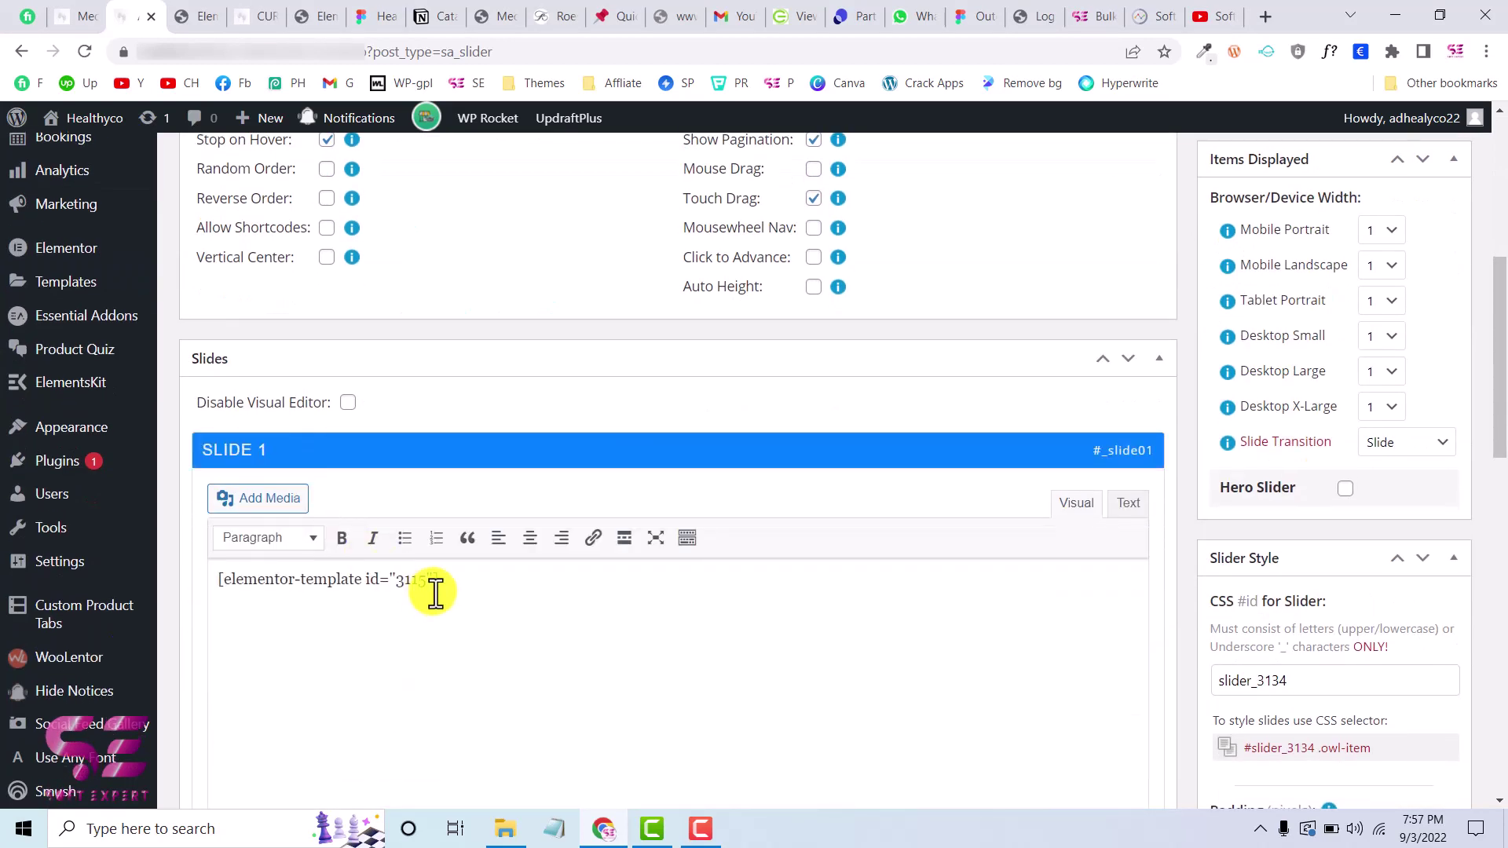
scroll(426, 588, "down", 2)
scroll(788, 549, "down", 1)
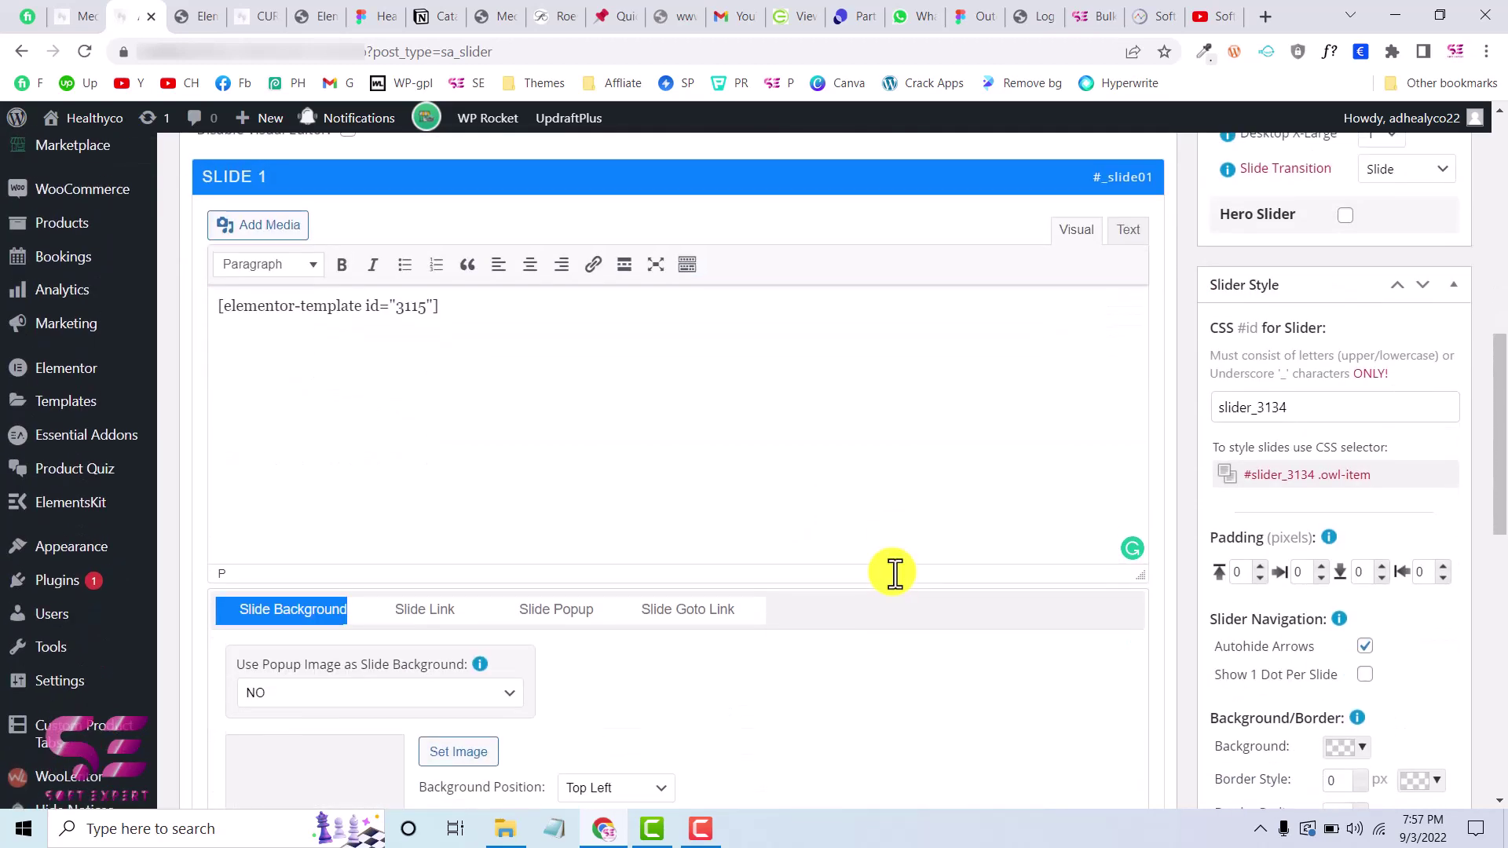
scroll(895, 574, "down", 6)
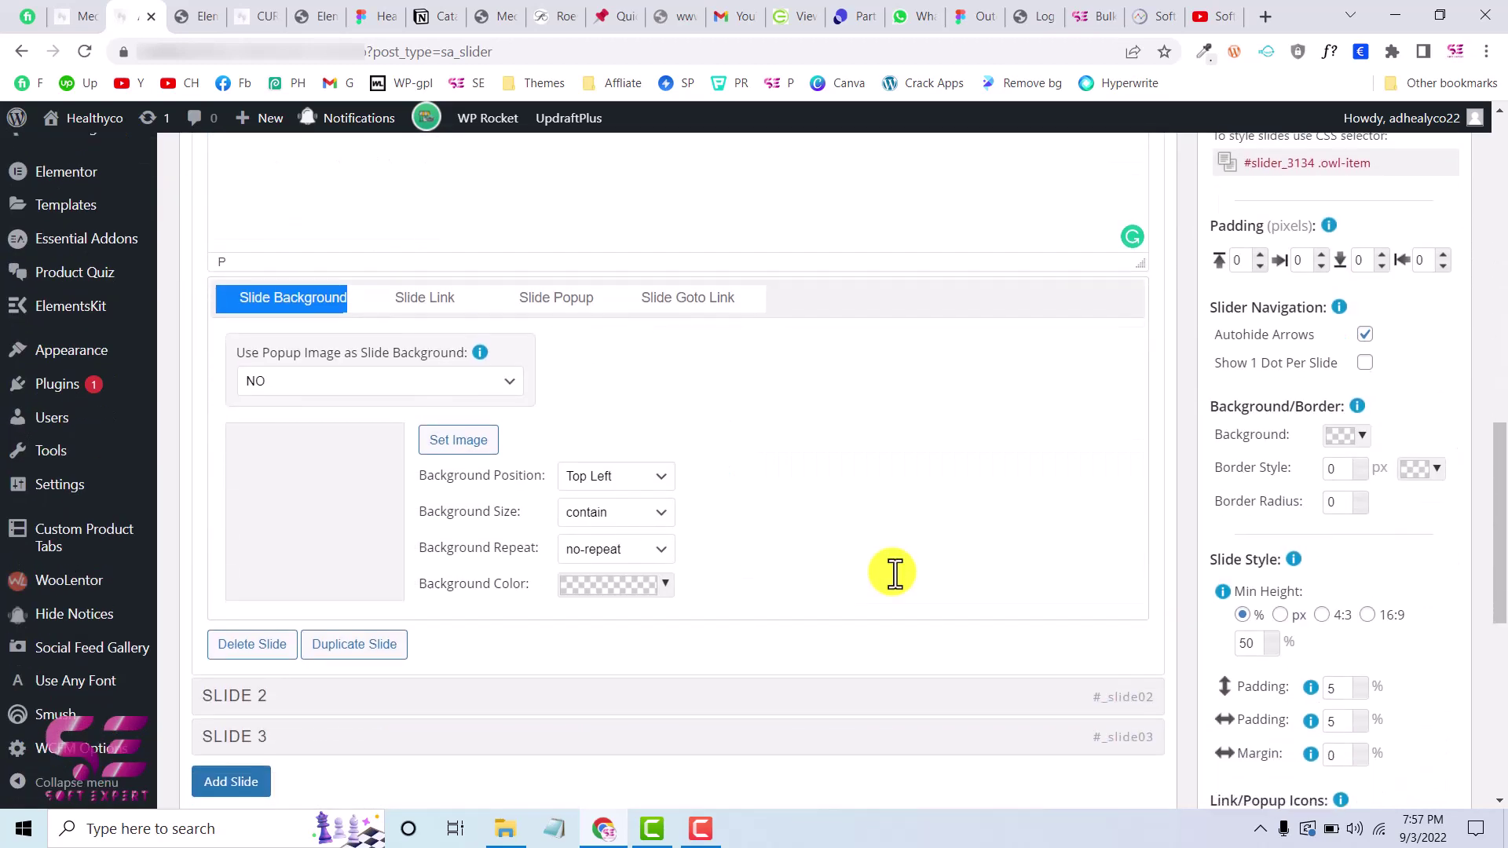
scroll(895, 574, "down", 3)
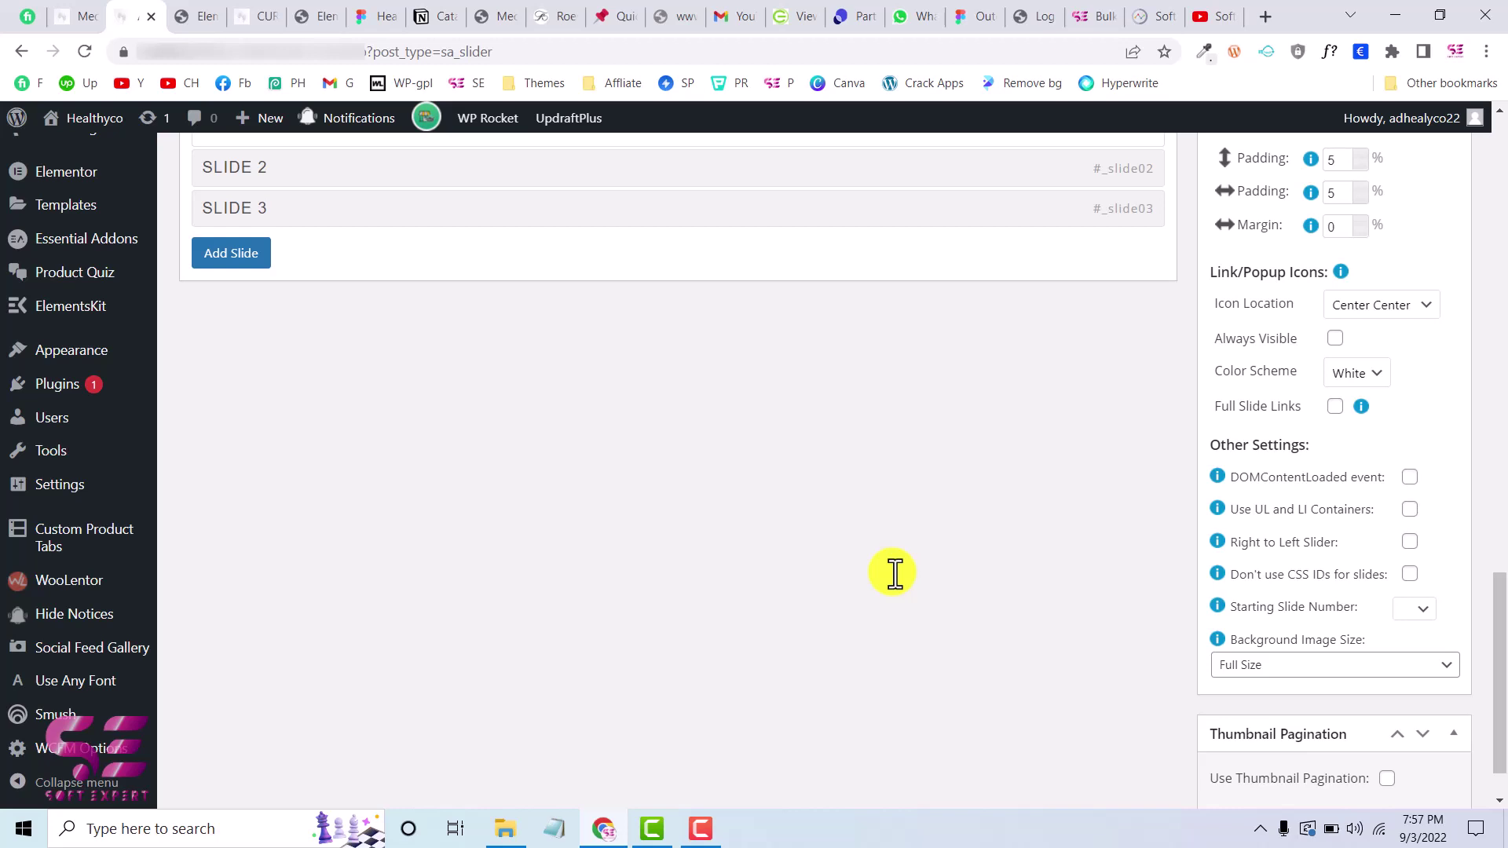
scroll(895, 573, "down", 1)
- Publish the Testimonial slider and copy its shortcode to the clipboard
scroll(978, 601, "up", 10)
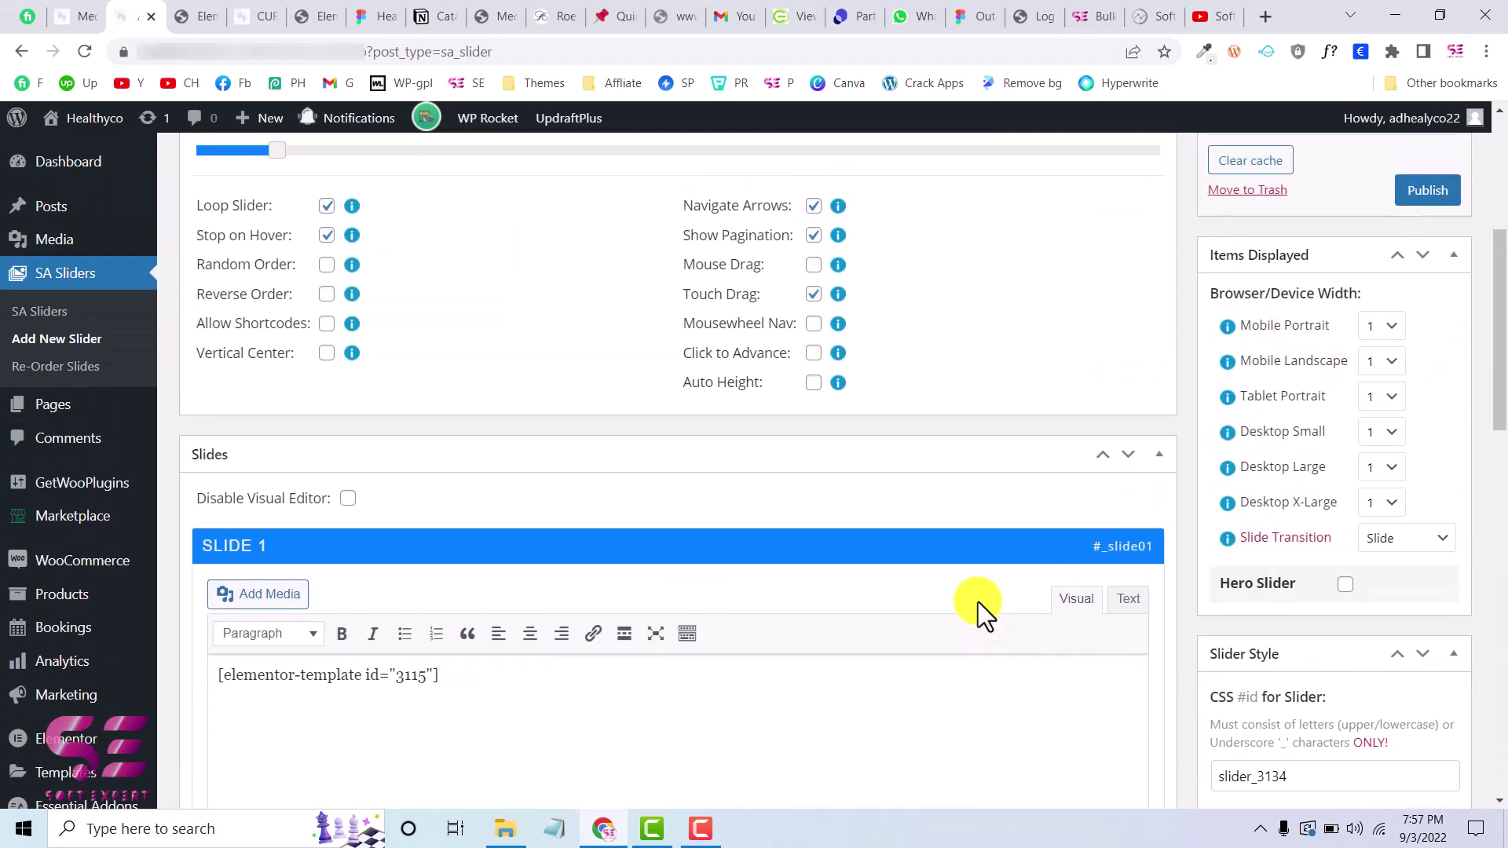
scroll(978, 602, "up", 5)
left_click(1427, 586)
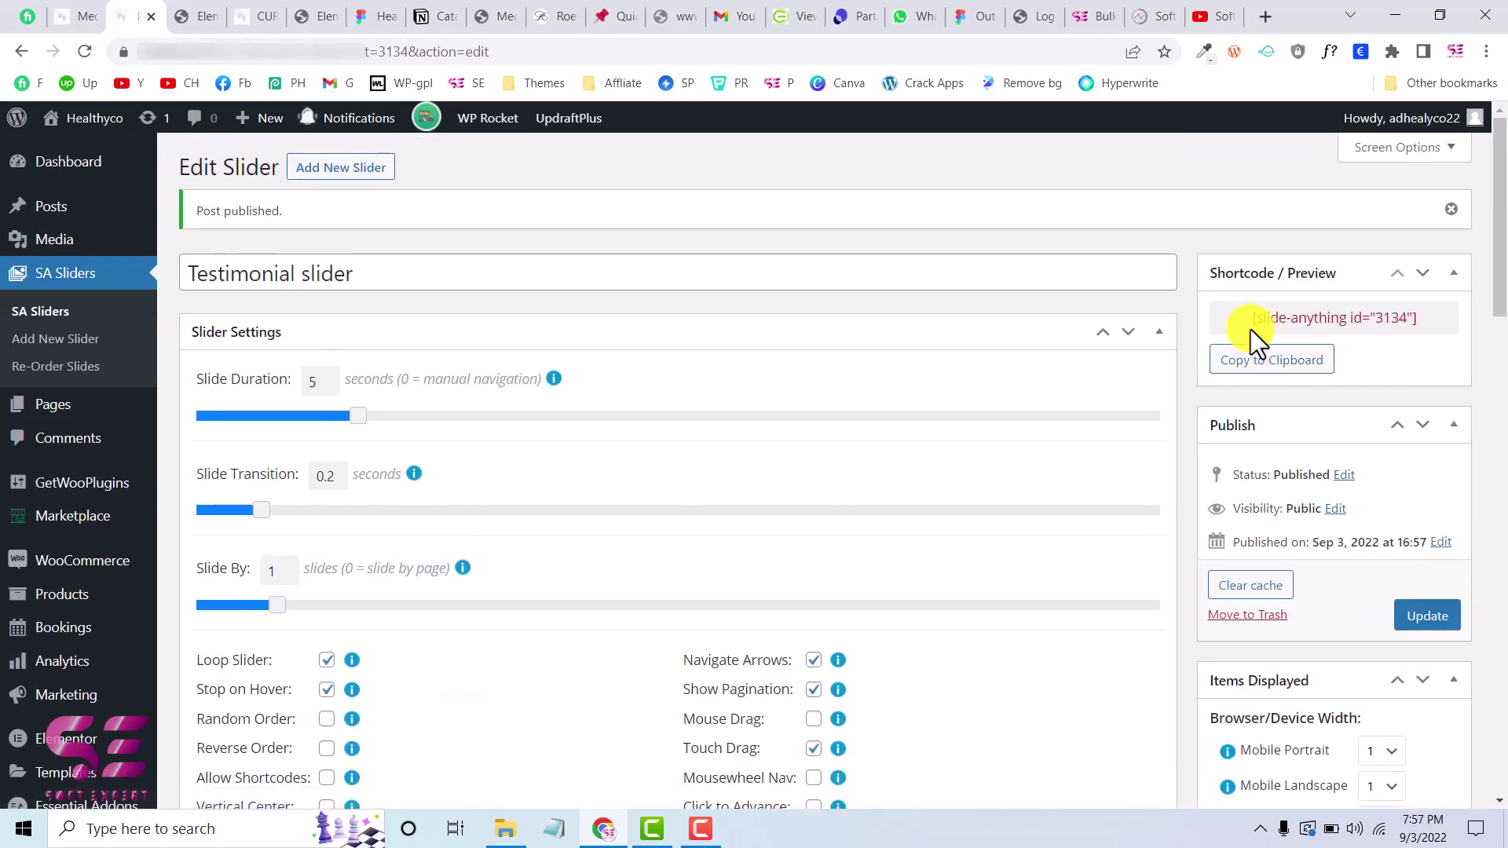
left_click(1280, 363)
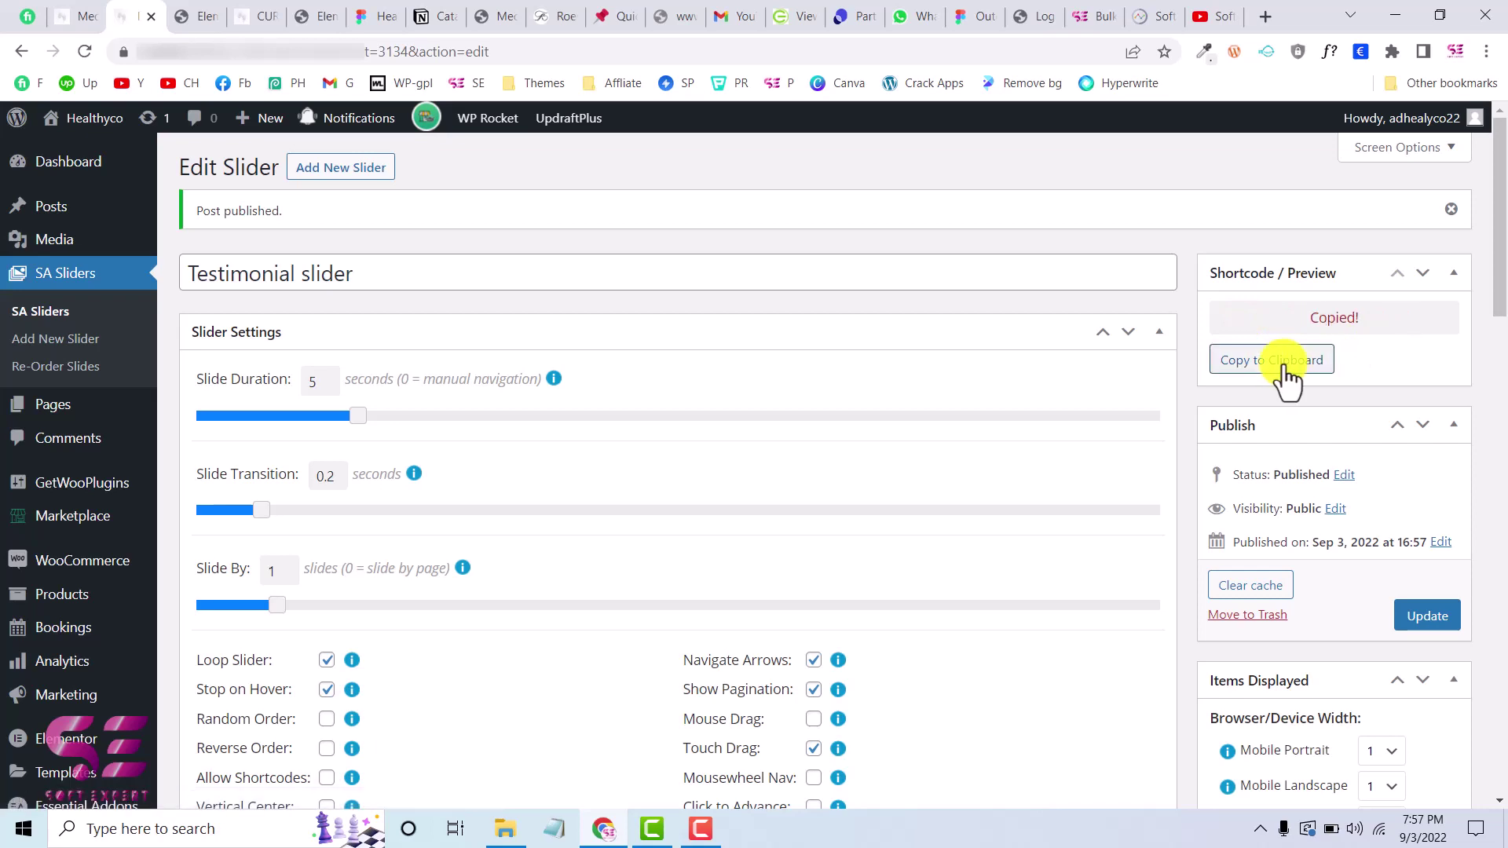
- In the Elementor page editor, add a Shortcode widget below the Testimonial Carousel and paste [slide-anything id="3134"] into it
left_click(202, 14)
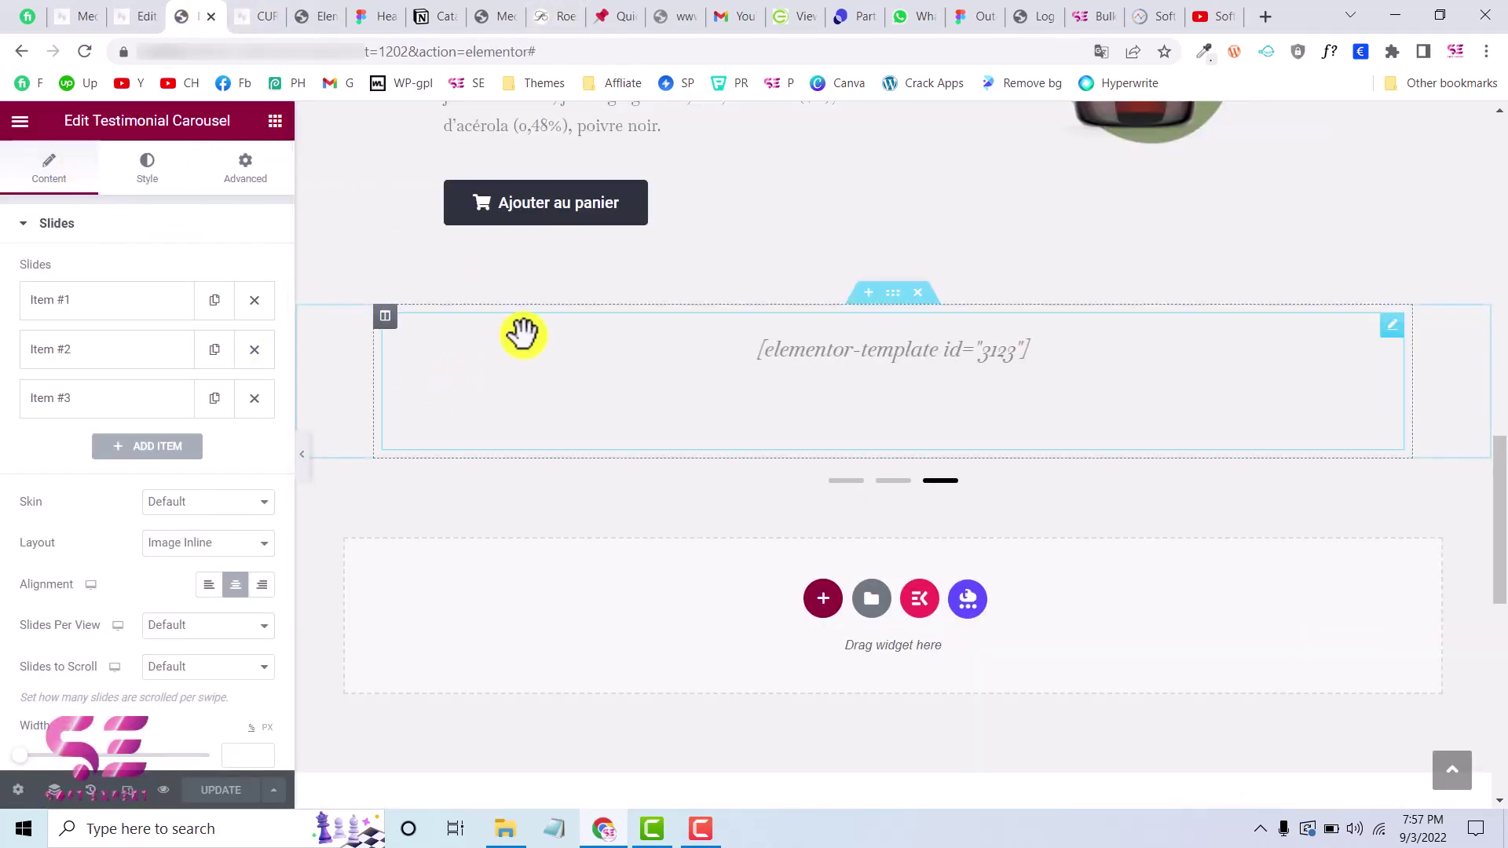
scroll(778, 582, "down", 1)
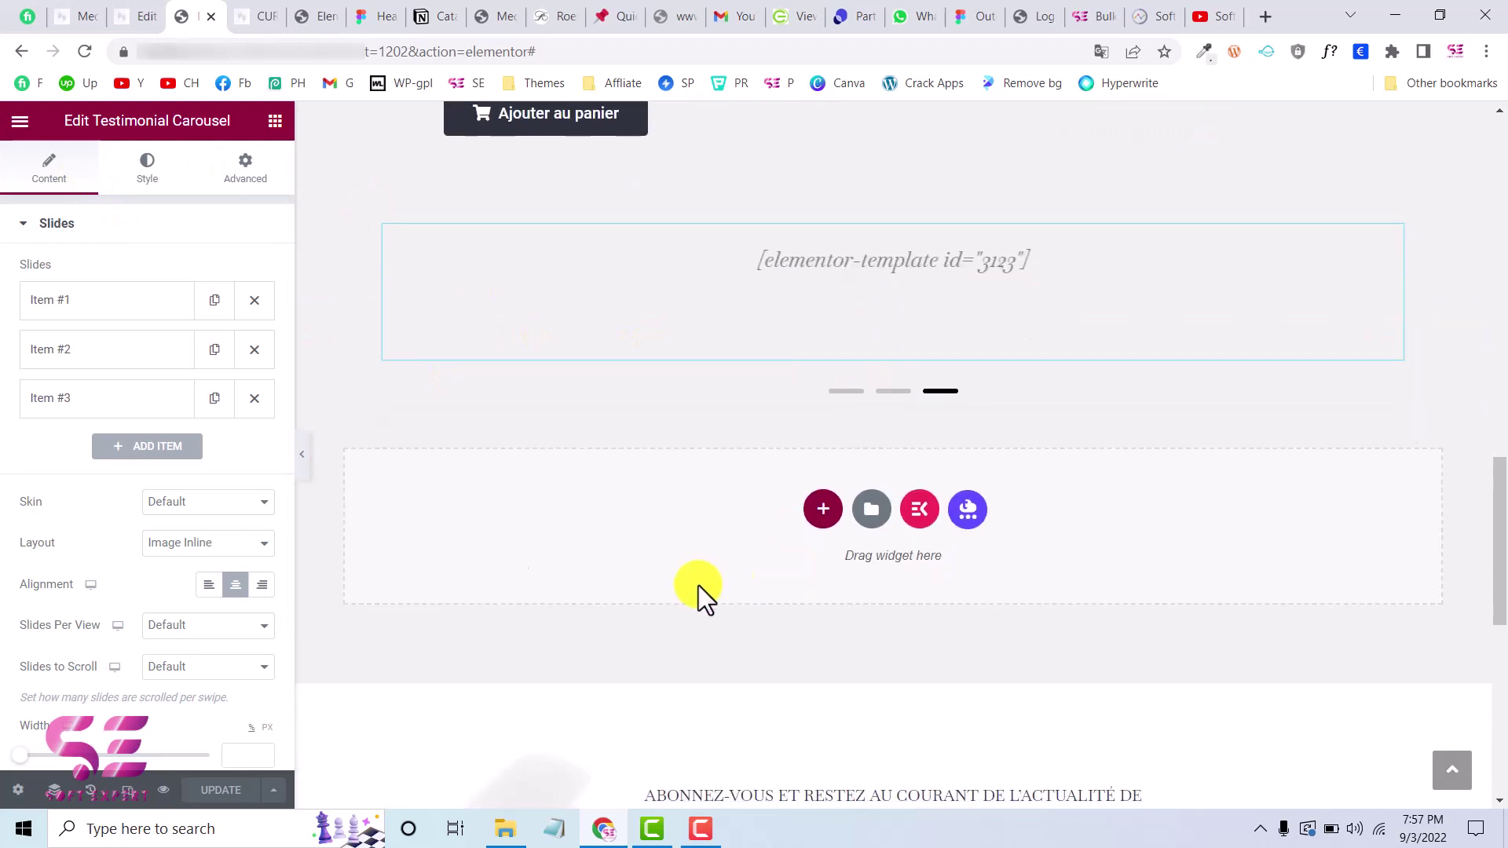
left_click(275, 122)
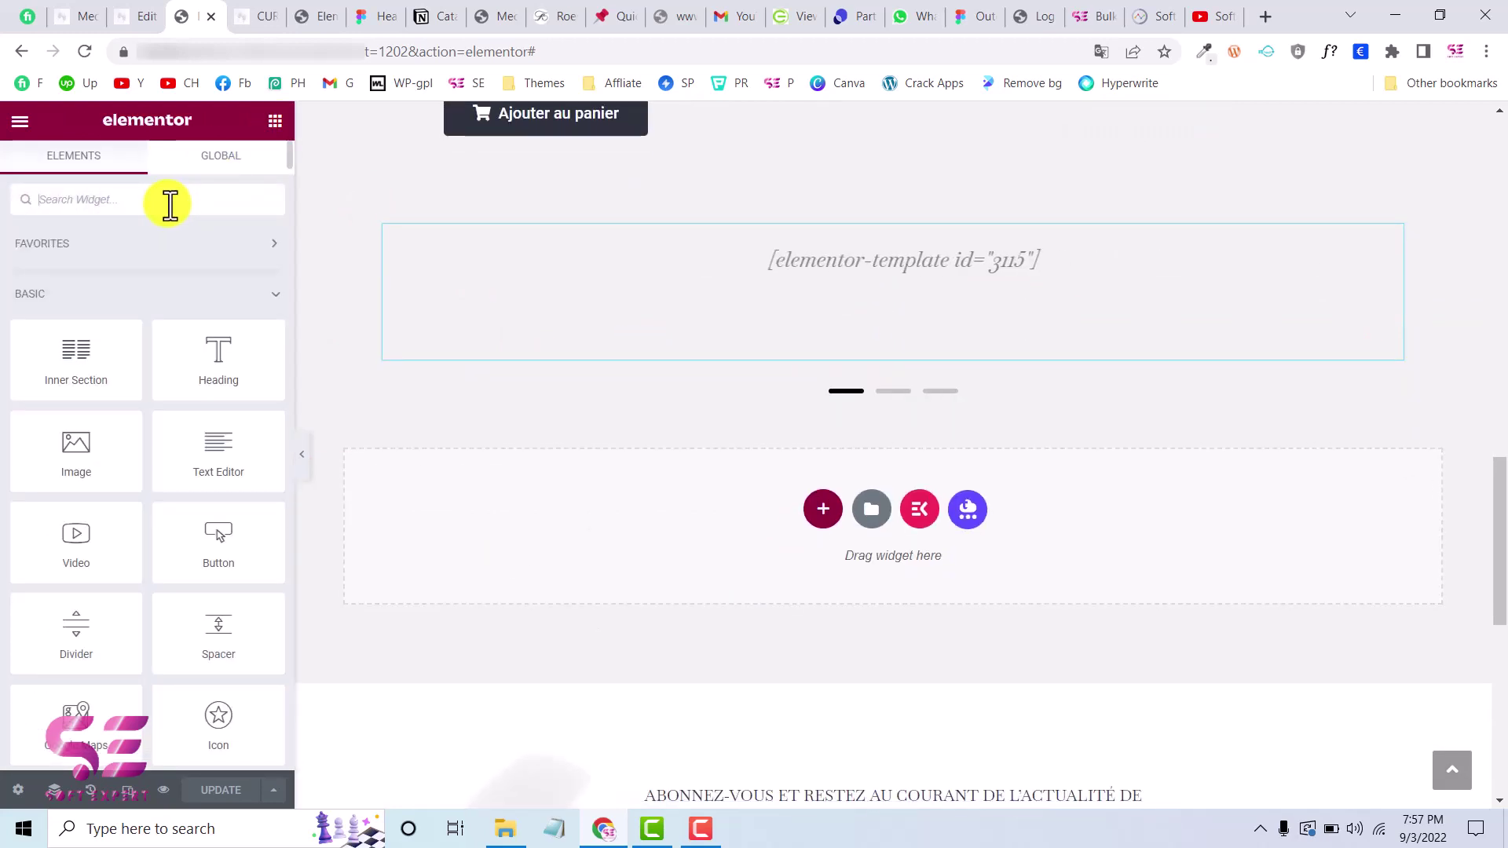
type("shor")
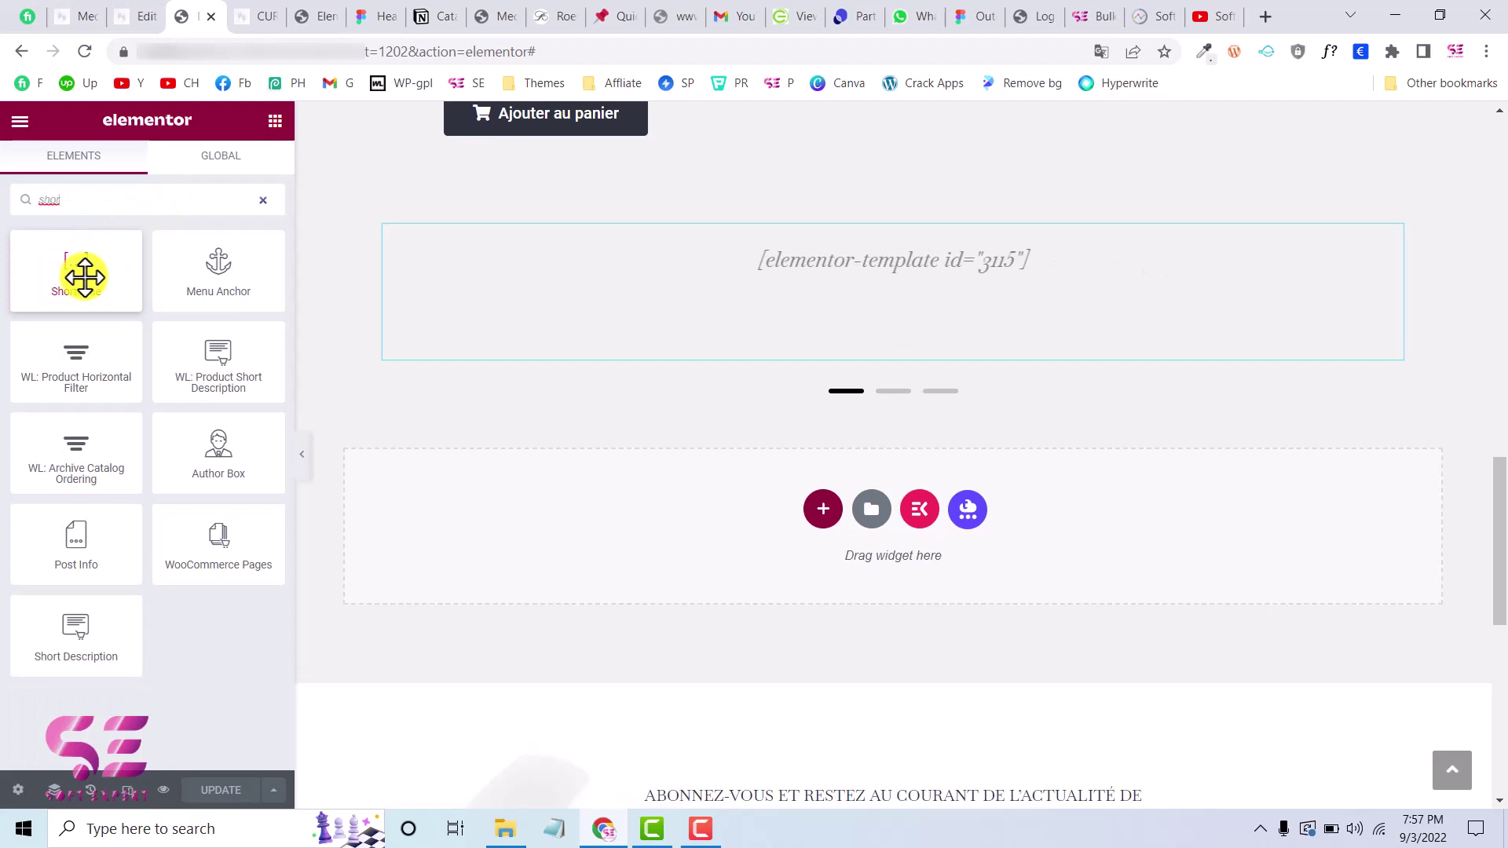
left_click_drag(76, 275, 542, 544)
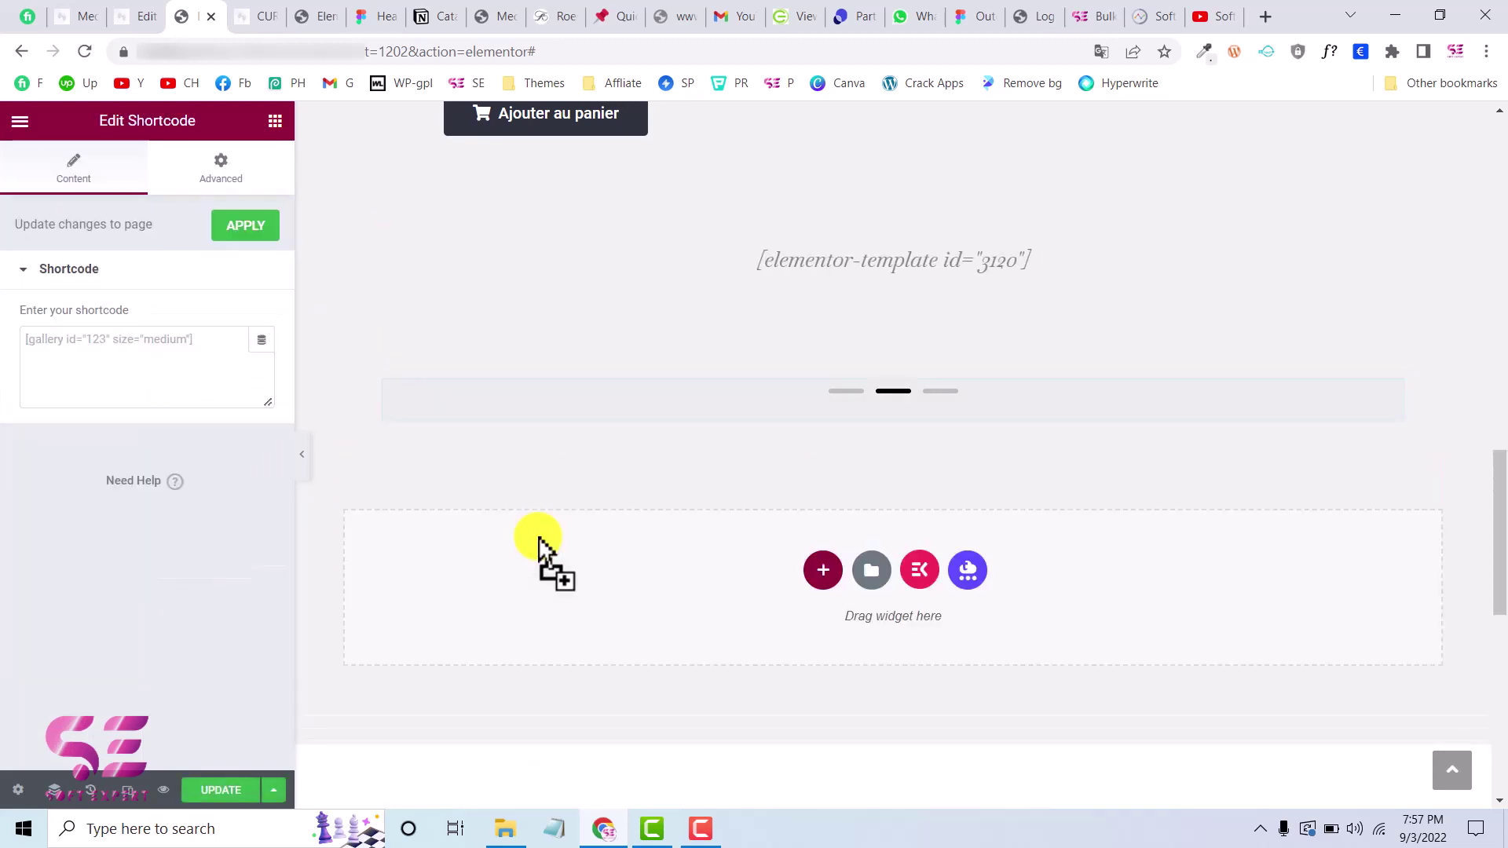
left_click(177, 368)
key("ctrl+v")
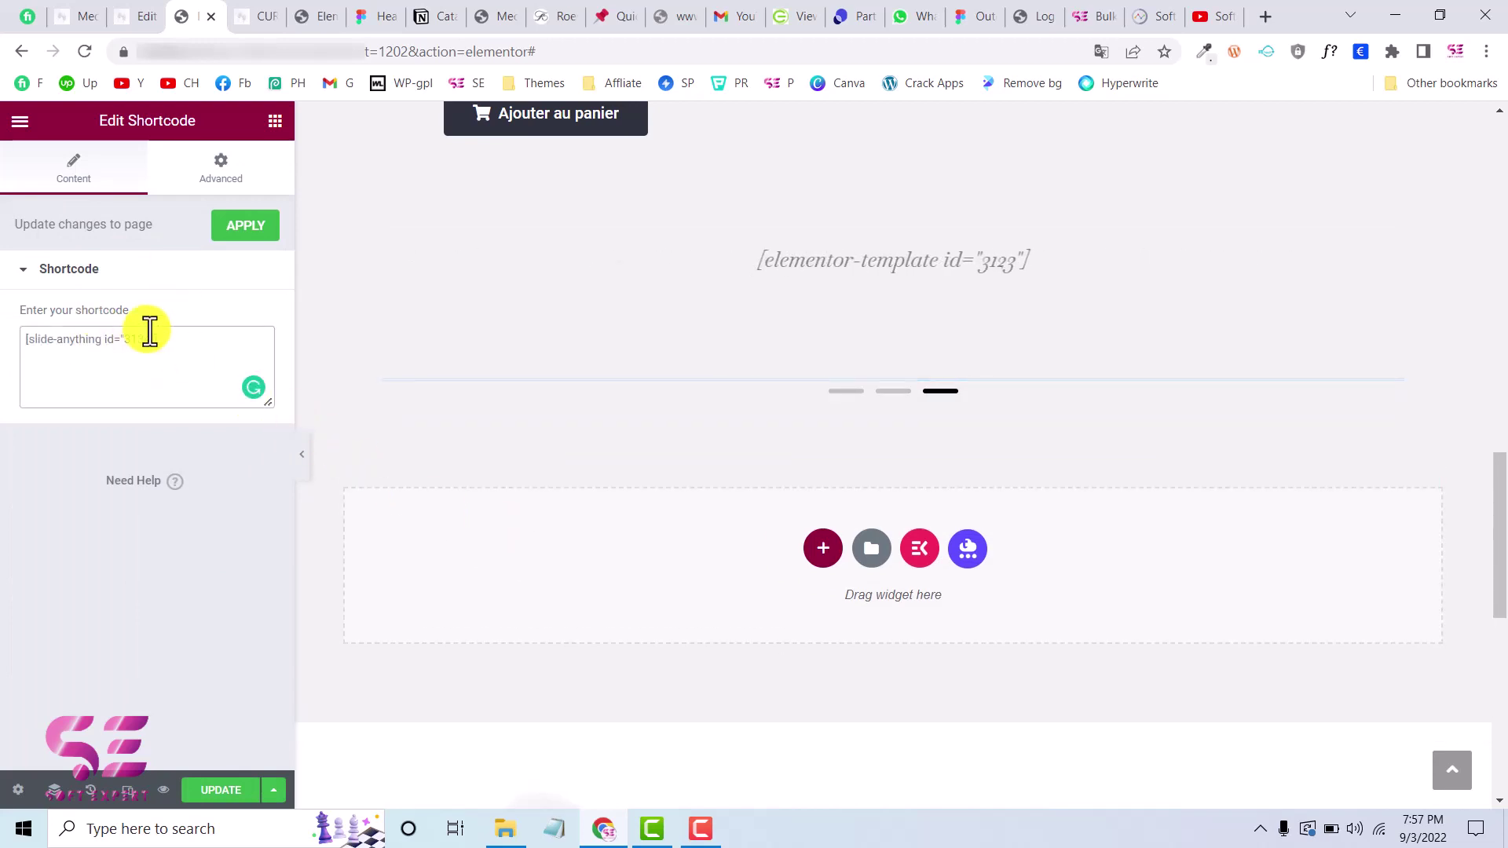
- Delete the section holding the old Testimonial Carousel and update the page
scroll(813, 389, "up", 2)
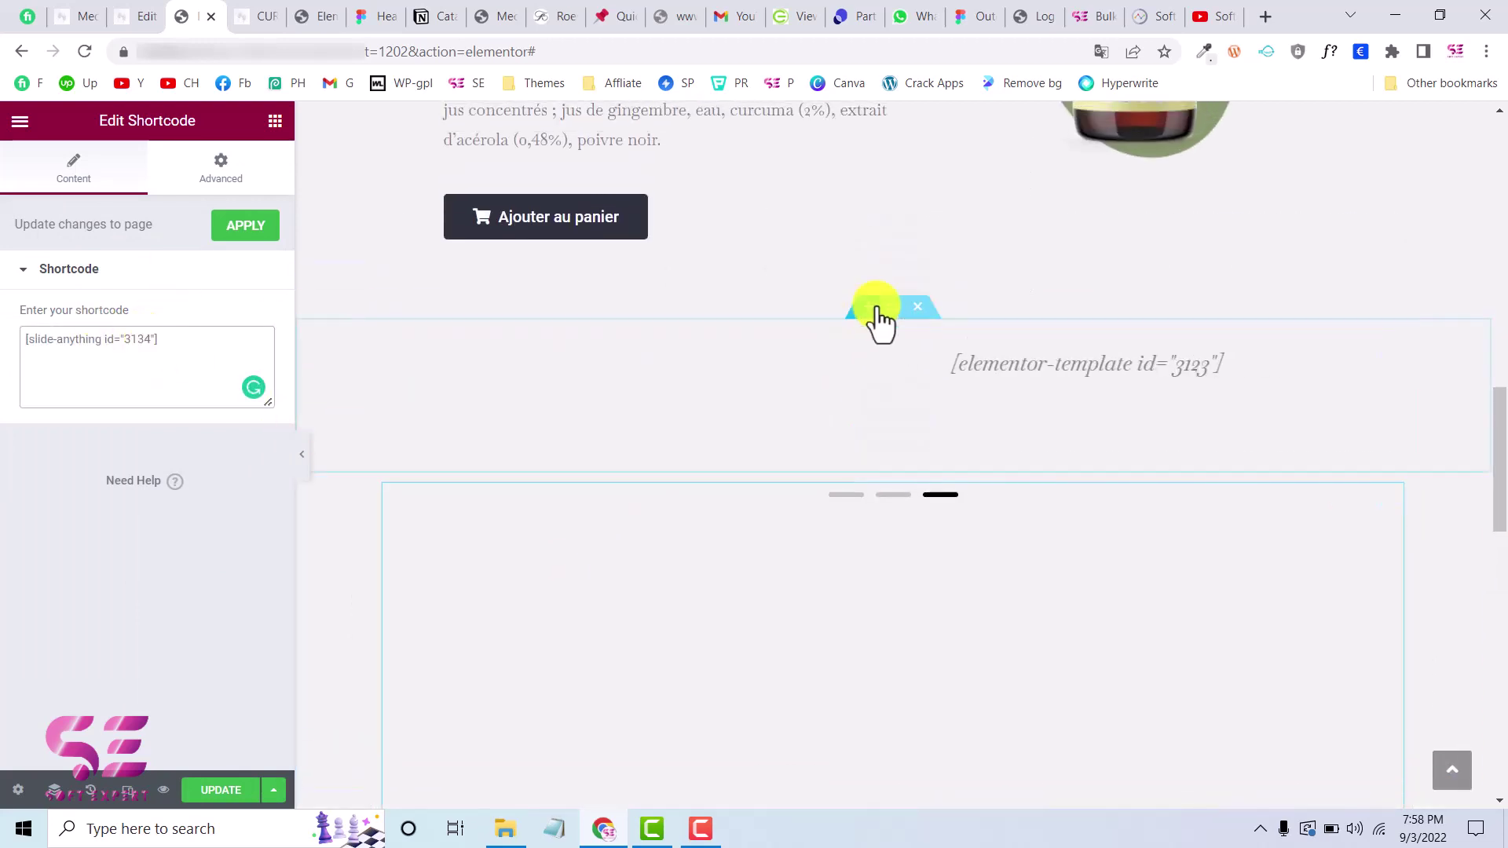
left_click(916, 309)
scroll(817, 471, "down", 2)
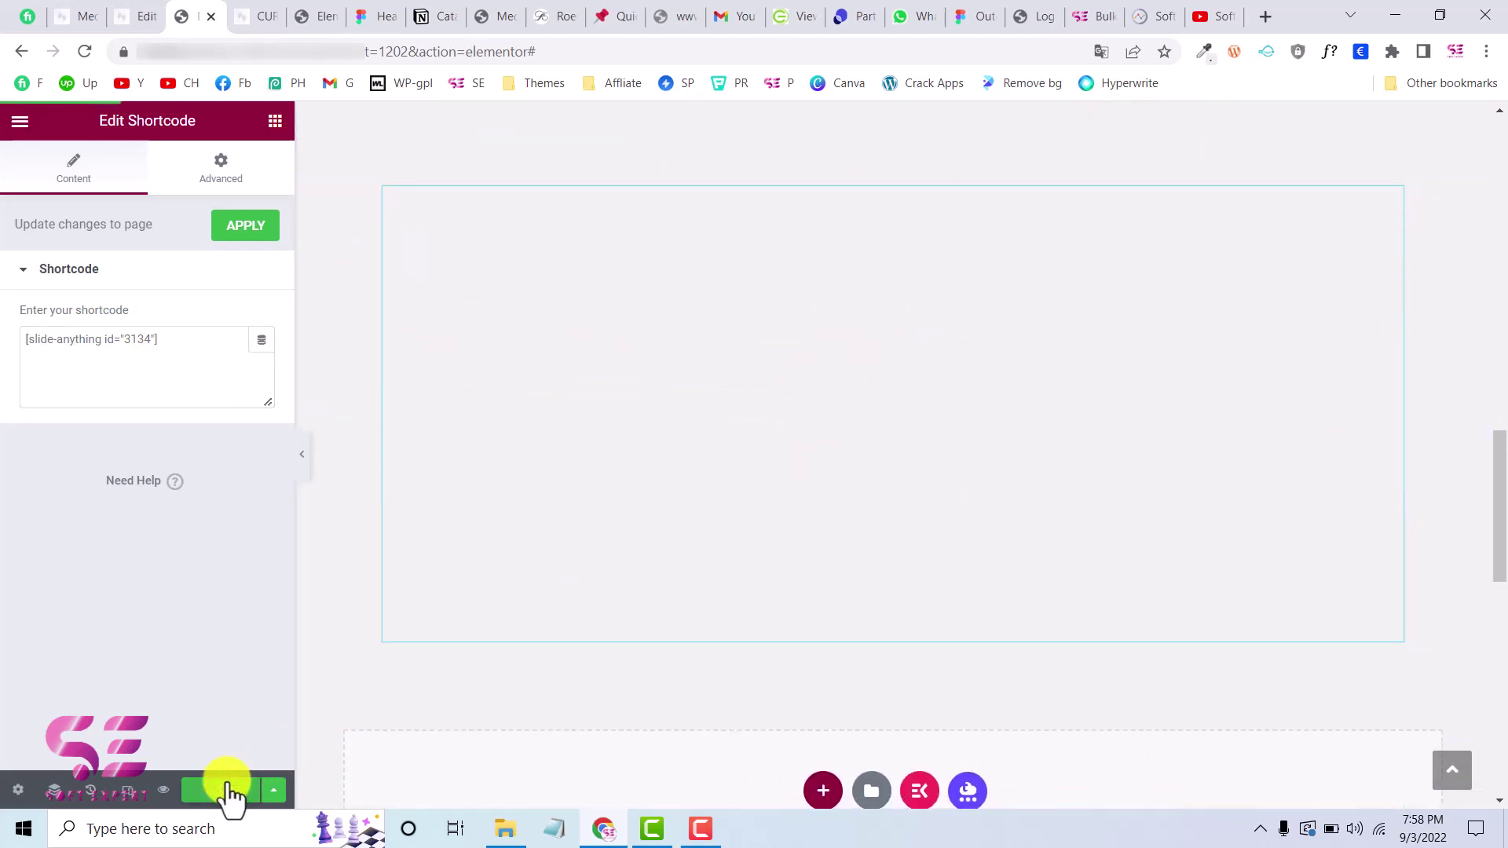
- Preview the page and test the testimonial slider's navigation arrows and pagination dots
left_click(250, 14)
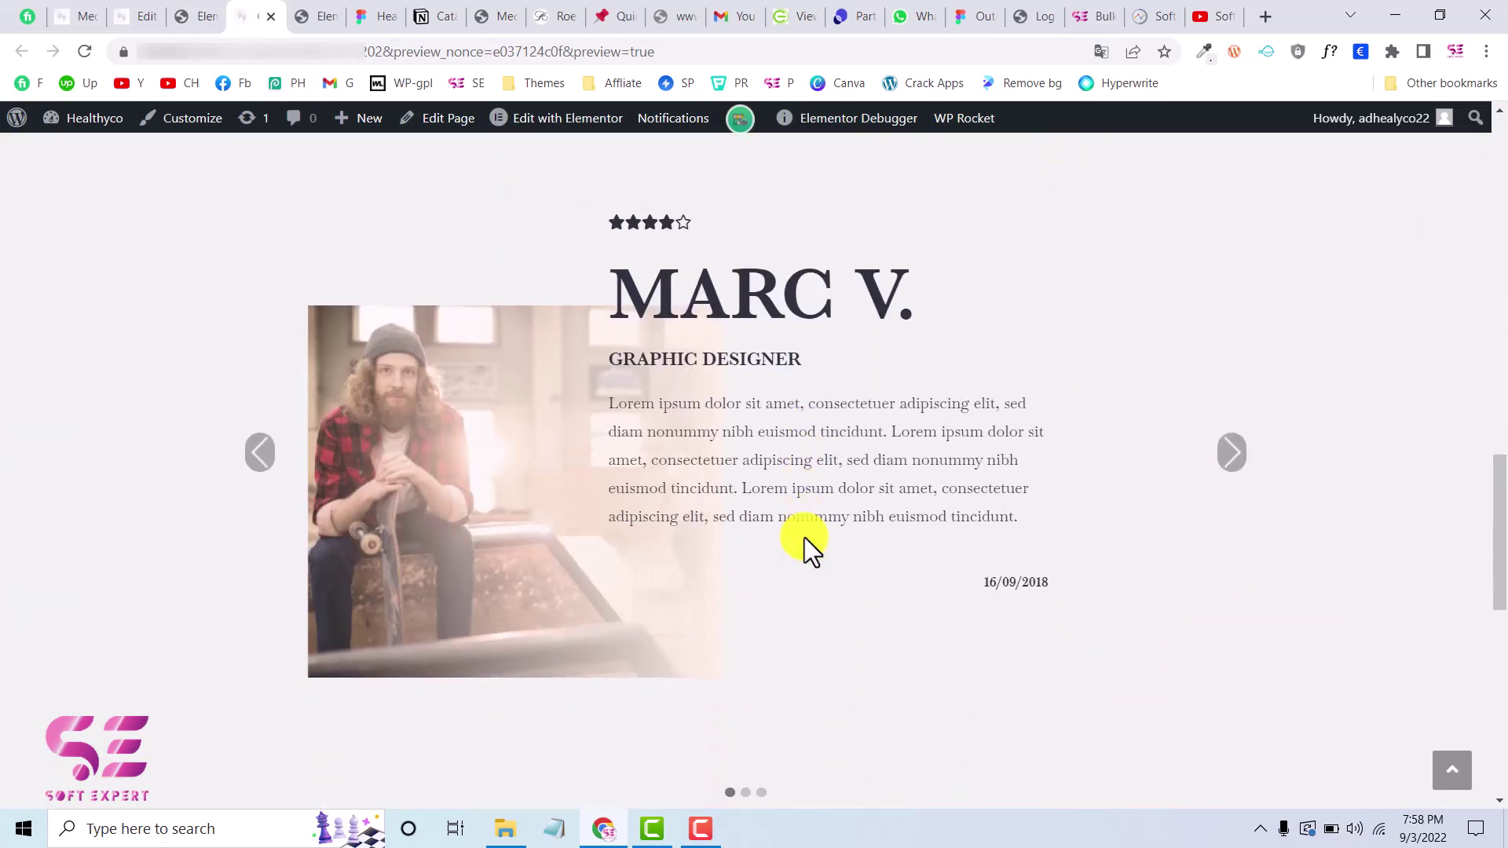
left_click(1233, 454)
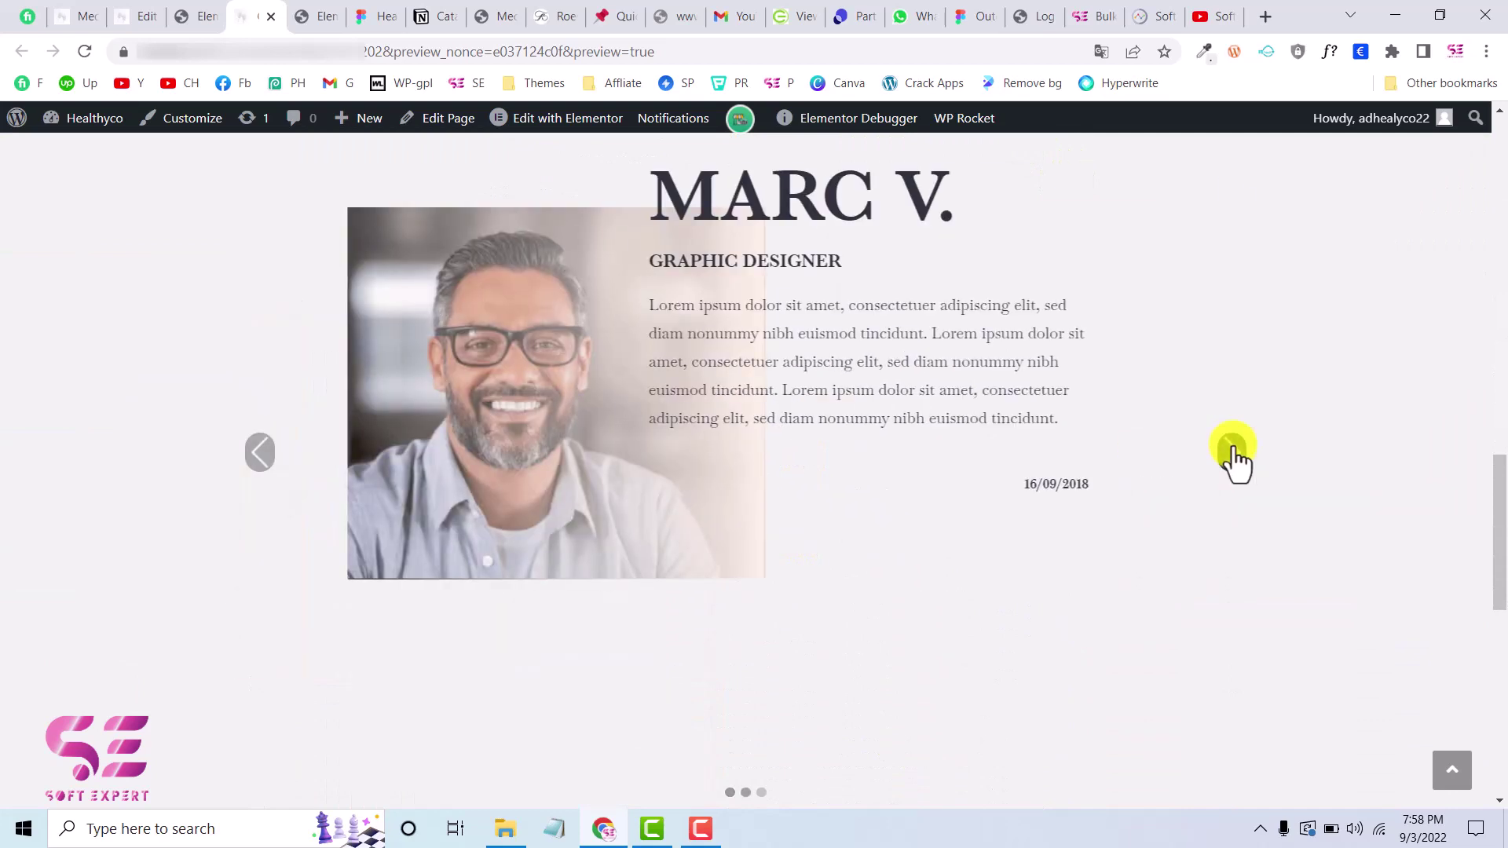
left_click(1233, 454)
scroll(1233, 459, "down", 2)
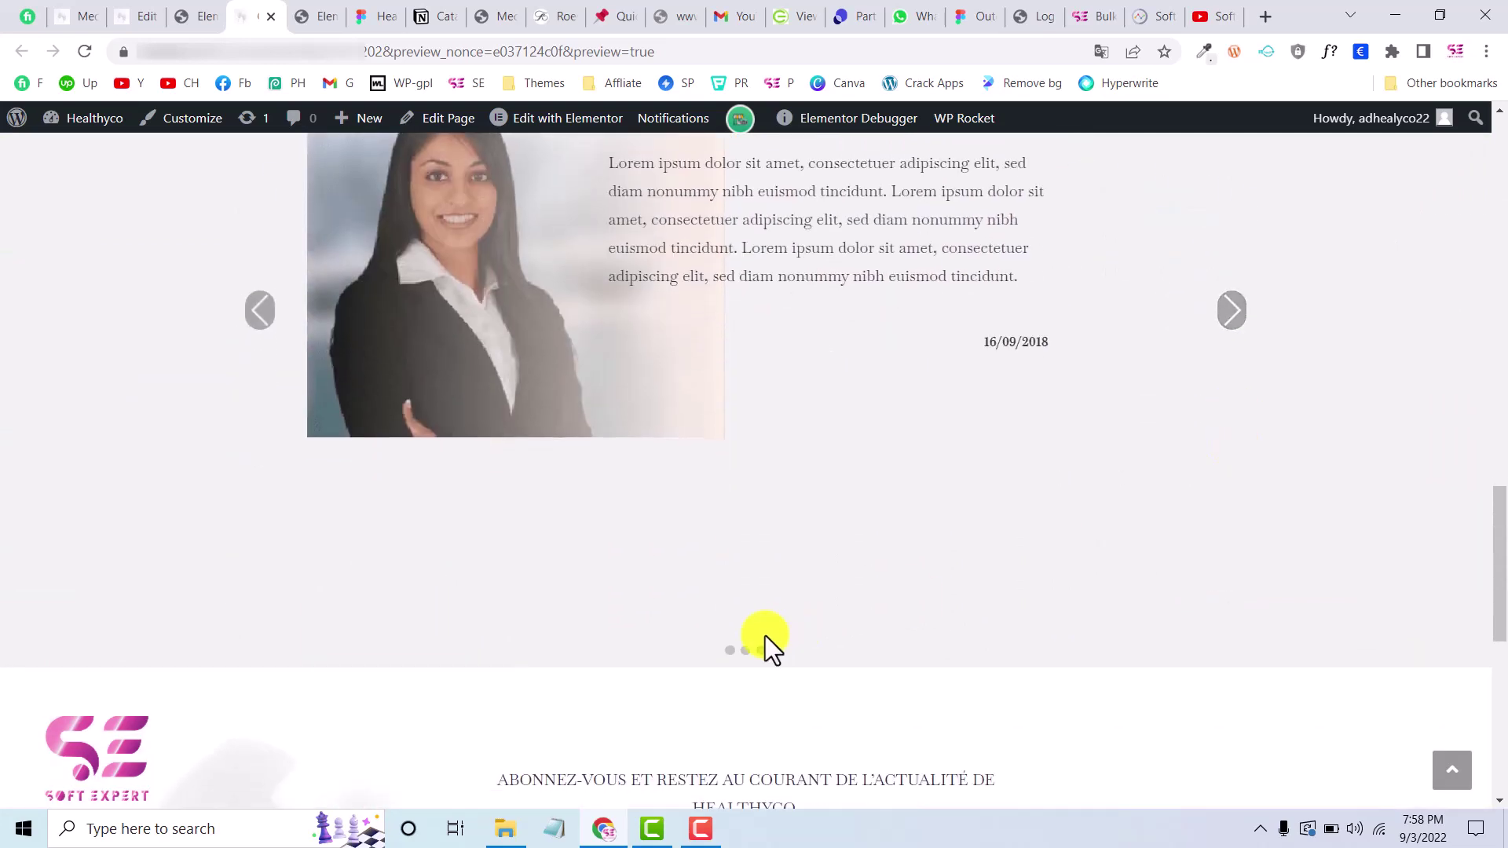
left_click(746, 651)
left_click(730, 650)
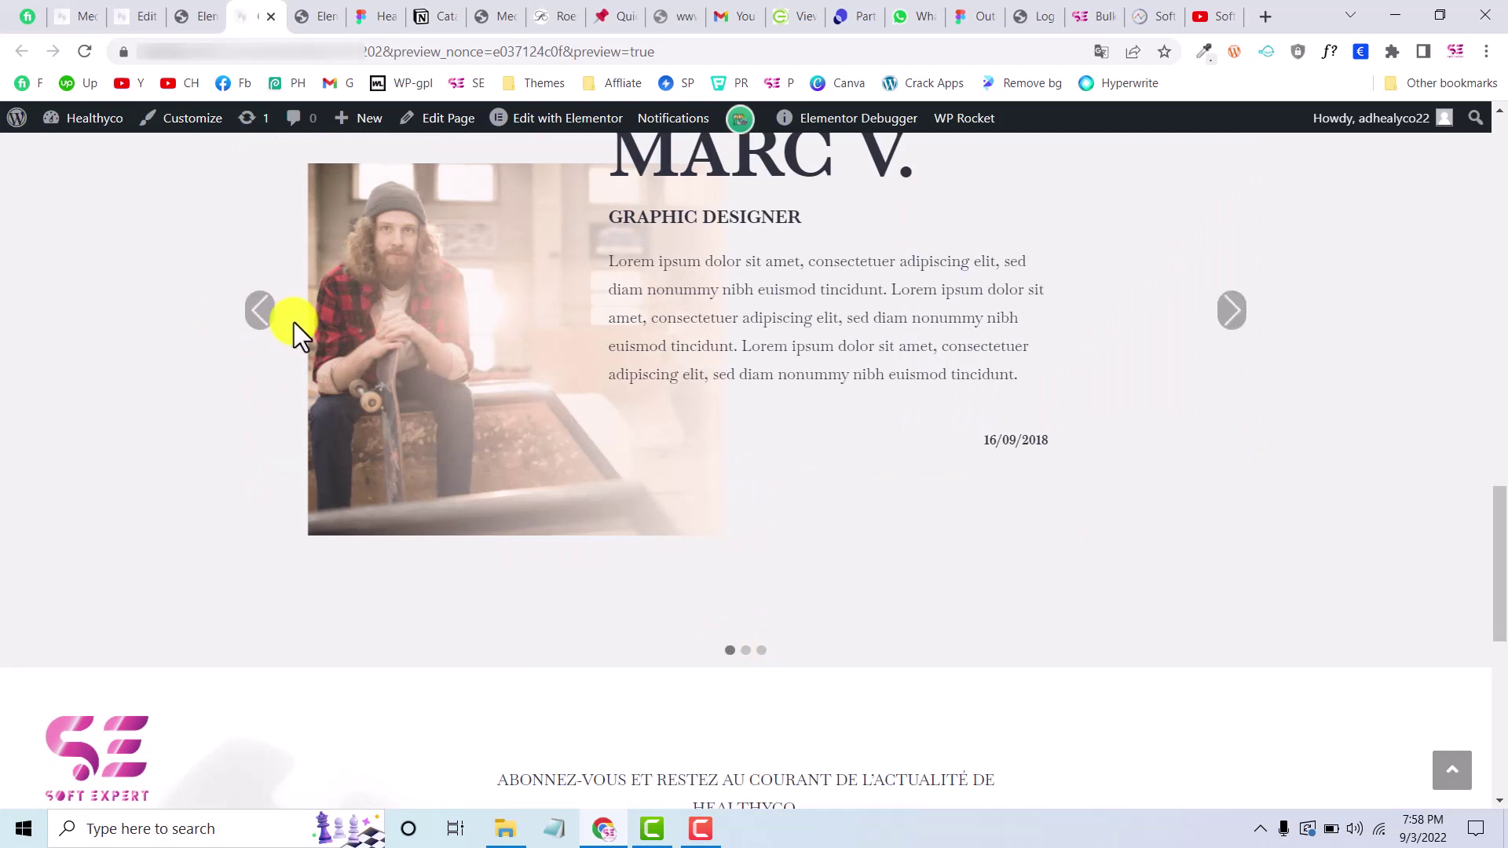
scroll(744, 670, "up", 2)
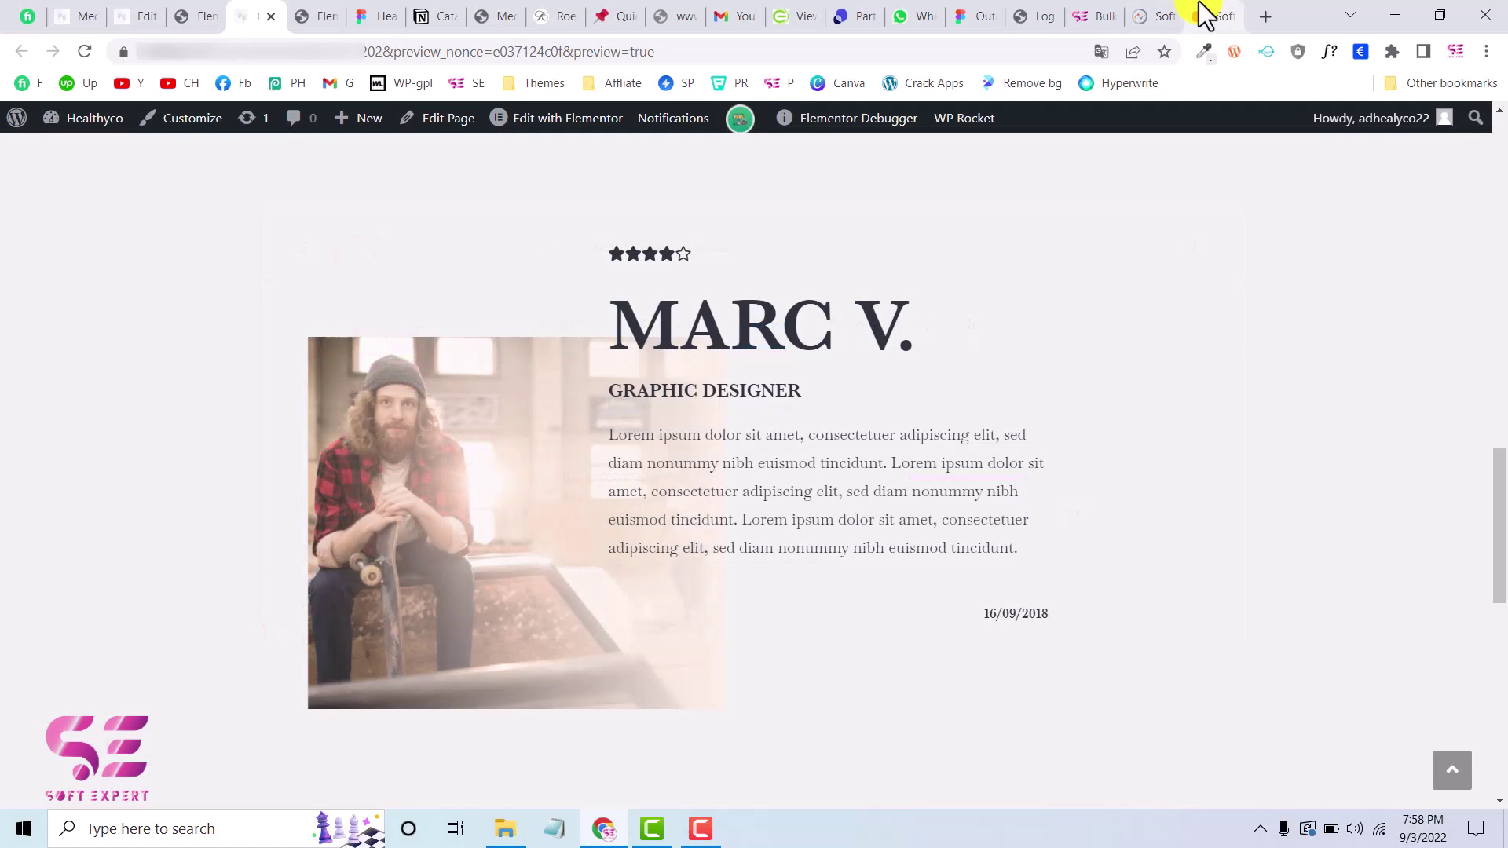
- Switch to the Soft Expert YouTube channel, look over its slider videos and open its playlists
left_click(1206, 15)
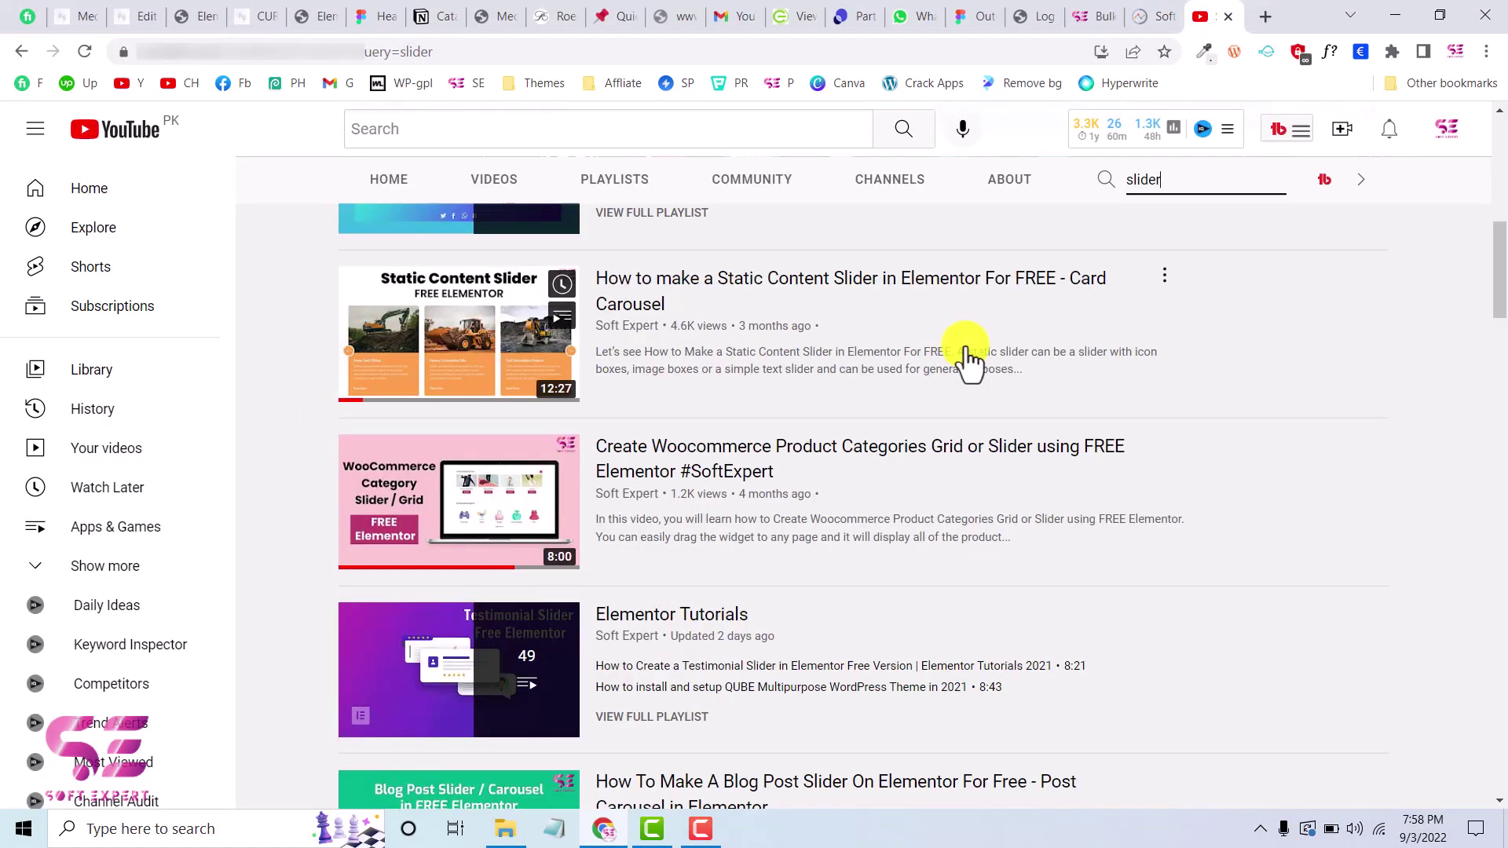
scroll(966, 353, "up", 7)
left_click(621, 263)
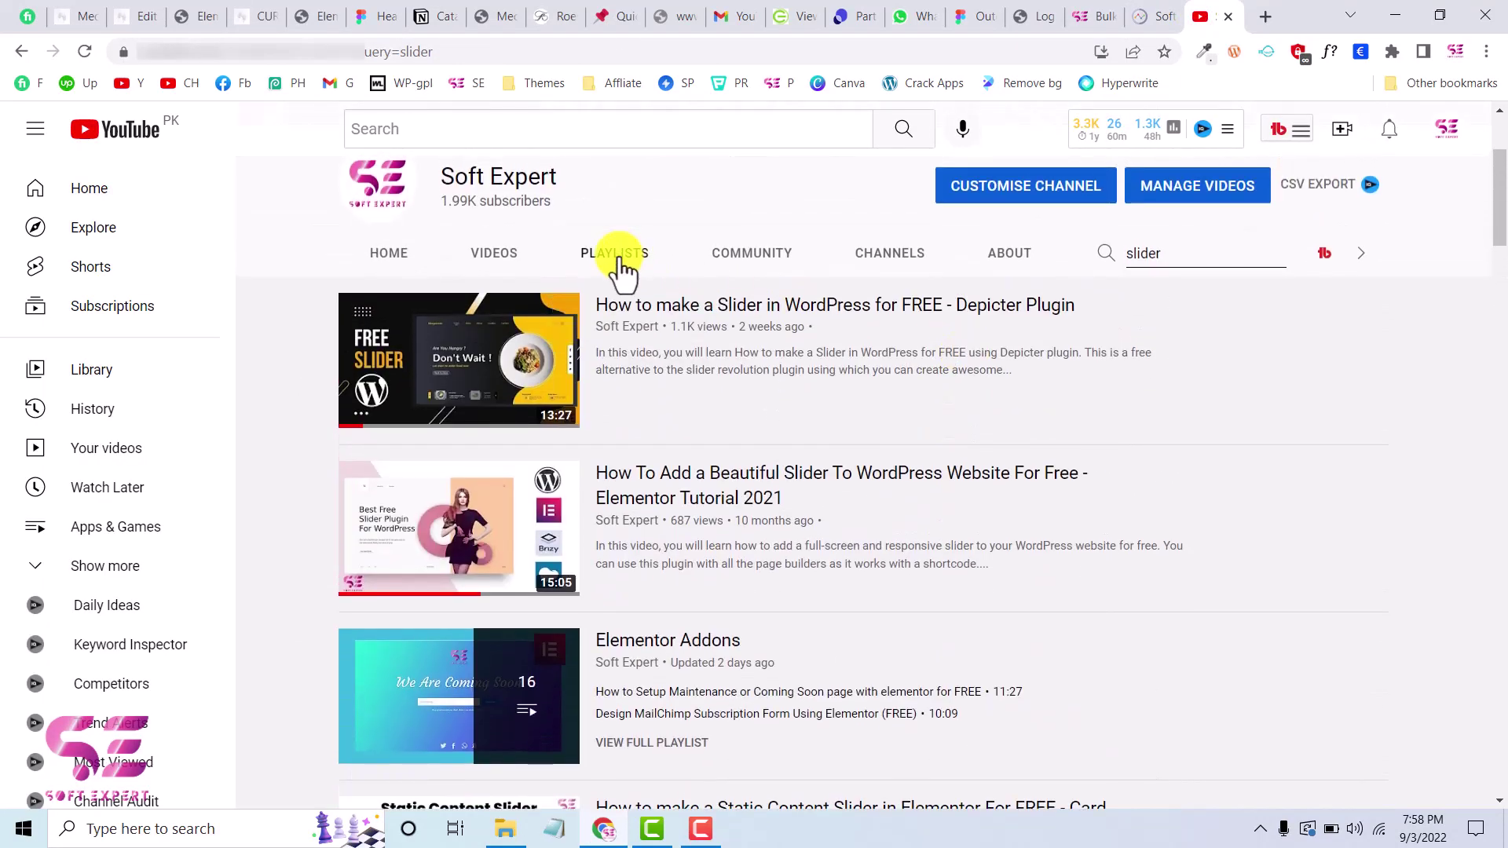